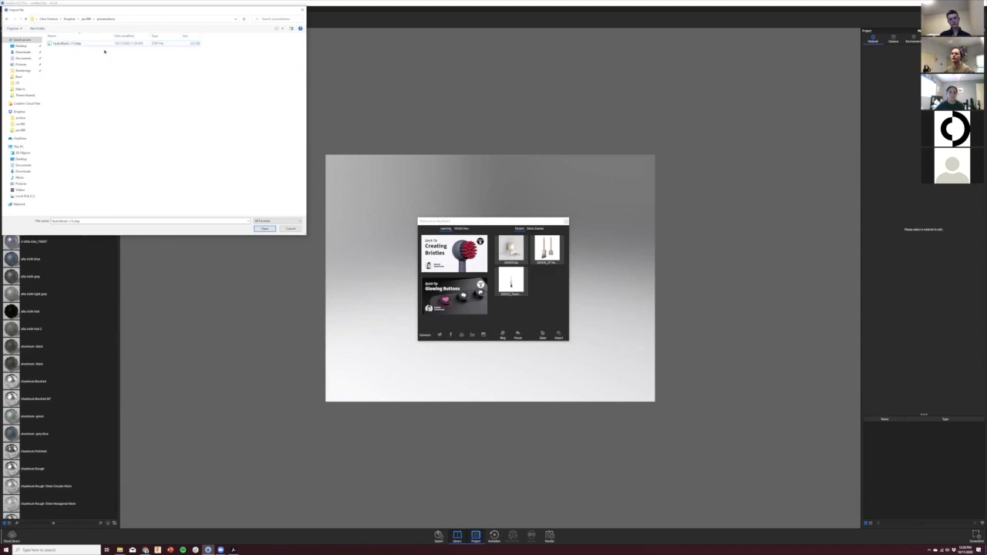
Step: Import the HydroFlask STEP model from the presentations folder with the default import settings and expand its part hierarchy in the scene tree
left_click(263, 229)
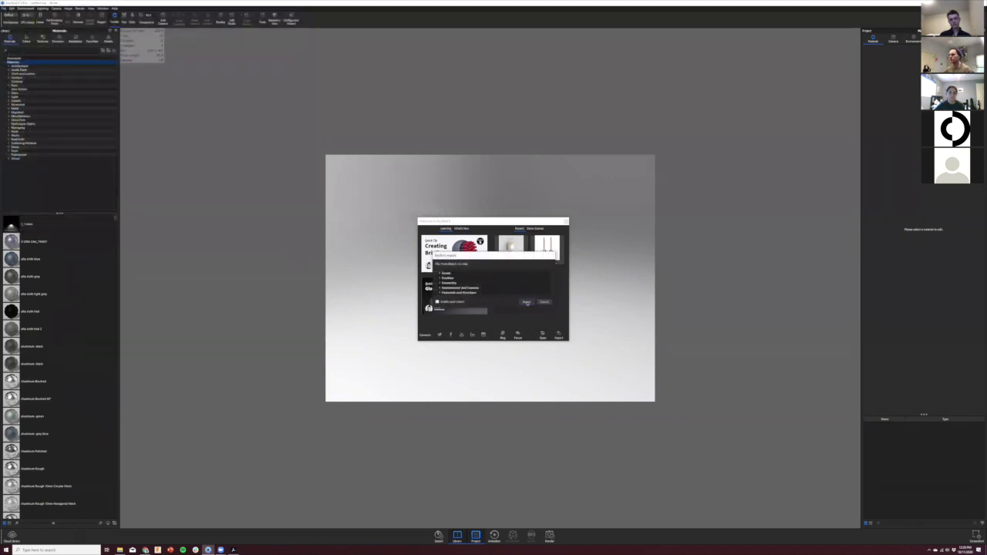
left_click(526, 302)
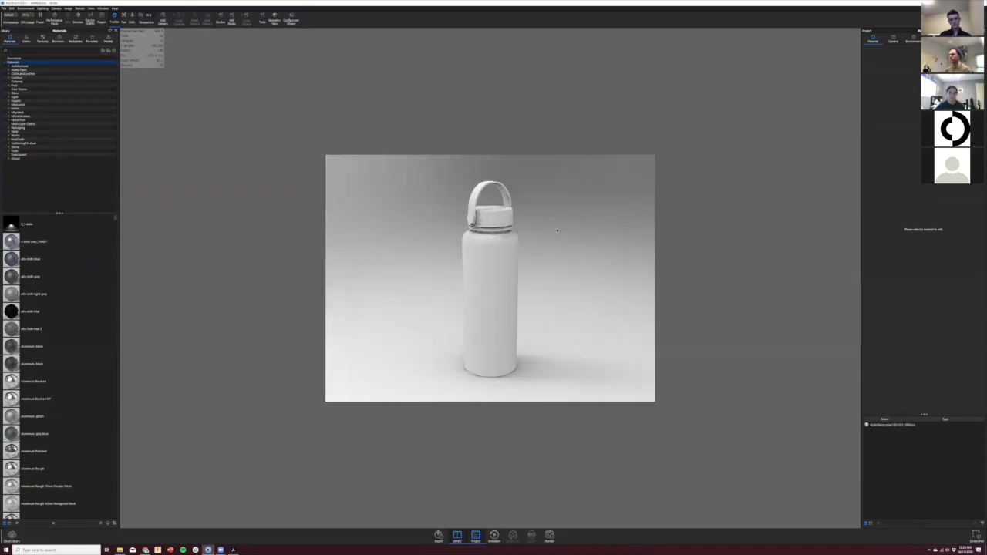
left_click_drag(531, 235, 425, 226)
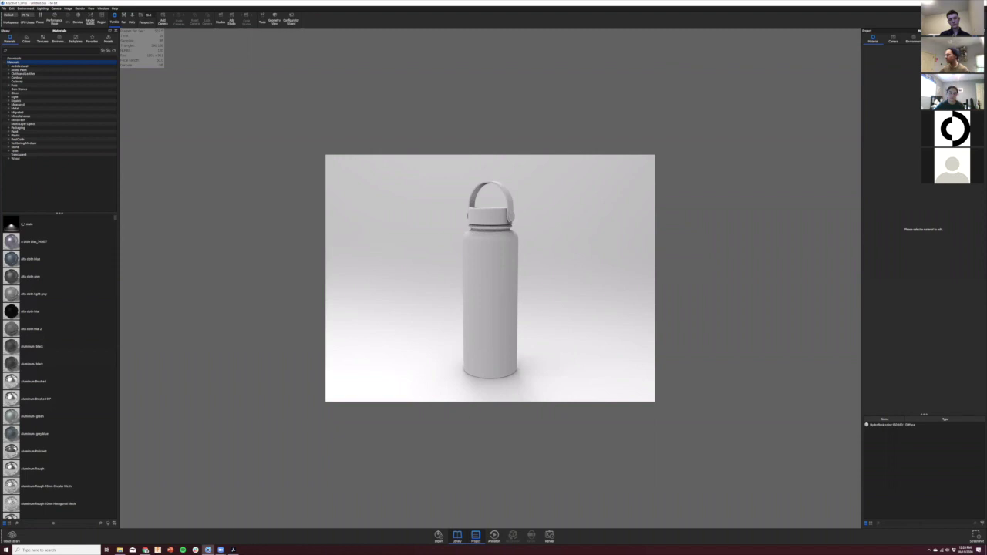
left_click(934, 38)
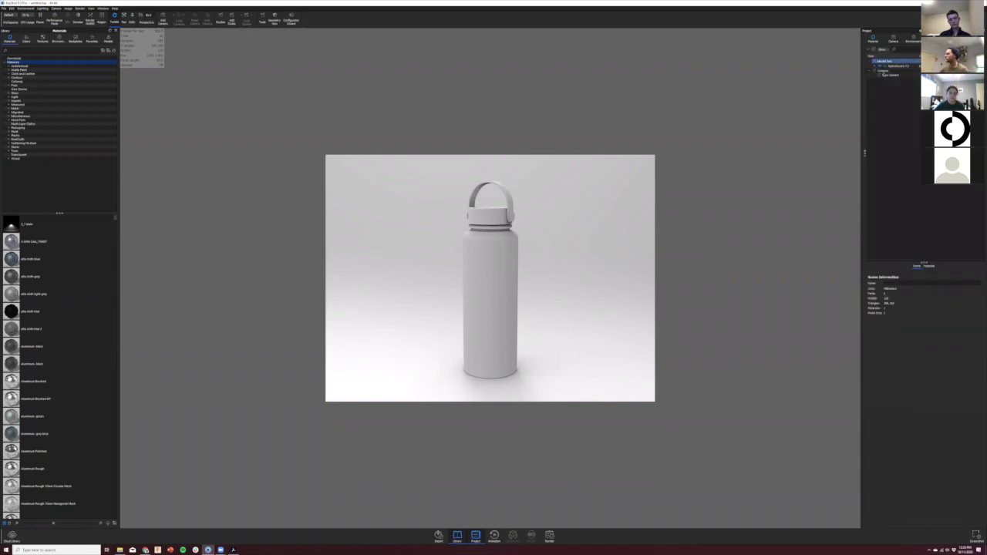
left_click(885, 71)
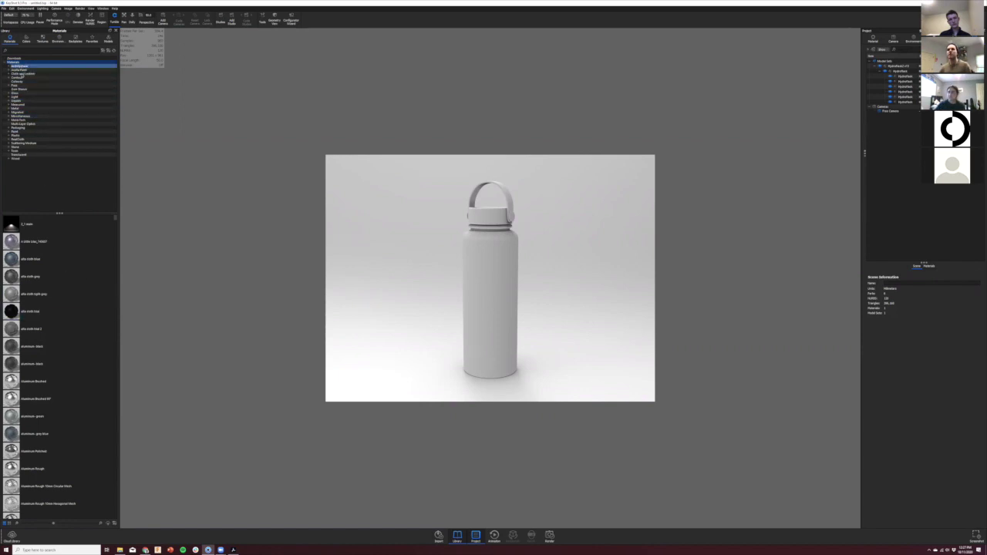
Step: Look through the library's Cloth and Leather materials, textures, environments, backplates and models
left_click(23, 74)
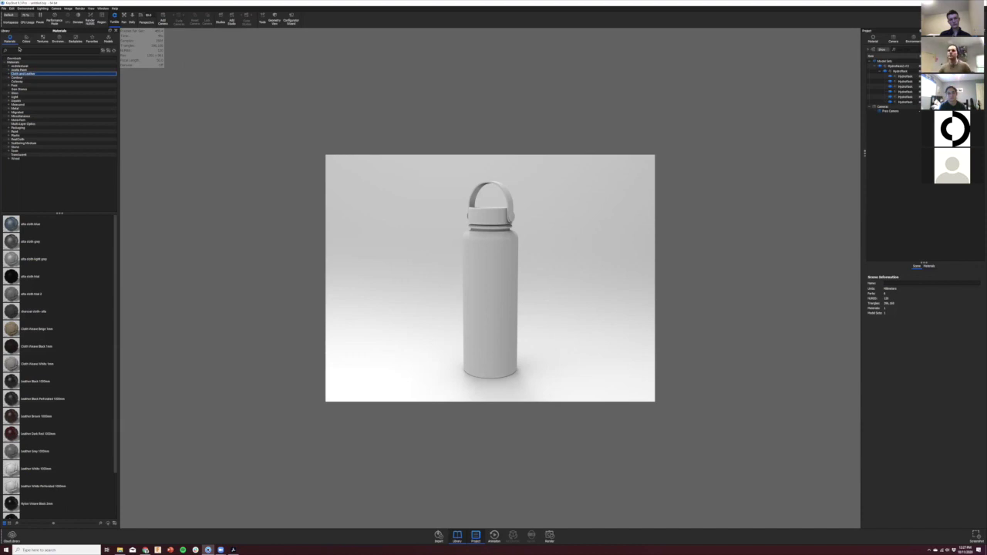
left_click(43, 39)
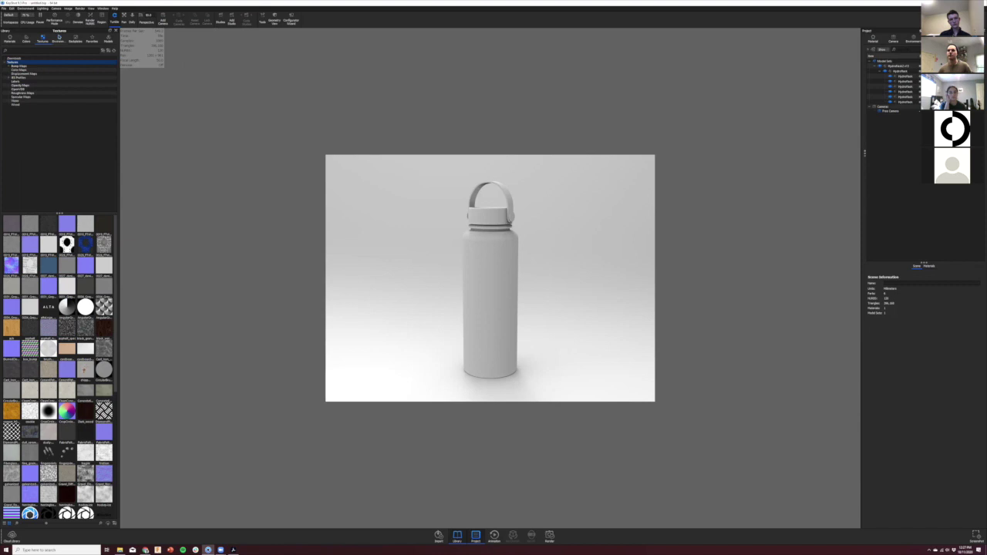
left_click(59, 41)
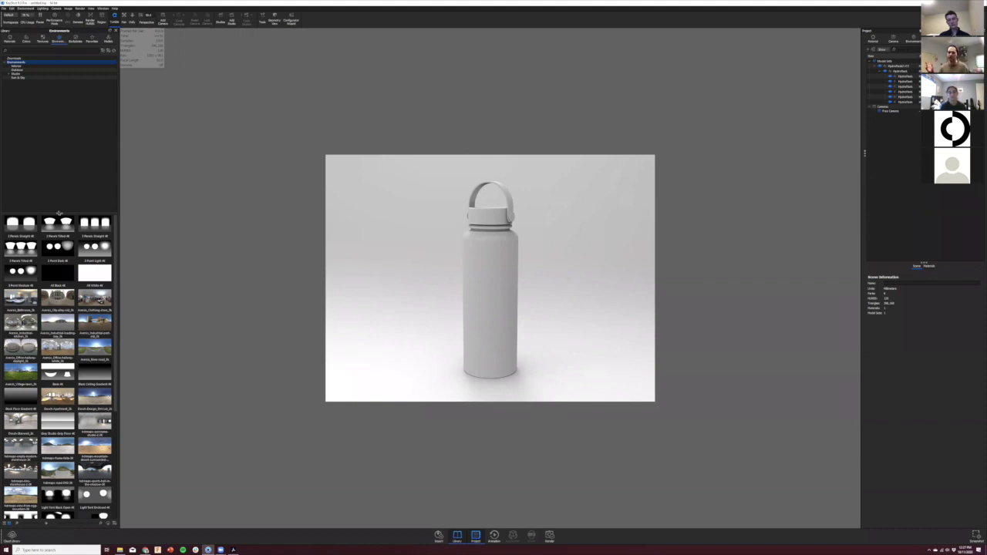
left_click(77, 40)
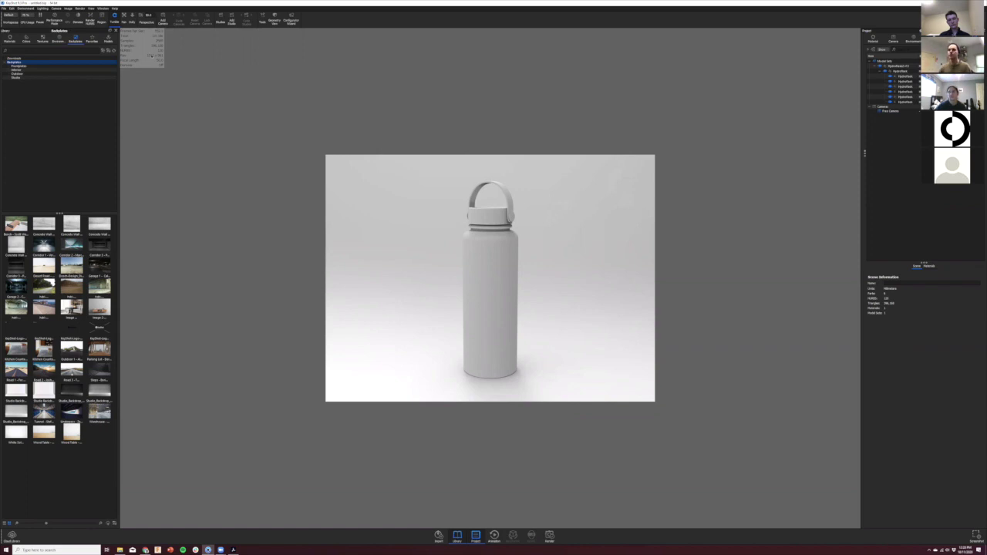
left_click(108, 40)
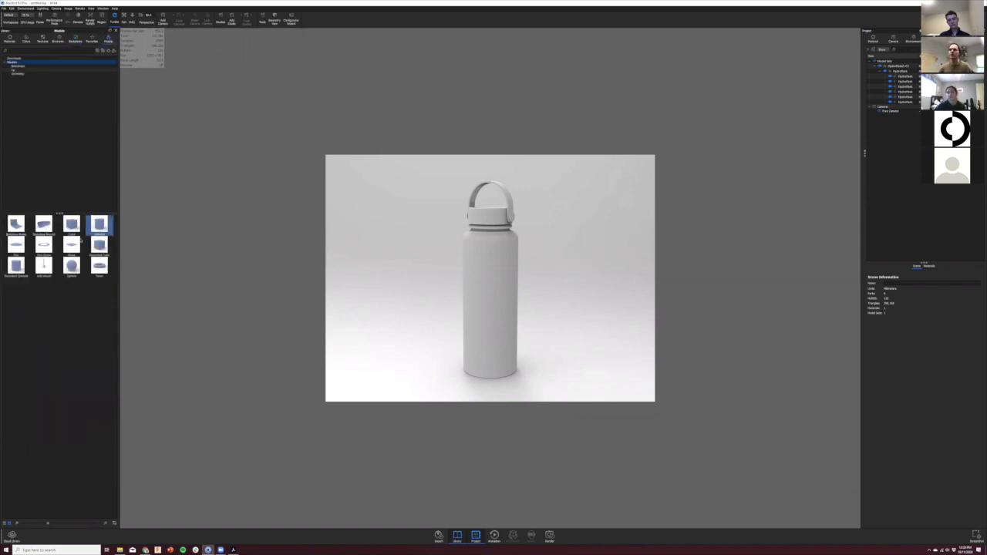
left_click(43, 40)
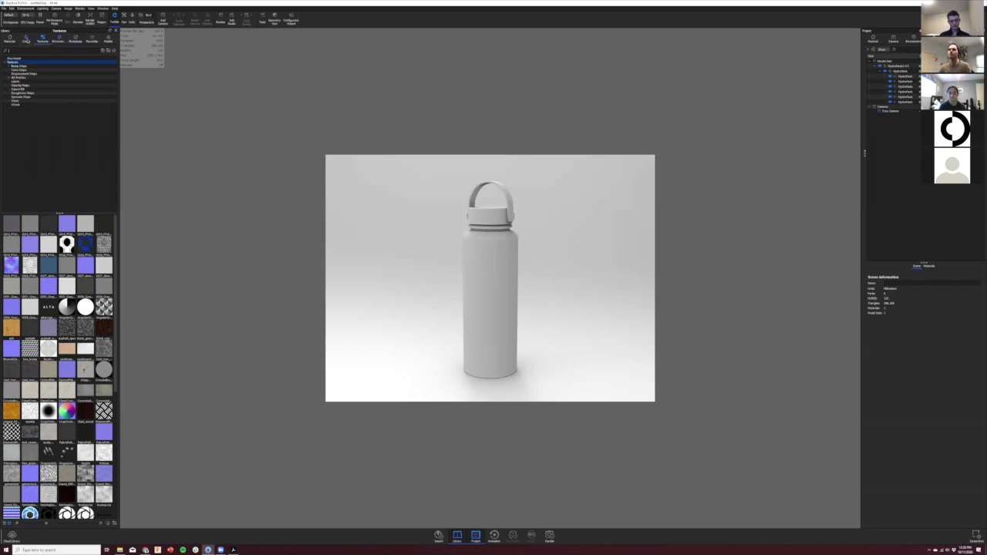
left_click(8, 41)
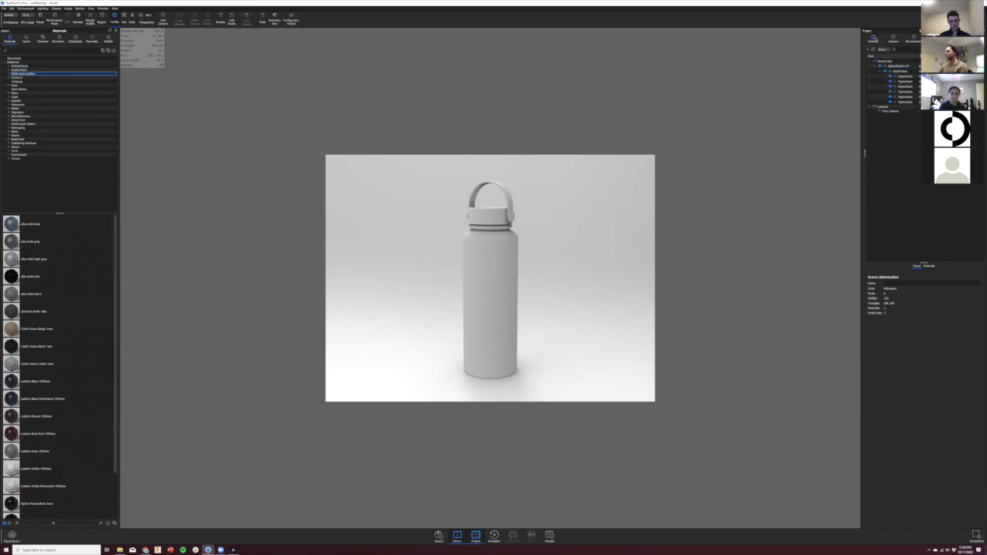
Step: Open the bottle's diffuse material for editing and enlarge the list of materials used in the project
left_click(873, 39)
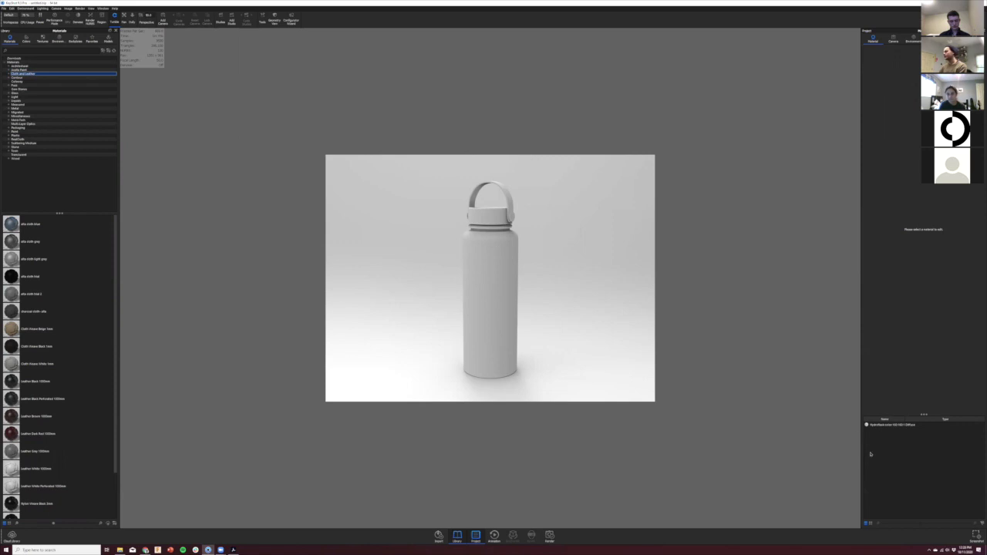
left_click(886, 424)
mouse_move(886, 428)
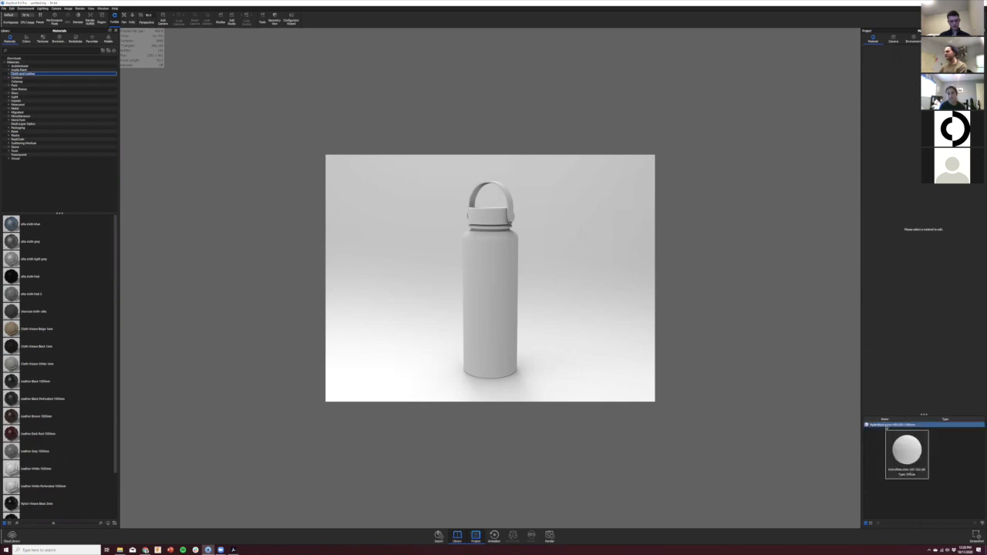
double_click(886, 425)
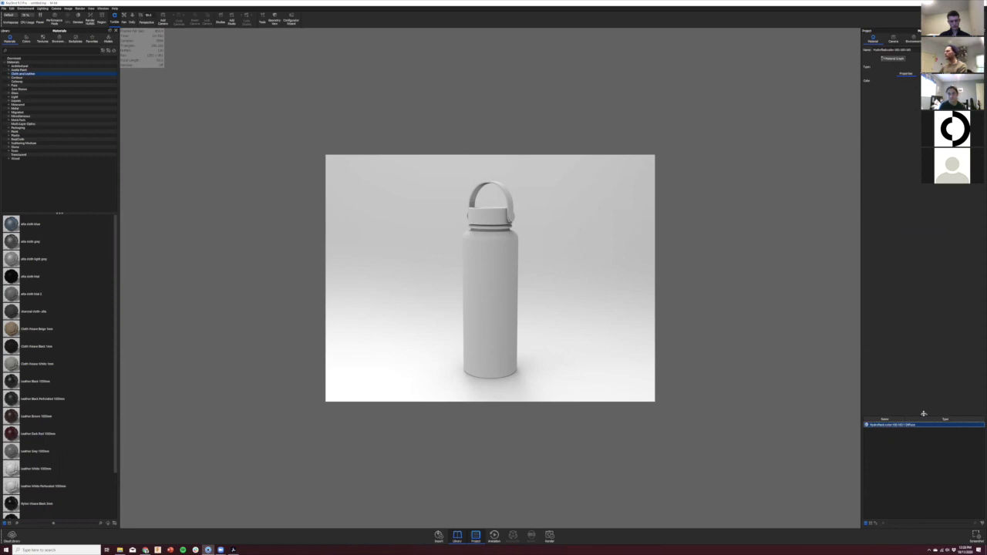
left_click_drag(923, 414, 924, 253)
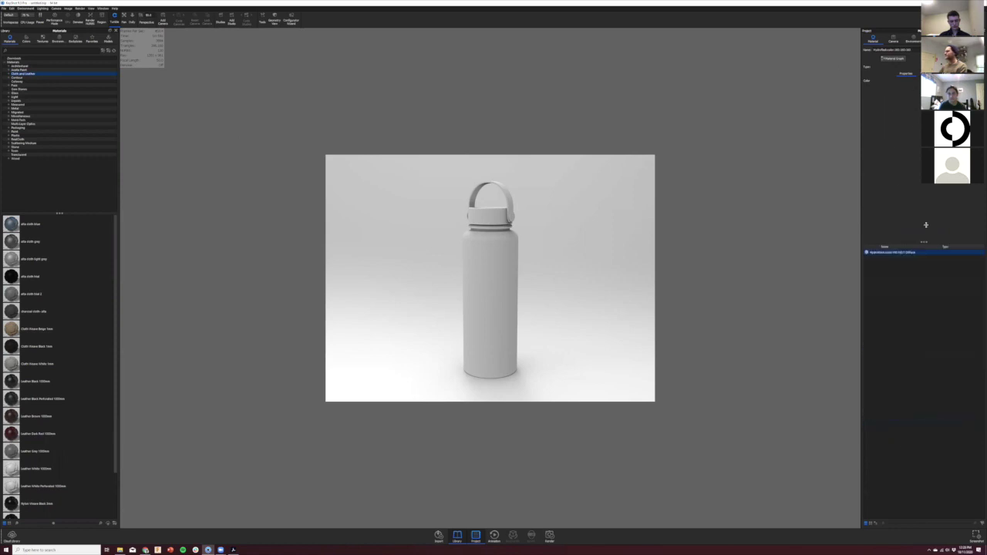
Step: Adjust the free camera's distance, azimuth, inclination and focal length to show the whole bottle from a slightly raised, turned angle
left_click(892, 38)
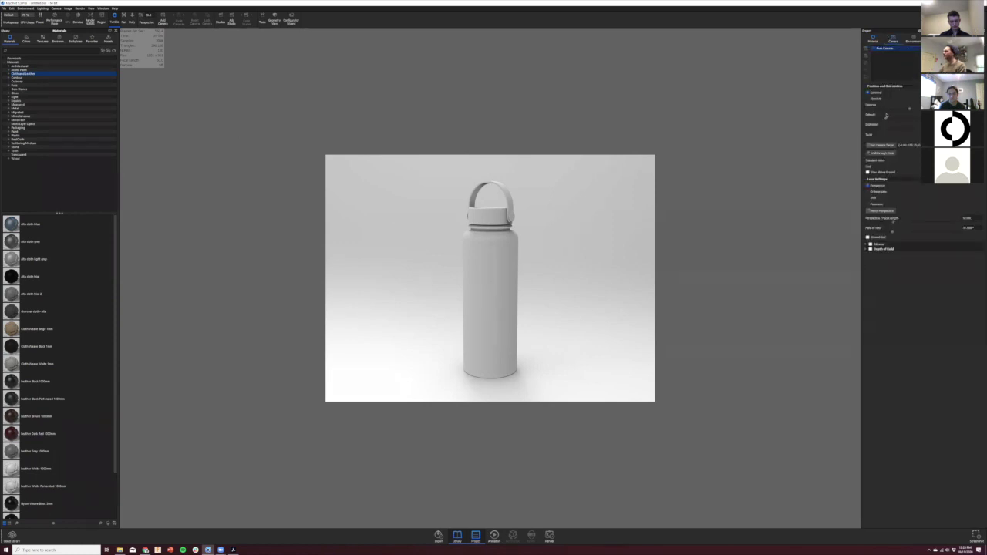
left_click_drag(908, 110, 906, 110)
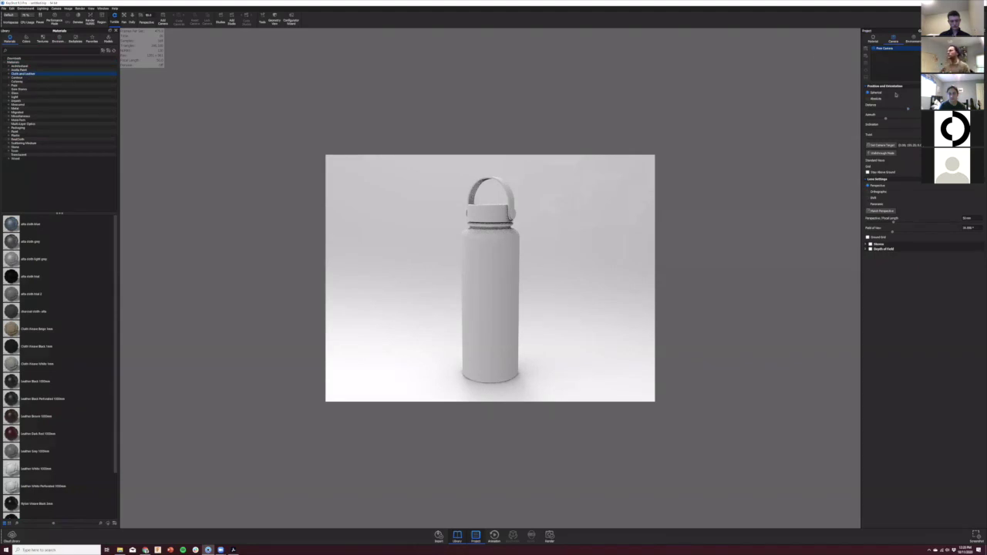
mouse_move(907, 110)
left_mouse_down()
mouse_move(890, 121)
mouse_move(907, 123)
left_mouse_up()
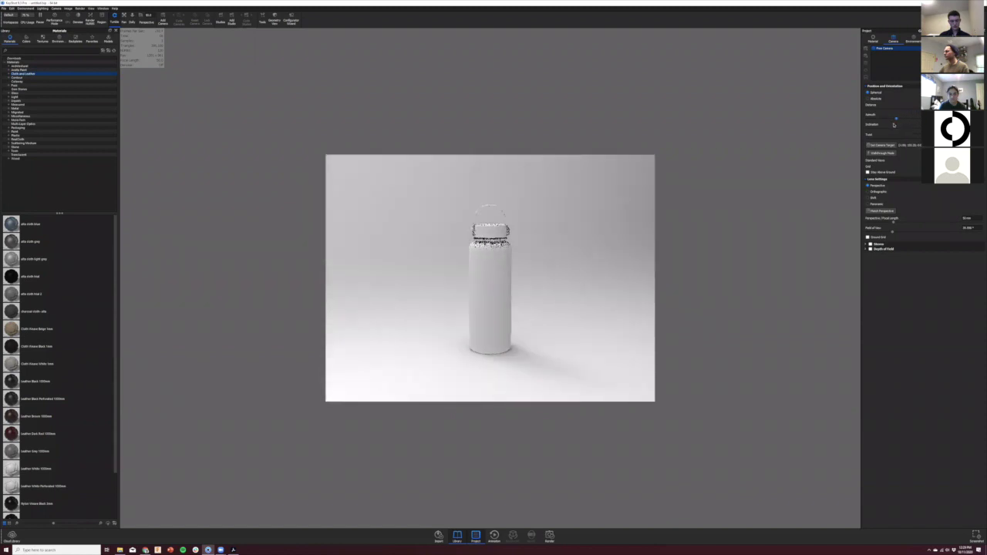
left_click_drag(493, 309, 493, 343)
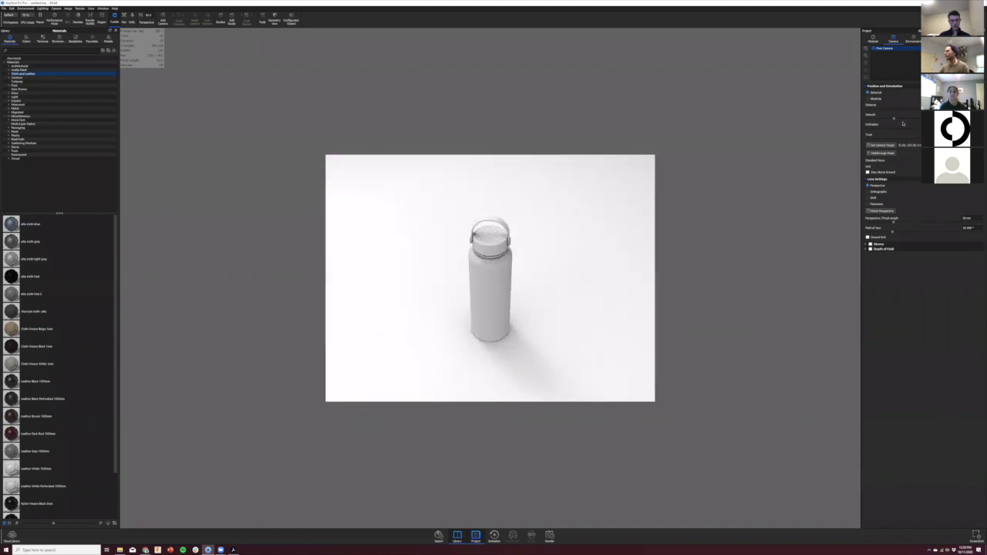
left_click_drag(458, 223, 464, 188)
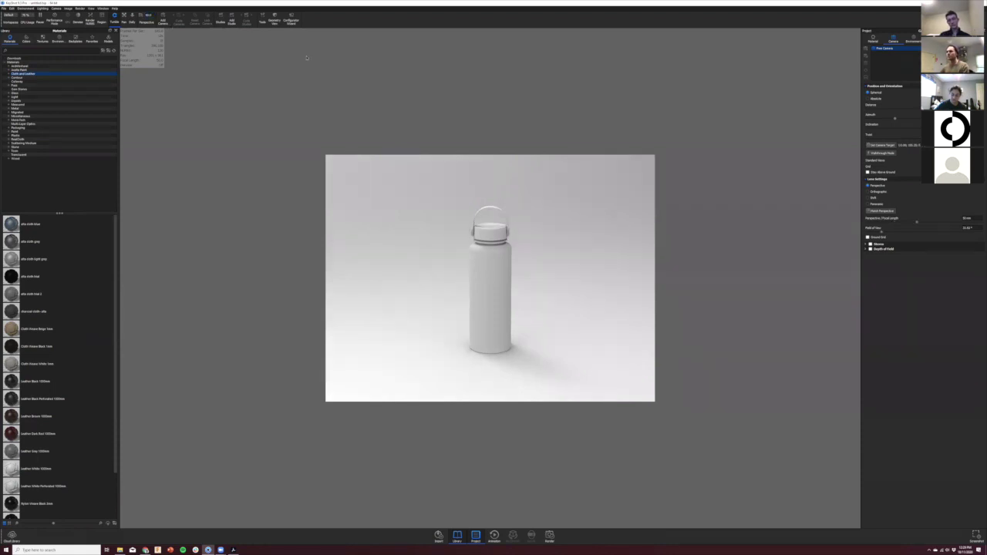
left_click_drag(424, 210, 472, 266)
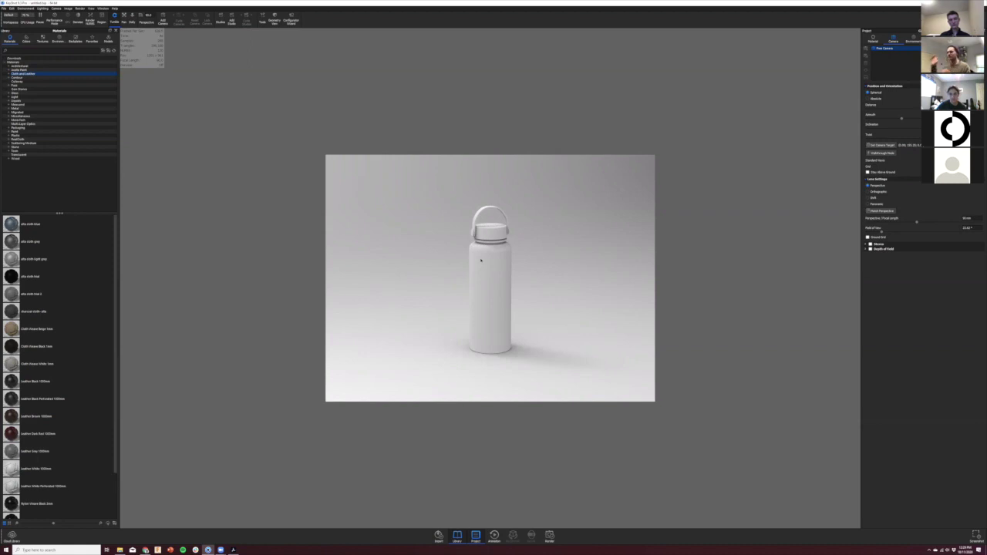
left_click_drag(408, 269, 525, 263)
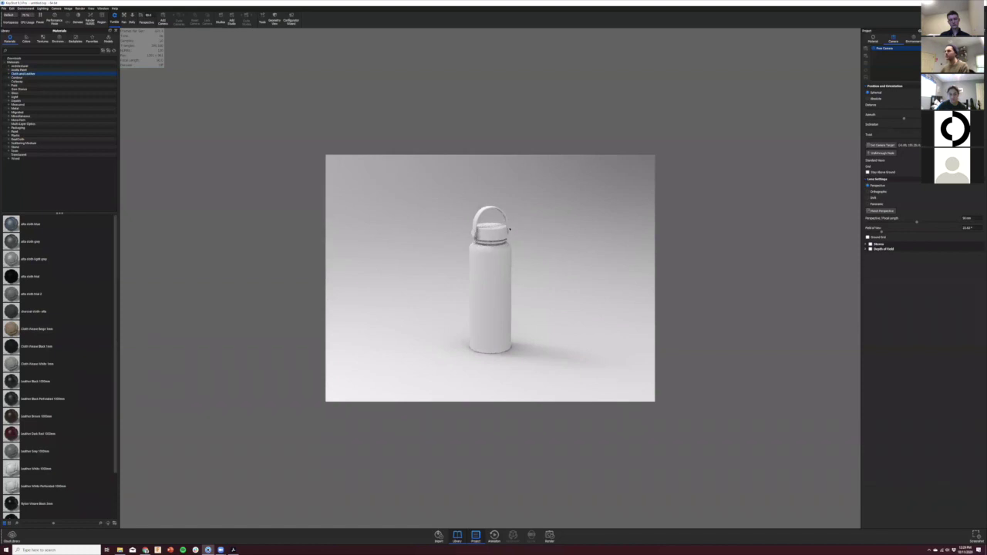
Step: Save the scene as a regular BIP file named hydro in the presentations folder, without packaging it
key("ctrl+s")
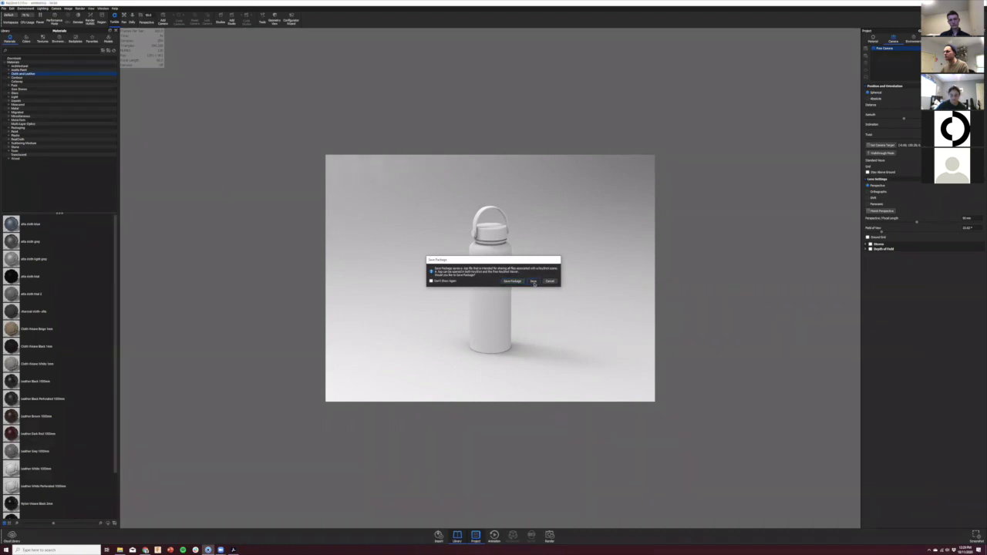
left_click(533, 281)
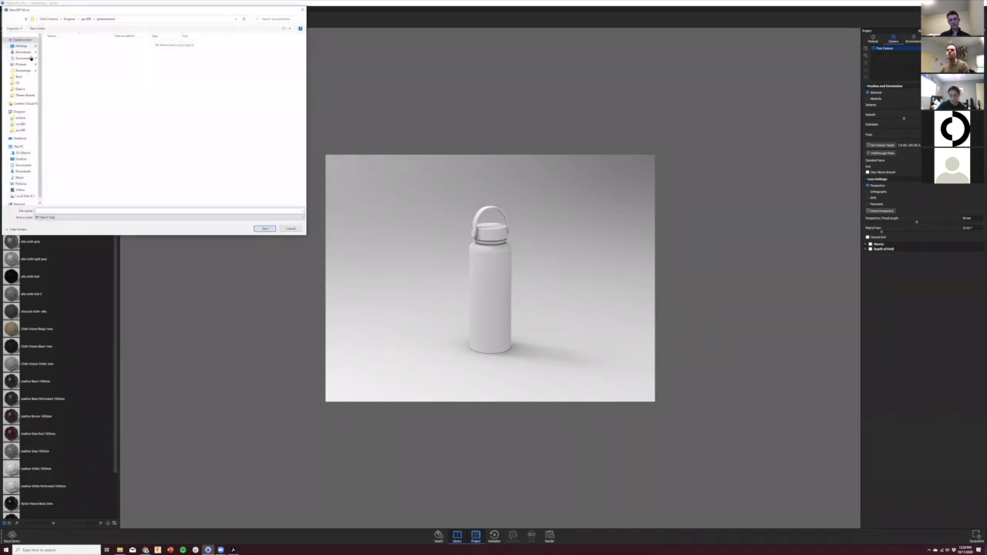
left_click(21, 130)
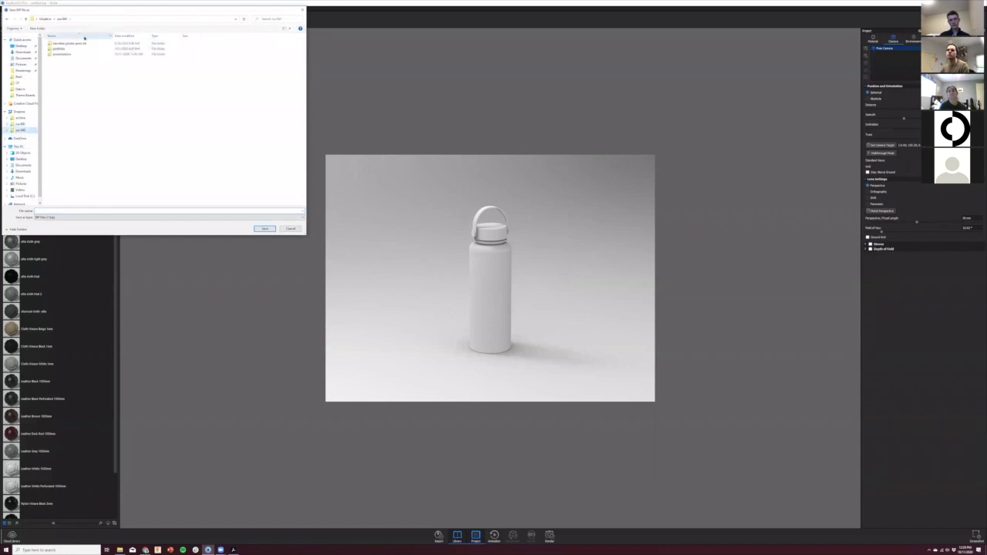
double_click(86, 53)
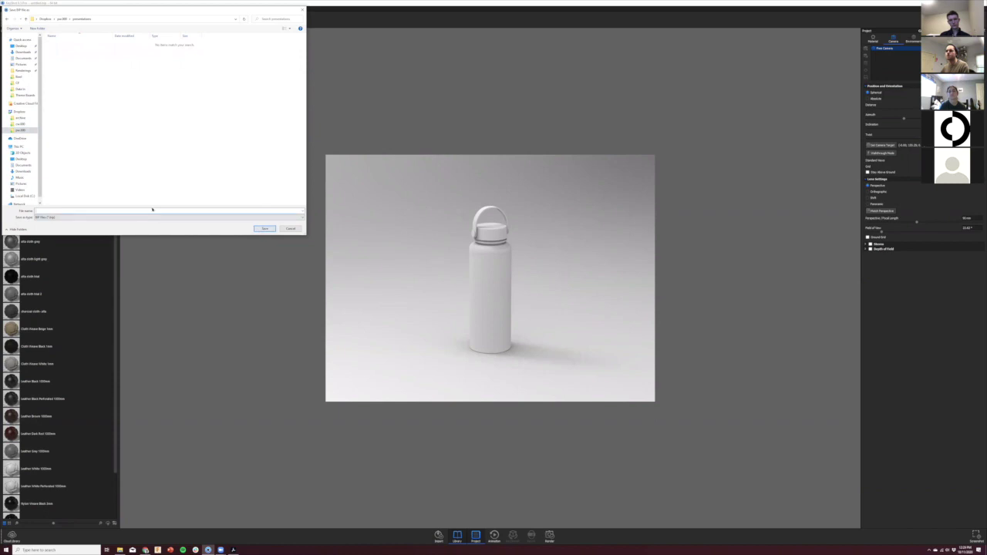
type("hydro")
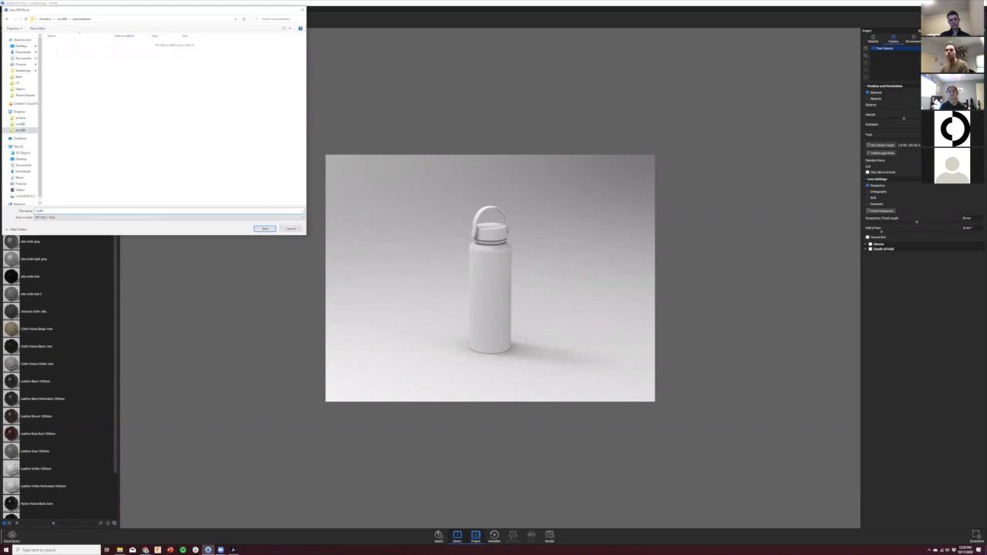
key("BackSpace")
key("BackSpace")
type("ro")
key("Return")
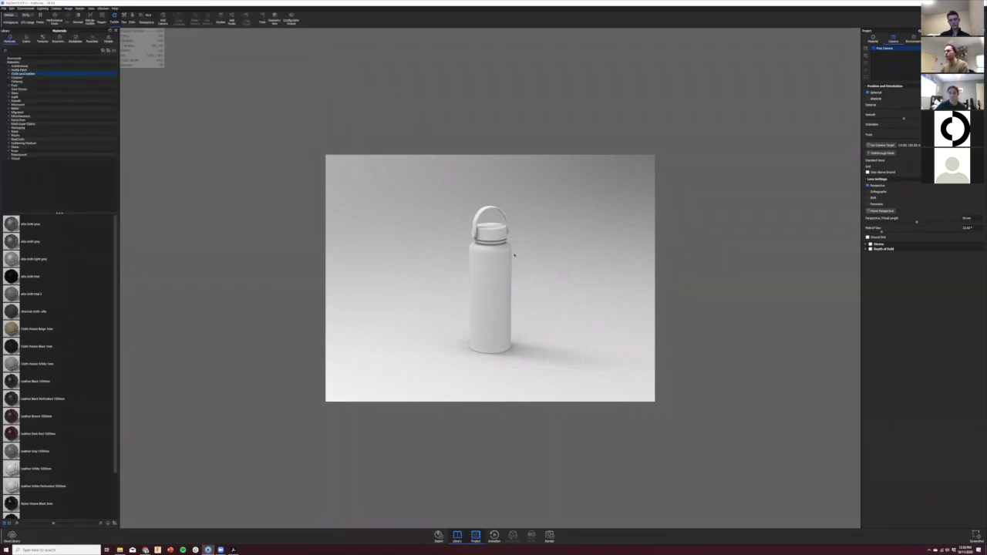
Step: Review the environment background settings and set the scene's lighting preset to Product
left_click(914, 41)
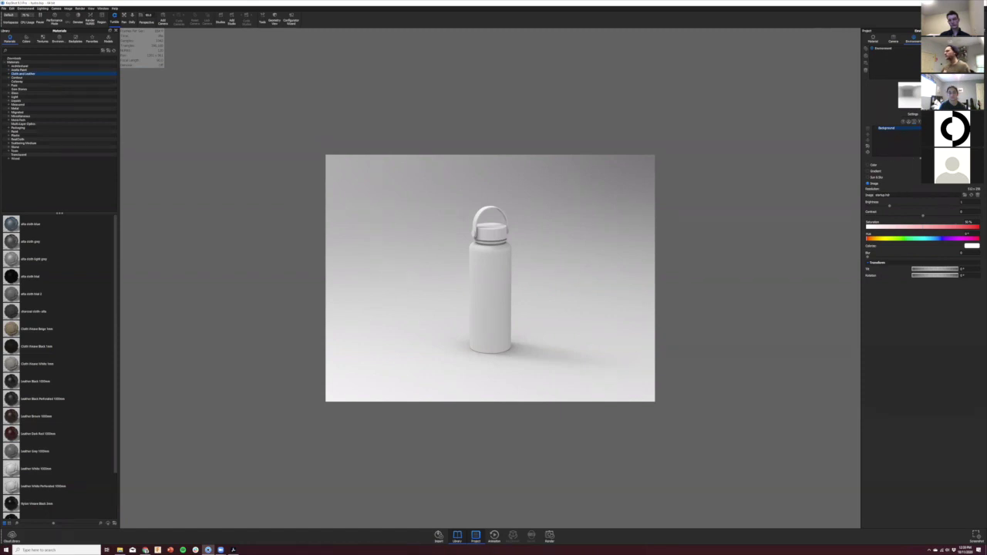
left_click(933, 39)
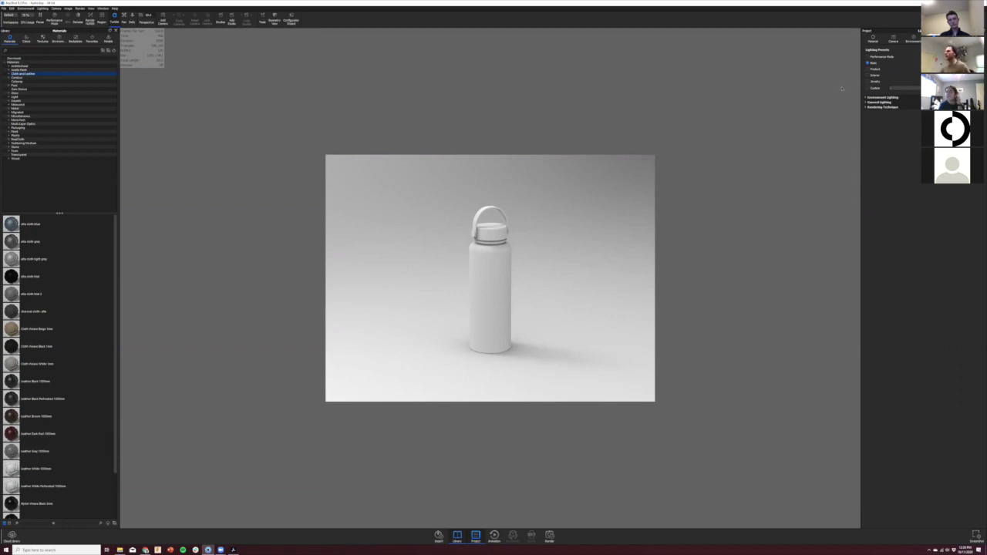
left_click(874, 69)
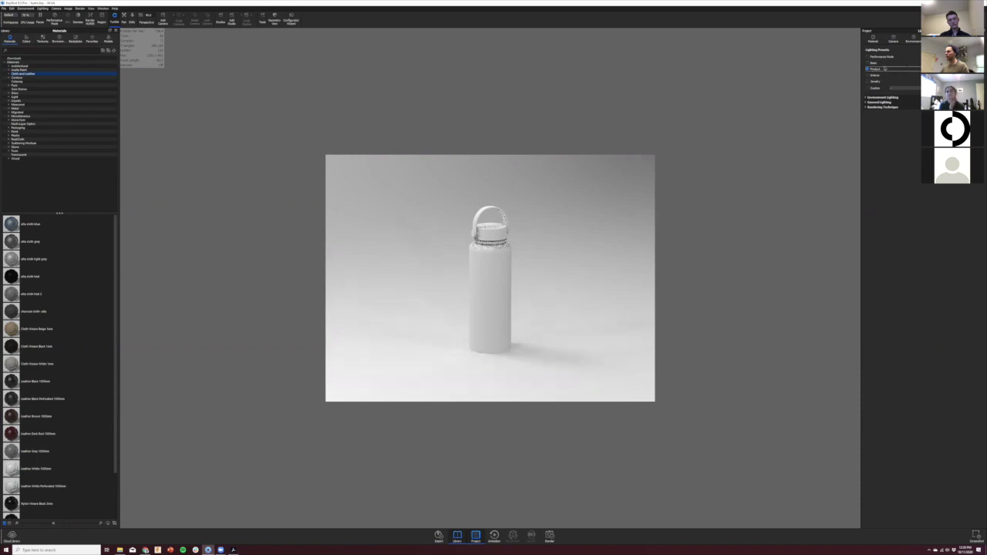
scroll(498, 224, "down", 3)
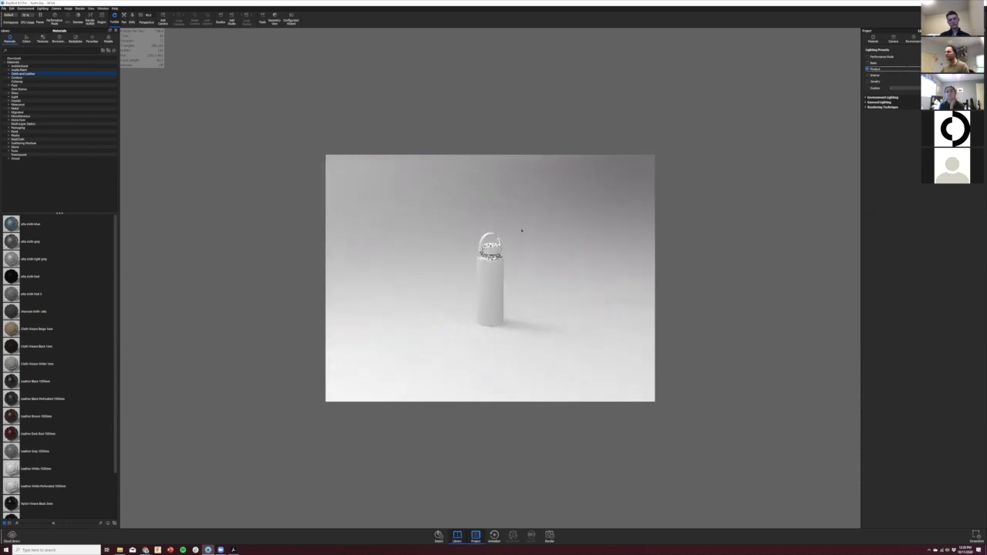
scroll(532, 225, "up", 5)
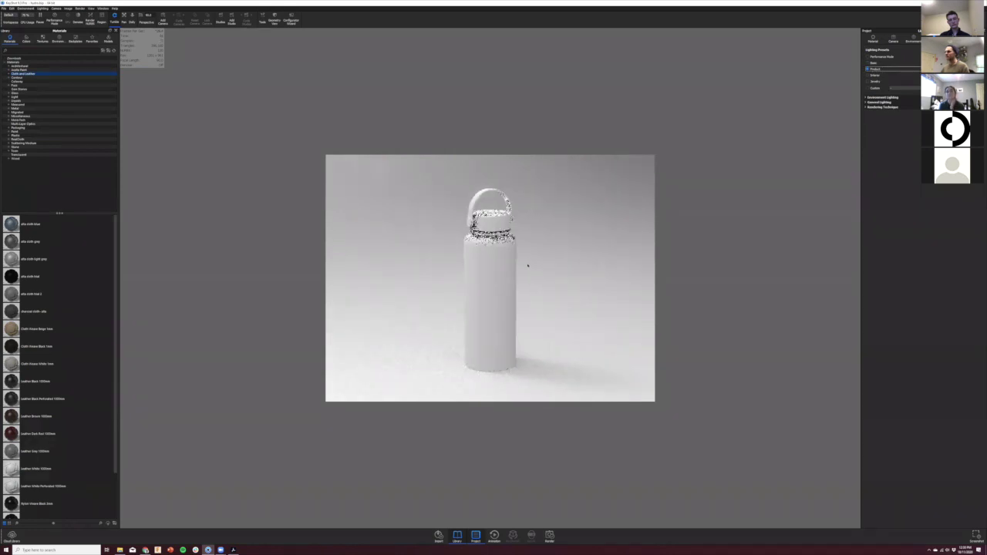
scroll(528, 265, "up", 6)
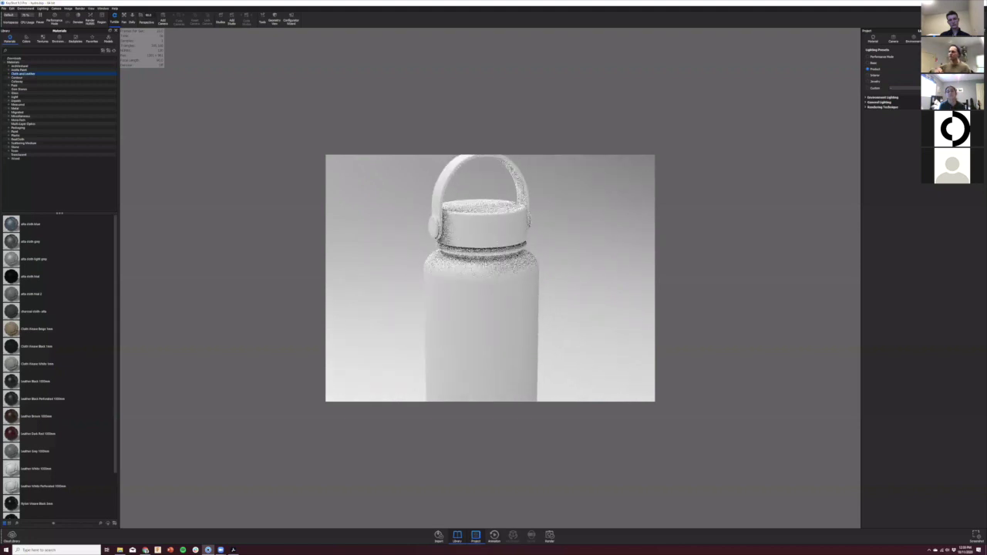
Step: Compare the Basic lighting preset with the Product preset on the bottle and keep Product active
left_click(873, 63)
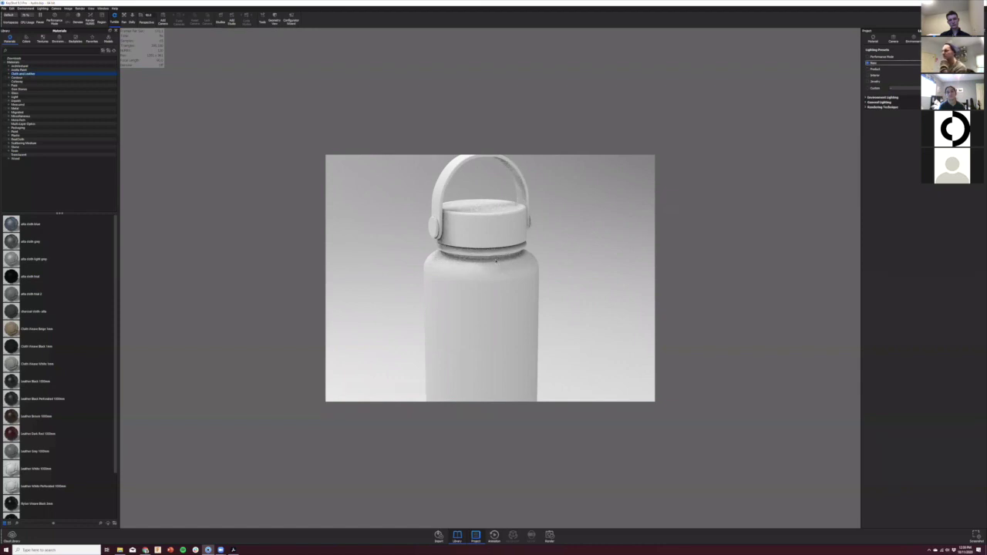
left_click(874, 68)
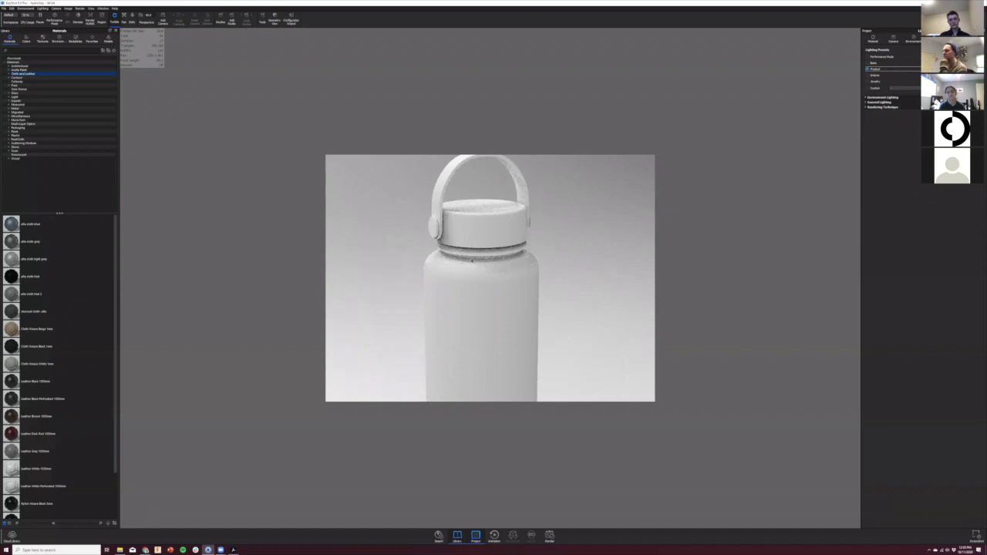
scroll(481, 261, "up", 4)
scroll(511, 300, "down", 6)
scroll(515, 311, "down", 2)
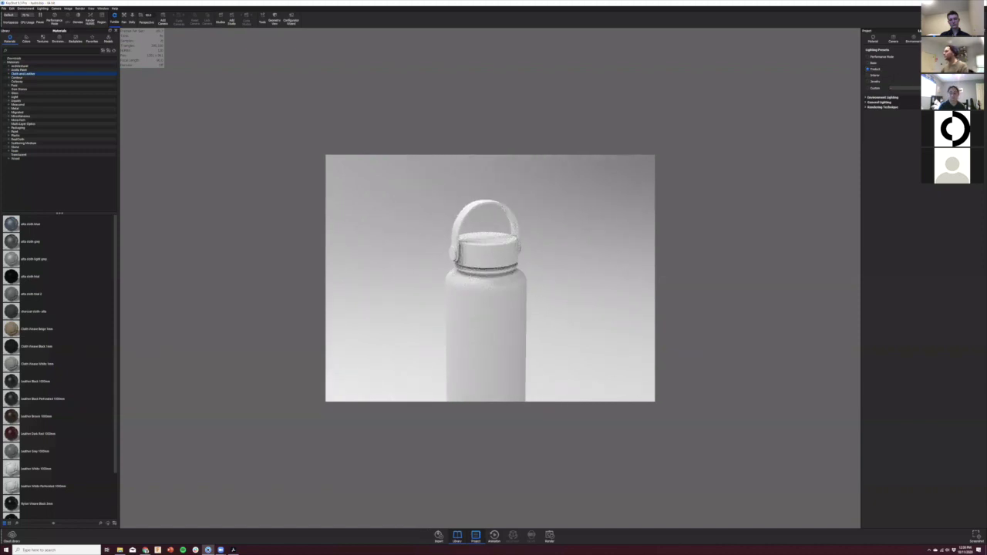
Step: Set the image resolution to a square 1200 x 1200 pixels
left_click(955, 38)
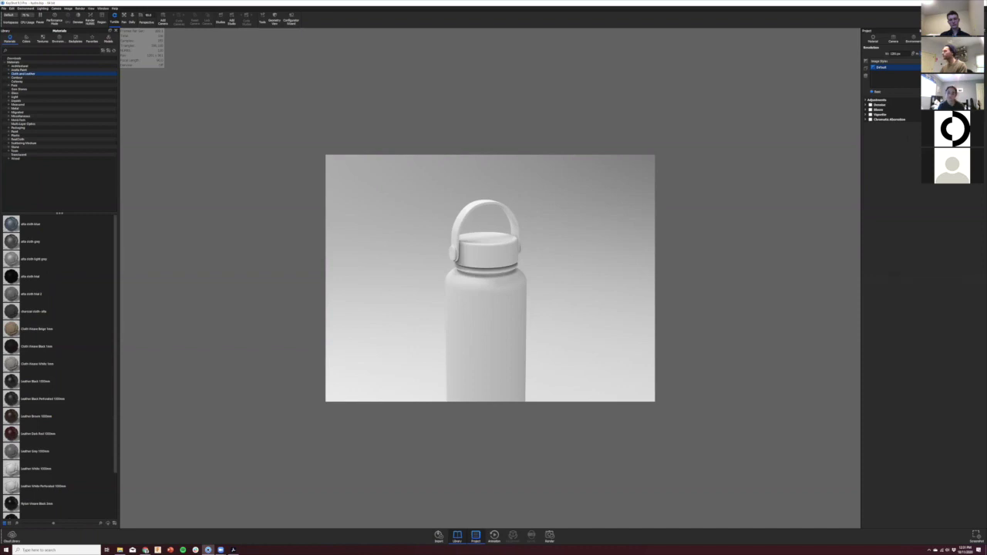
left_click_drag(900, 54, 863, 56)
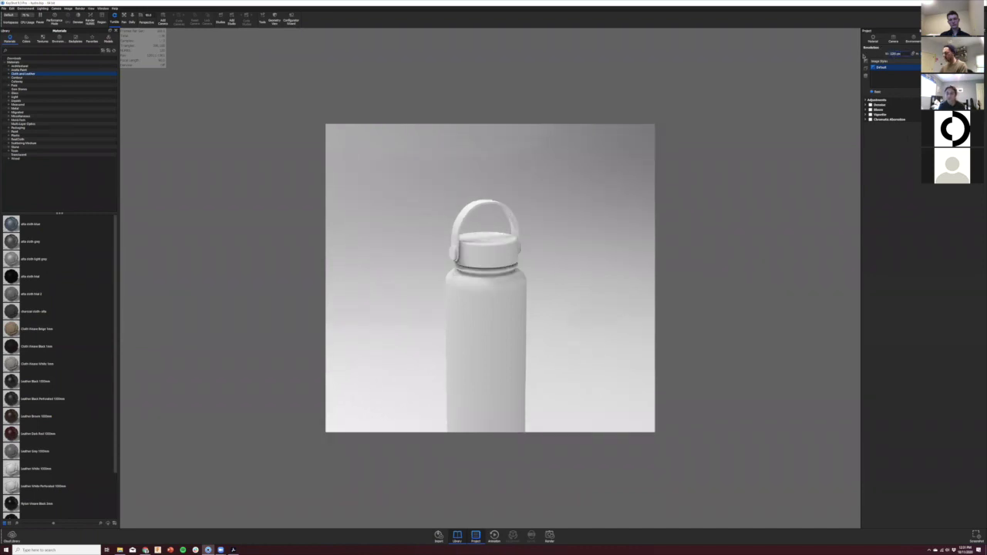
type("1200")
key("Return")
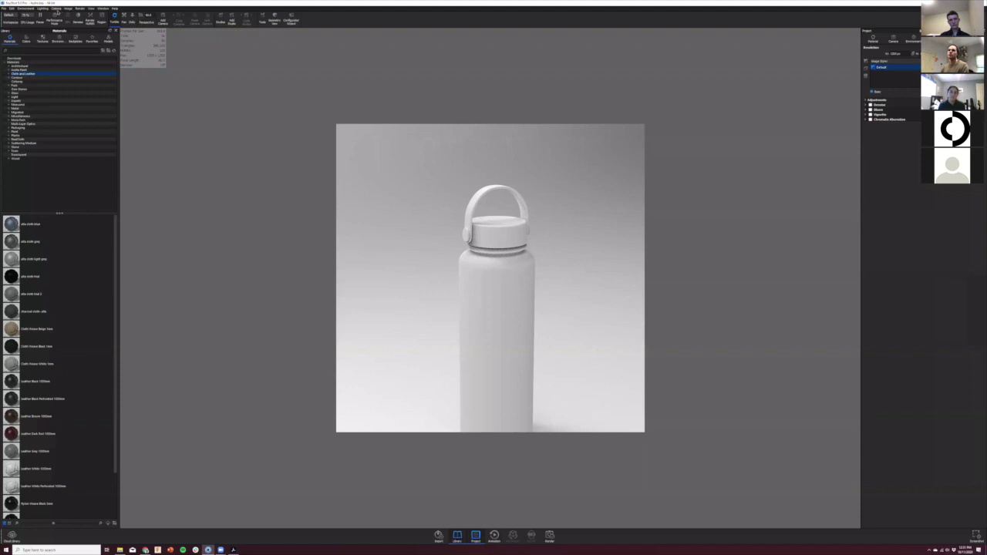
left_click(67, 8)
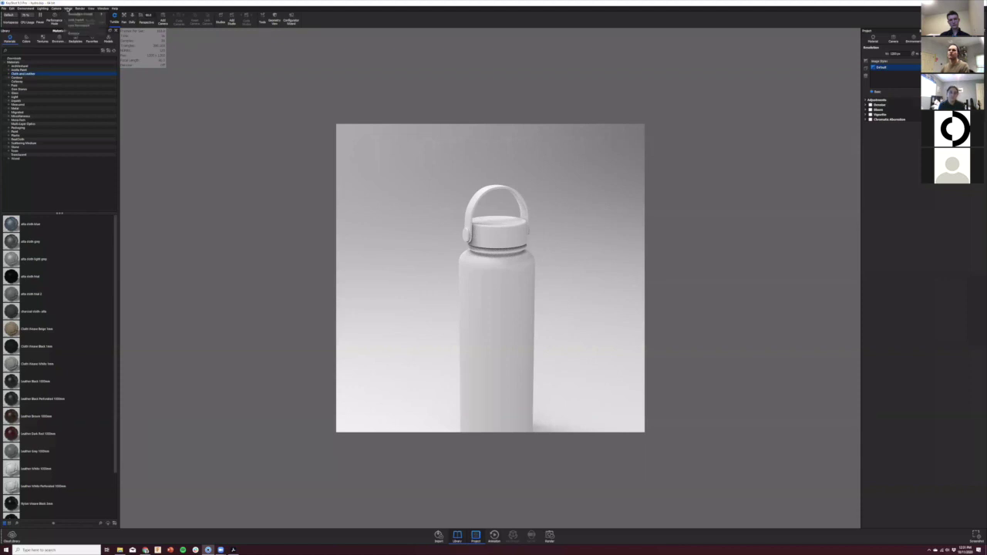
mouse_move(73, 16)
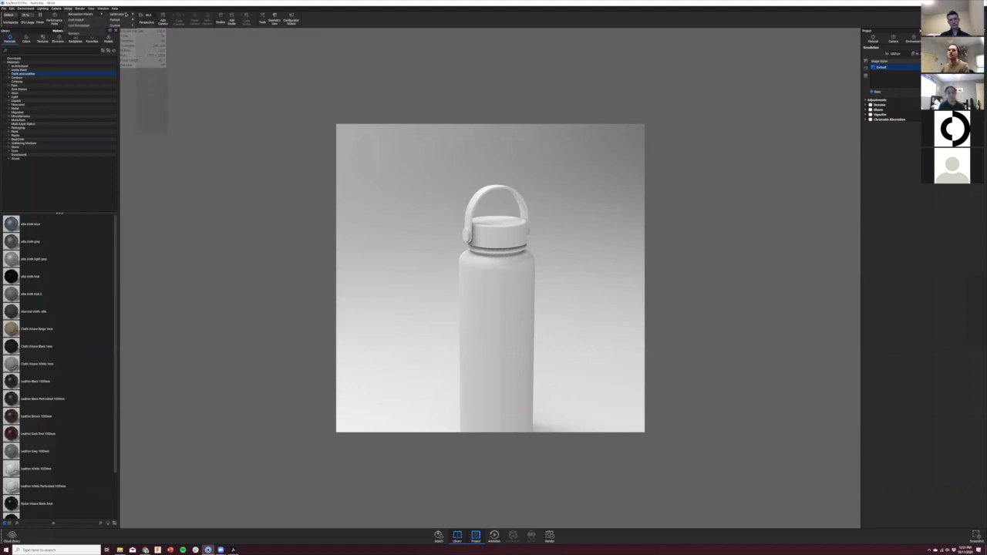
mouse_move(129, 20)
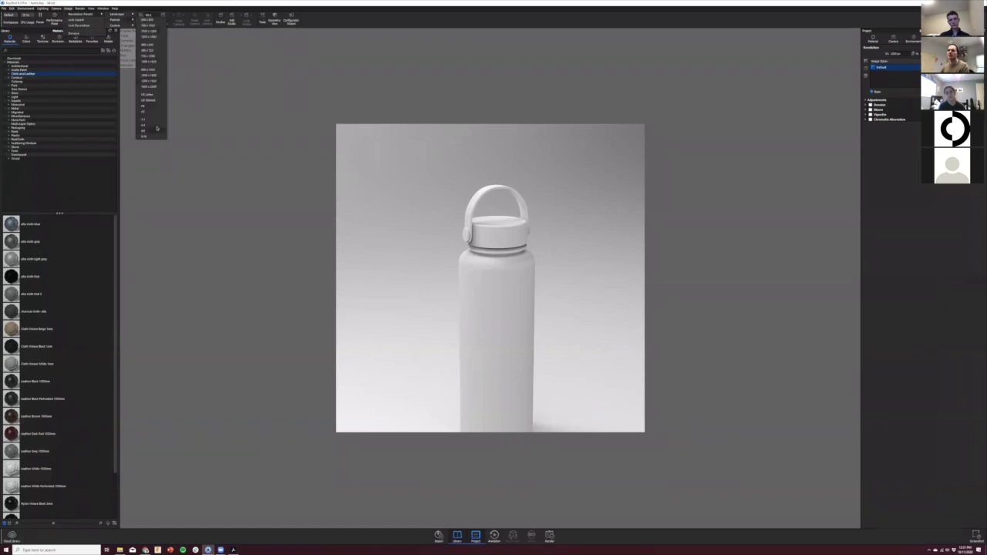
left_click(258, 95)
Step: Reframe the free camera so the whole bottle and its shadow fit inside the square image
left_click_drag(543, 234, 536, 141)
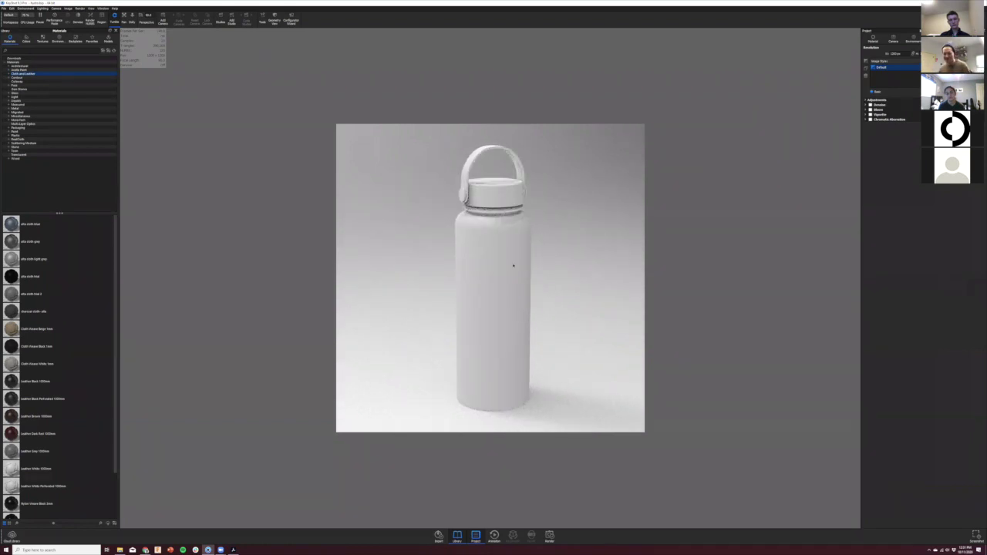
left_click_drag(560, 225, 557, 242)
scroll(559, 253, "down", 2)
scroll(559, 252, "up", 2)
scroll(538, 242, "down", 2)
mouse_move(562, 247)
middle_mouse_down()
mouse_move(543, 239)
mouse_move(559, 253)
middle_mouse_up()
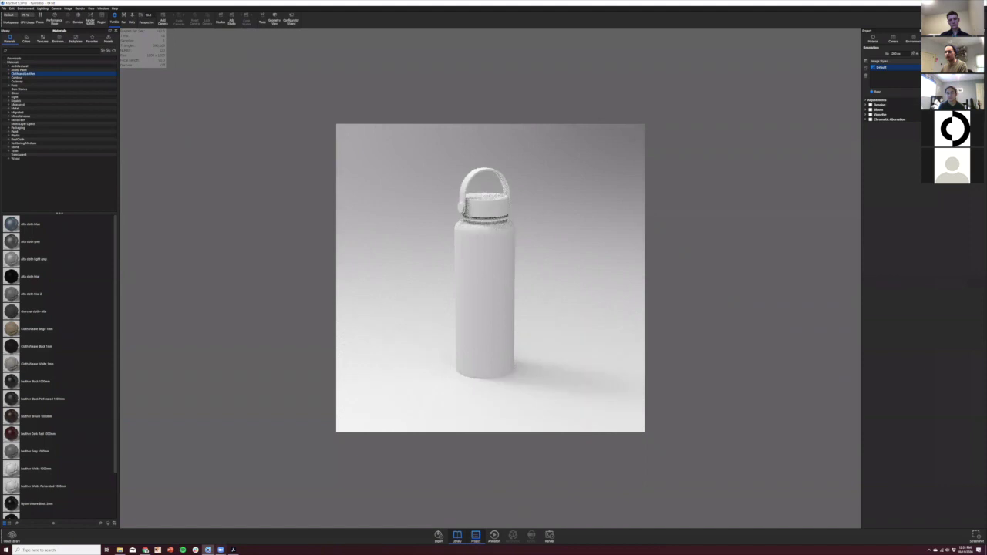
Step: Switch to Chrome, open the bookmarked Savee profile in a new tab and browse its saved images for bottle references
left_click(145, 550)
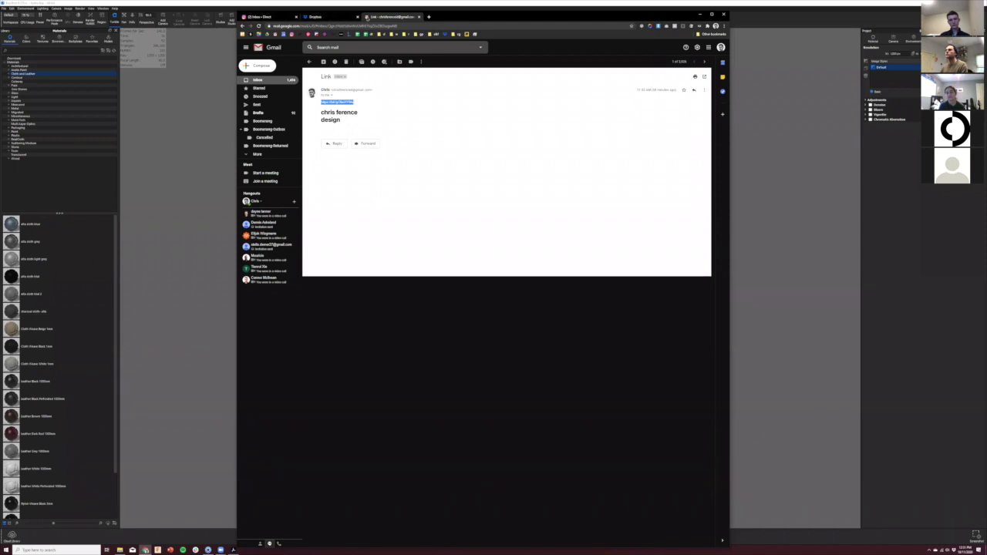
key("ctrl+t")
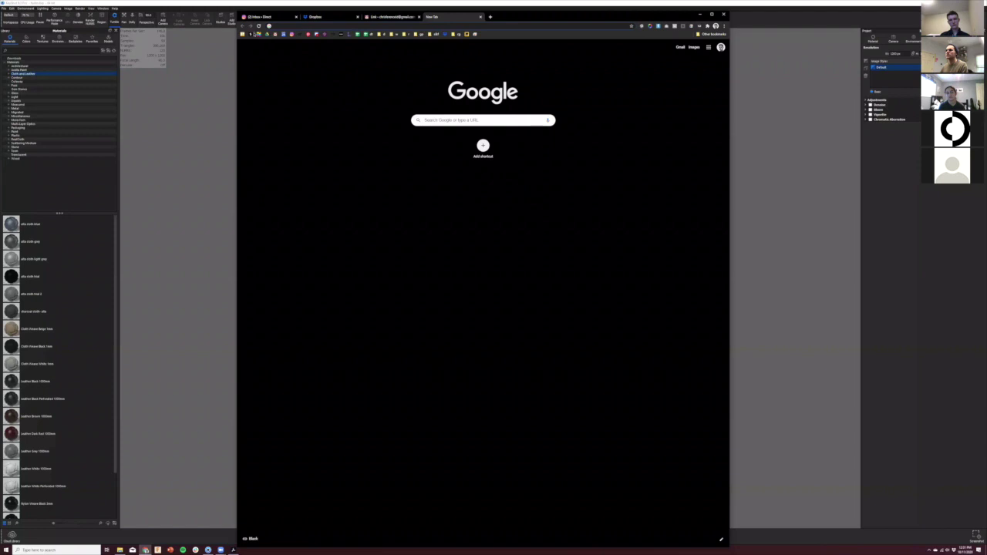
left_click(252, 35)
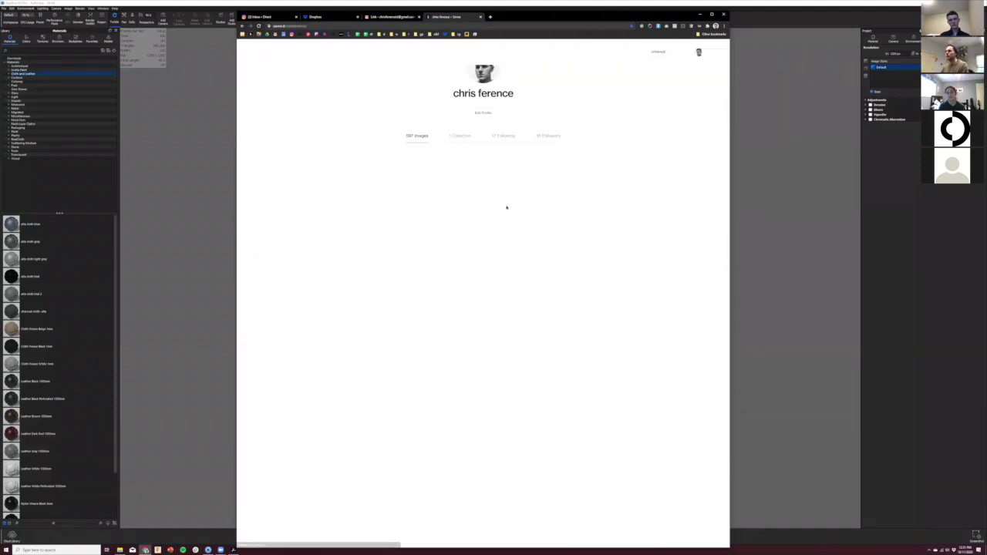
scroll(537, 263, "down", 2)
scroll(530, 262, "down", 10)
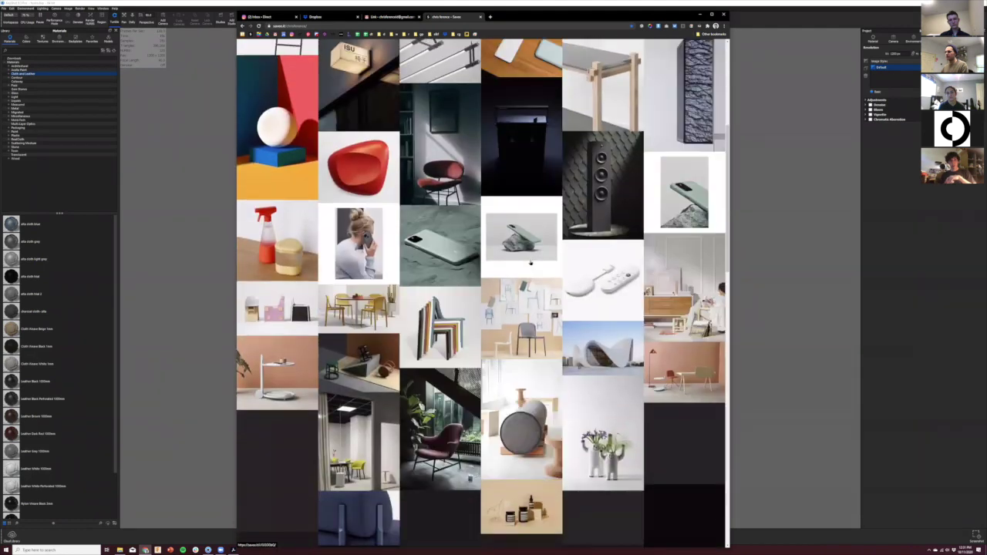
scroll(514, 267, "down", 4)
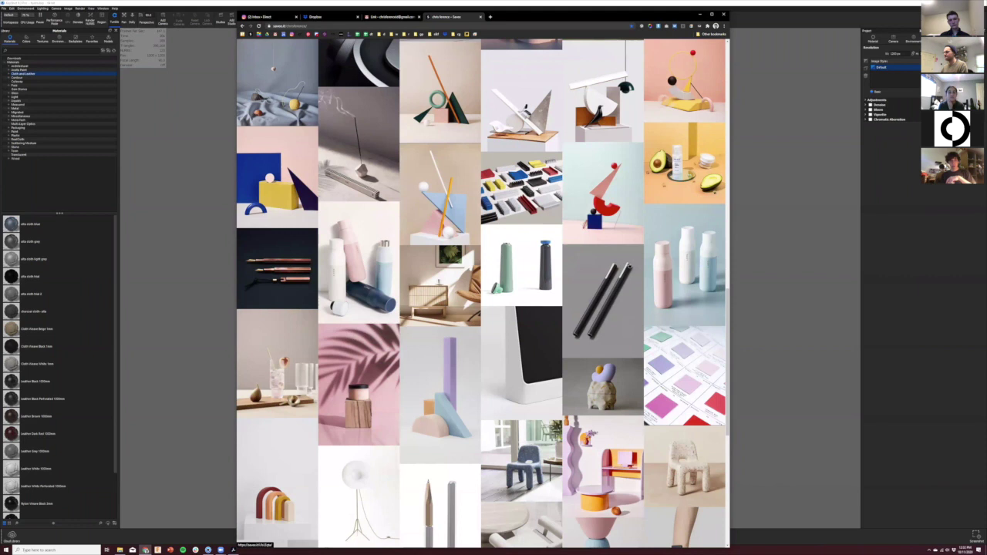
Step: Examine the green and black, the three pastel and the four-bottle reference photos one at a time, and return to KeyShot
left_click(526, 275)
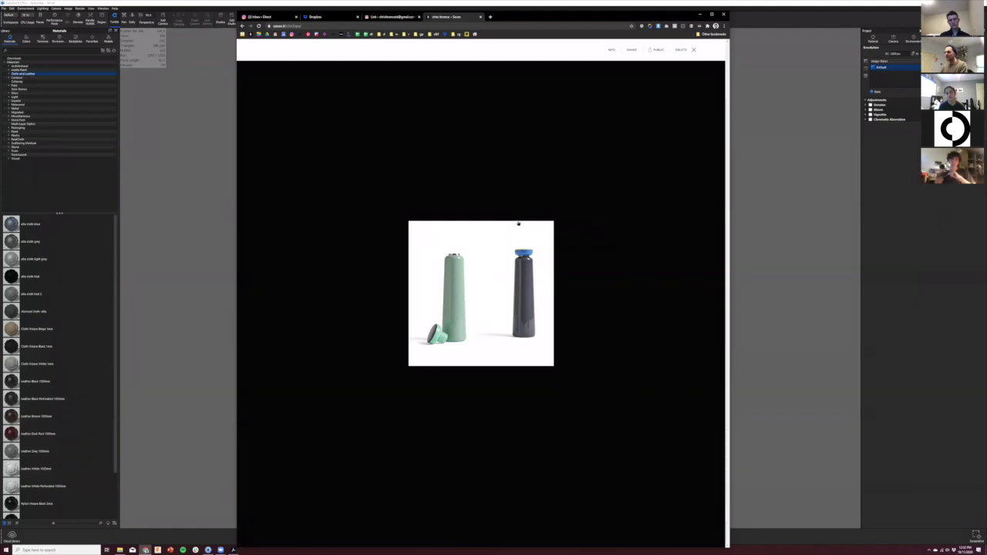
key("Escape")
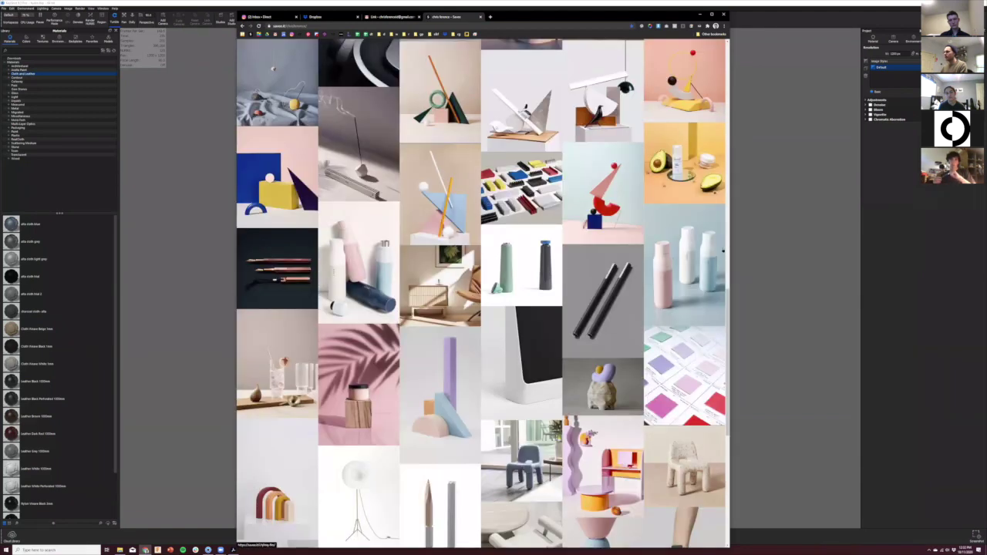
left_click(690, 254)
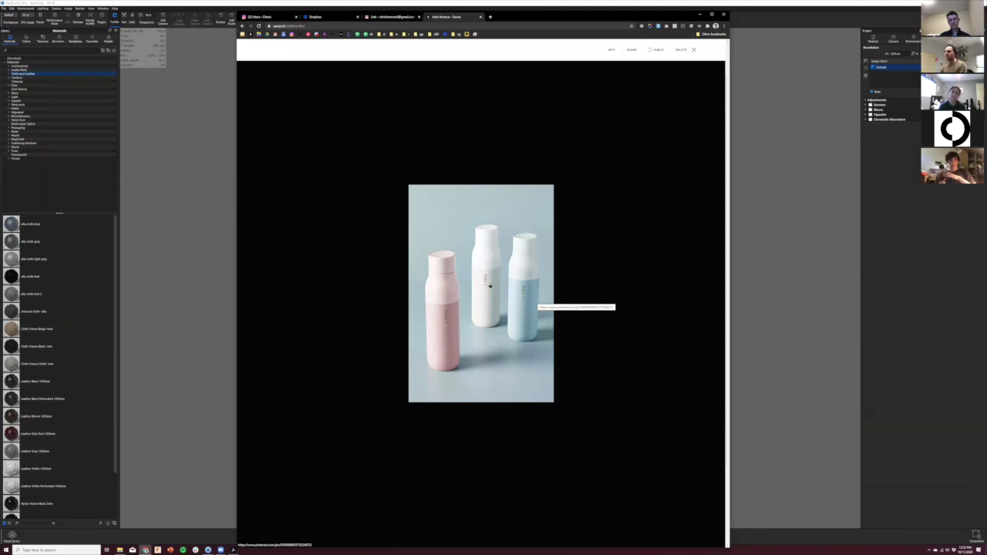
key("Escape")
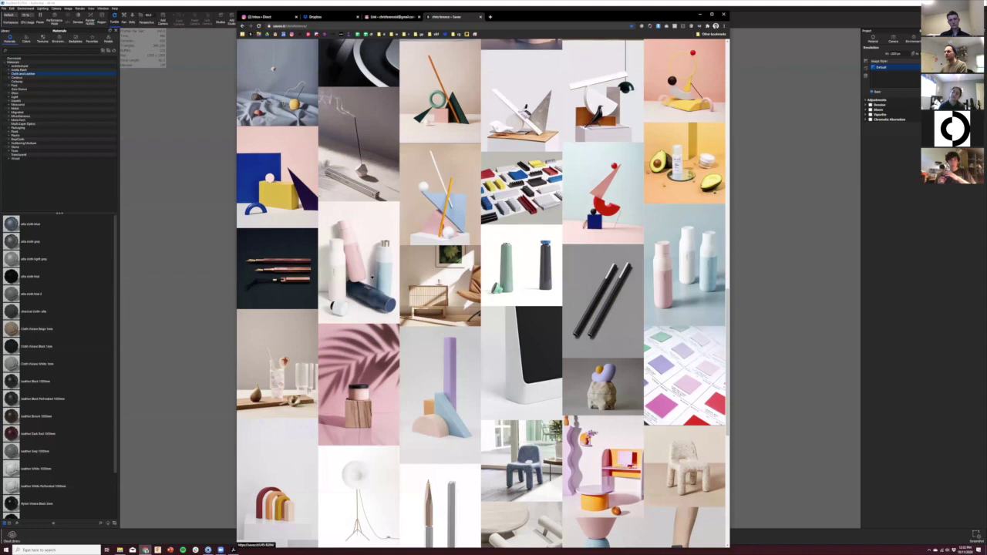
left_click(387, 271)
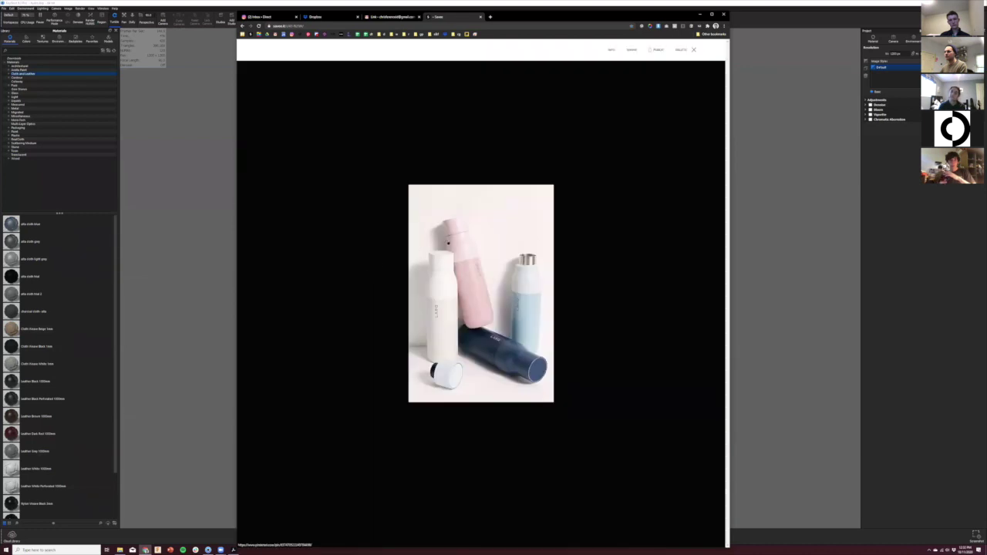
left_click(485, 148)
scroll(483, 249, "up", 2)
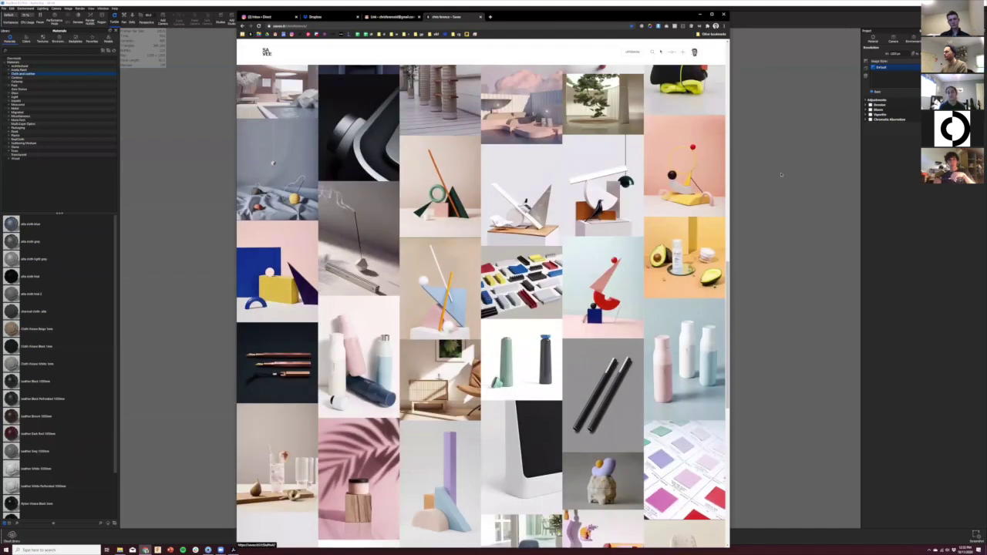
left_click(782, 174)
Step: Open the scene tree and select the HydroFlask group and individual bottle parts to identify them
left_click(954, 39)
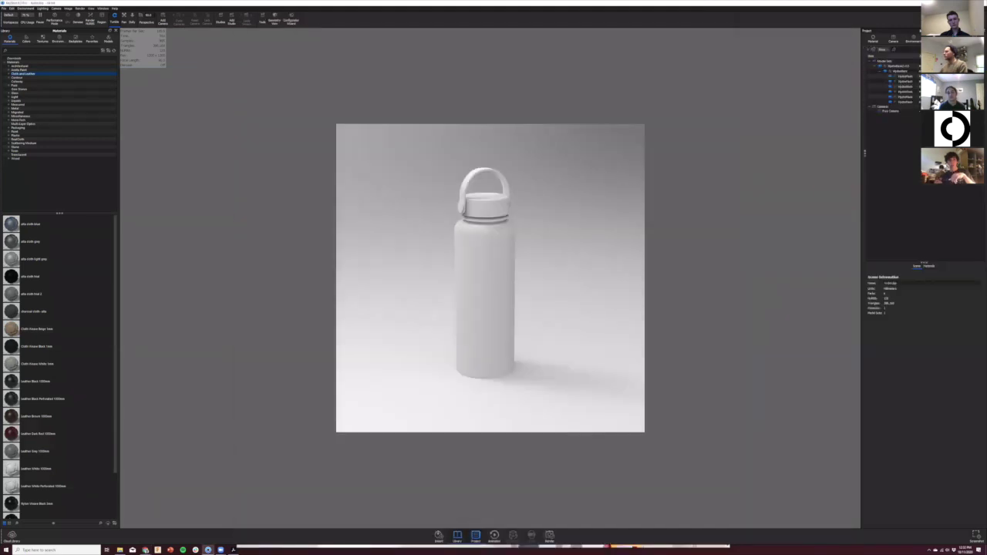
left_click(898, 72)
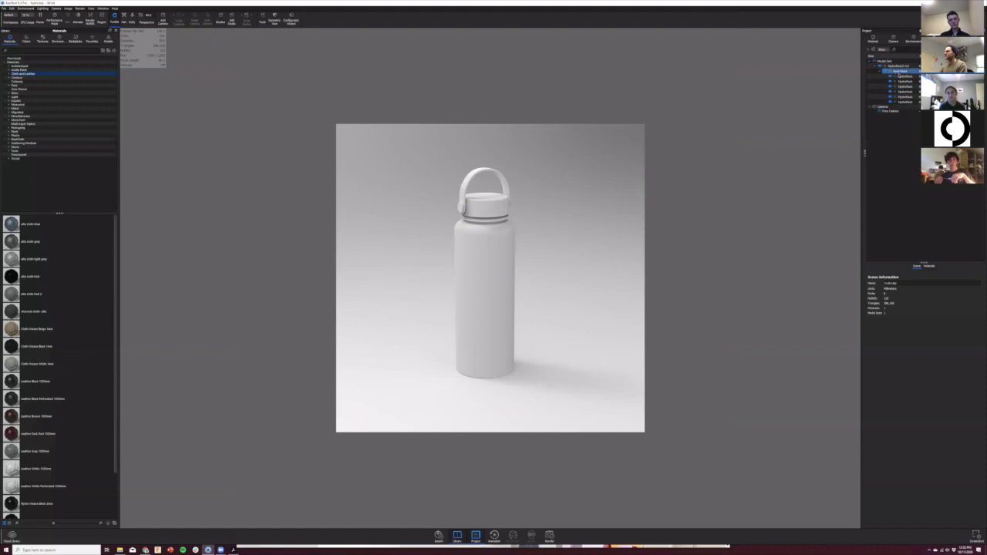
left_click(494, 222)
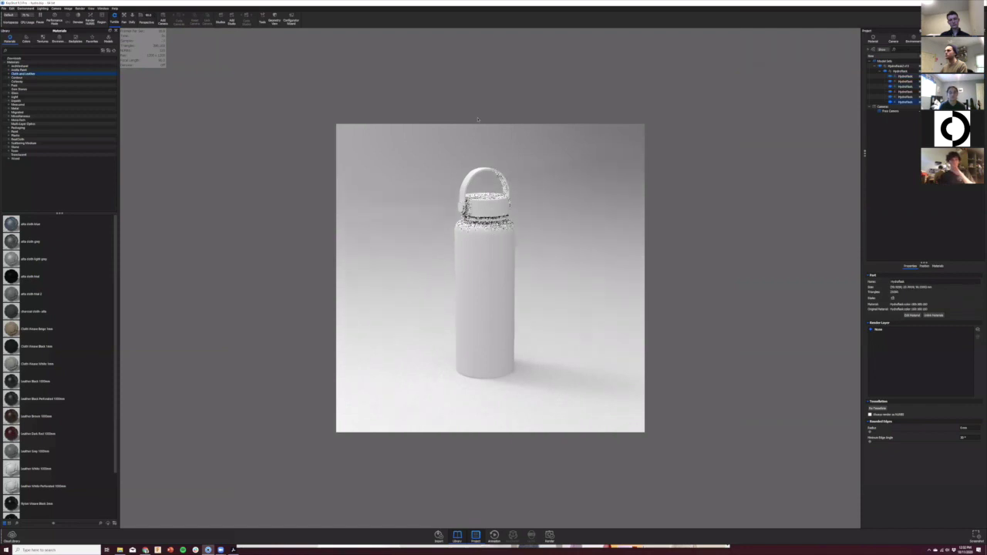
scroll(495, 200, "down", 4)
scroll(495, 201, "up", 4)
left_click(905, 77)
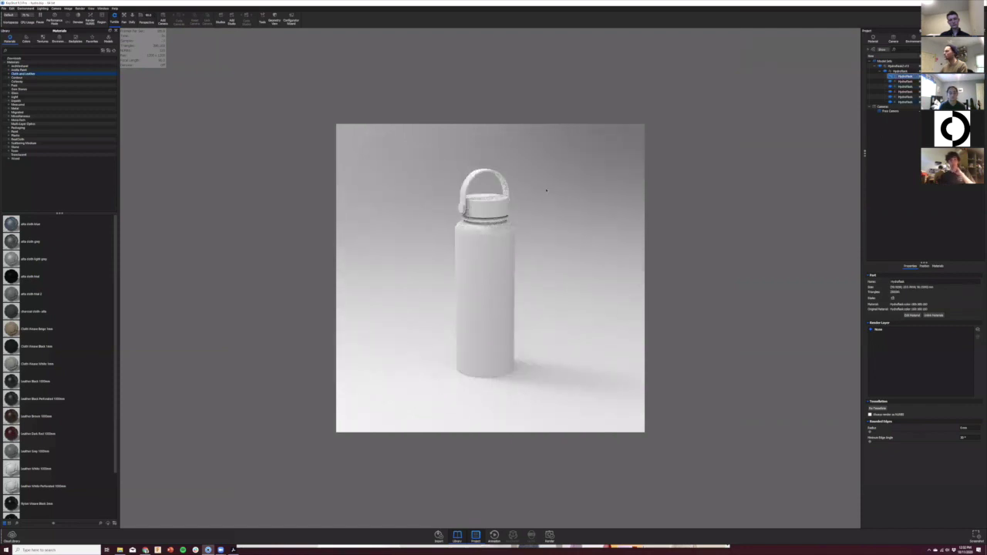
Step: Orbit the camera to a slightly turned, raised angle and enlarge the bottle until it nearly fills the image height
scroll(486, 224, "down", 4)
scroll(488, 236, "up", 7)
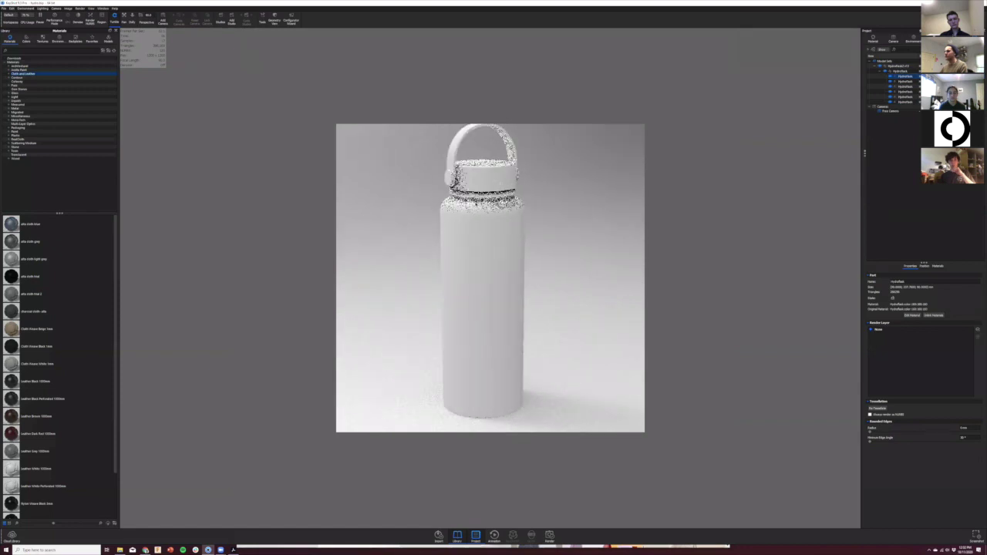
left_click_drag(488, 236, 508, 242)
scroll(505, 242, "down", 5)
scroll(505, 242, "up", 4)
middle_click_drag(505, 242, 505, 253)
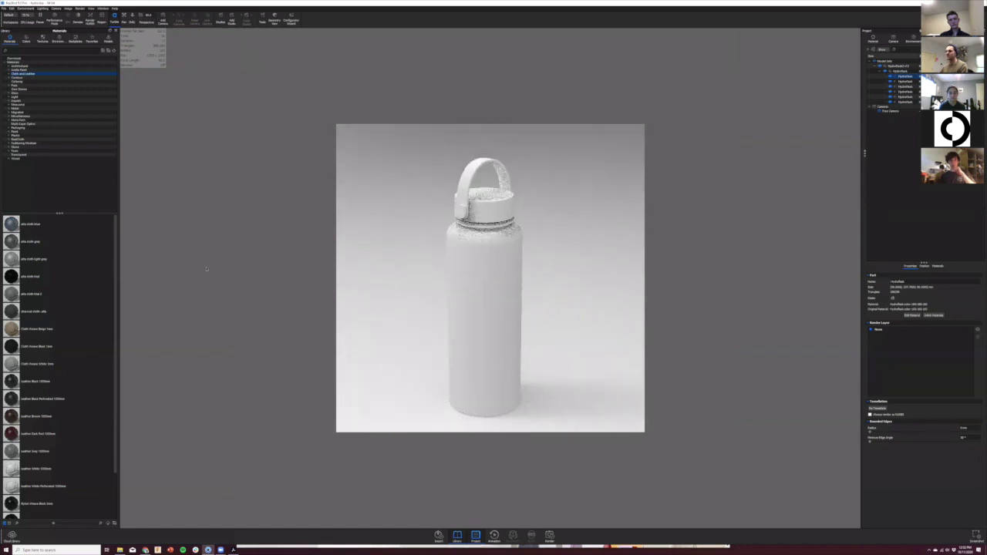
scroll(206, 269, "up", 2)
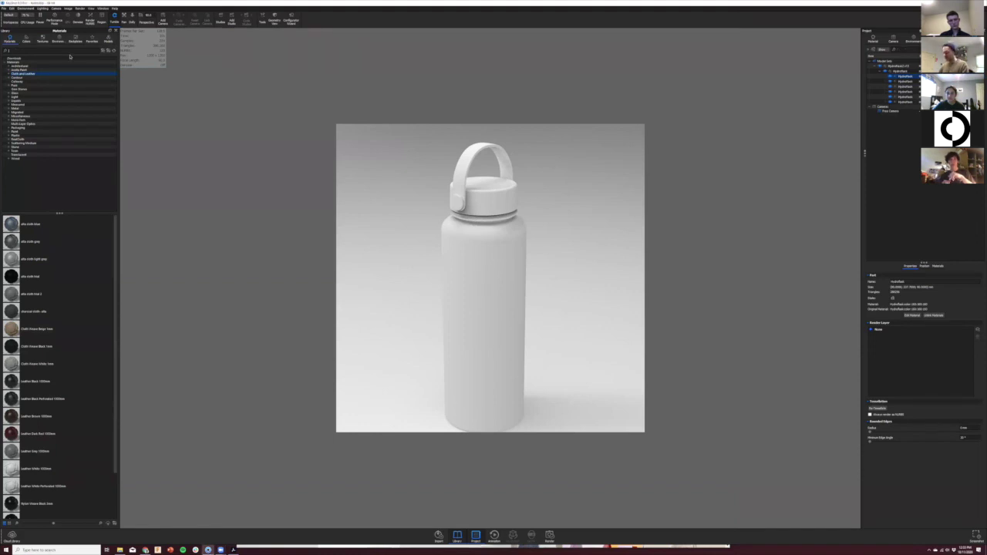
Step: Search the material library for "black plastic" and apply Hard Rough Plastic Black to the bottle's lid
type("black plastic")
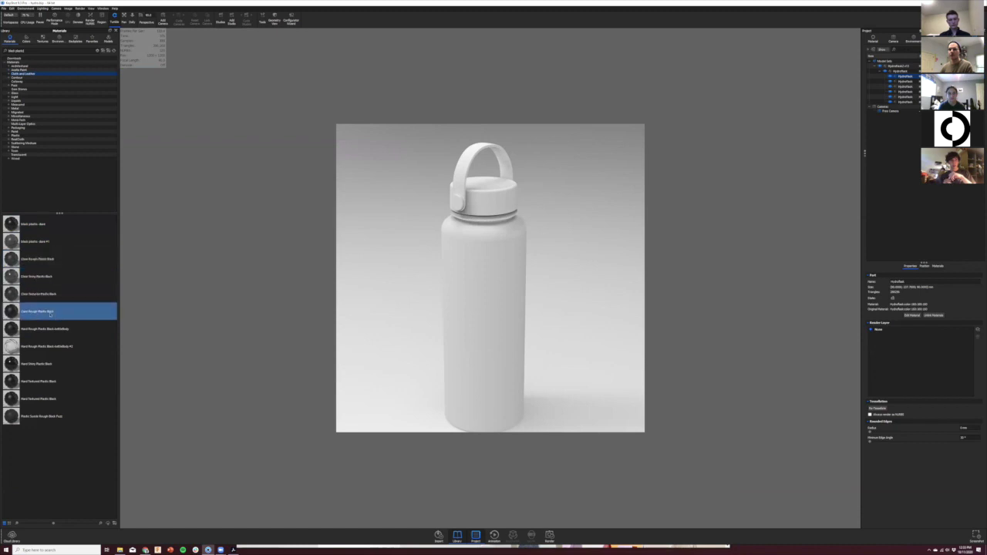
mouse_move(50, 314)
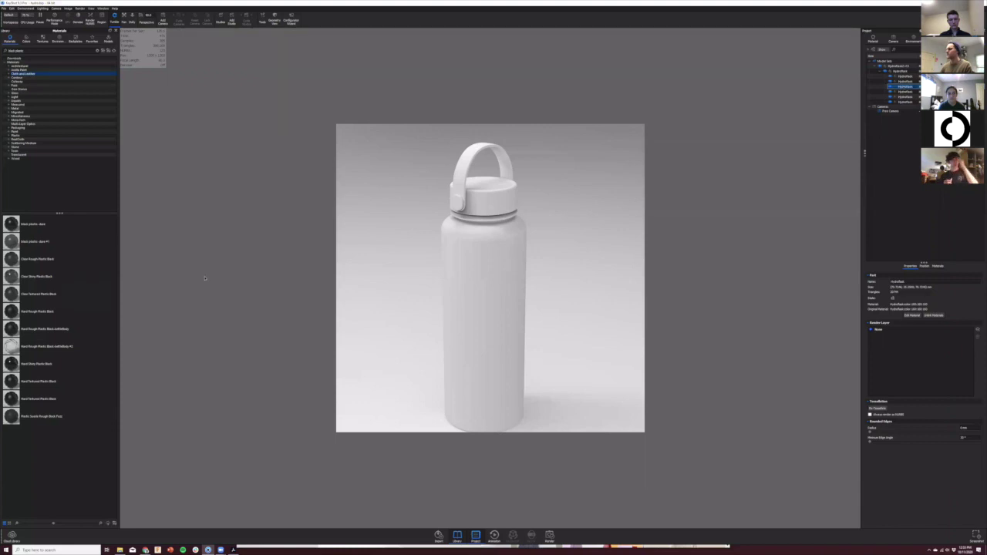
left_click_drag(47, 313, 909, 88)
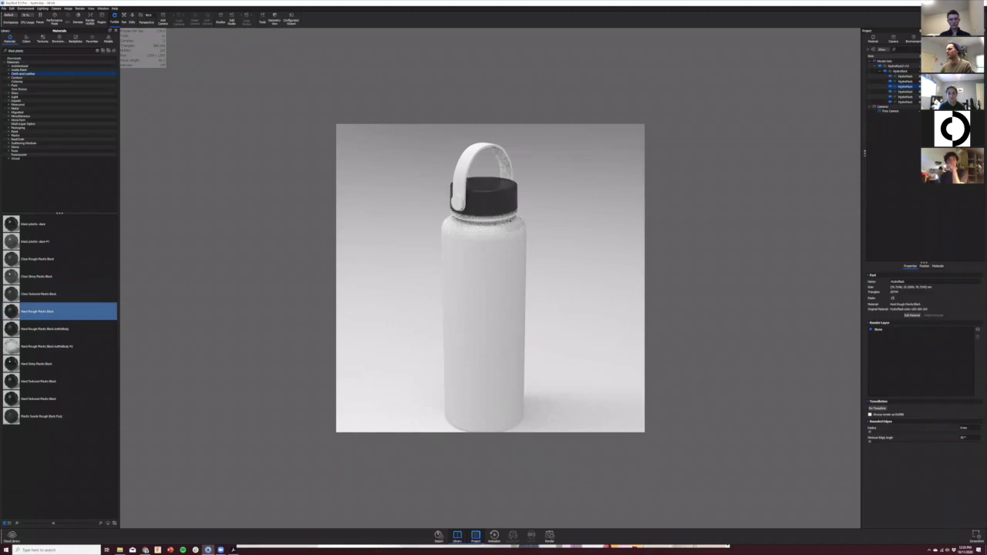
Step: Inspect the black plastic lid and the handle joints up close from several angles
left_click_drag(510, 222, 484, 291)
left_click_drag(411, 227, 503, 153)
scroll(555, 214, "up", 3)
middle_click_drag(502, 153, 501, 202)
scroll(506, 185, "down", 3)
scroll(506, 185, "down", 3)
scroll(506, 186, "up", 6)
left_click_drag(500, 202, 540, 207)
scroll(494, 211, "up", 3)
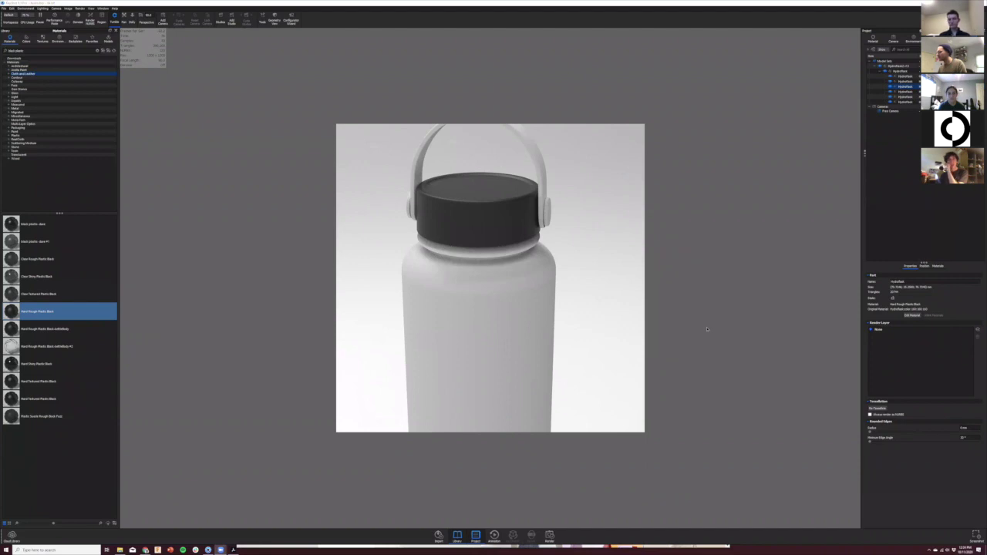
Step: Apply the Hard Rough Plastic Black material to the bottle's handle
left_click_drag(688, 267, 493, 227)
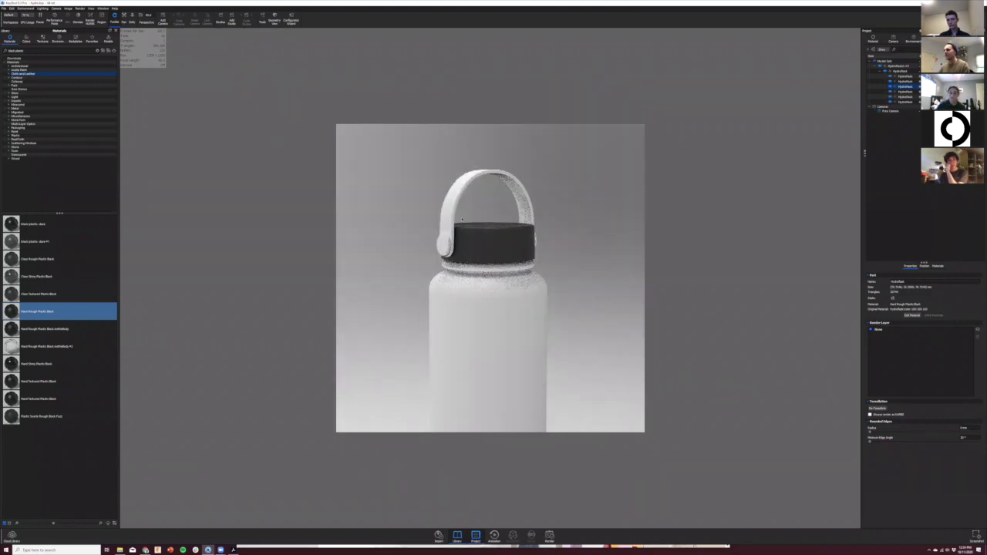
left_click(452, 206)
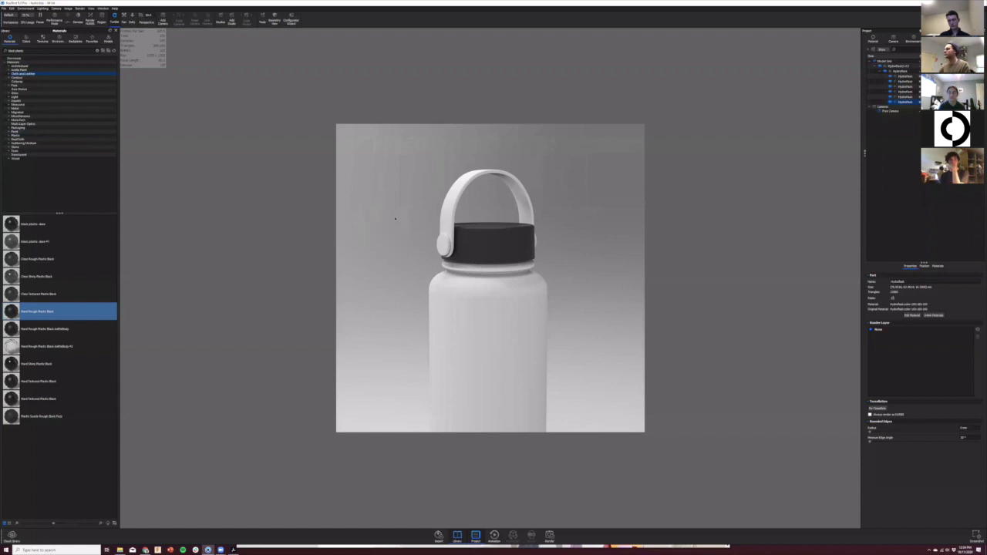
left_click_drag(35, 311, 917, 103)
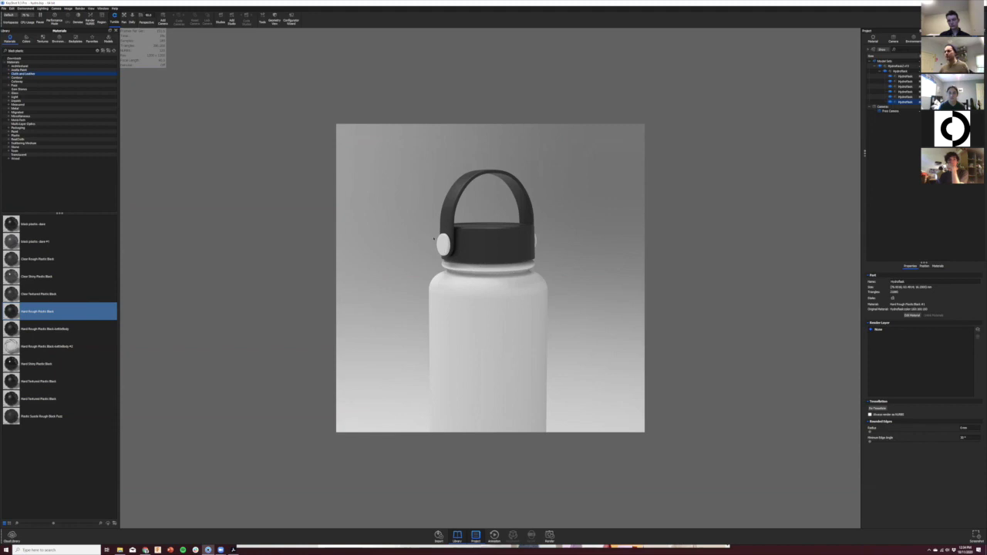
Step: Select the bottle's main body with the whole bottle in frame and search the material library for "metal"
scroll(483, 327, "up", 4)
scroll(490, 335, "down", 7)
middle_click_drag(548, 347, 532, 177)
scroll(532, 178, "down", 3)
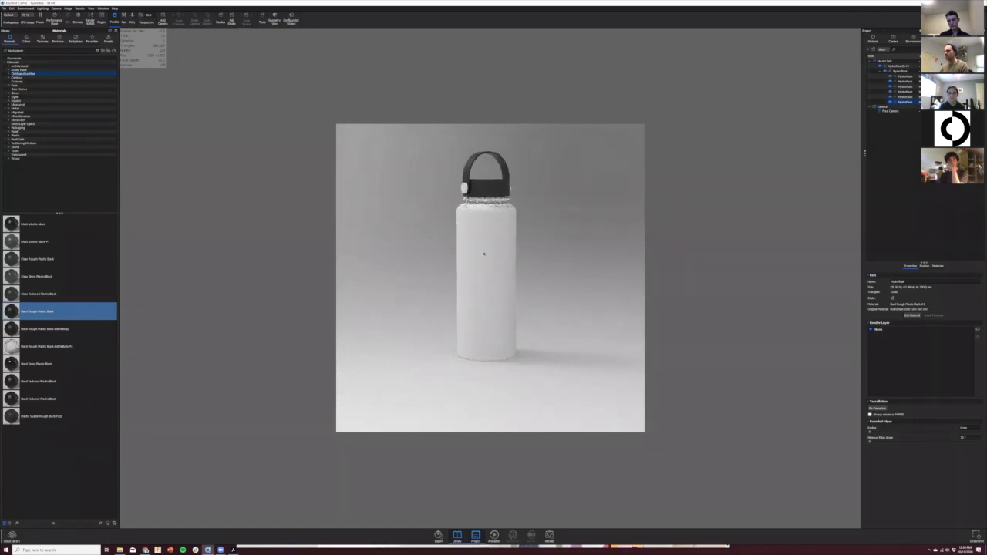
middle_click_drag(483, 244, 484, 253)
left_click(484, 253)
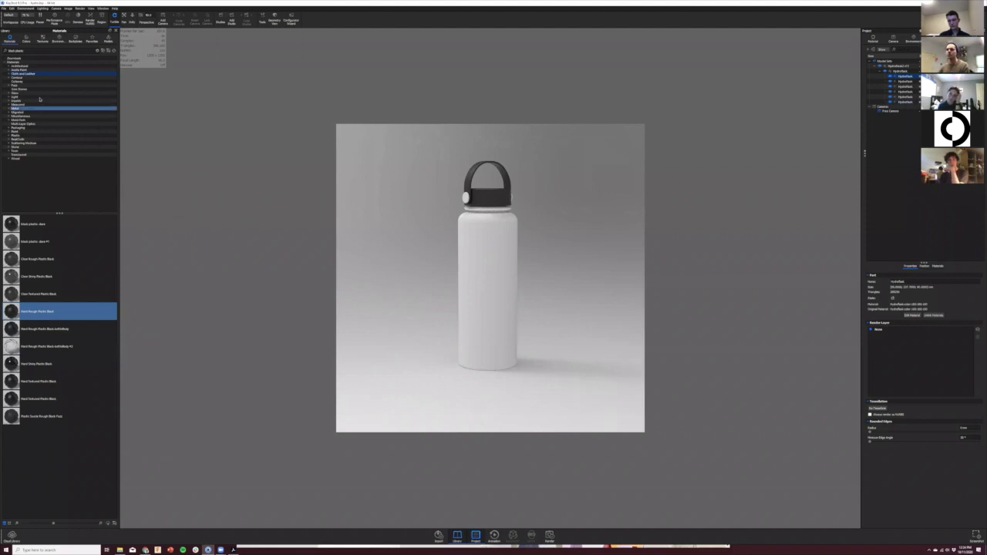
left_click(31, 51)
type("]")
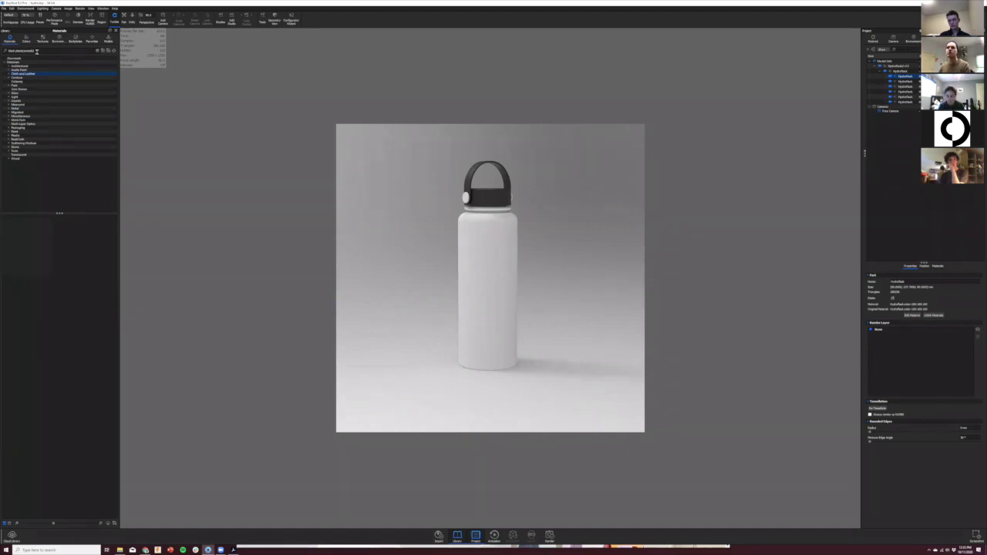
key("ctrl+a")
type("metal")
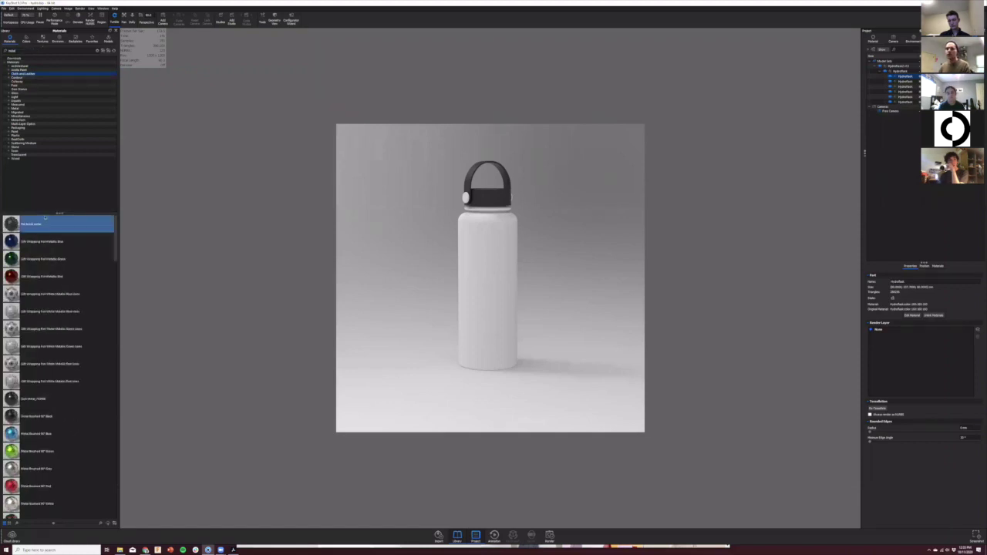
Step: Try the Metal Rough Black material on the bottle's main body
scroll(49, 307, "down", 5)
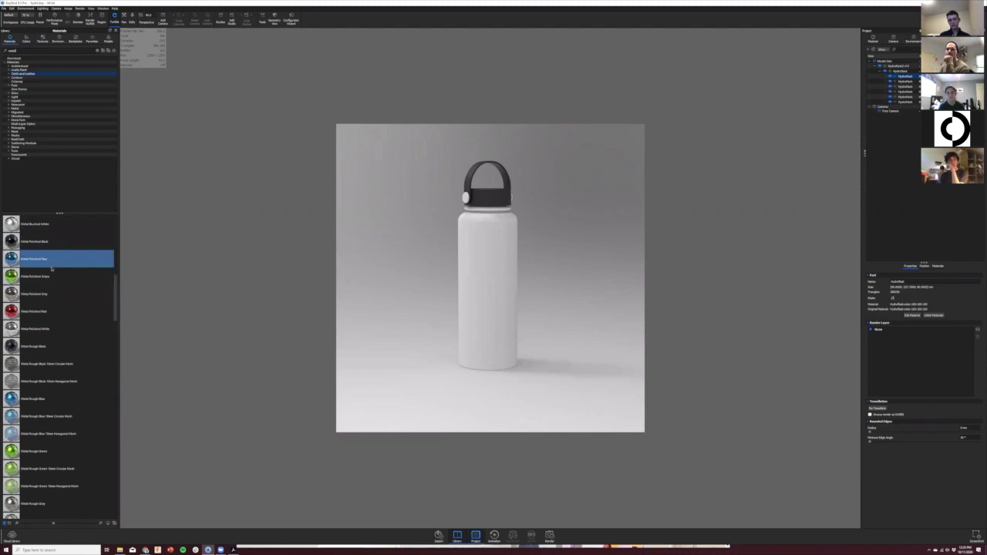
left_click_drag(115, 286, 116, 289)
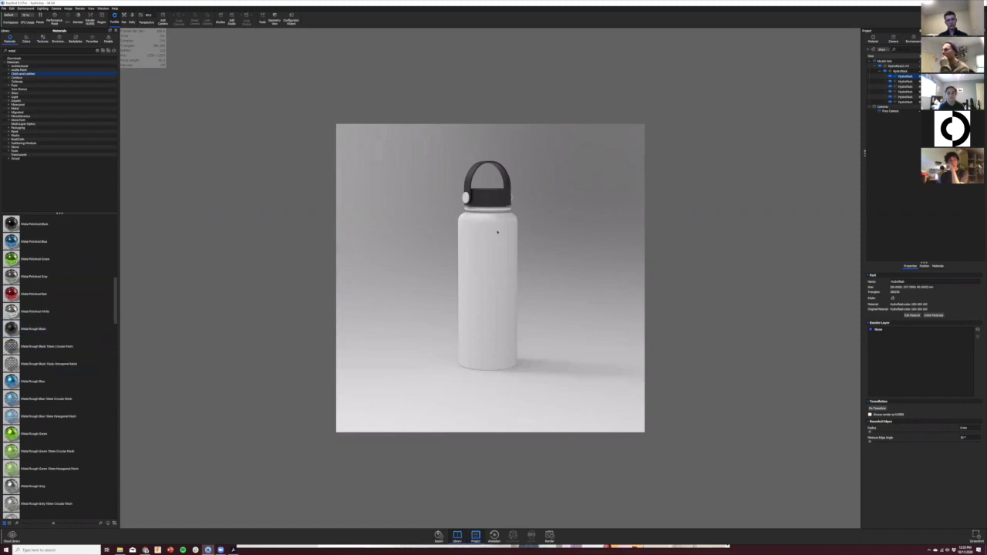
left_click_drag(31, 328, 904, 78)
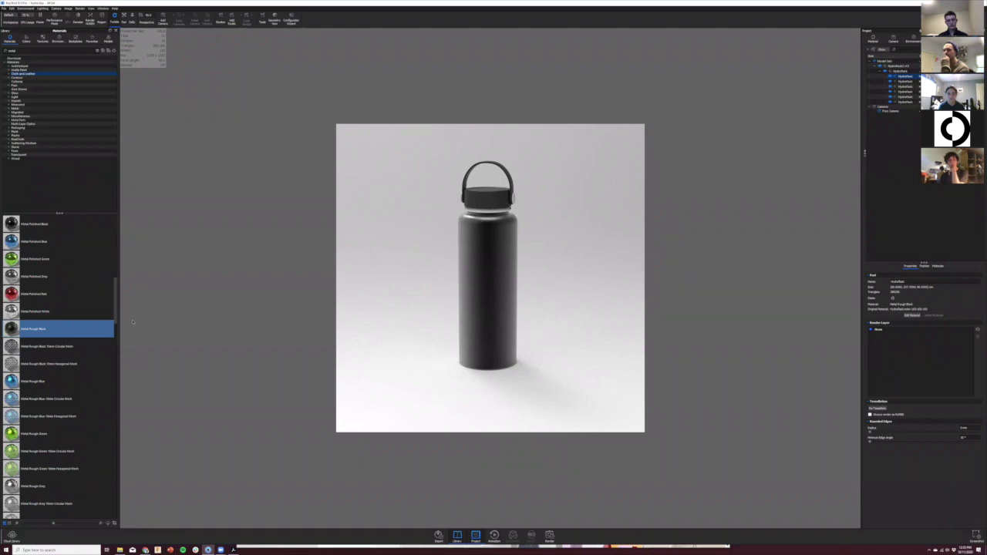
Step: Try Paint Metallic Dark Forest Green and Paint Metallic Orange-peel Deep Cobalt Blue on the bottle's main body
scroll(26, 370, "up", 6)
scroll(26, 369, "down", 12)
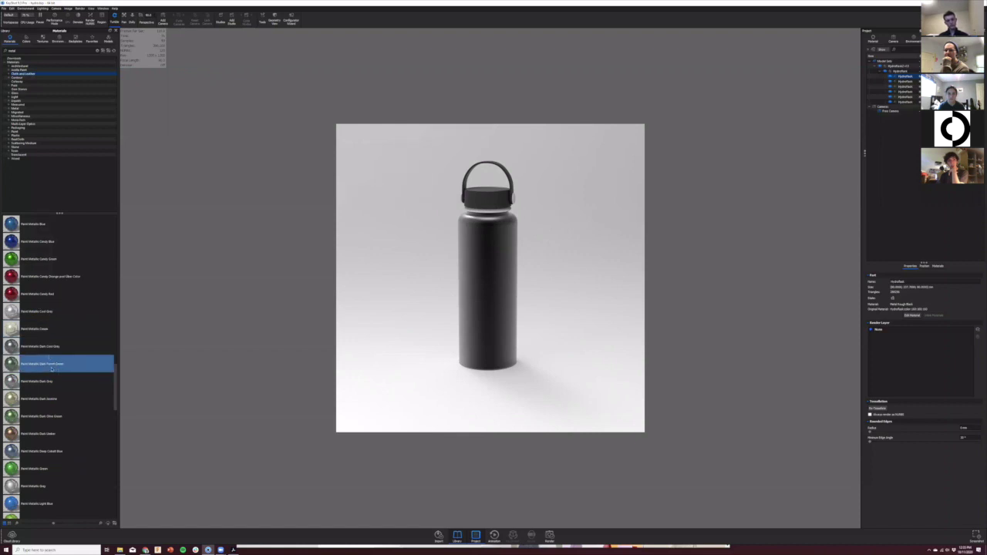
mouse_move(52, 364)
left_mouse_down()
mouse_move(337, 270)
mouse_move(488, 269)
left_mouse_up()
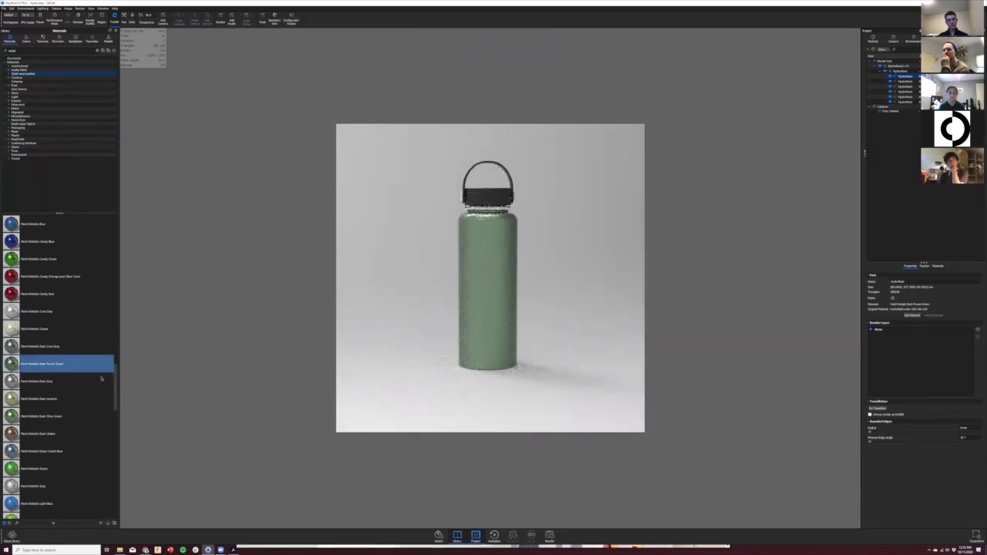
scroll(55, 385, "down", 5)
scroll(52, 382, "down", 4)
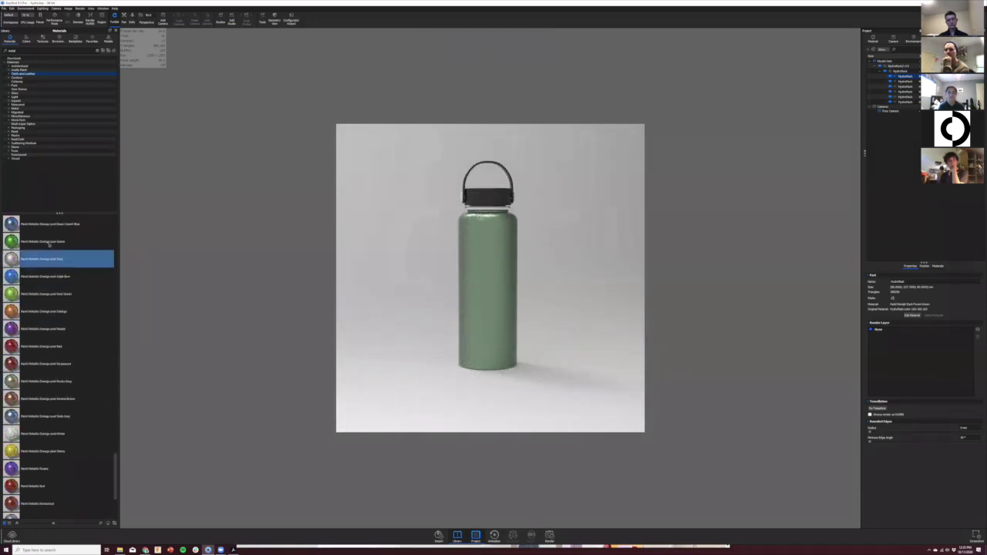
left_click_drag(54, 223, 482, 282)
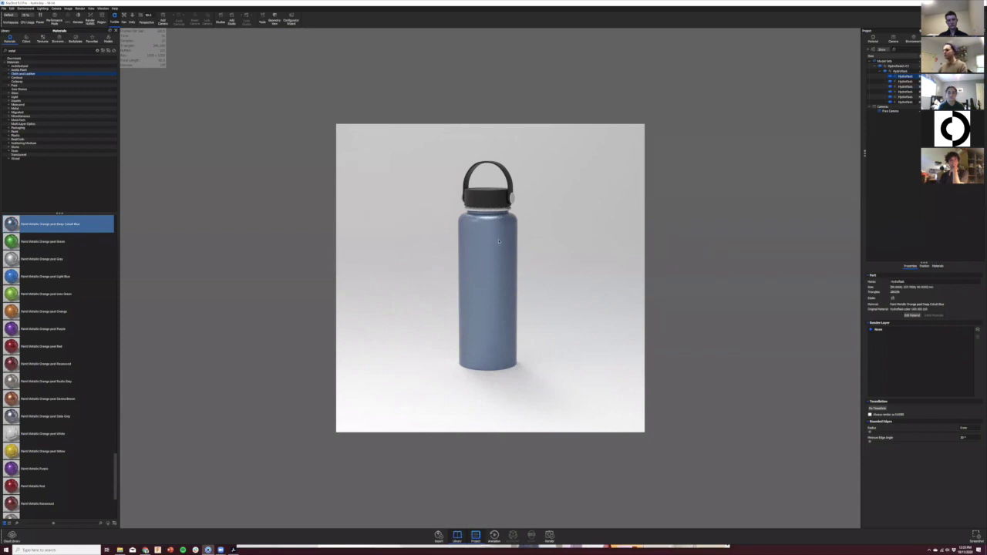
Step: Examine the blue metallic paint up close, including its metal roughness and clear-coat settings
double_click(499, 241)
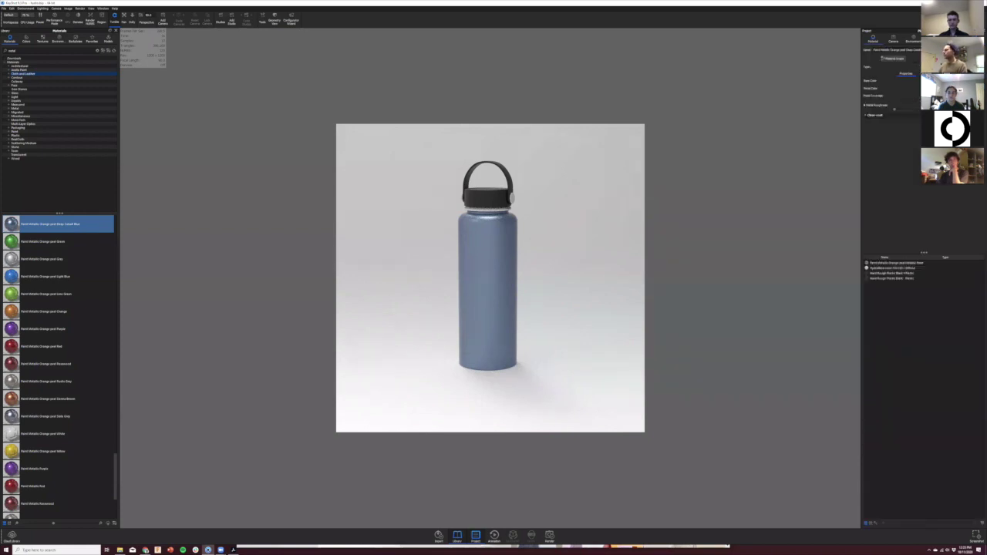
left_click(865, 106)
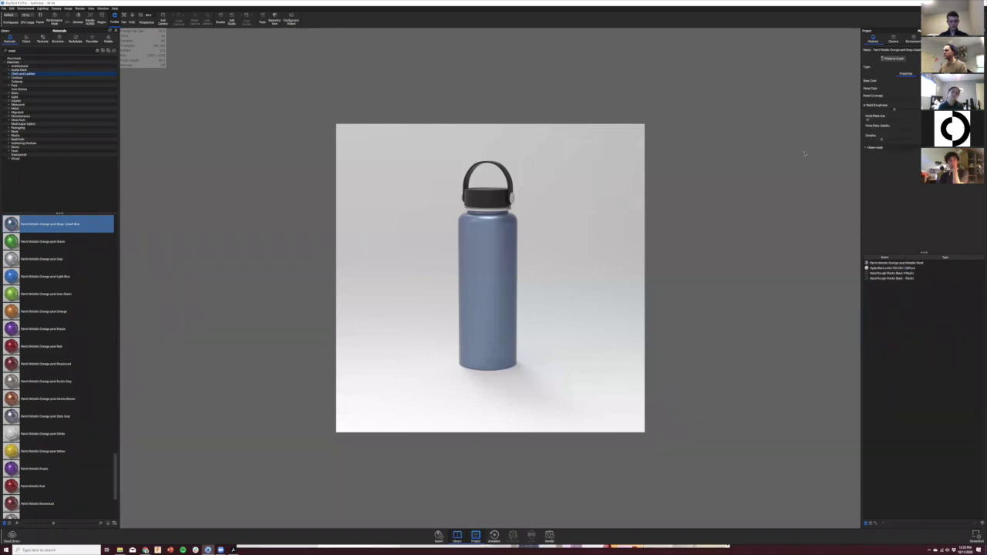
scroll(501, 255, "down", 5)
scroll(501, 256, "up", 10)
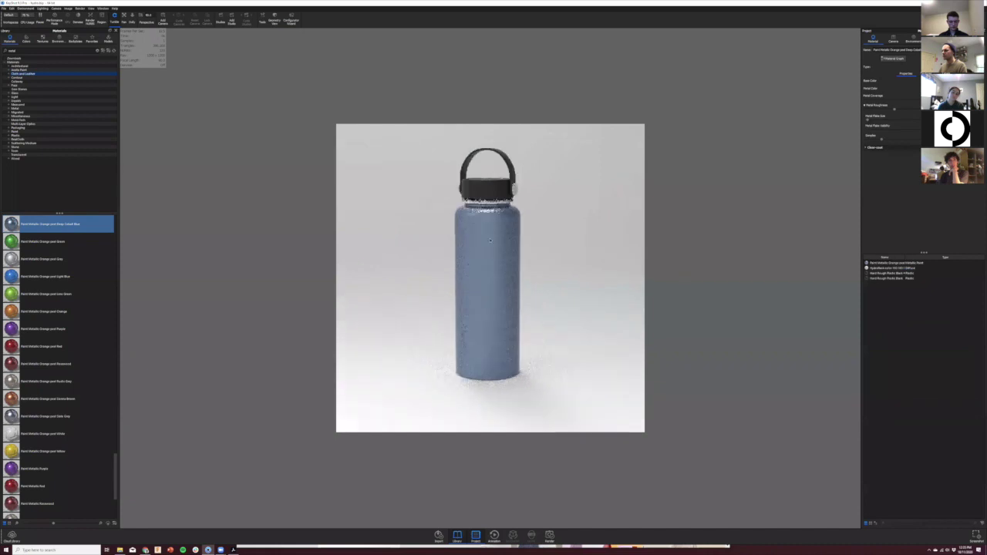
left_click_drag(472, 333, 468, 341)
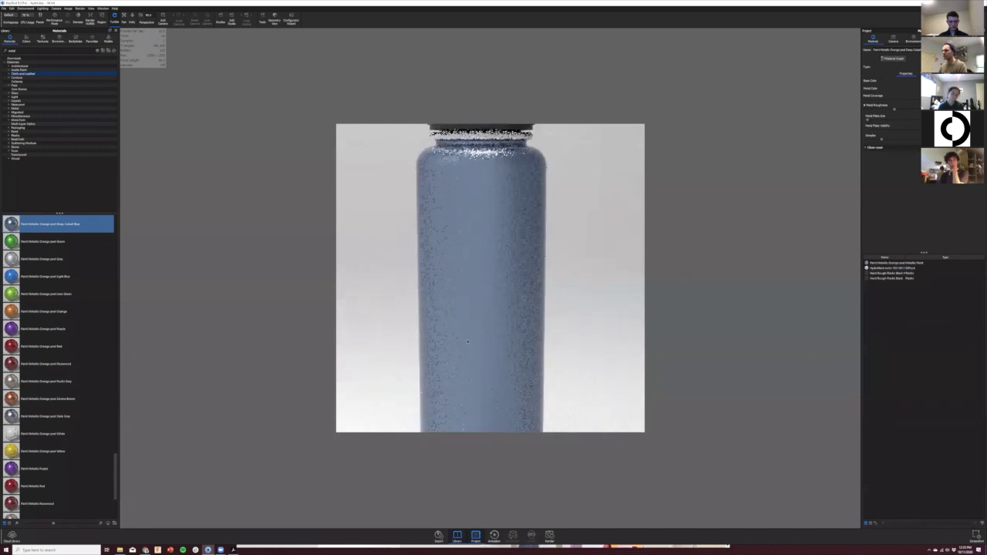
middle_click_drag(468, 341, 466, 413)
scroll(464, 378, "up", 4)
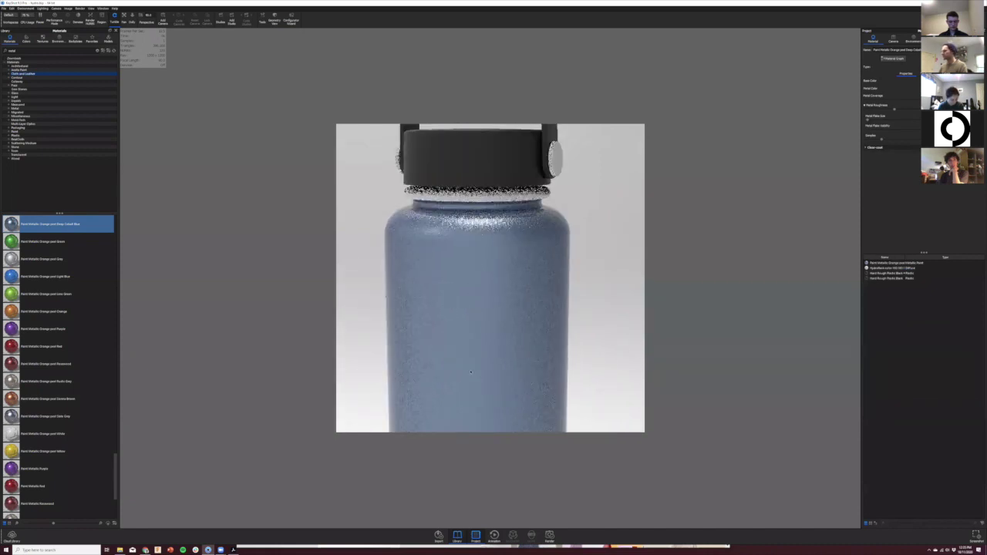
scroll(462, 347, "up", 3)
middle_click_drag(454, 317, 491, 341)
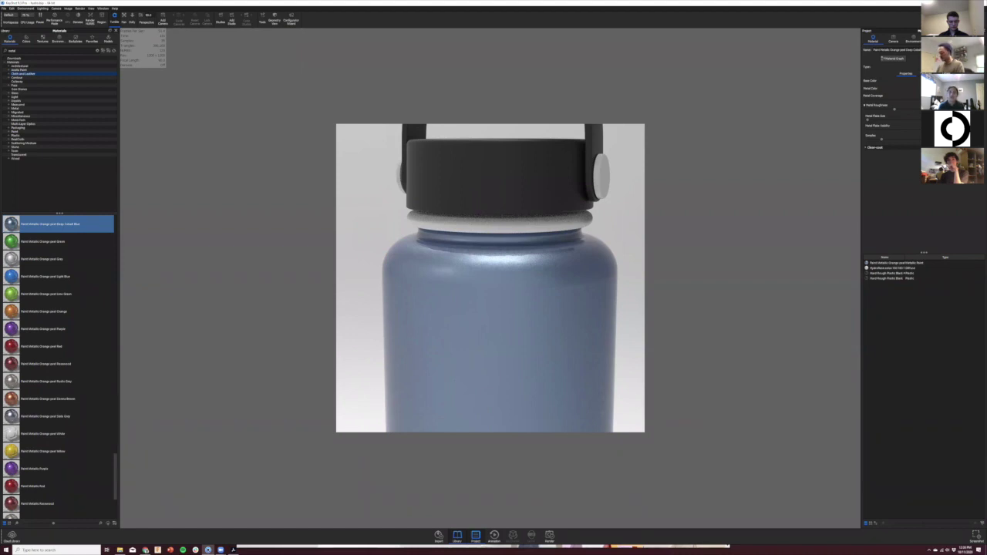
key("Return")
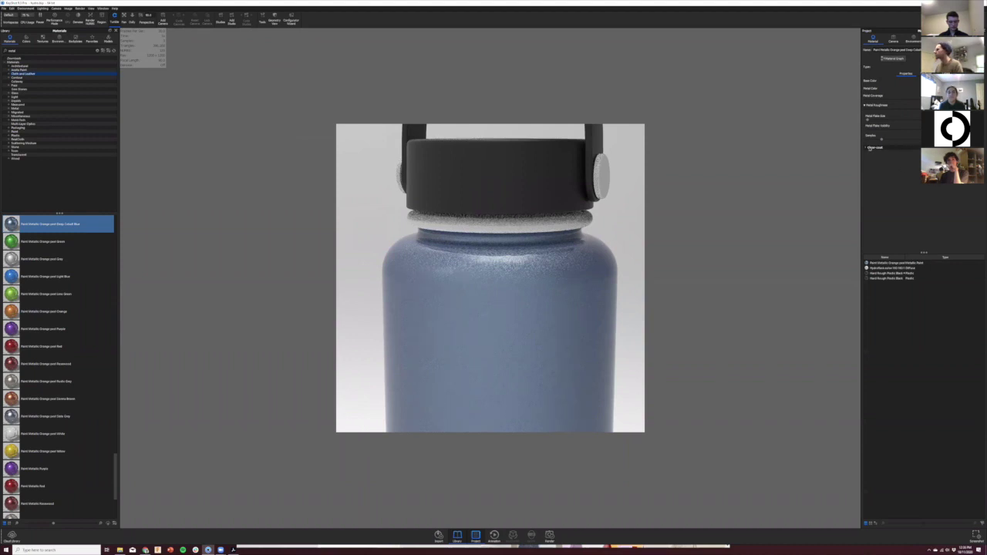
left_click(865, 147)
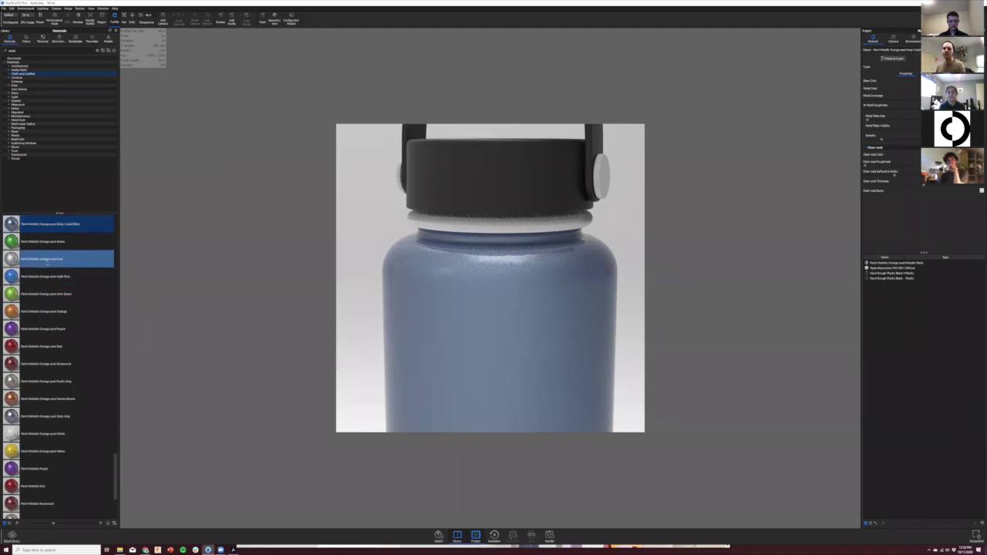
Step: Apply the Flat black metal material from the library to the bottle's main body
scroll(48, 260, "down", 3)
scroll(52, 259, "up", 10)
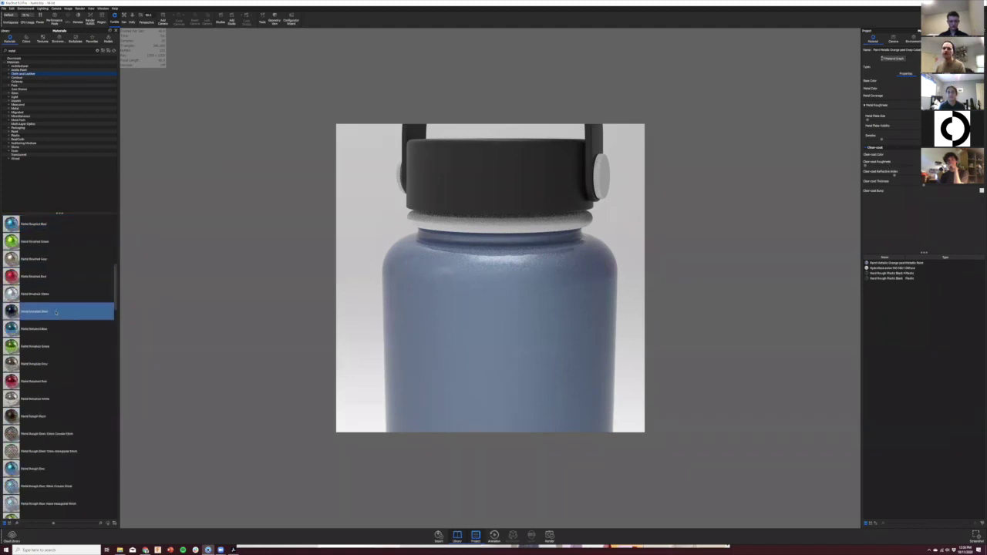
left_click_drag(52, 226, 433, 314)
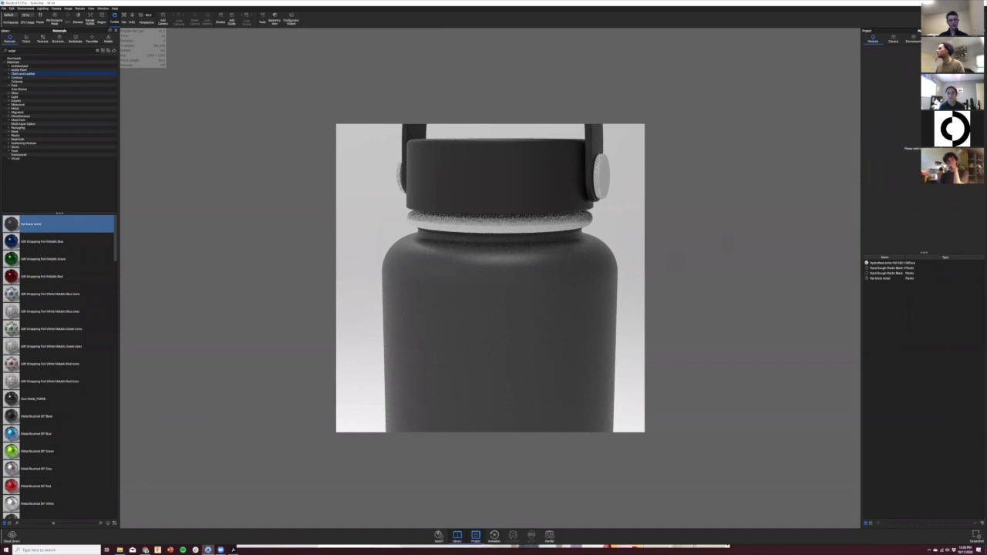
Step: Open the main body's Flat black metal material for editing and review its textures and properties
left_click(540, 301)
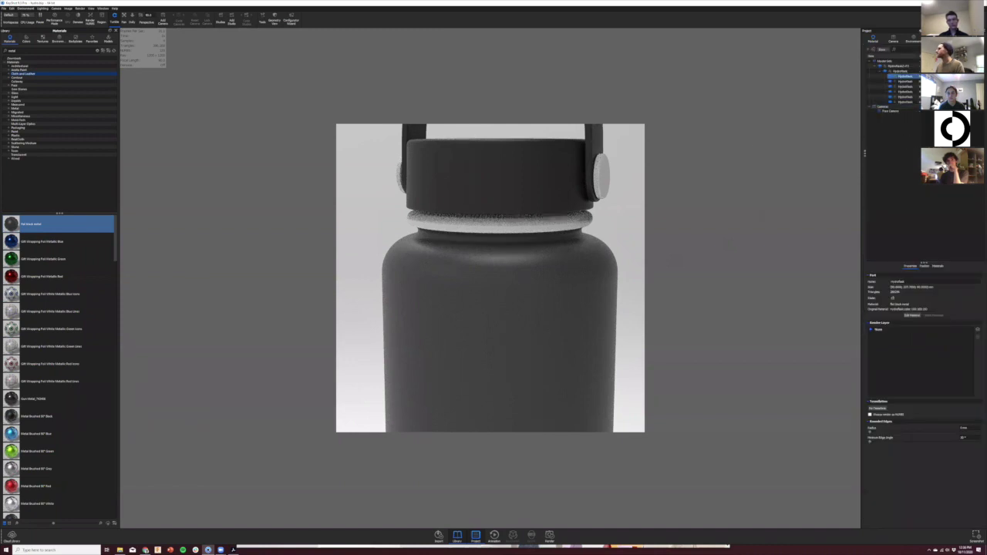
double_click(905, 76)
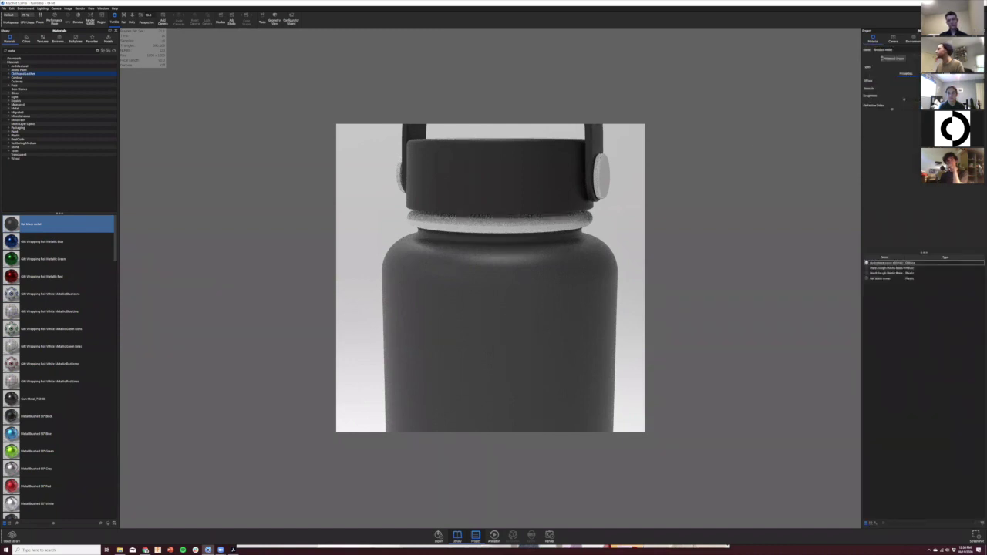
left_click(926, 74)
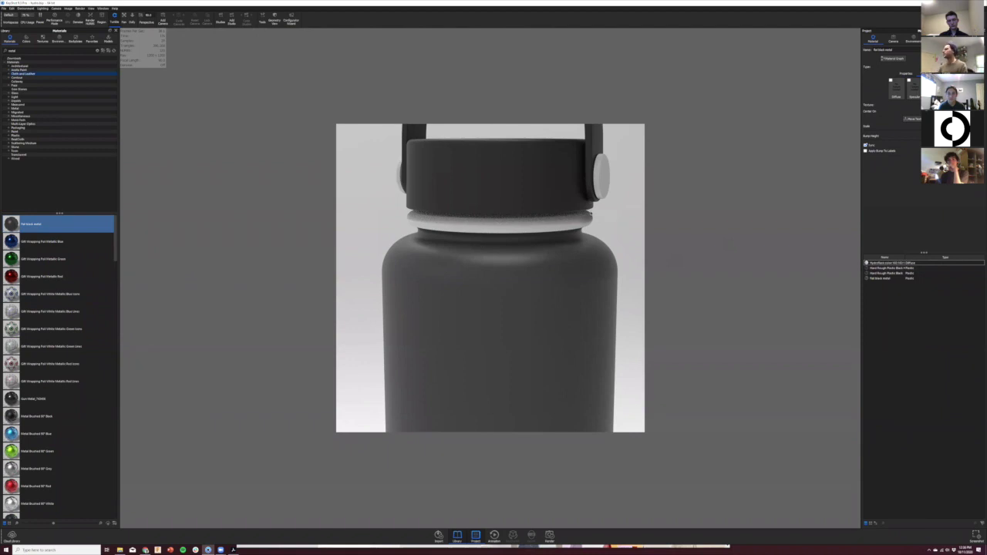
left_click(903, 74)
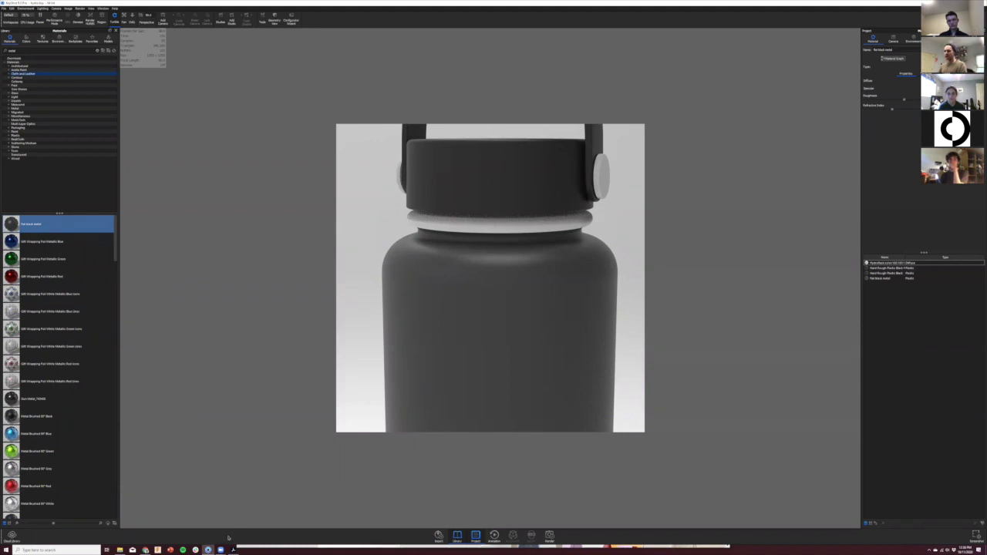
Step: Switch to Chrome, open the Material Design Colors palette in a new tab, pick a medium yellow swatch and return to KeyShot
left_click(145, 550)
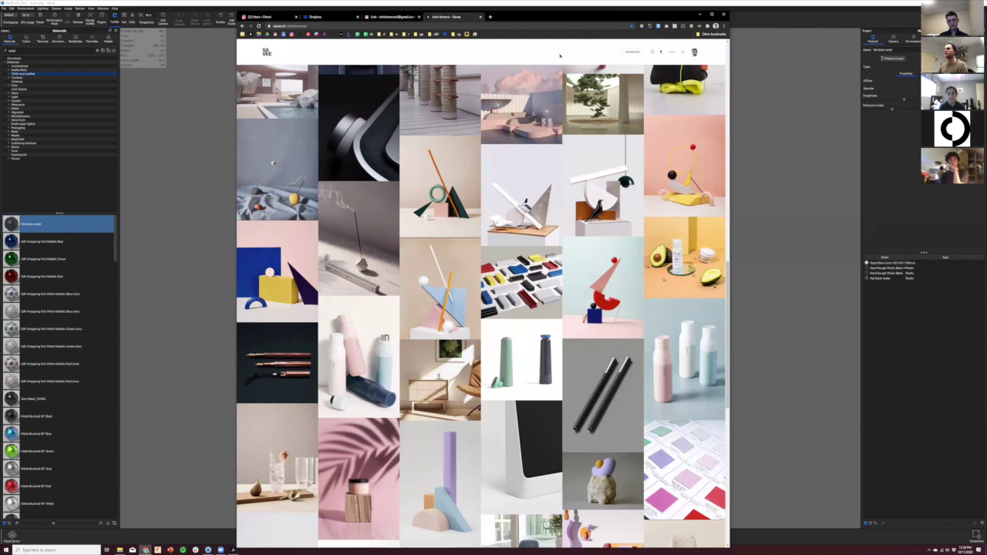
left_click_drag(491, 15, 406, 54)
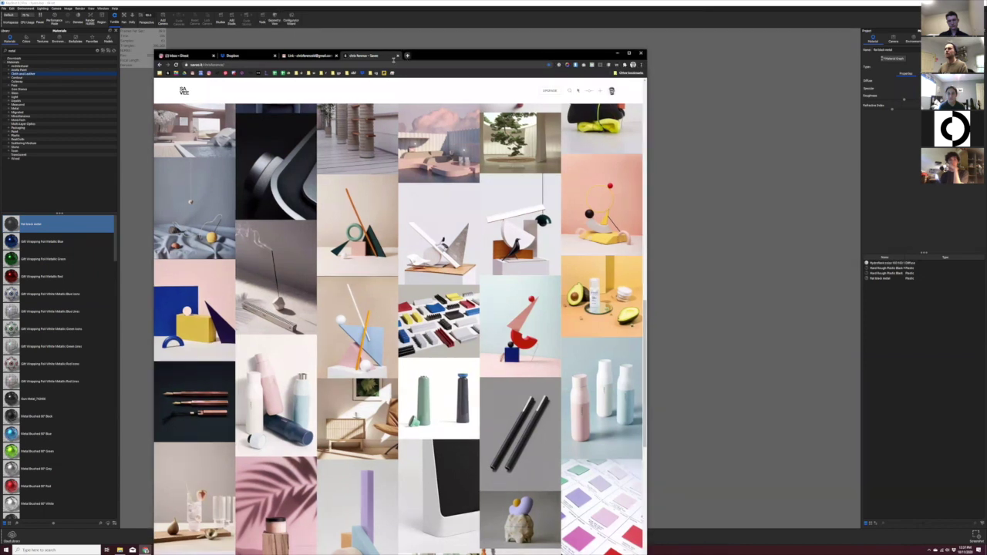
left_click(407, 55)
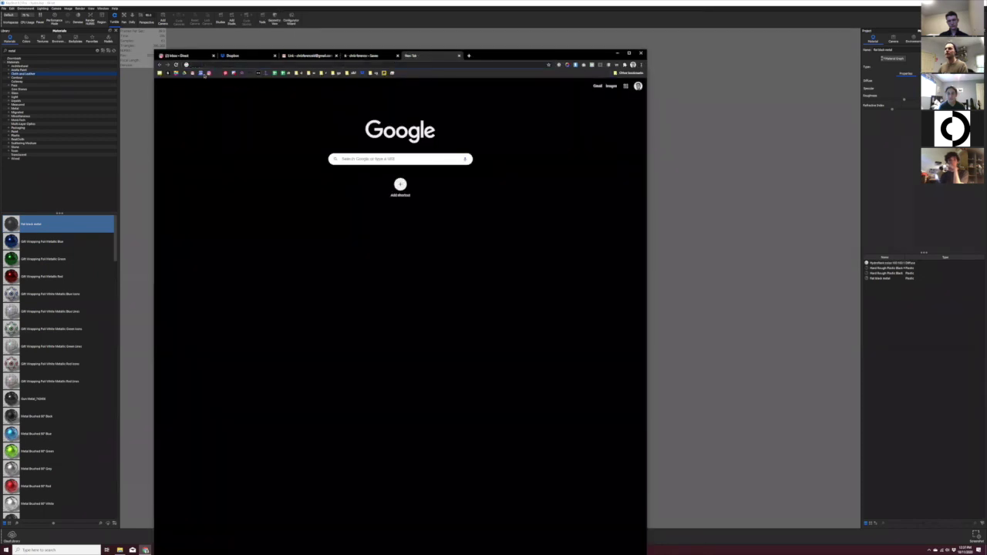
left_click(321, 73)
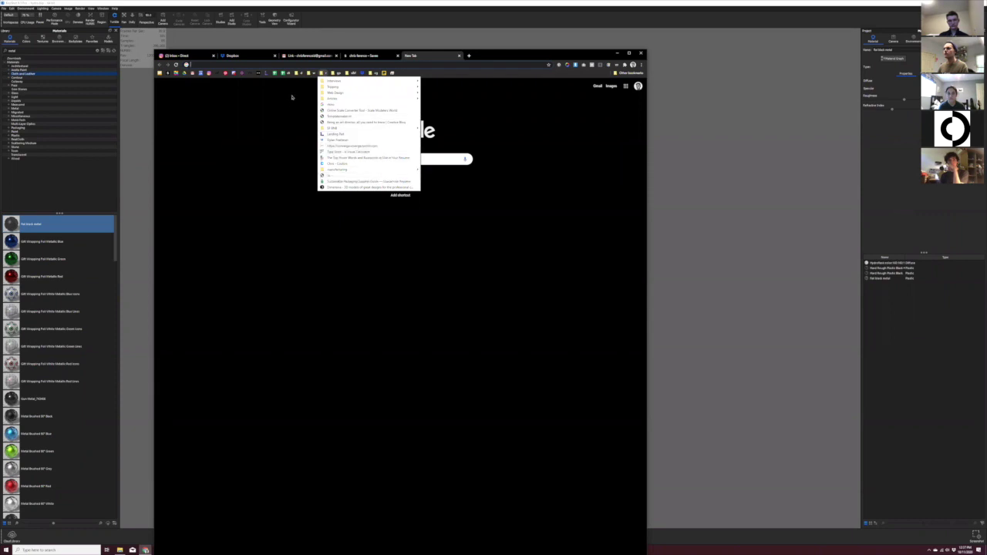
left_click(262, 88)
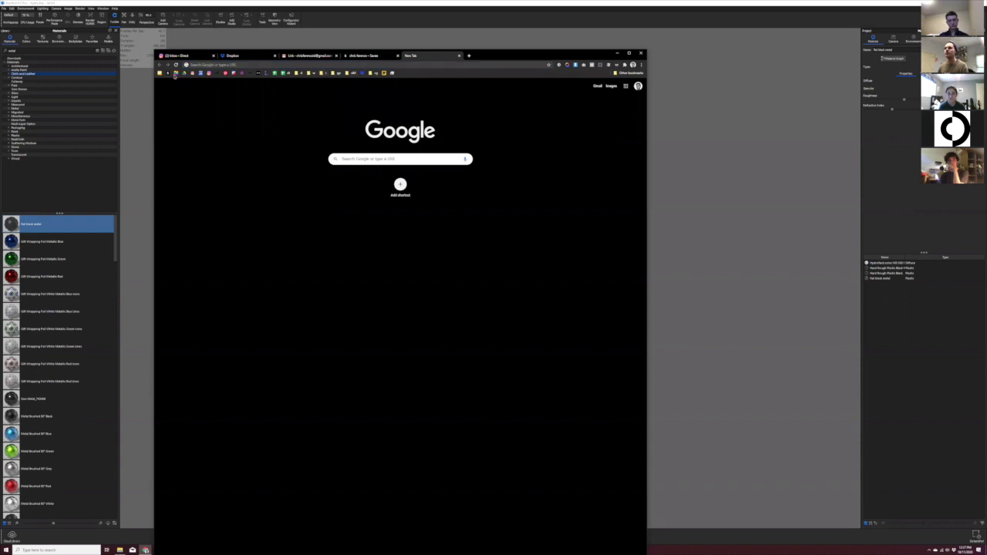
left_click(175, 74)
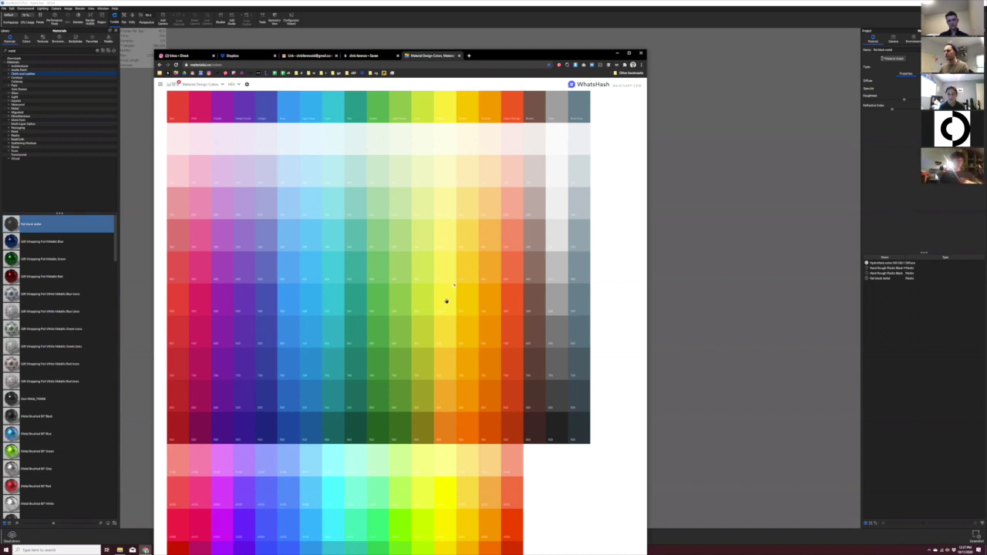
left_click(448, 301)
left_click(829, 256)
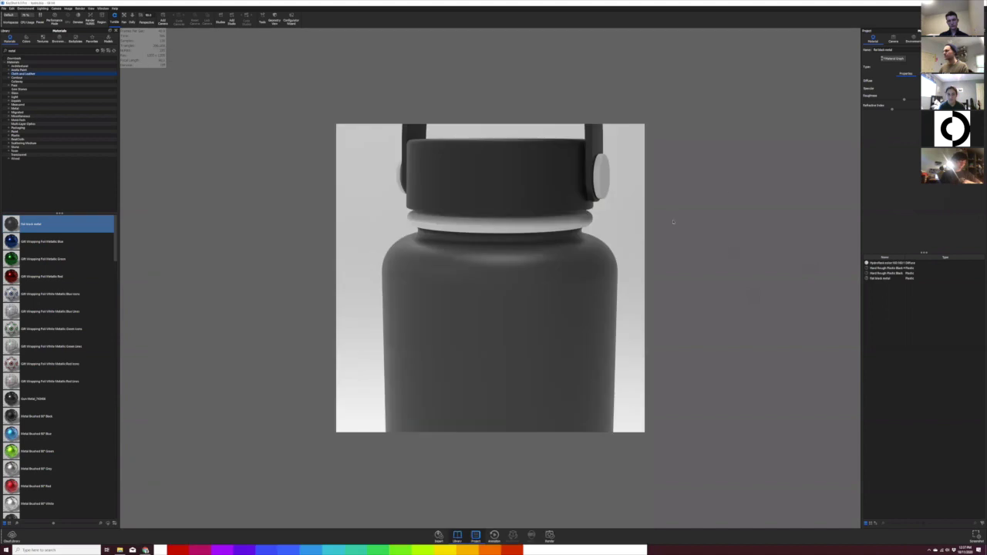
Step: Set the diffuse colour of the main body's material to the yellow hex value copied from the Material Design palette
left_click(929, 81)
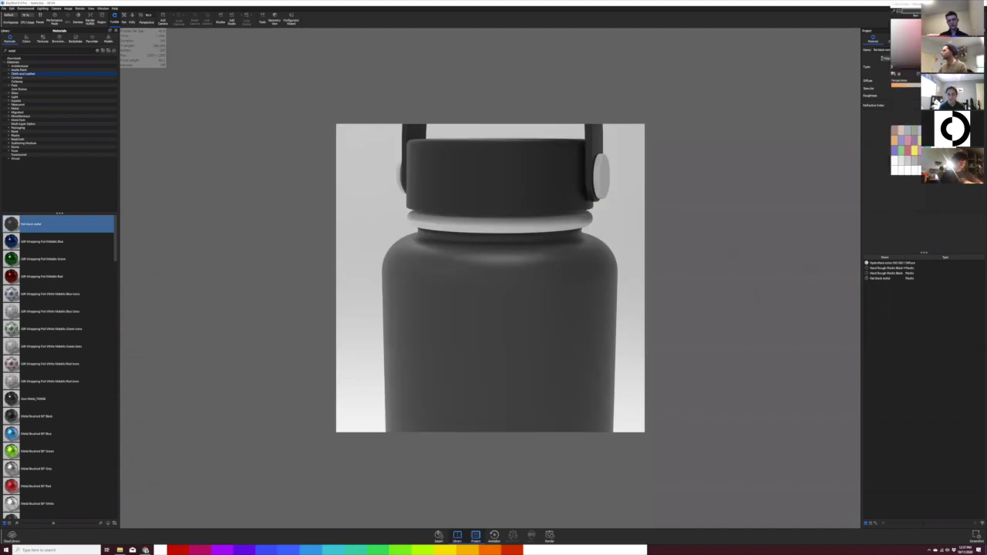
left_click(929, 75)
left_click_drag(914, 116, 870, 114)
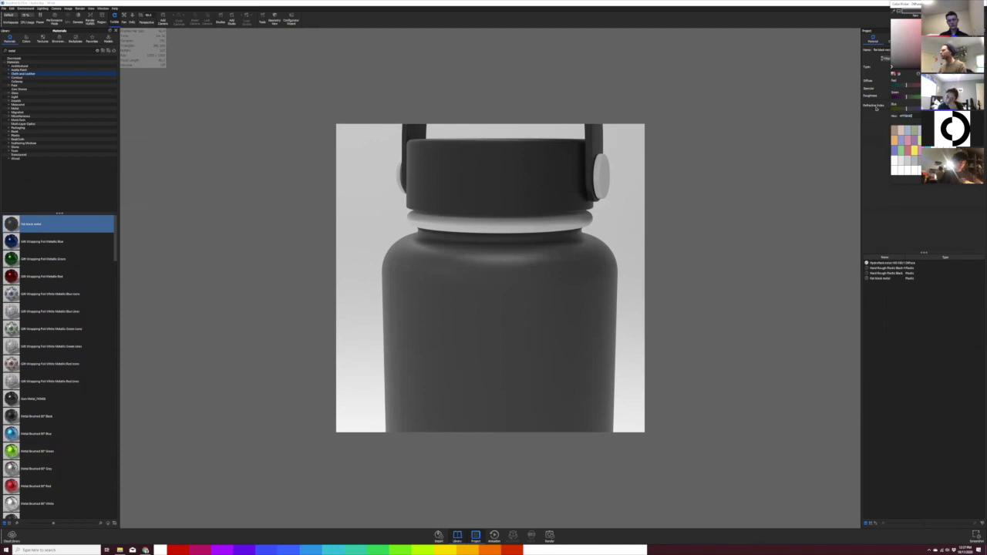
key("Return")
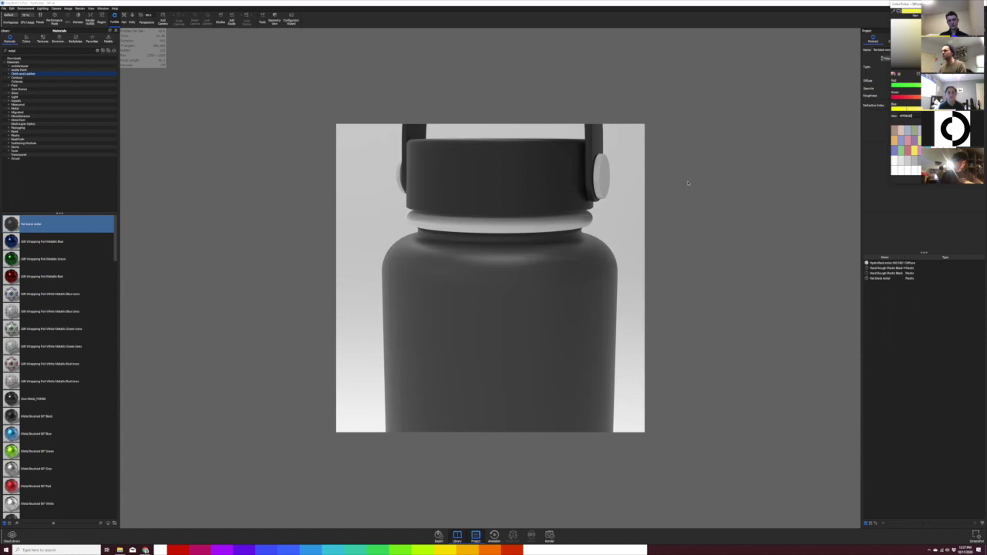
scroll(517, 313, "up", 4)
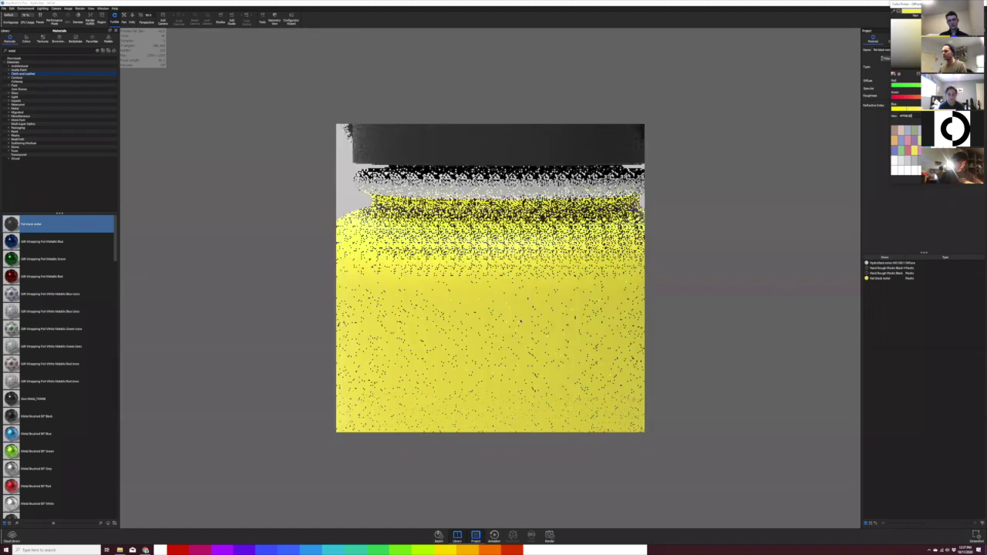
scroll(534, 328, "down", 6)
scroll(534, 329, "down", 8)
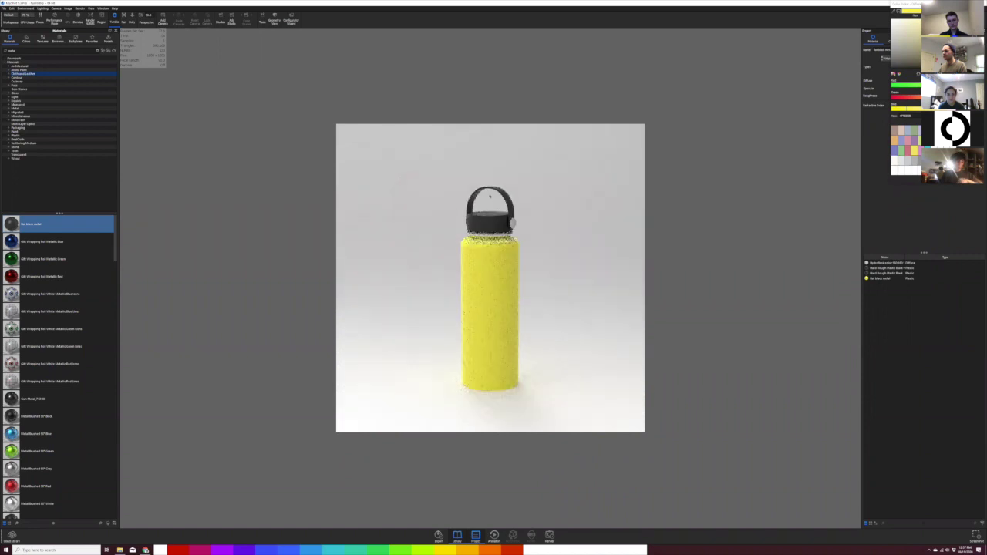
scroll(481, 288, "up", 5)
scroll(480, 289, "up", 2)
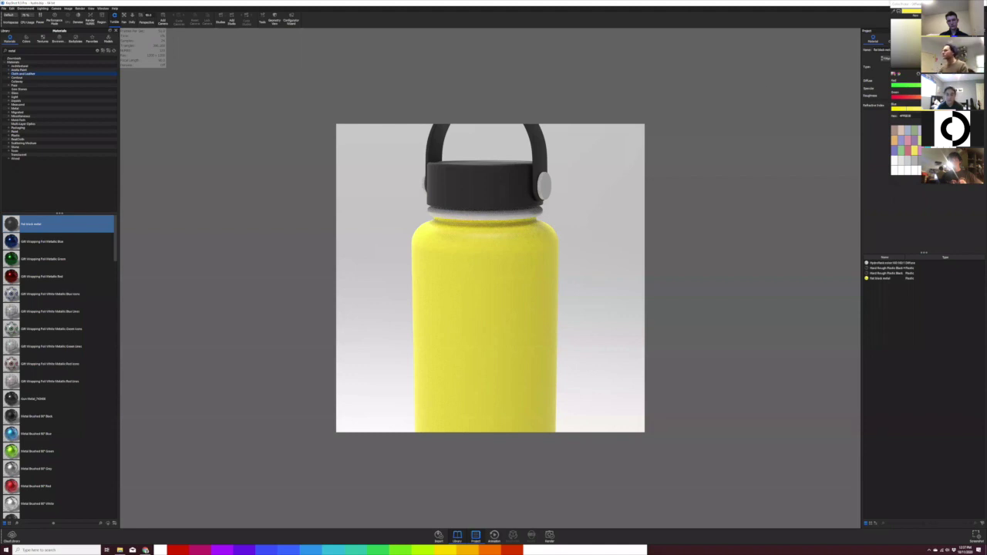
left_click(954, 4)
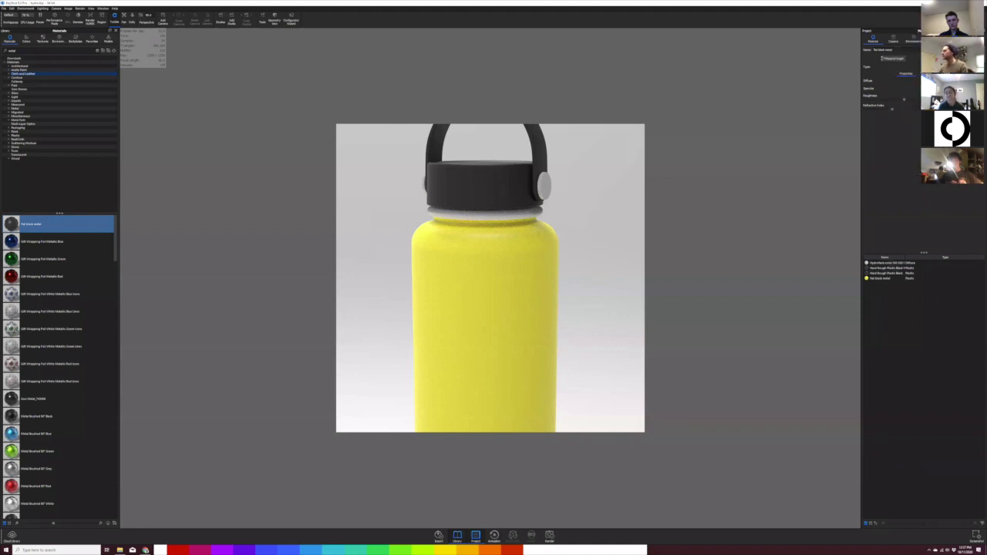
Step: Search the material library for chrome and apply Chrome Brushed to the ring between the lid and the main body
left_click(501, 229)
left_click(456, 215)
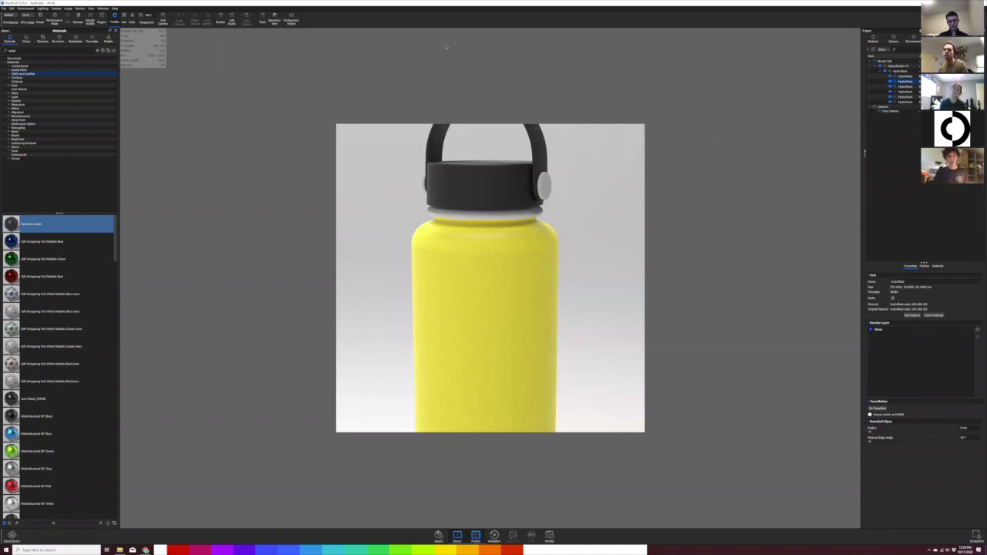
type("s")
left_click_drag(33, 50, 2, 47)
key("BackSpace")
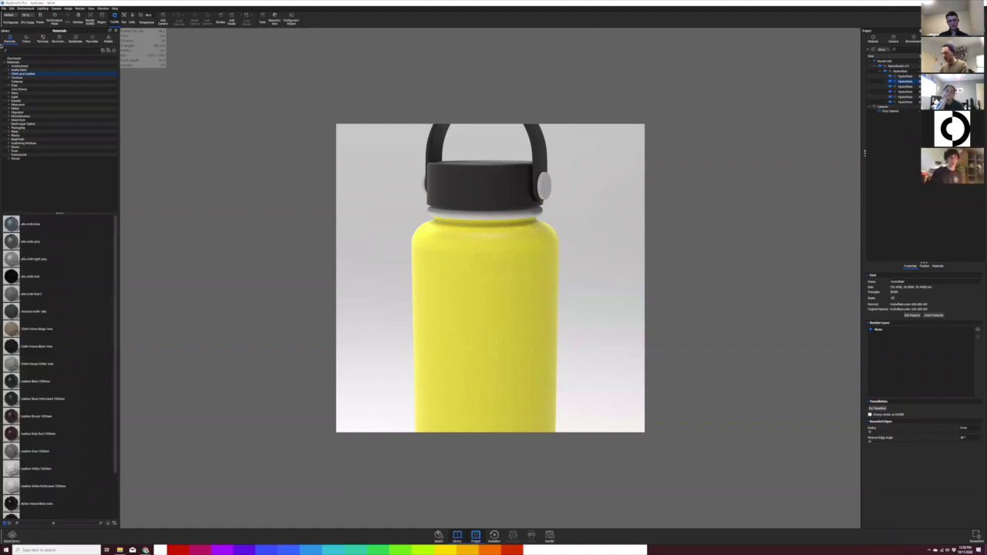
type("chrome")
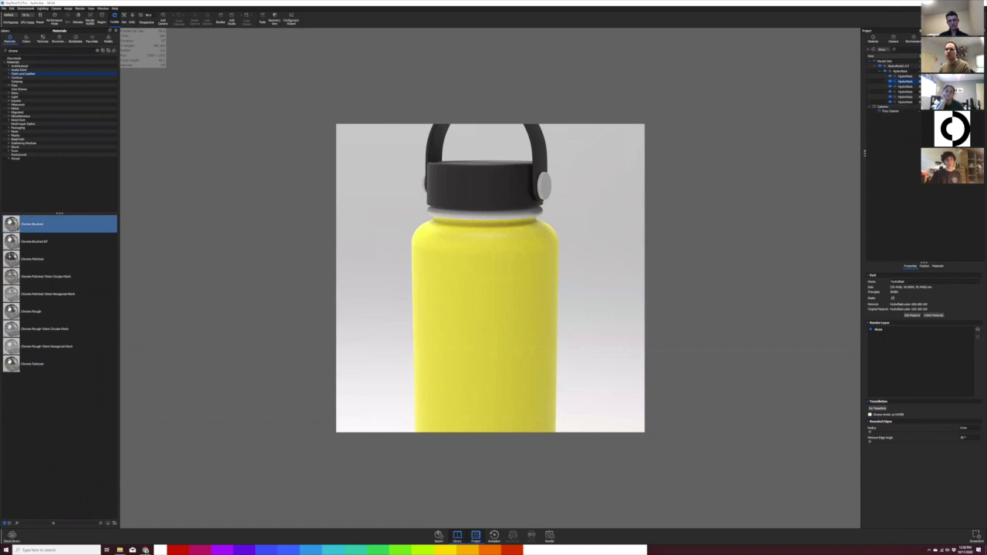
mouse_move(10, 223)
left_mouse_down()
mouse_move(455, 184)
mouse_move(906, 100)
mouse_move(910, 83)
left_mouse_up()
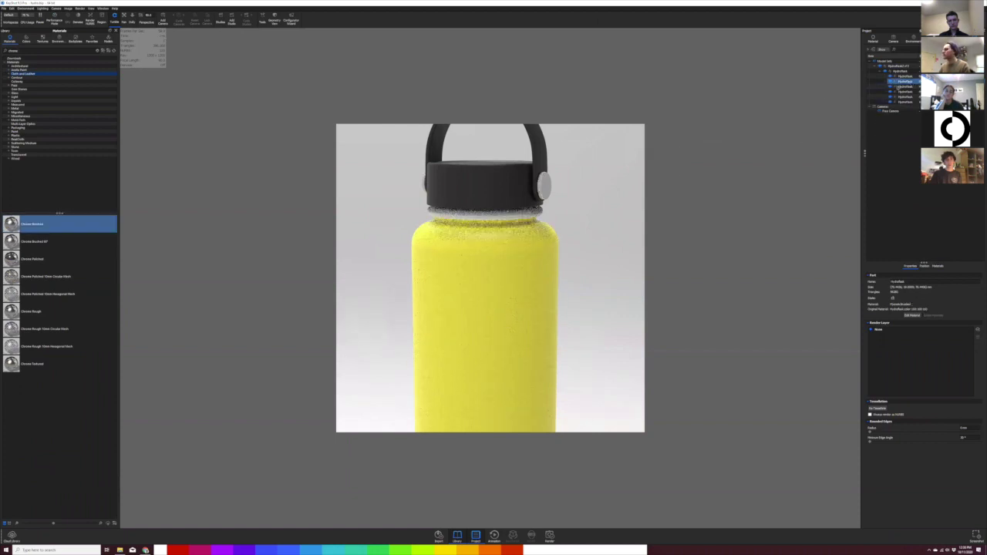
Step: Examine the yellow body and the neck ring's chrome finish close up, from a distance and from several angles
scroll(530, 197, "down", 5)
scroll(530, 198, "up", 5)
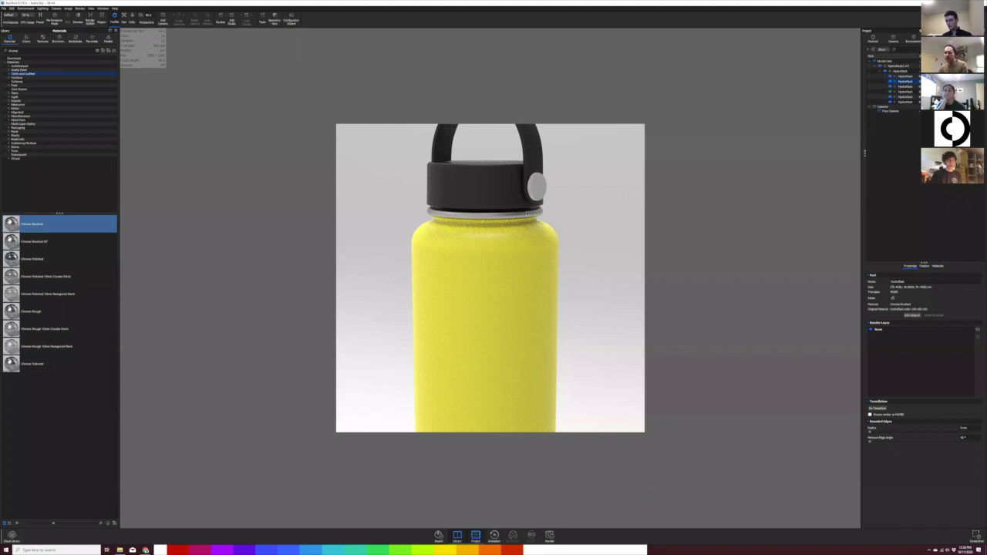
left_click(264, 548)
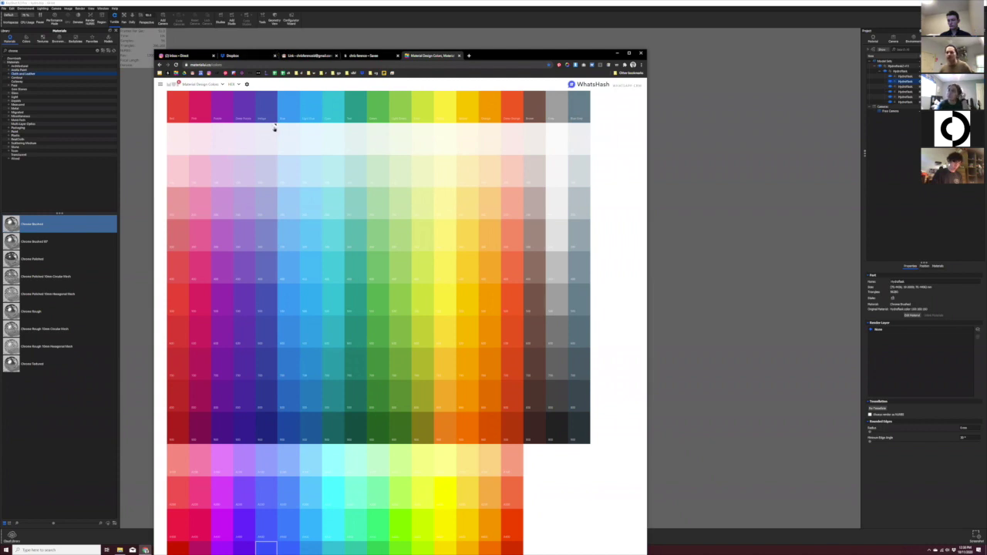
left_click(716, 137)
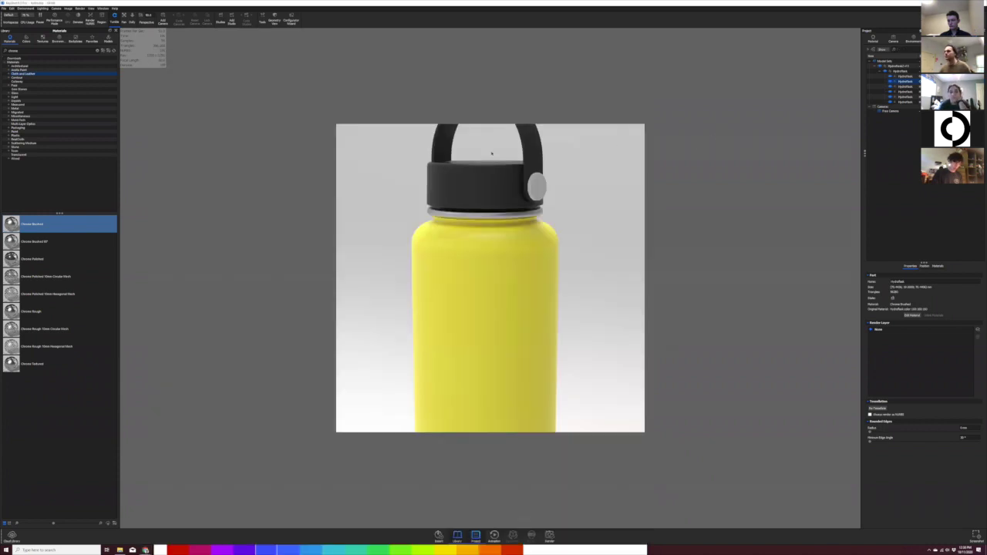
left_click_drag(505, 230, 542, 271)
scroll(507, 242, "up", 3)
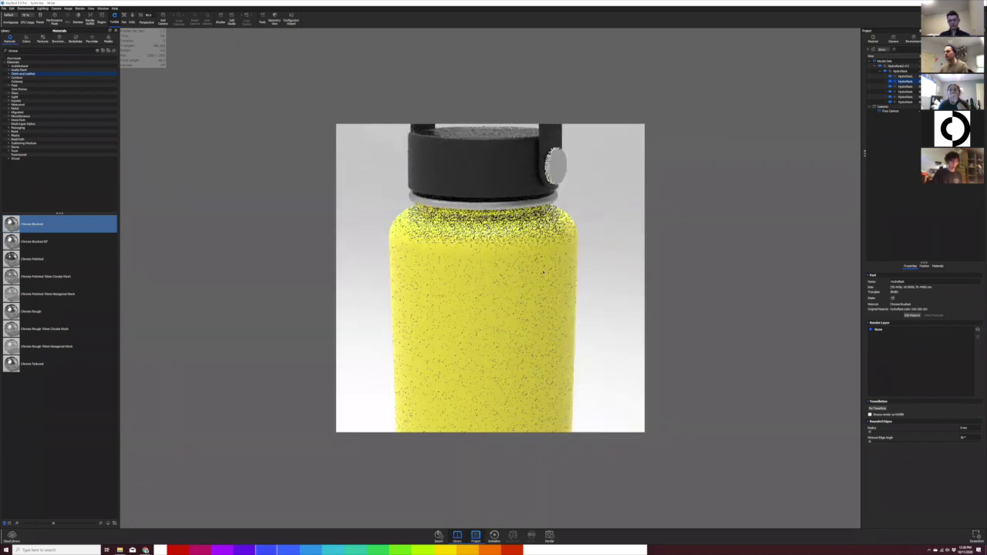
scroll(543, 271, "down", 5)
left_click_drag(517, 180, 518, 339)
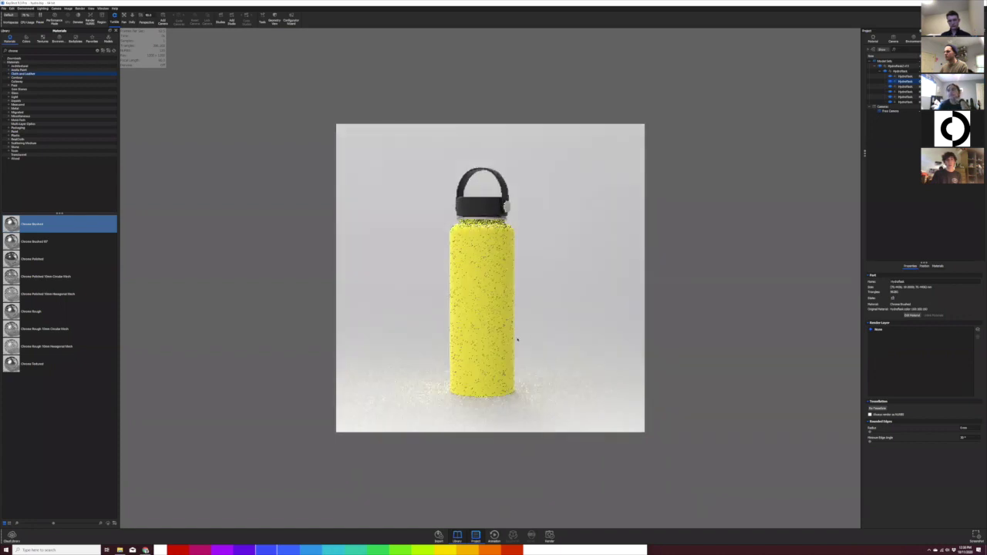
left_click_drag(587, 229, 434, 203)
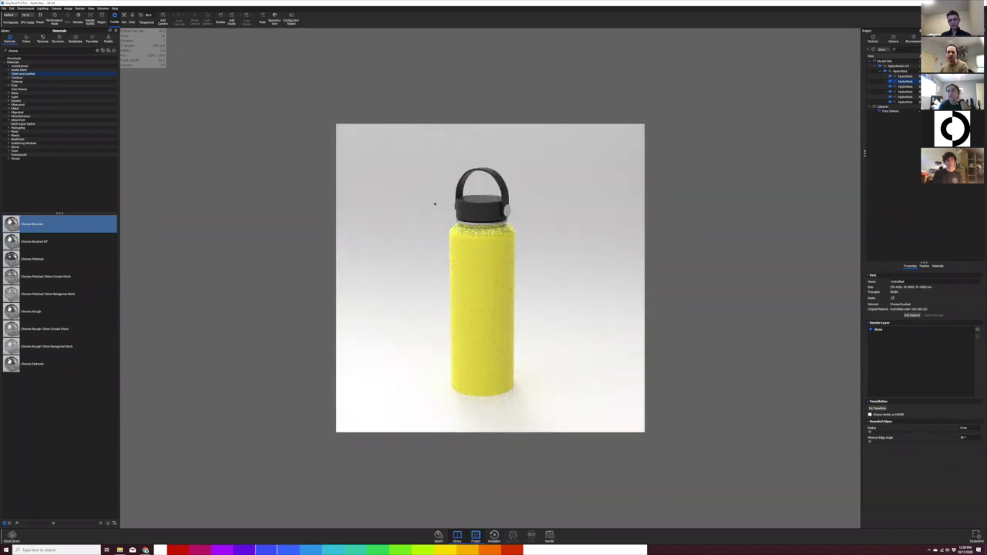
left_click_drag(520, 208, 525, 203)
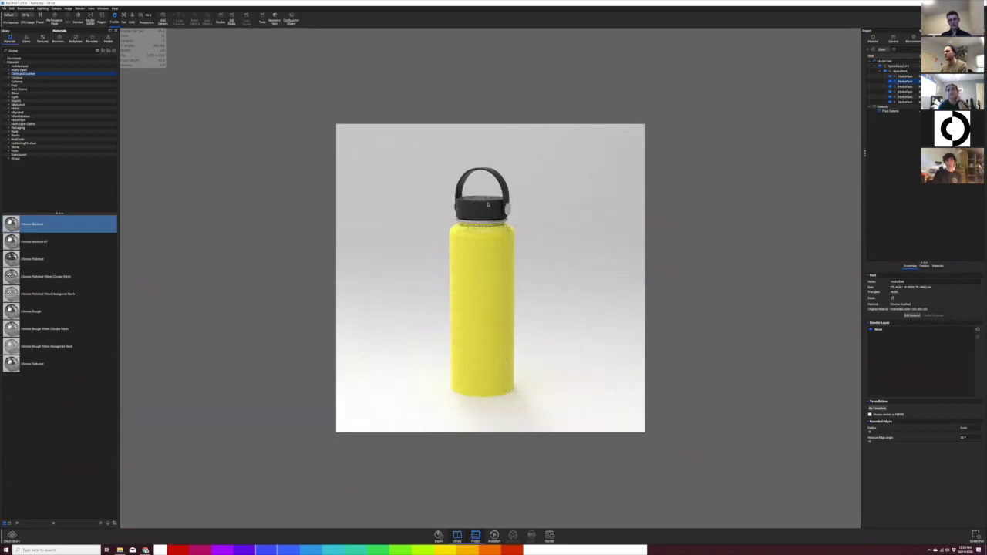
scroll(488, 204, "up", 5)
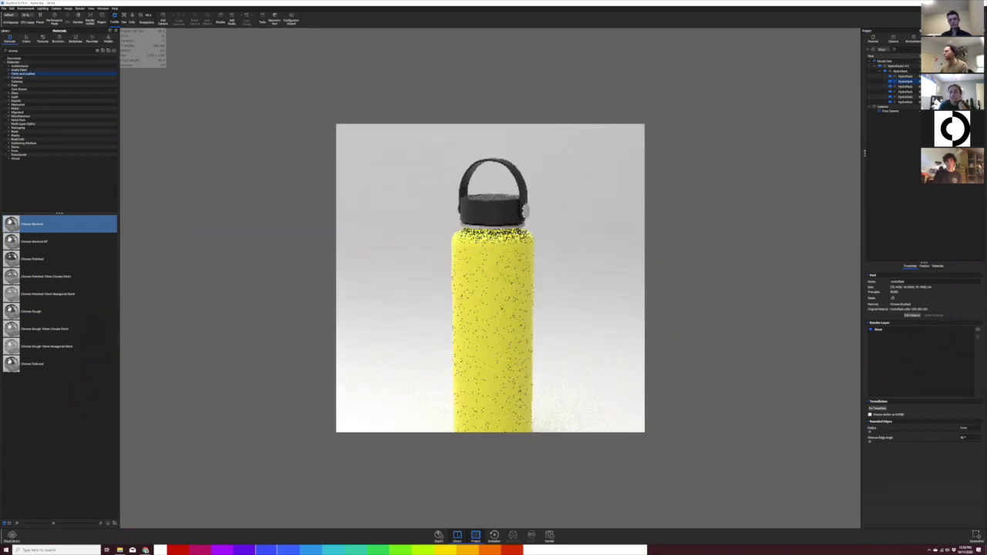
Step: Set the rounded edges radius of the entire bottle model group to 0.1 mm and save the scene
left_click(901, 71)
left_click(901, 66)
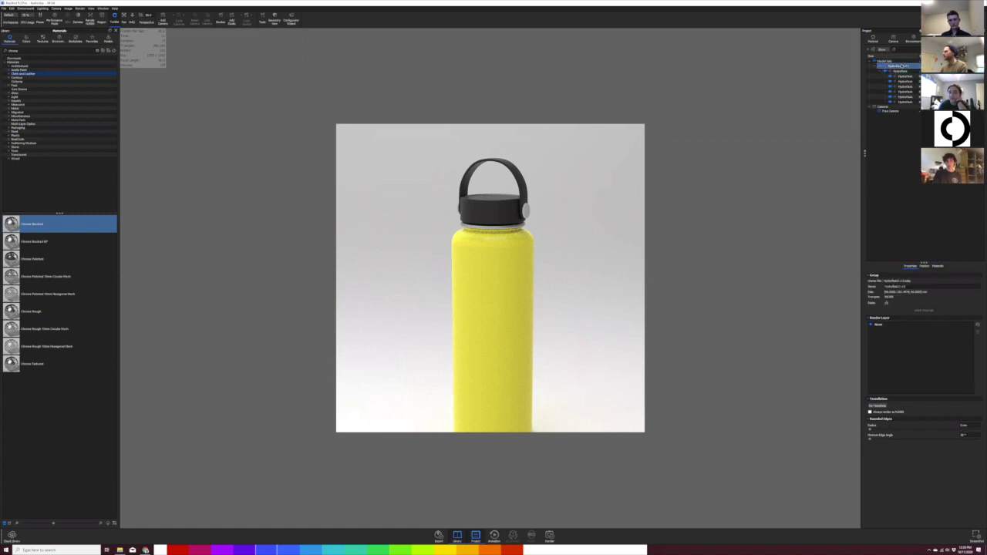
left_click(960, 425)
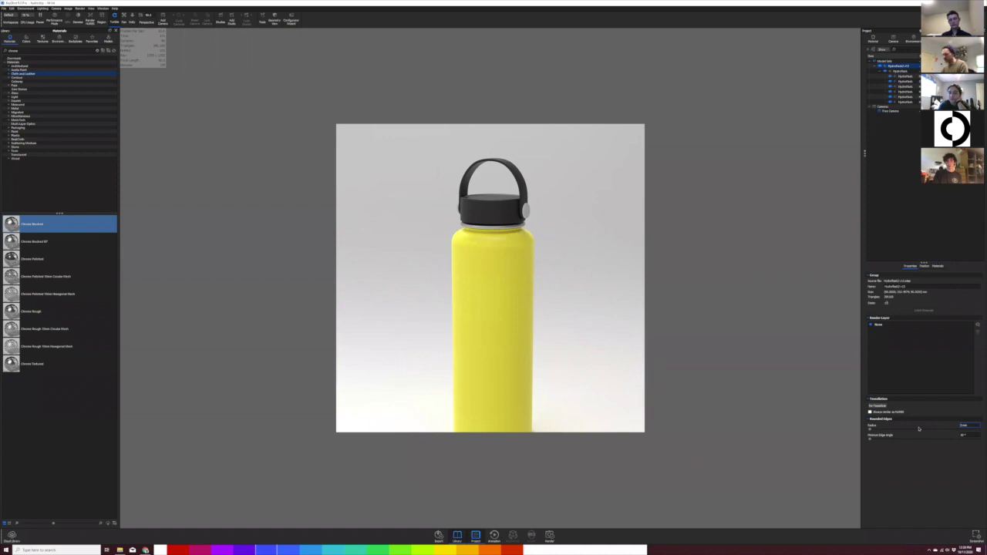
key("Return")
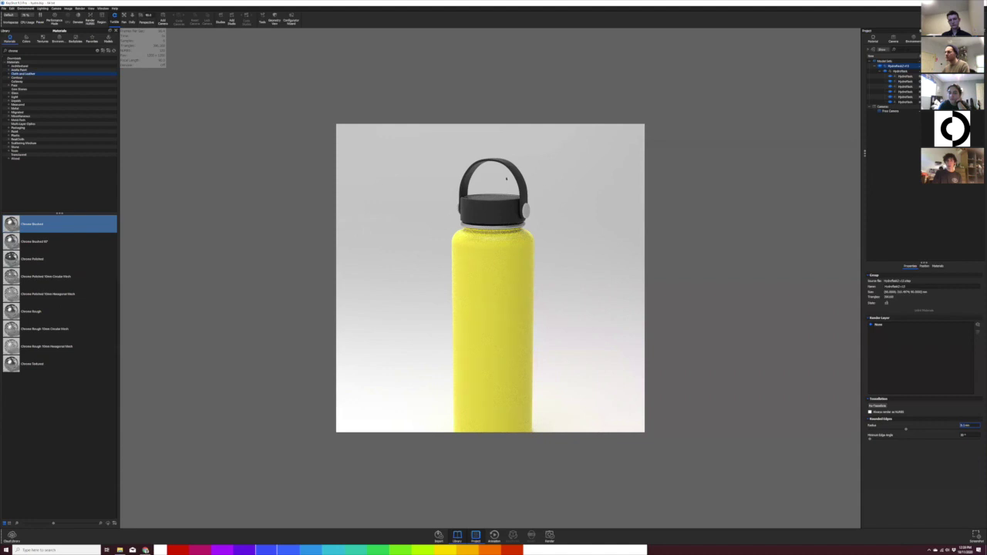
scroll(540, 204, "up", 2)
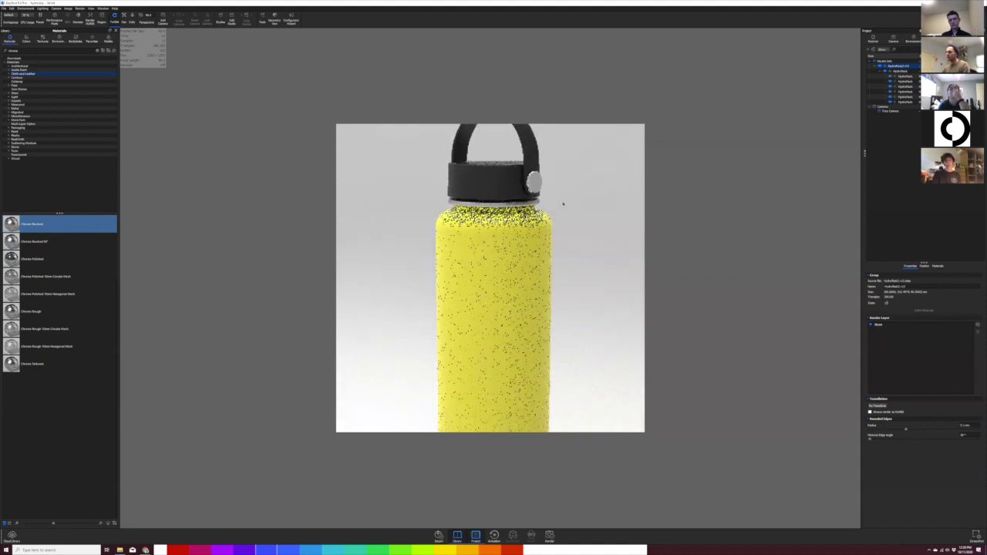
left_click_drag(563, 204, 571, 203)
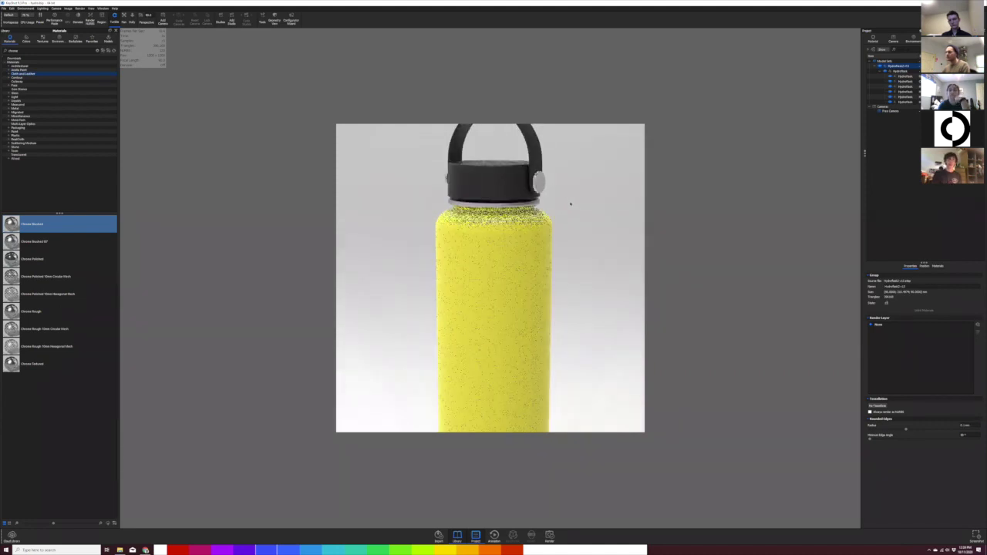
middle_click_drag(571, 224, 569, 229)
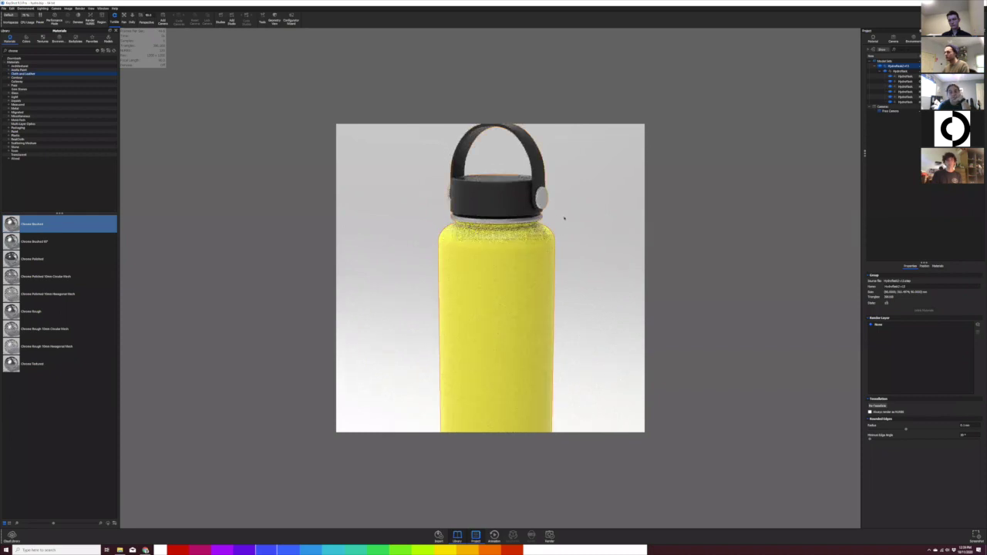
left_click(567, 218)
key("ctrl+s")
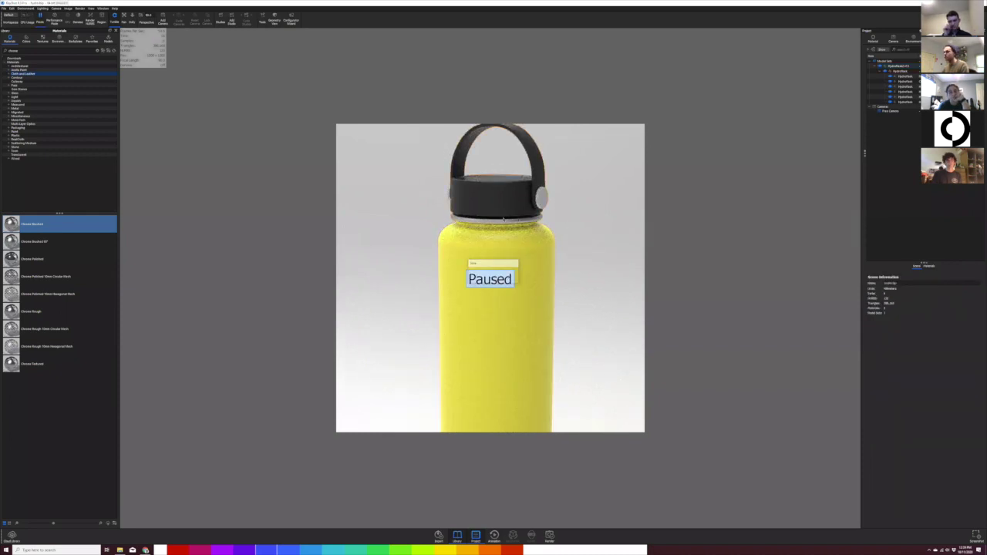
Step: Select both handle caps, search the material library for plastic and apply the dark grey plastic material to them
scroll(528, 185, "down", 5)
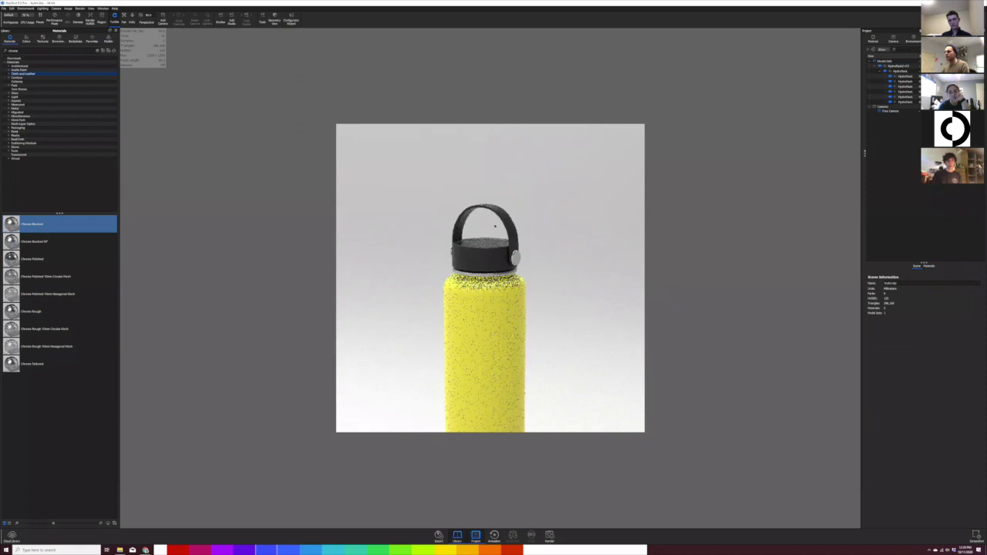
scroll(472, 221, "up", 6)
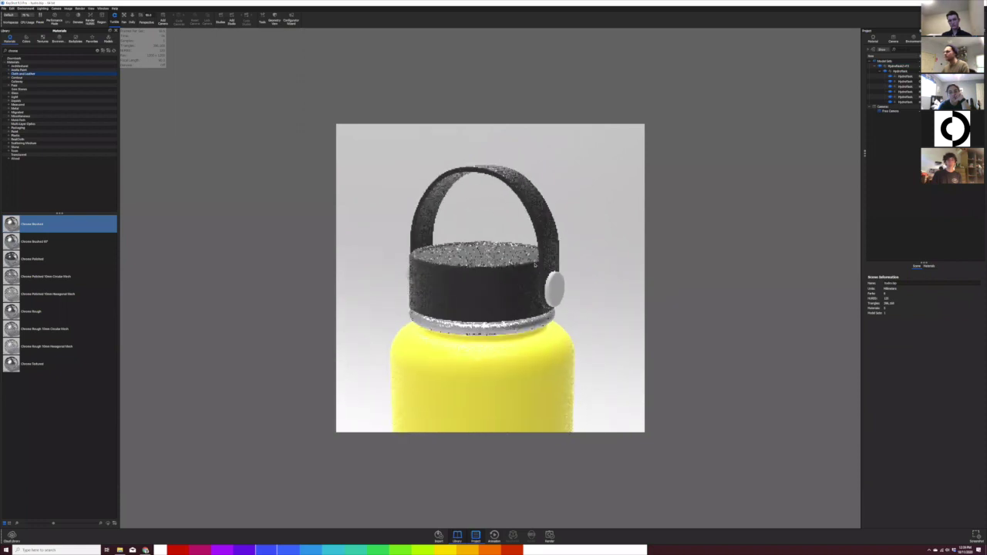
scroll(494, 285, "up", 3)
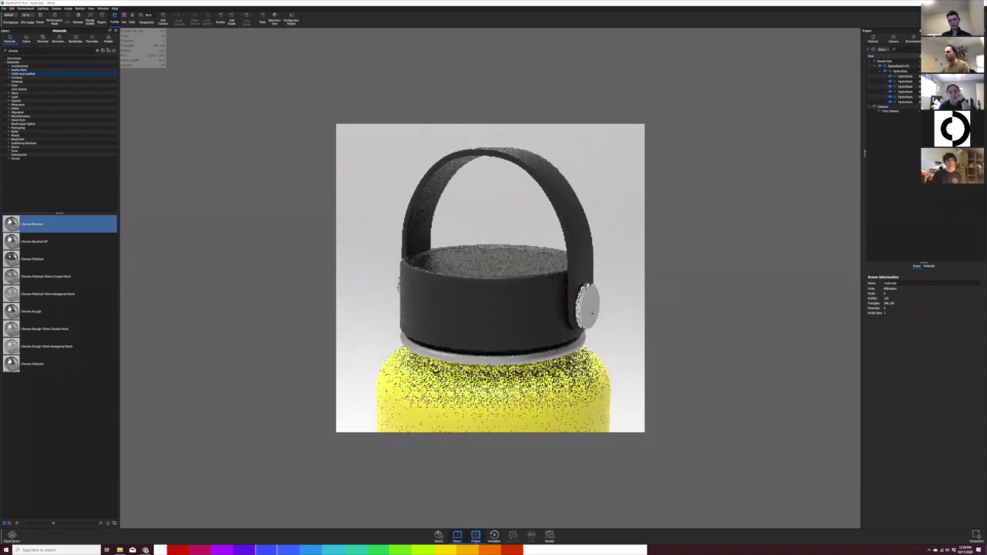
left_click_drag(592, 312, 677, 272)
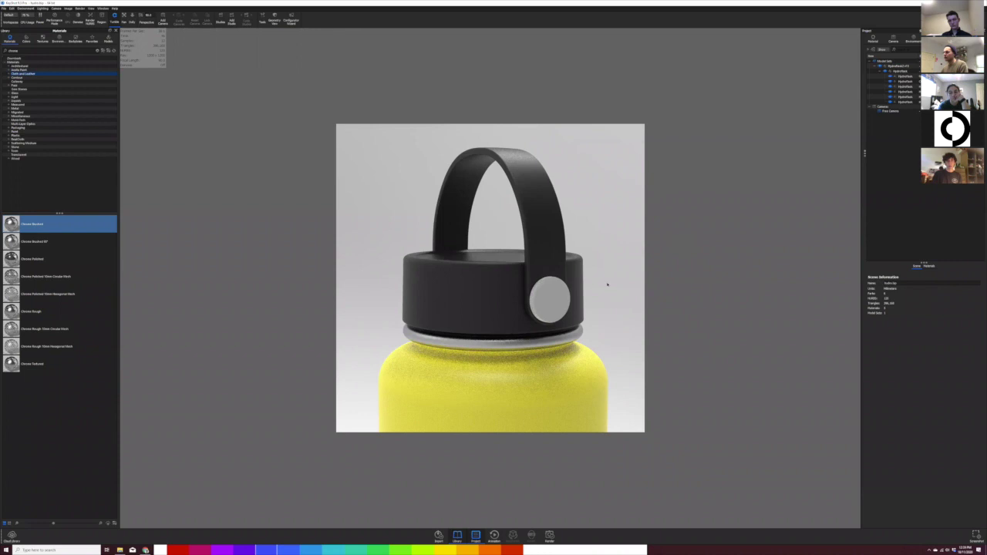
scroll(606, 285, "up", 4)
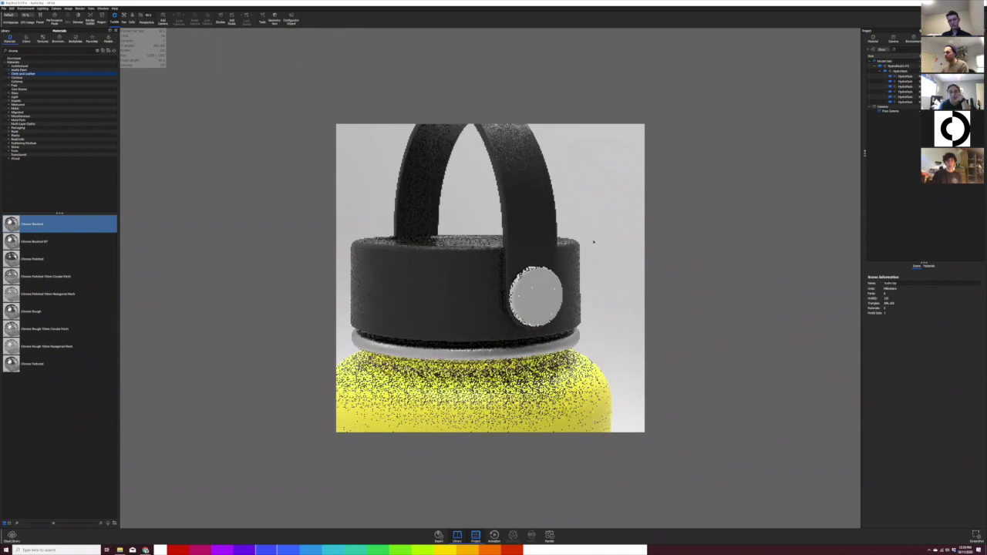
left_click_drag(532, 298, 611, 316)
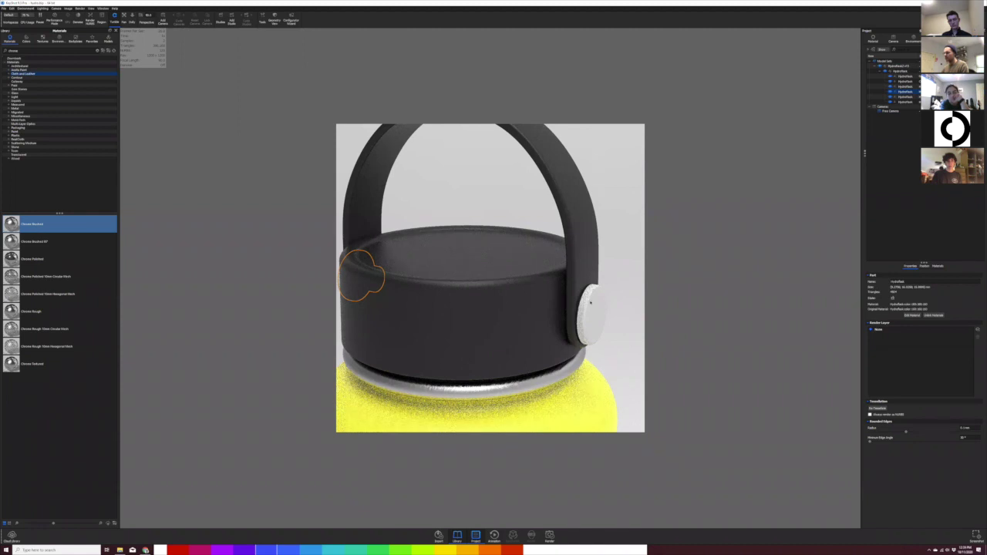
left_click(590, 303, "ctrl")
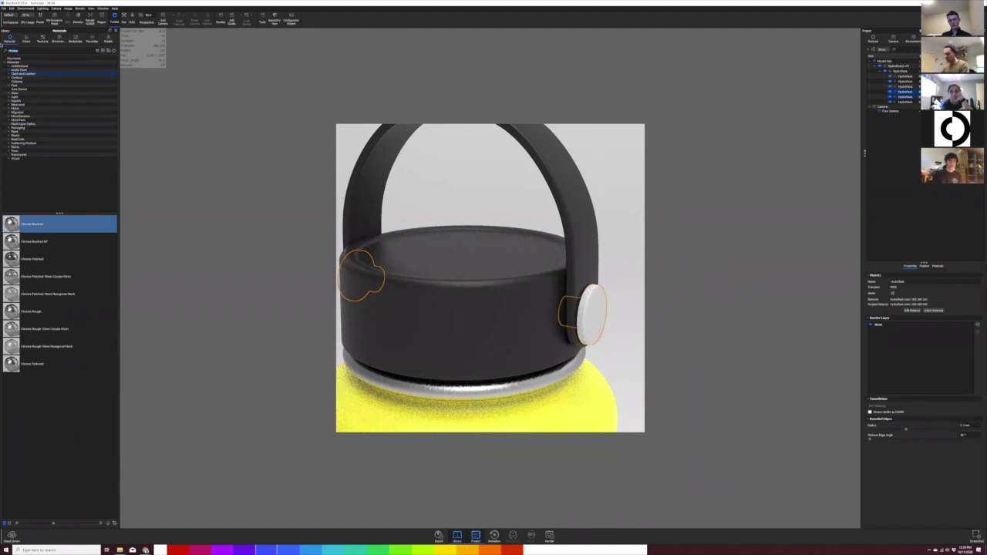
key("BackSpace")
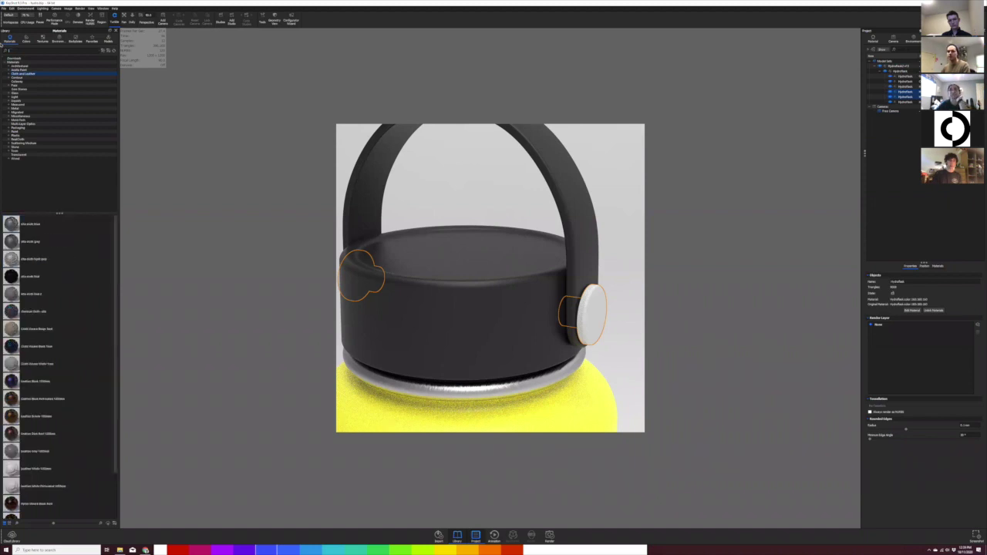
type("default")
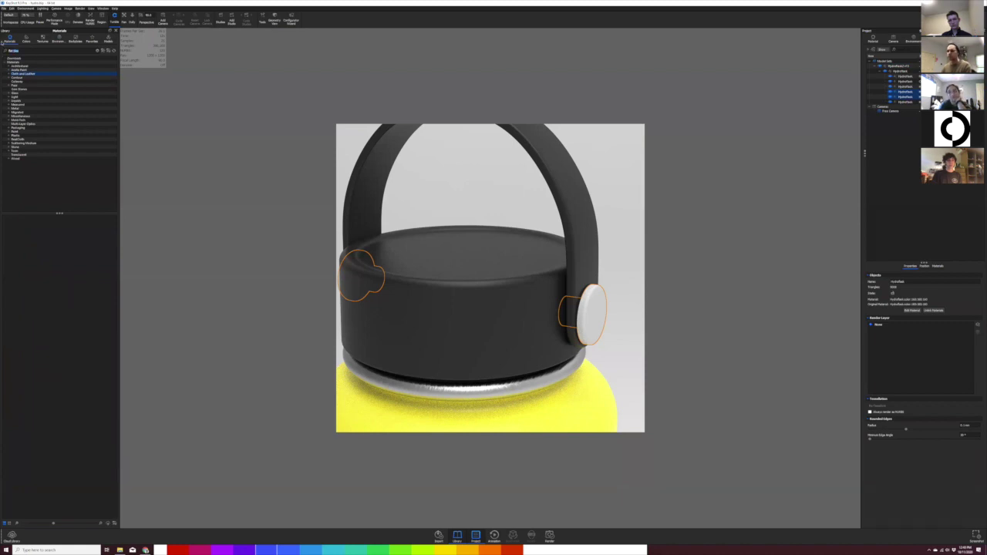
type("plastic")
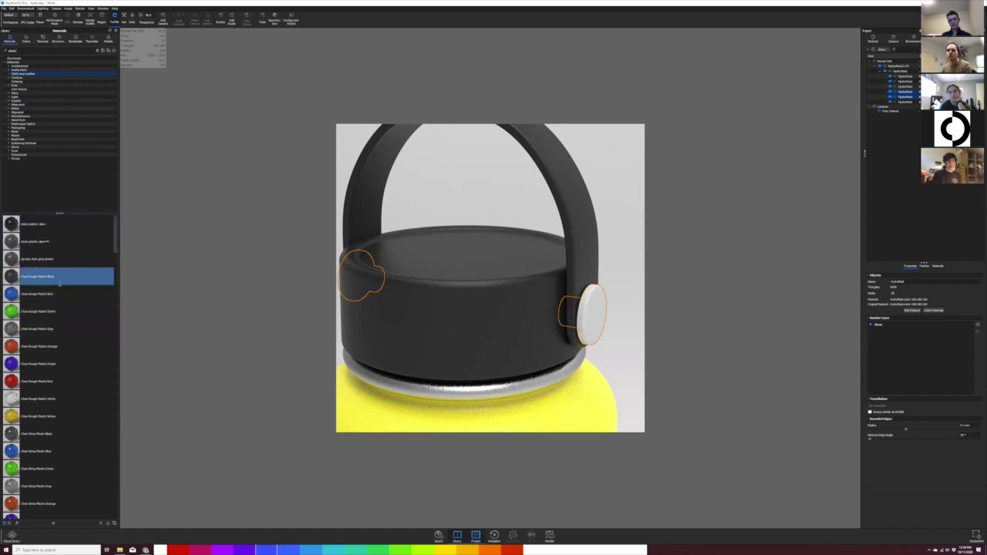
left_click_drag(70, 264, 912, 80)
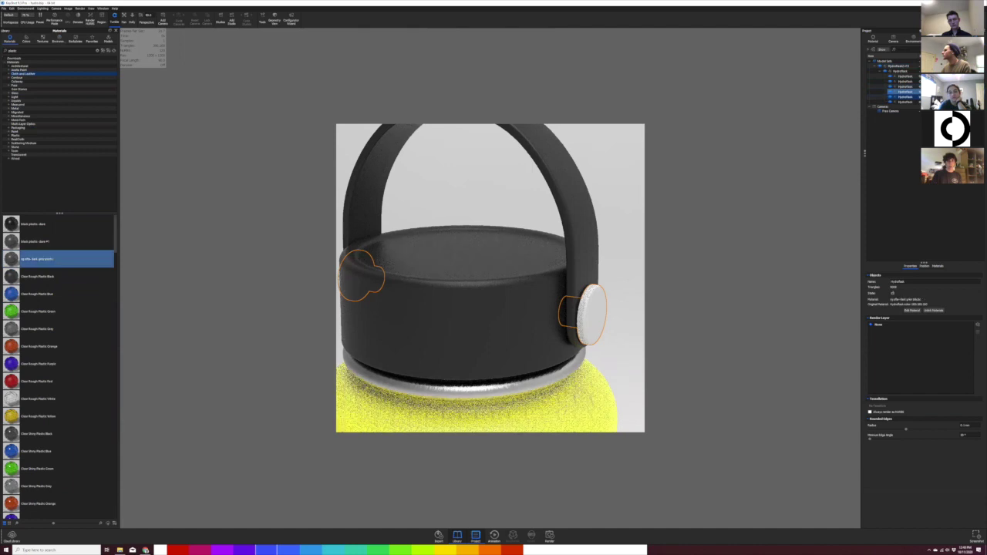
left_click(623, 291)
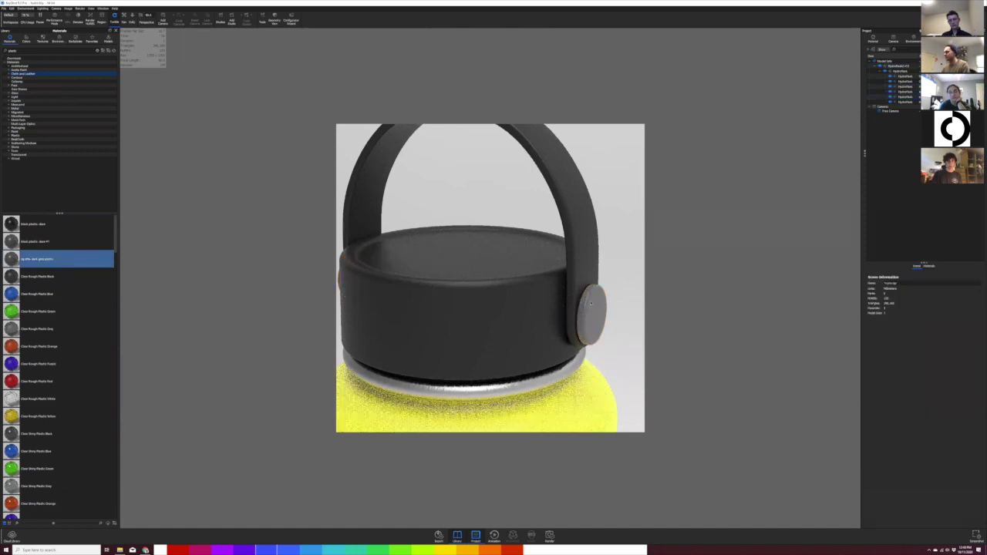
Step: Change the material type of the handle caps to Anisotropic
left_click(907, 97)
left_click(873, 39)
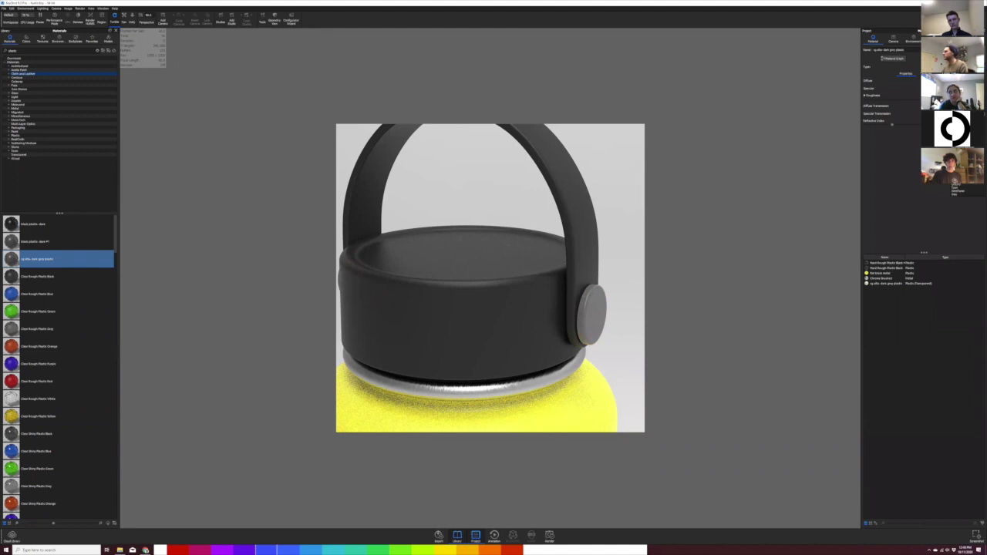
left_click(959, 105)
left_click_drag(604, 339, 565, 326)
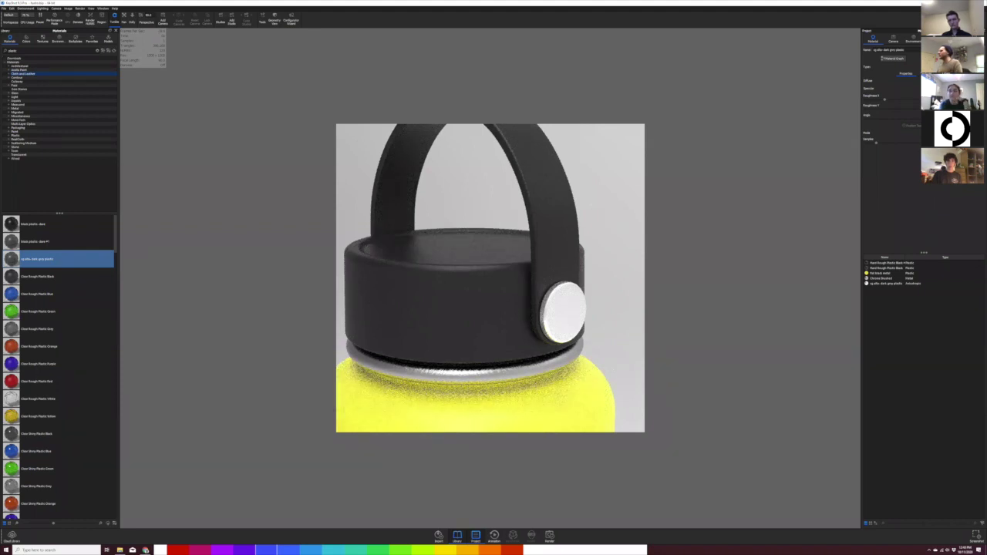
Step: Add a radial brushed texture as the bump map of the handle caps' material
left_click(928, 74)
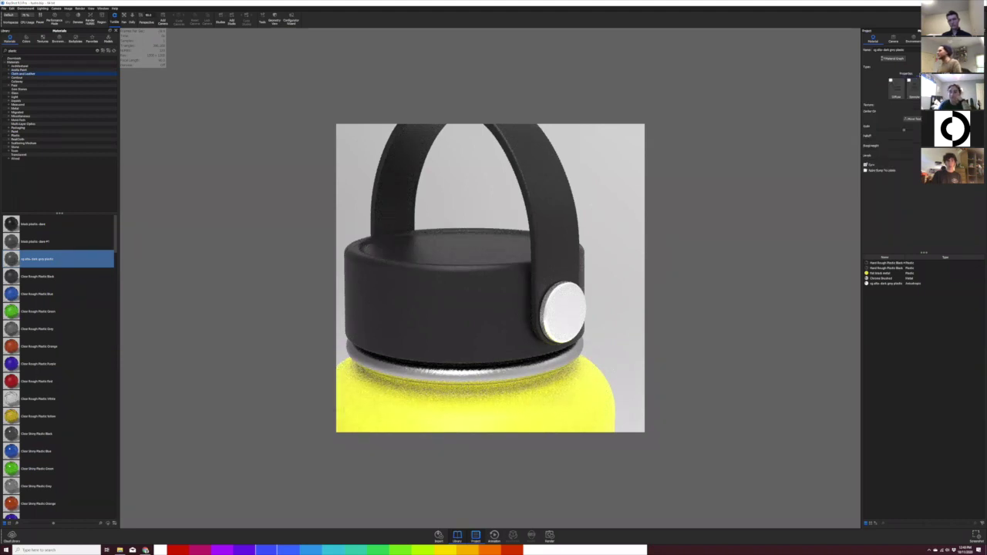
left_click(927, 80)
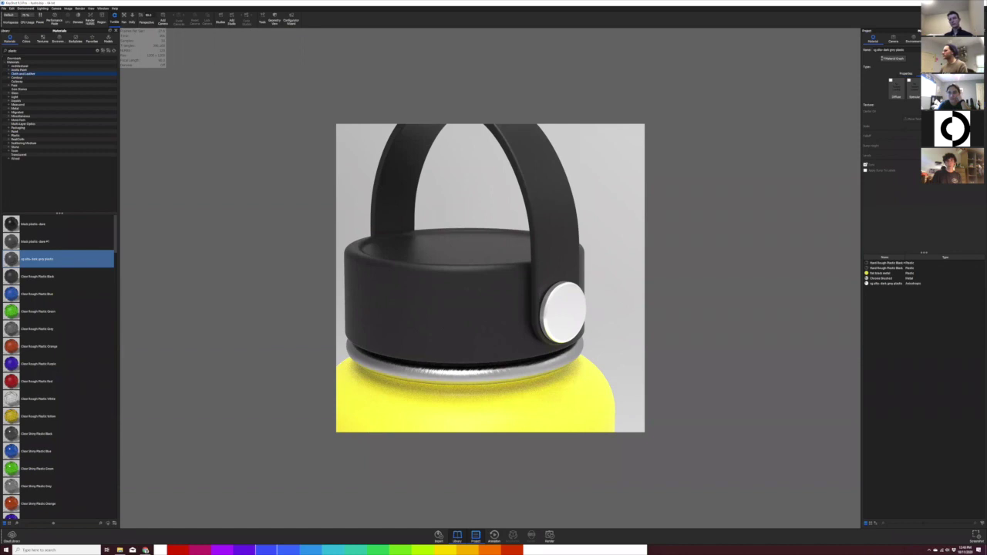
left_click(927, 80)
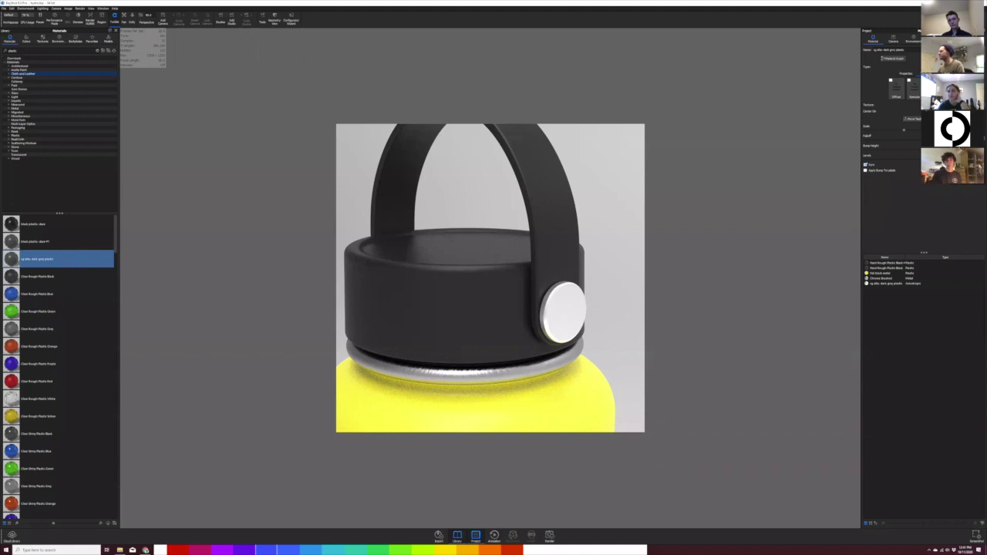
Step: Use Move Texture to centre the brushed bump texture on the round face of the handle cap and accept the placement
left_click(945, 119)
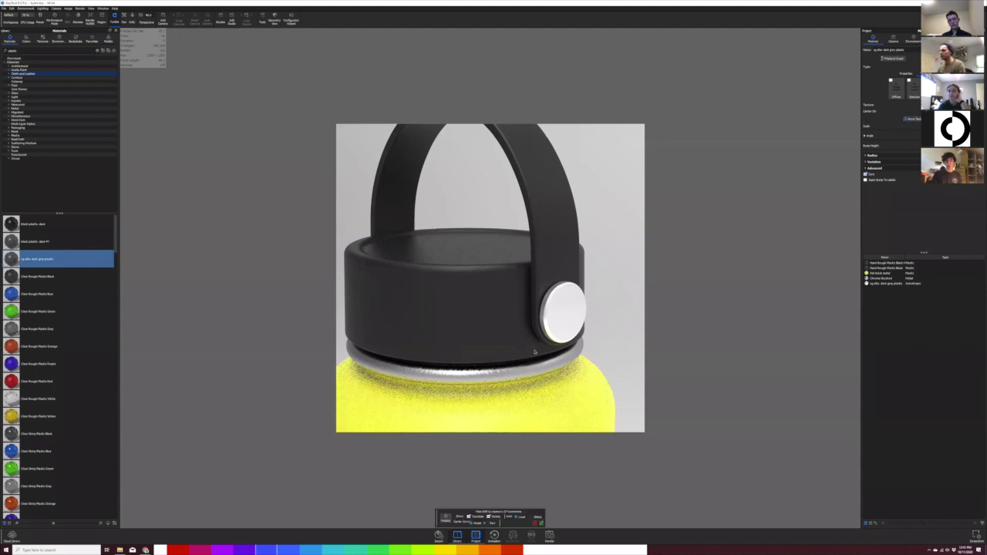
scroll(534, 371, "down", 5)
scroll(534, 371, "down", 5)
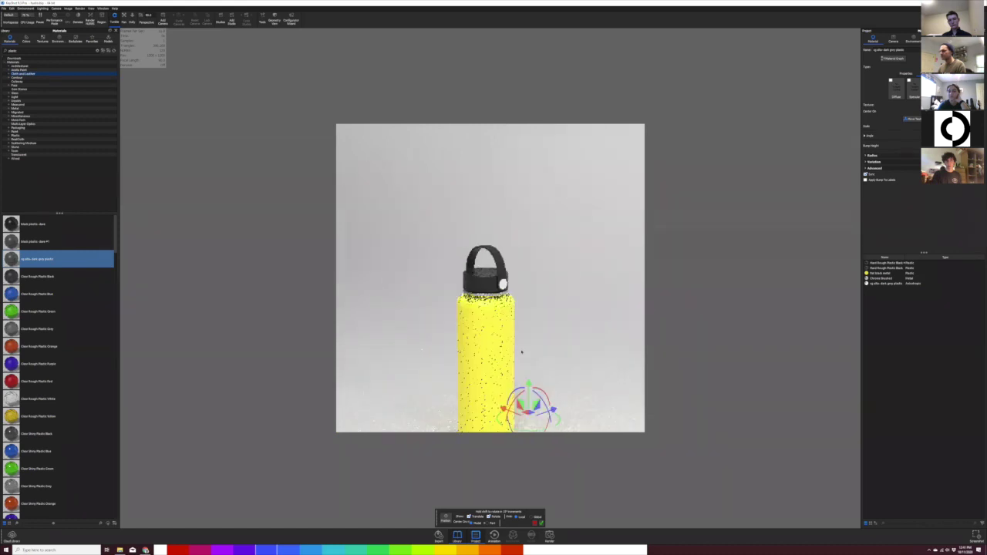
scroll(557, 301, "up", 6)
scroll(557, 301, "up", 4)
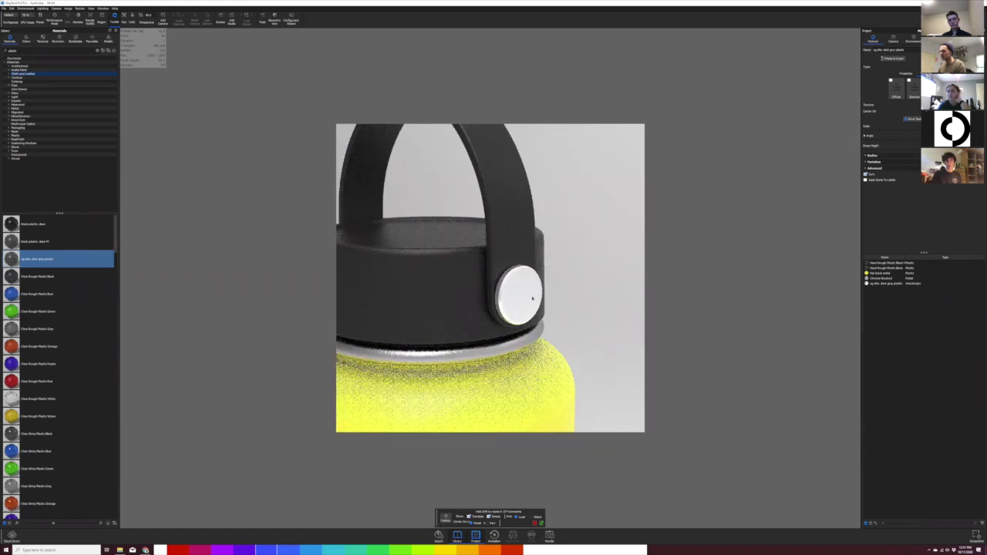
left_click(531, 298)
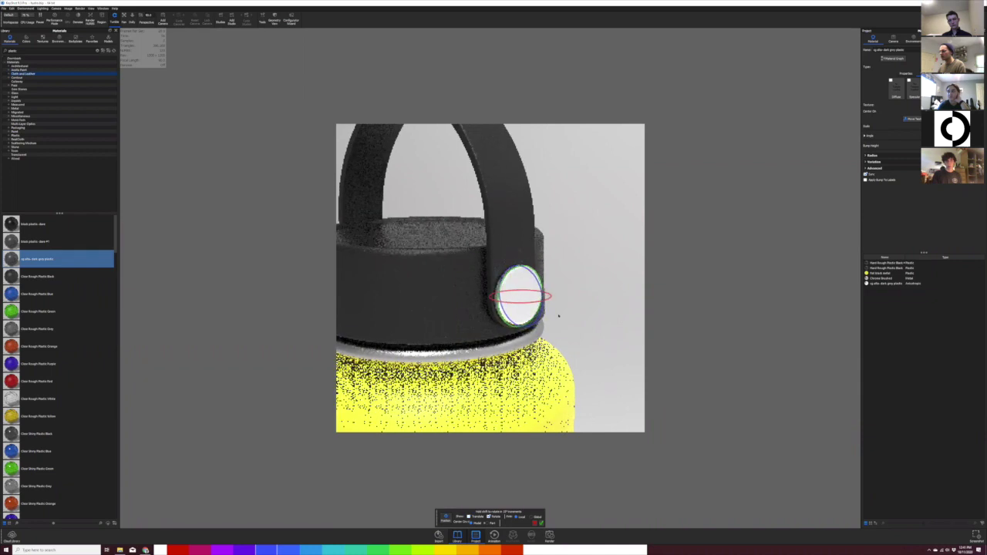
scroll(555, 293, "down", 5)
scroll(556, 216, "up", 5)
scroll(556, 216, "up", 3)
left_click_drag(556, 216, 463, 204)
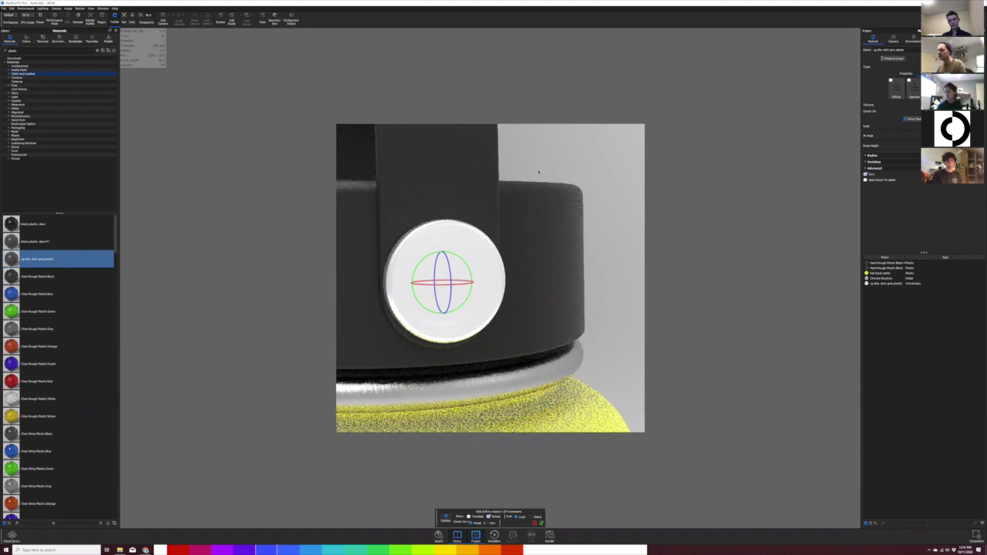
left_click_drag(496, 241, 510, 272)
scroll(590, 237, "up", 5)
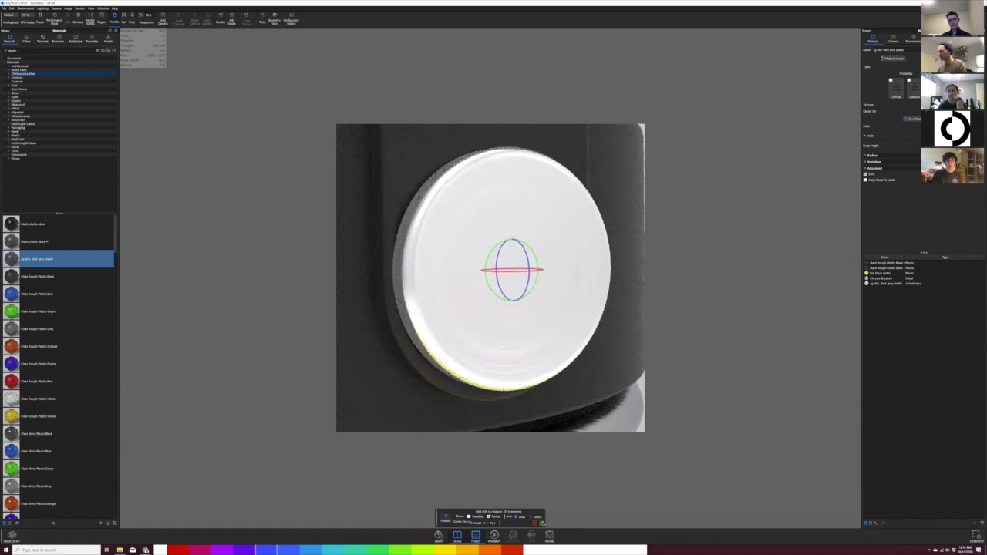
left_click(541, 522)
Step: Lower the roughness of the handle caps' anisotropic material and set its diffuse colour to black
left_click(864, 155)
left_click(870, 189)
left_click(872, 214)
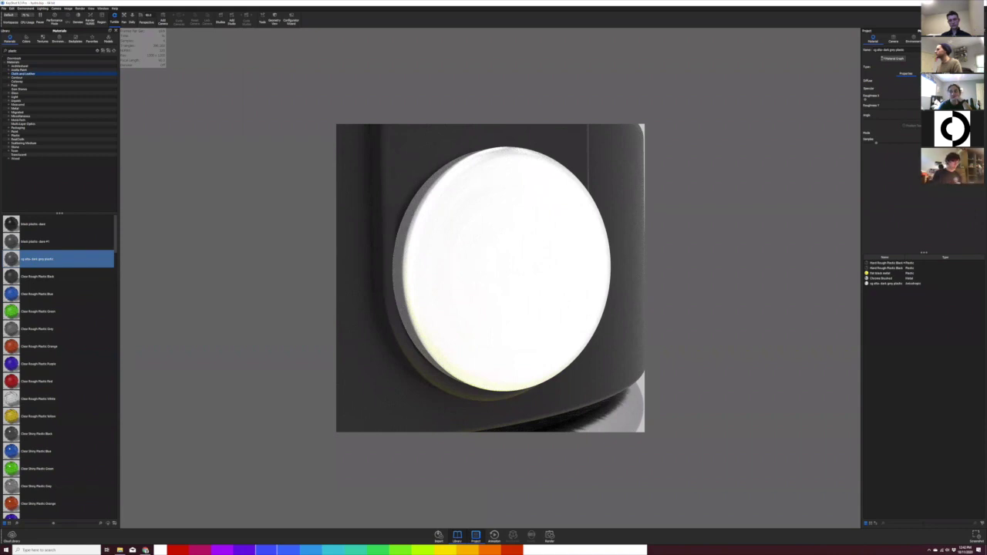
left_click(931, 81)
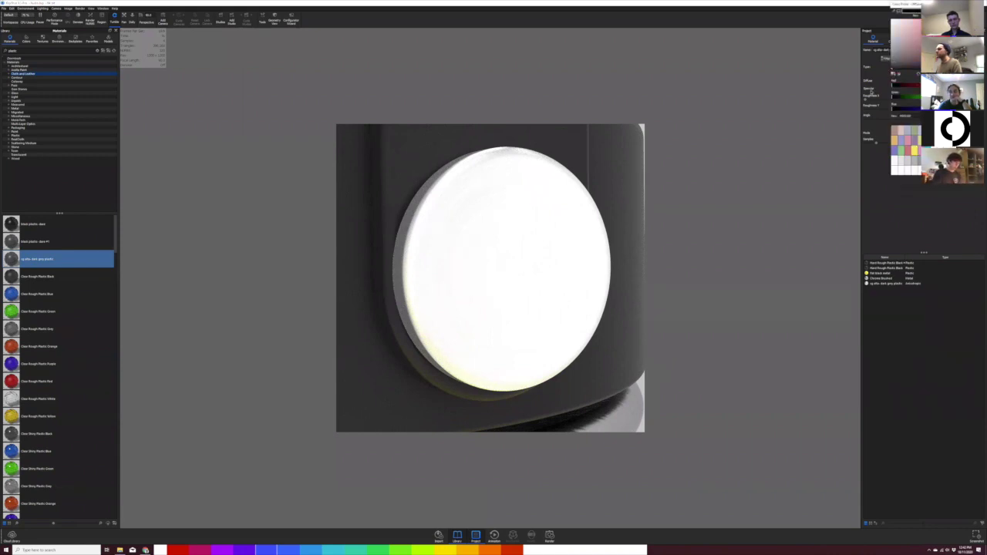
left_click(491, 293)
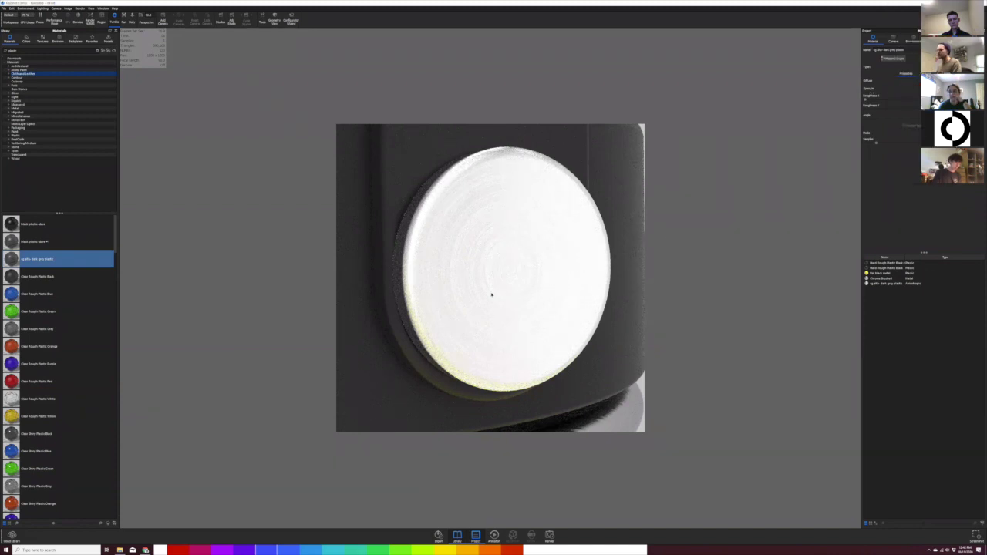
Step: Examine the handle cap's brushed finish close up and the whole bottle from a distance and several angles
scroll(526, 301, "down", 4)
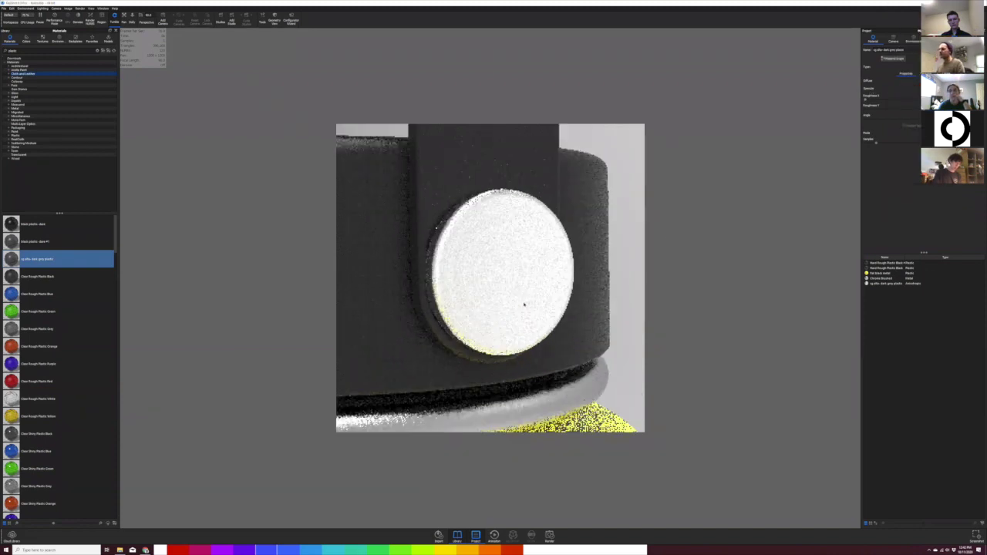
scroll(523, 306, "down", 1)
scroll(522, 313, "down", 3)
left_click_drag(522, 313, 607, 275)
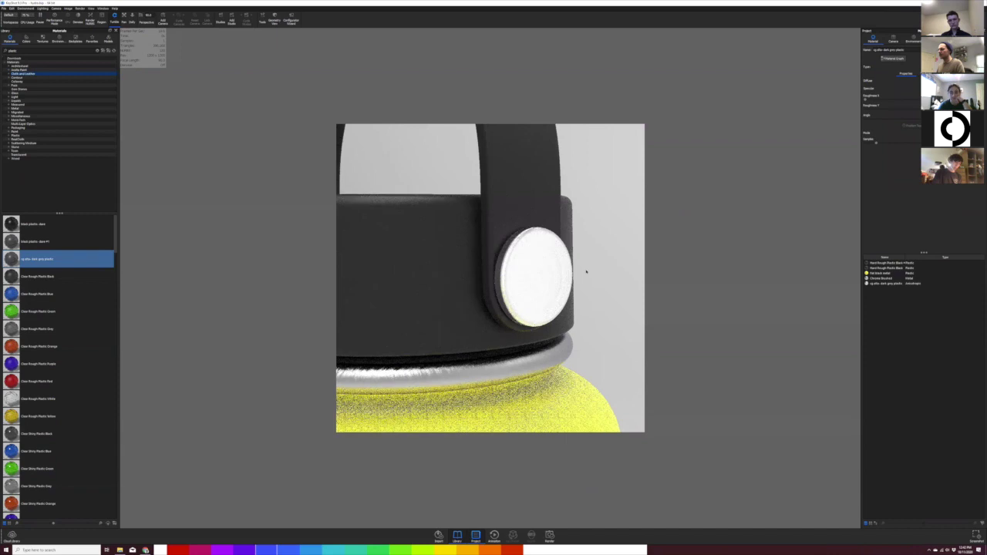
scroll(586, 271, "up", 3)
middle_click_drag(586, 270, 542, 267)
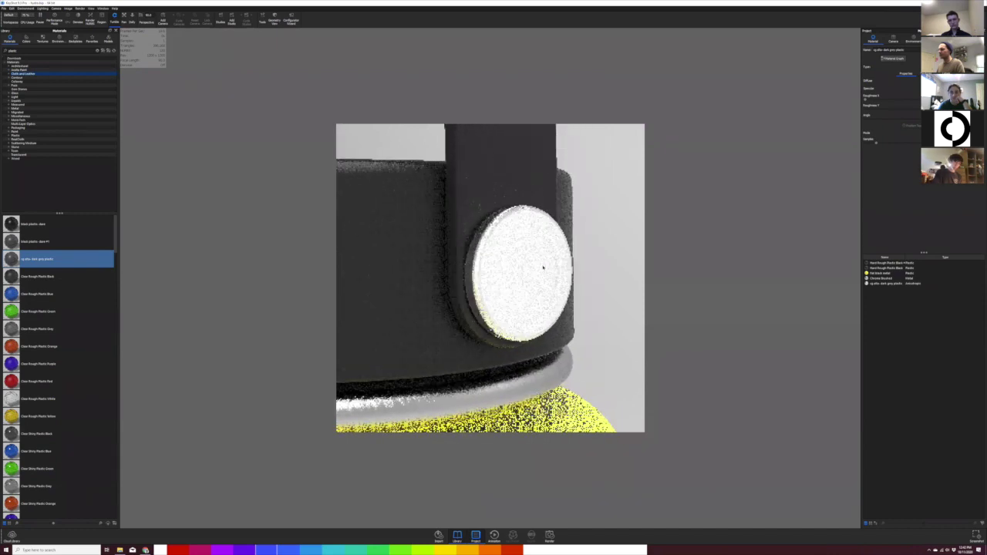
scroll(539, 266, "up", 2)
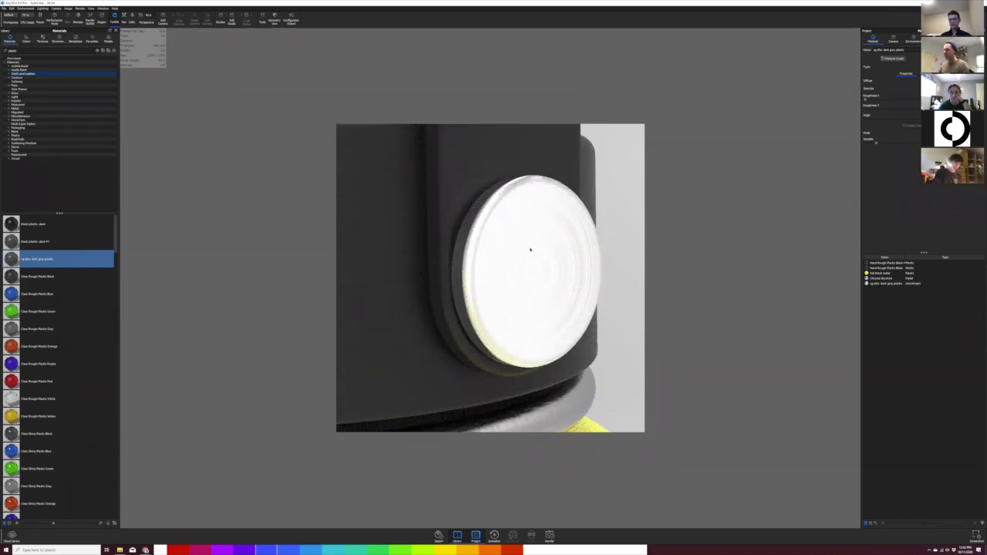
scroll(571, 273, "down", 5)
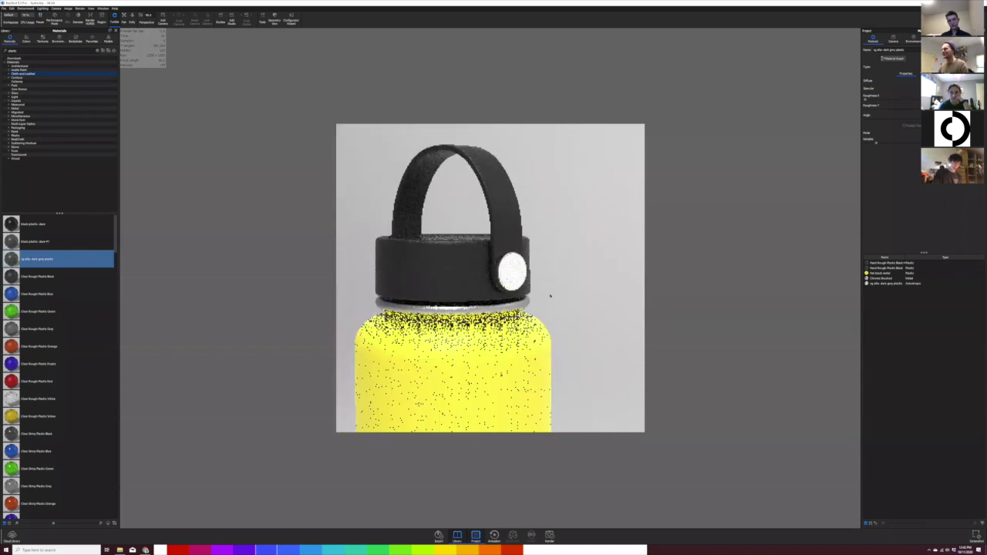
left_click_drag(550, 295, 488, 242)
scroll(452, 281, "down", 3)
scroll(518, 336, "down", 5)
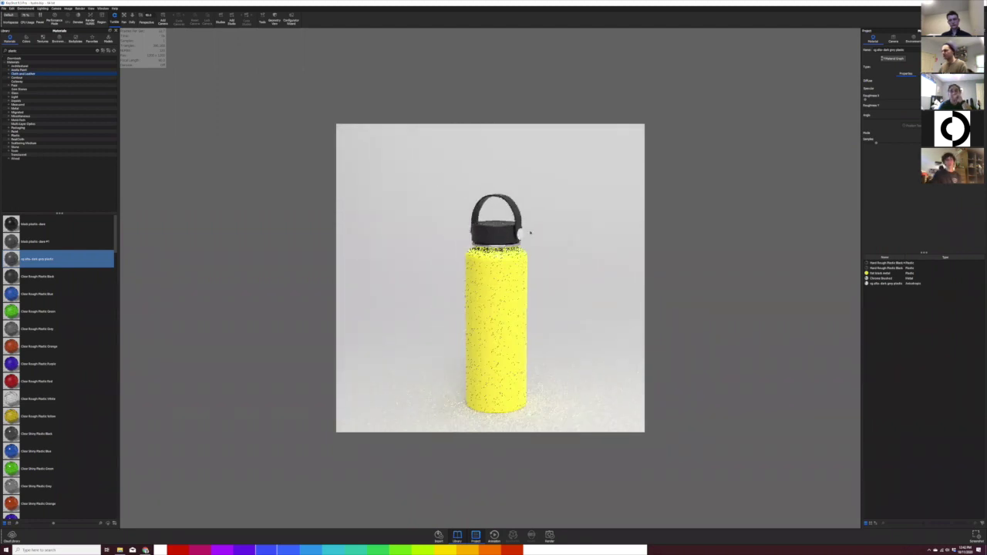
left_click_drag(530, 232, 527, 237)
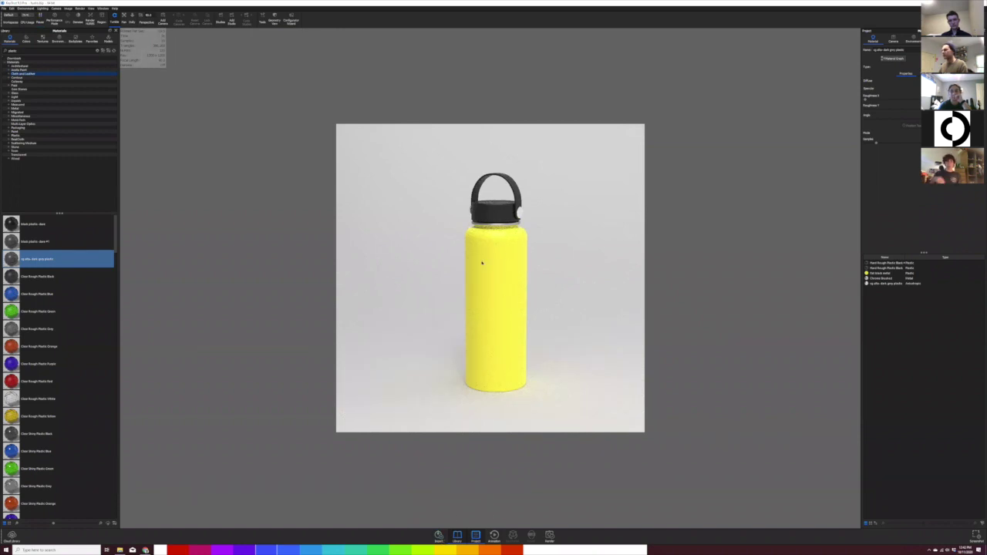
scroll(482, 263, "up", 5)
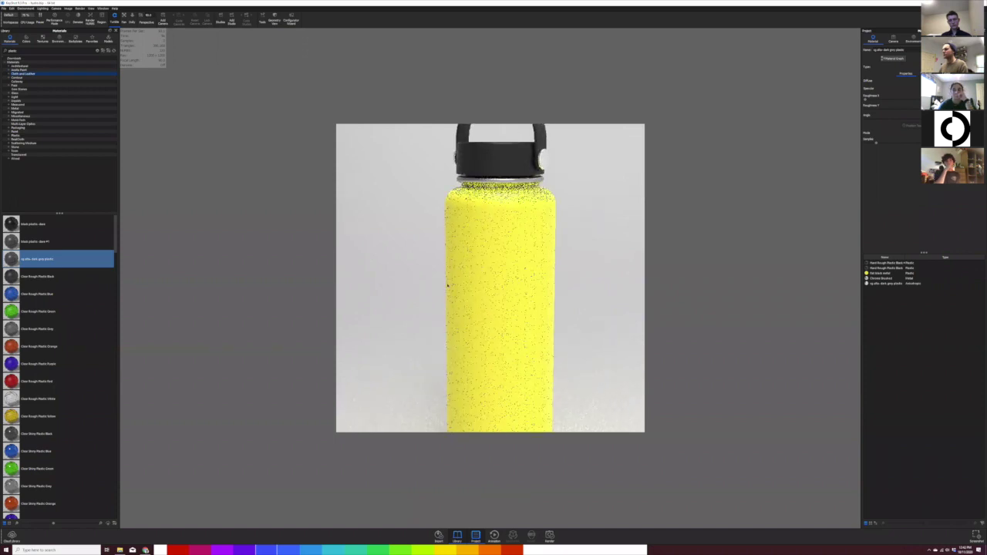
scroll(481, 344, "up", 3)
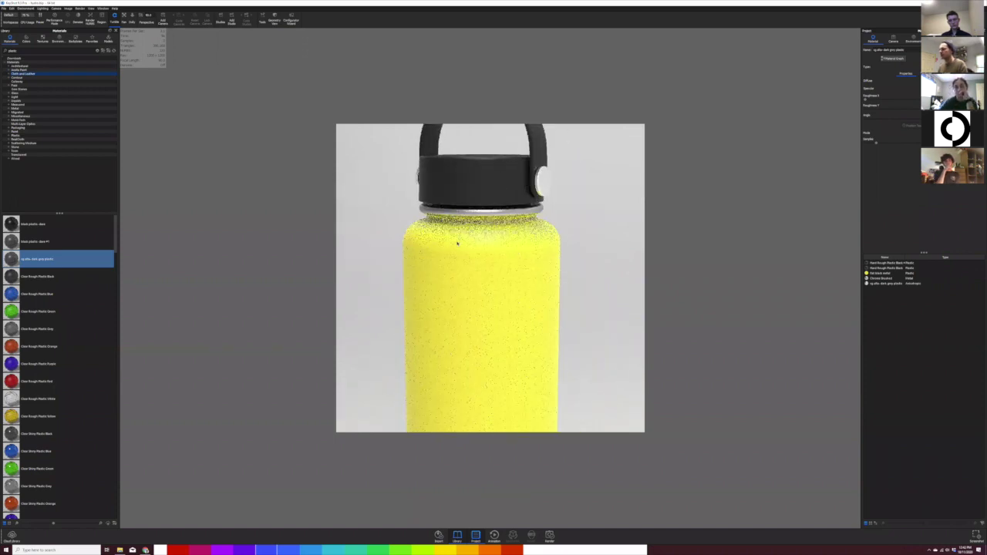
Step: Enlarge the square real-time render to fill the full viewport height, framed on the lid, metal ring and bottle shoulder
scroll(458, 243, "up", 5)
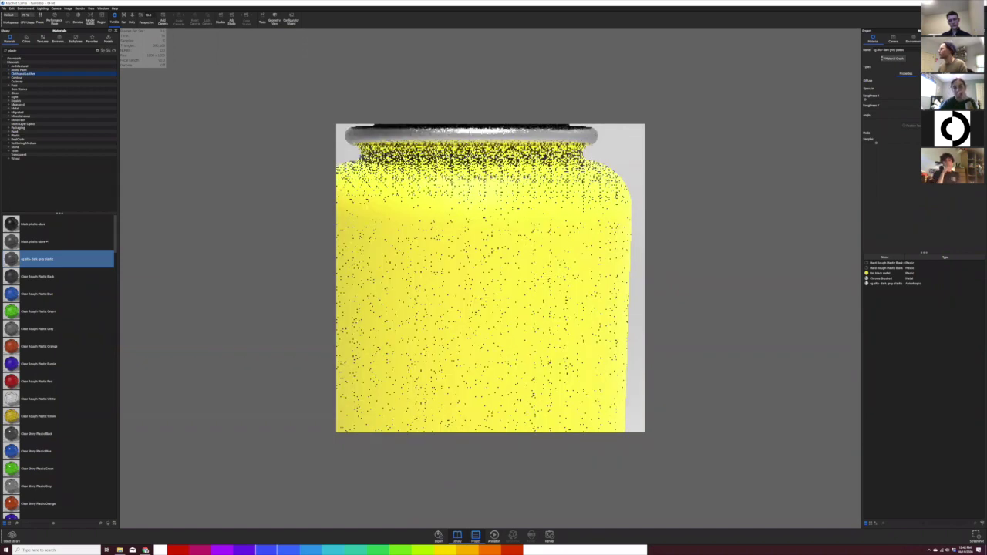
middle_click_drag(559, 112, 549, 210)
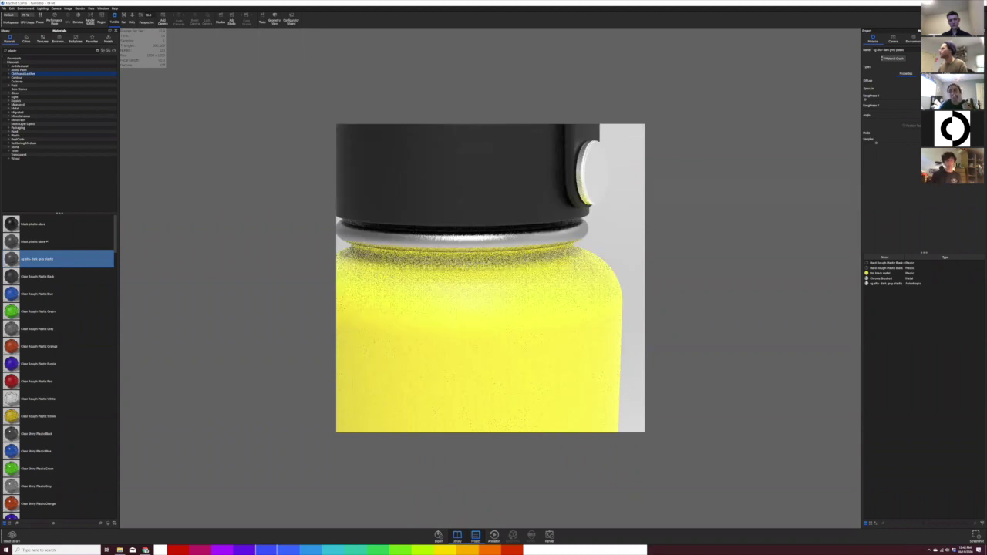
left_click(978, 30)
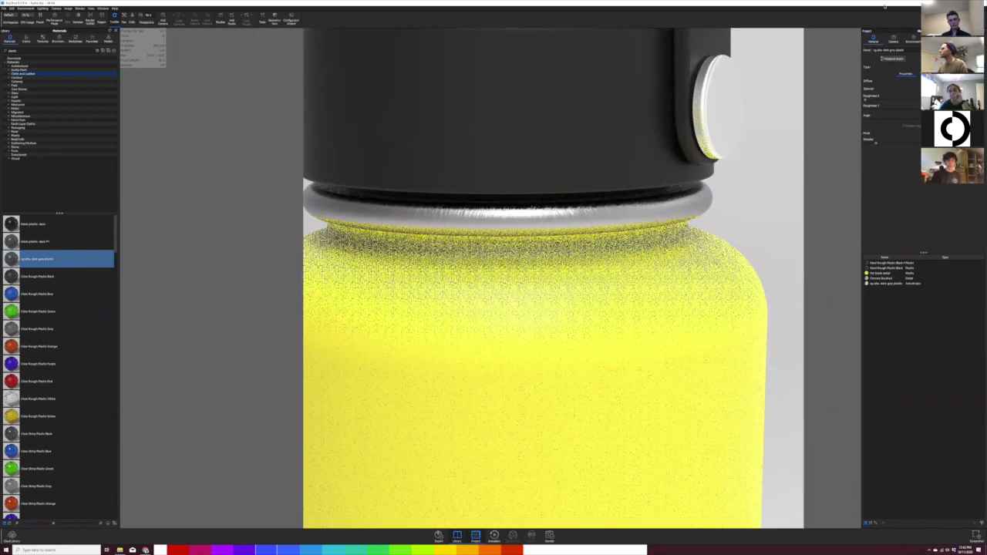
left_click_drag(923, 30, 956, 36)
left_click(954, 38)
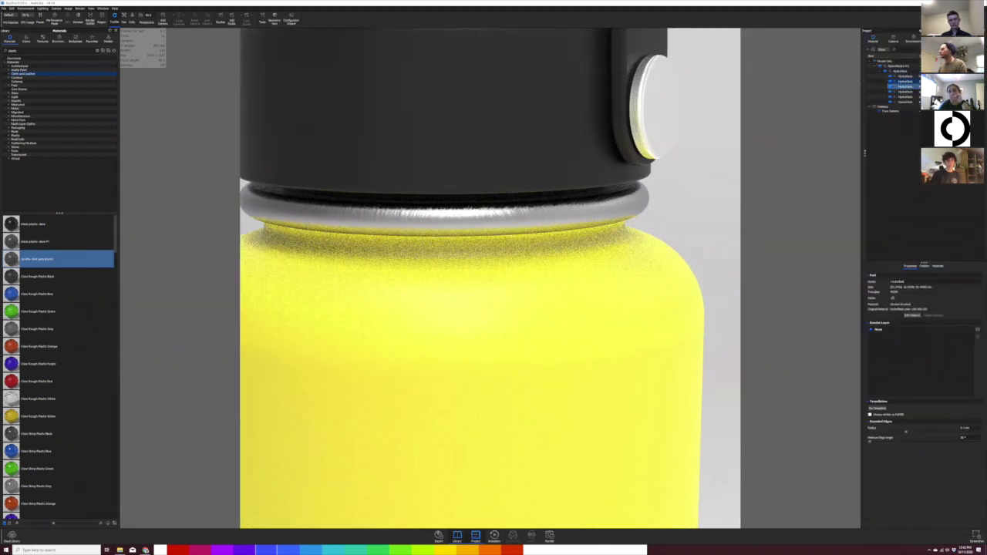
Step: Search the material library for chrome and apply Chrome Rough to the metal ring below the lid
double_click(296, 238)
left_click_drag(41, 50, 1, 39)
type("chrome")
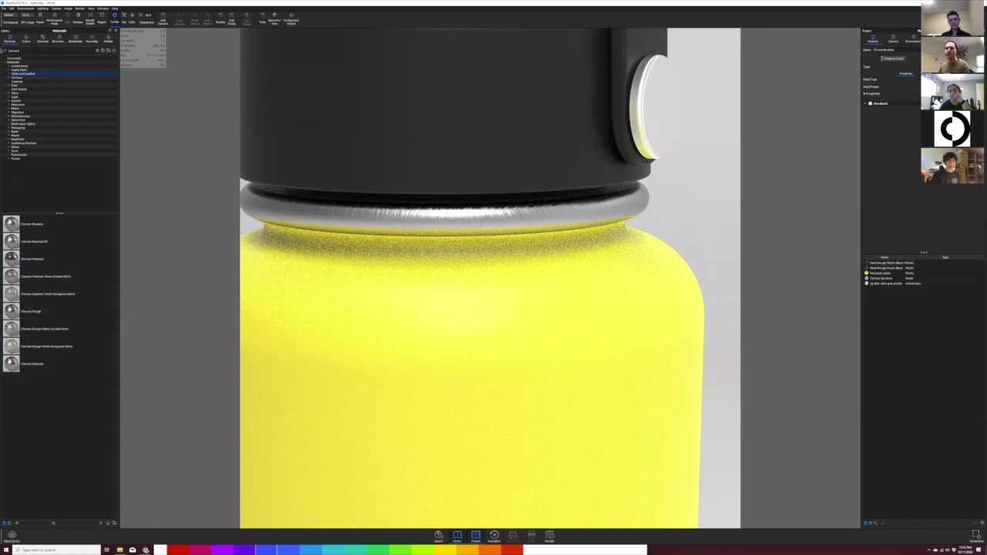
left_click_drag(46, 311, 617, 207)
scroll(631, 208, "down", 8)
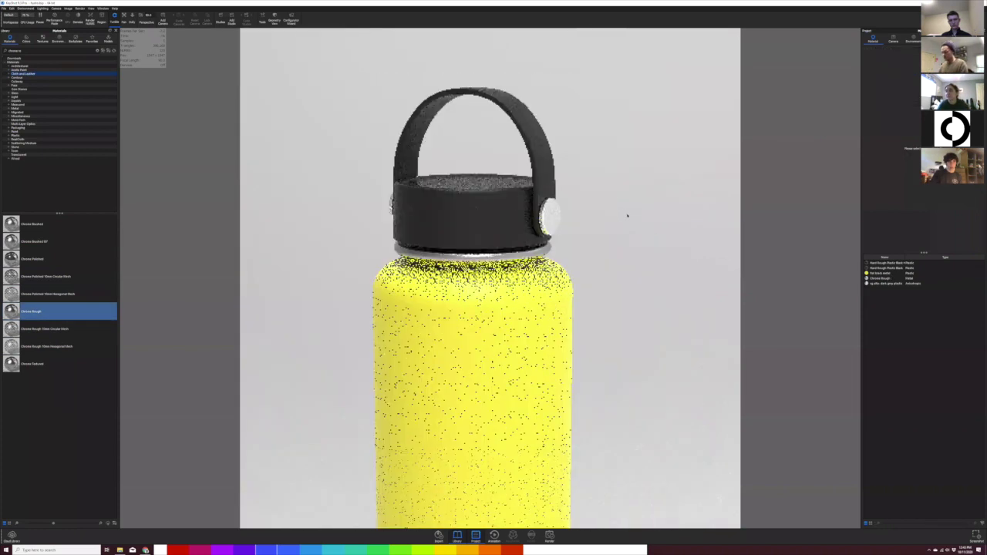
scroll(519, 240, "down", 3)
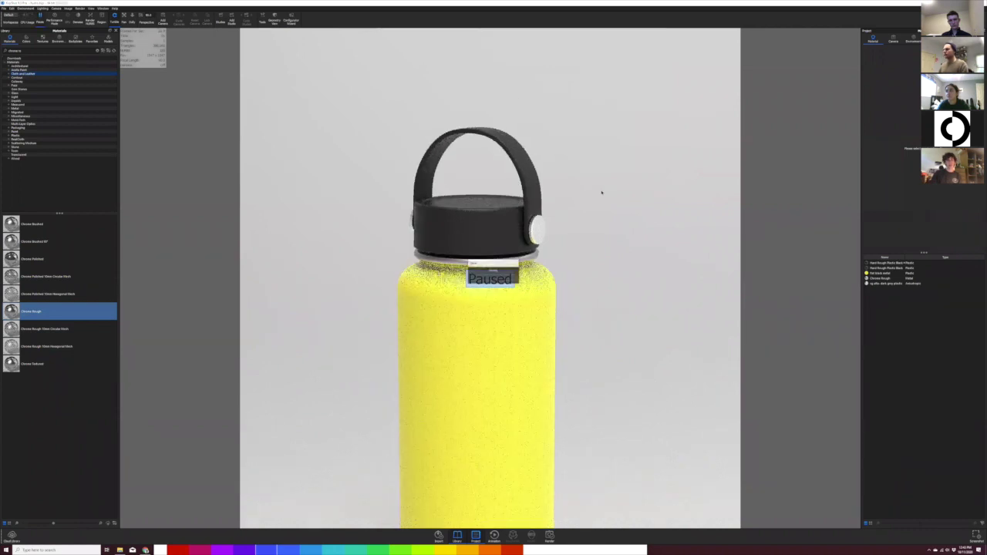
middle_click_drag(601, 192, 616, 178)
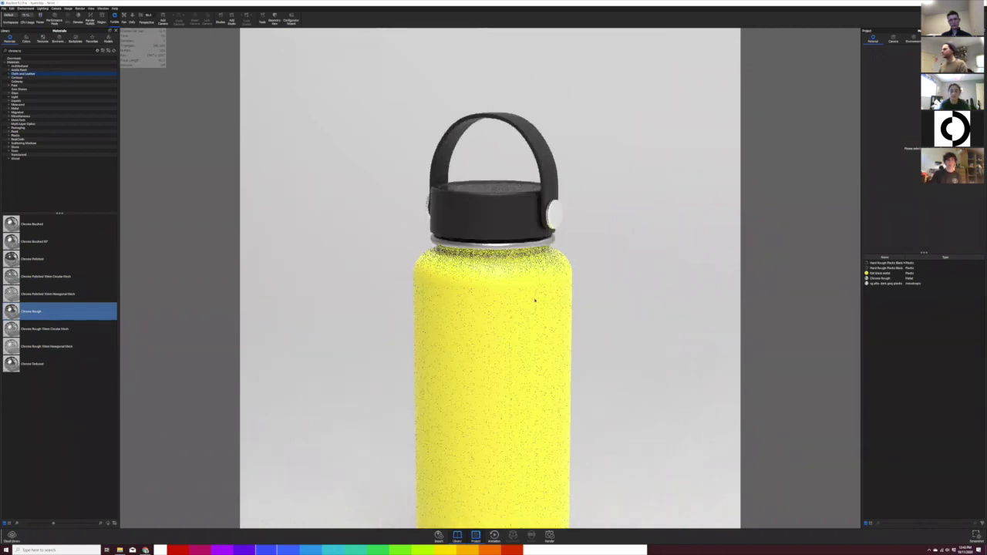
Step: Rename the yellow body's material as "hydroflask yellow" and save it to the material library
left_click(477, 307)
left_click(472, 291)
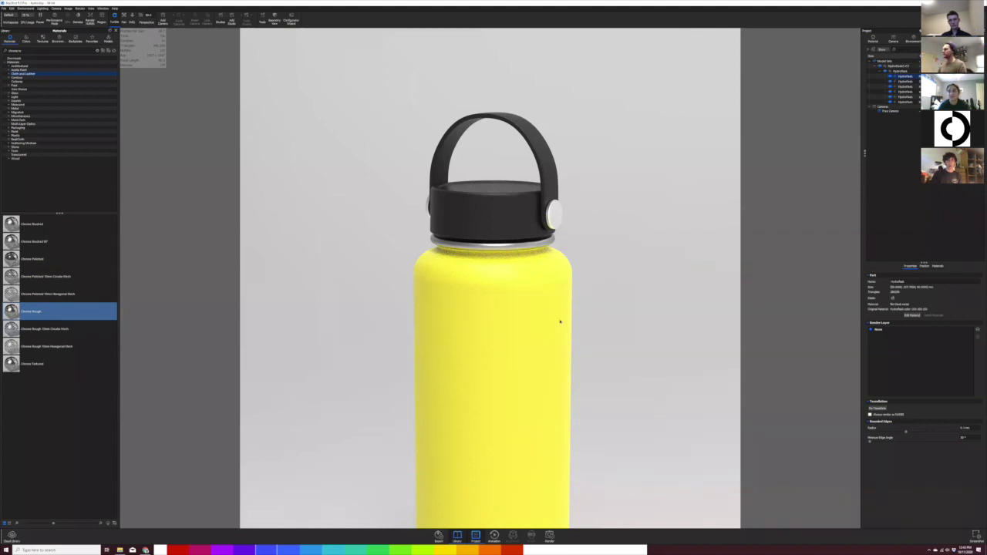
scroll(558, 316, "up", 3)
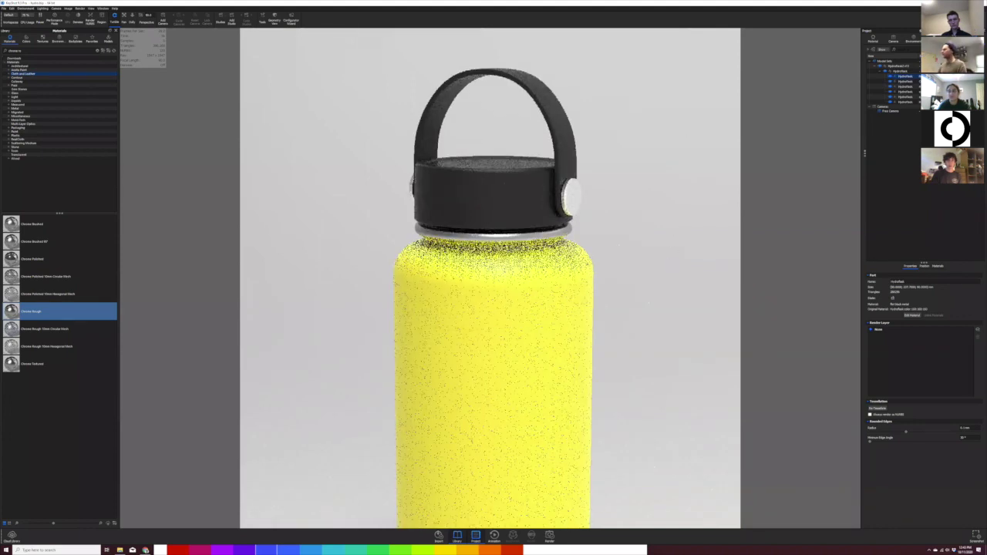
scroll(493, 293, "down", 3)
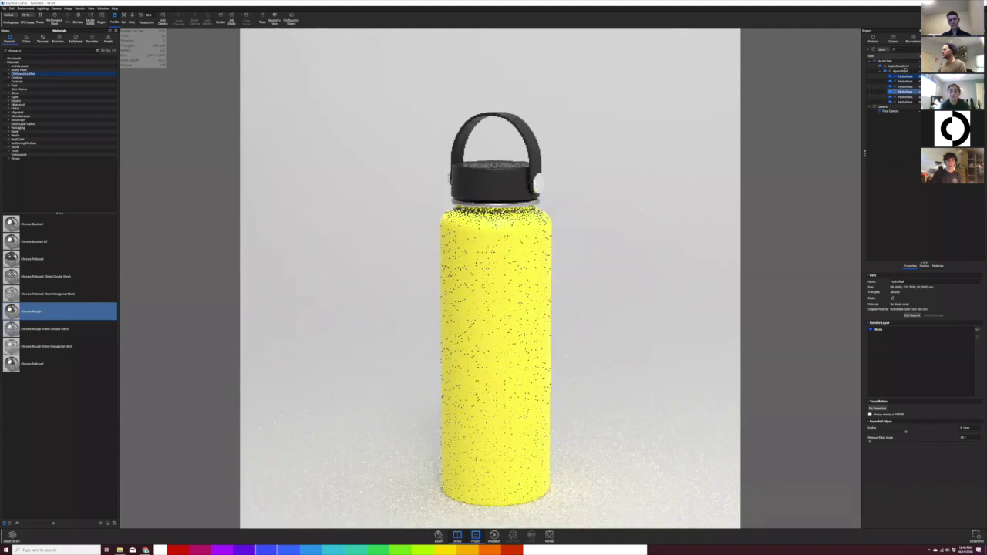
double_click(904, 70)
left_click_drag(873, 50, 897, 55)
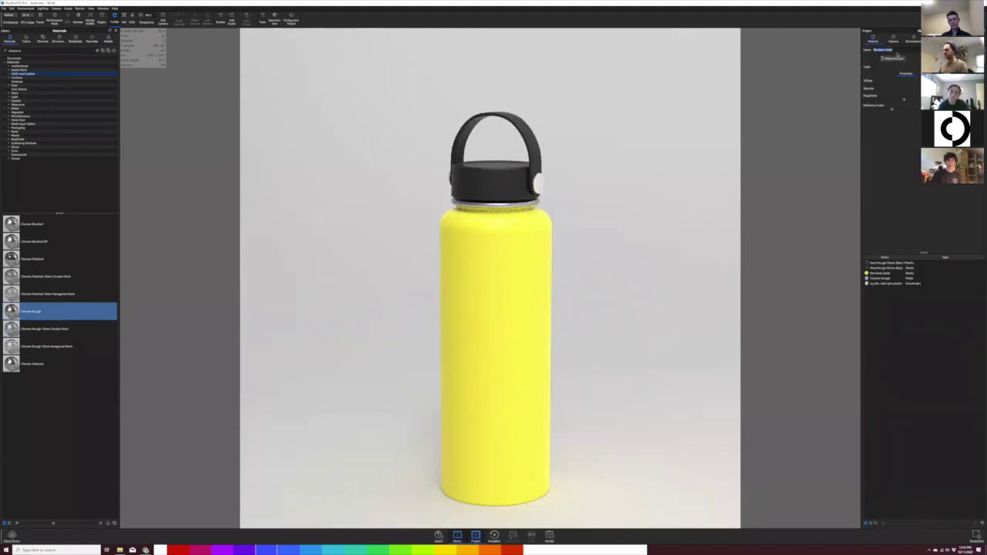
type("hydroflask yellow")
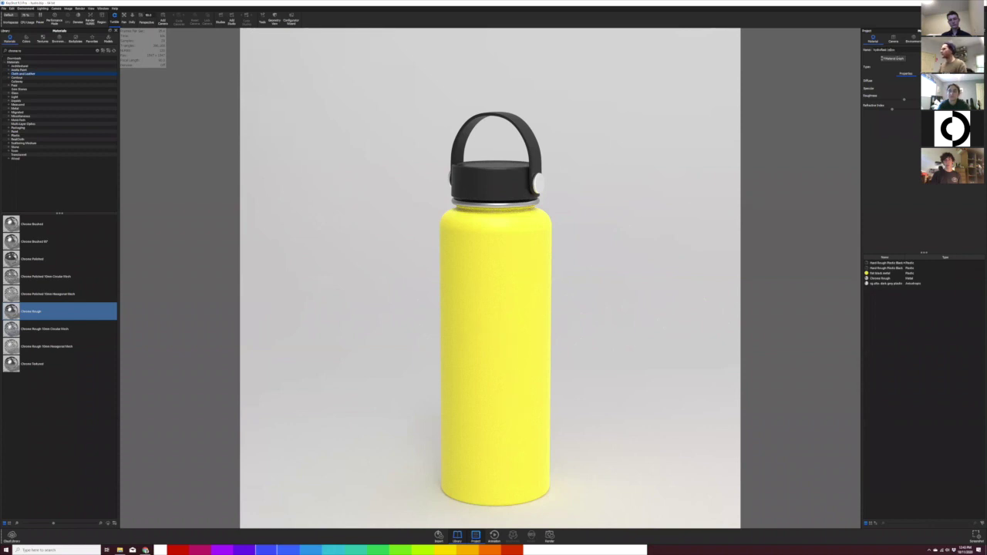
left_click(980, 50)
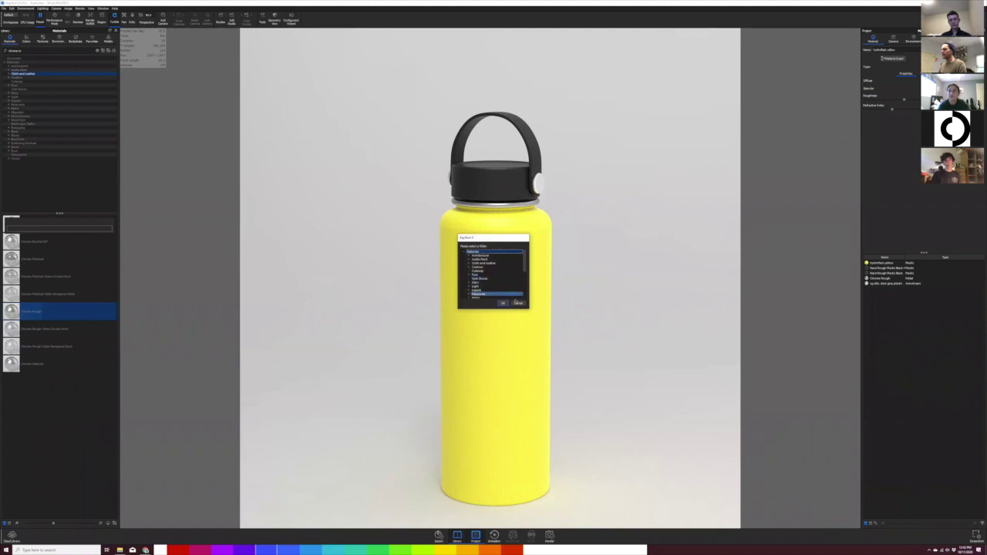
left_click(502, 304)
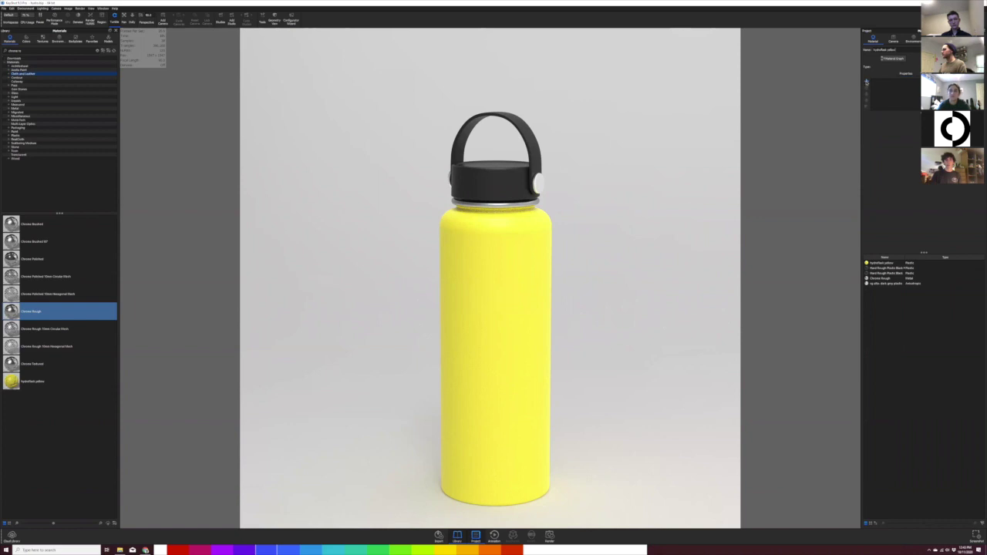
Step: Add a texture label to the yellow body material using the white hand-logo image from the presentations folder
left_click(866, 82)
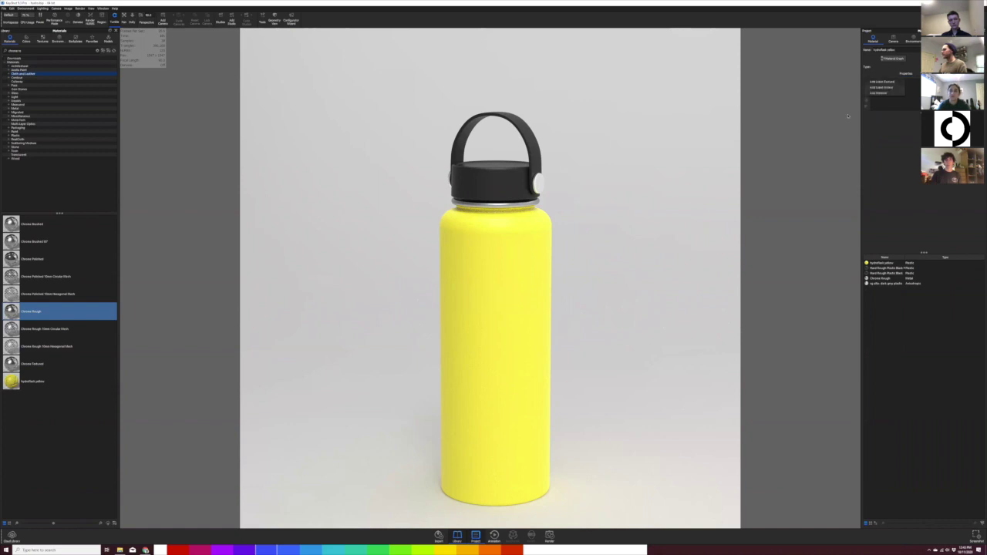
left_click(883, 81)
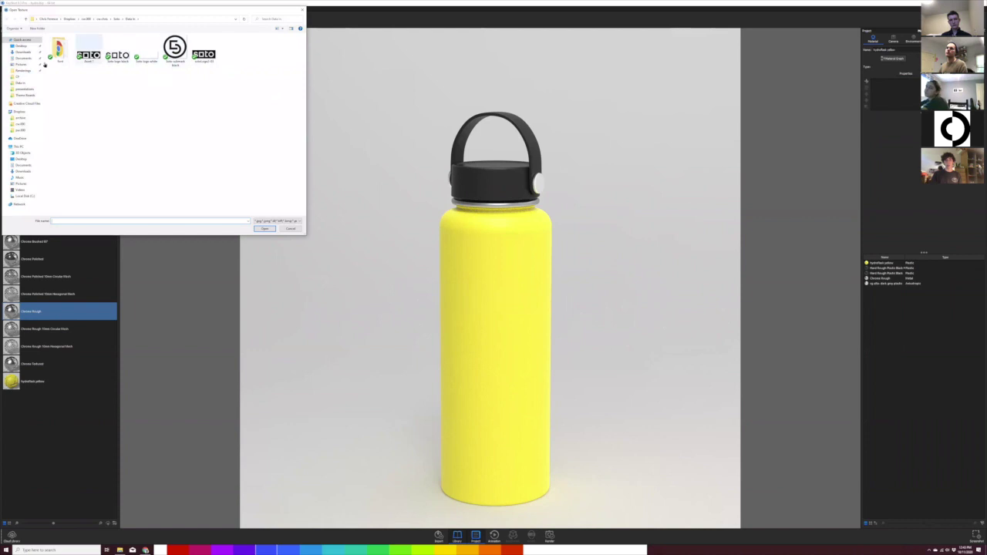
left_click(22, 46)
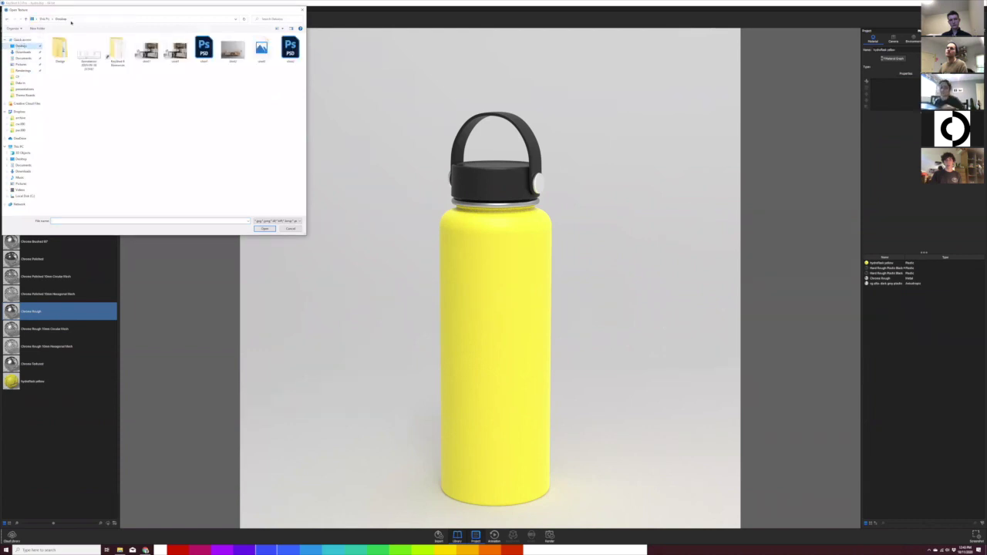
left_click(23, 131)
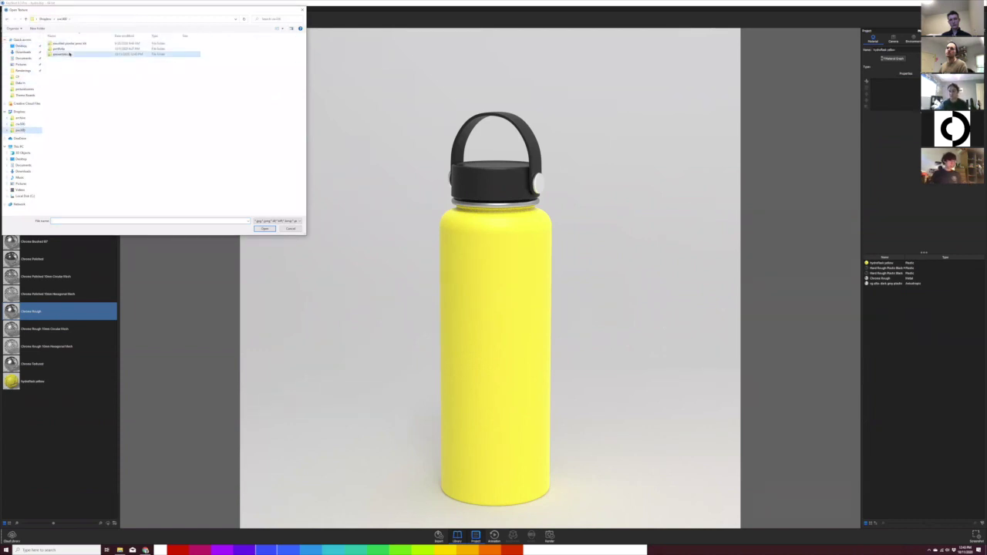
double_click(70, 54)
left_click(69, 54)
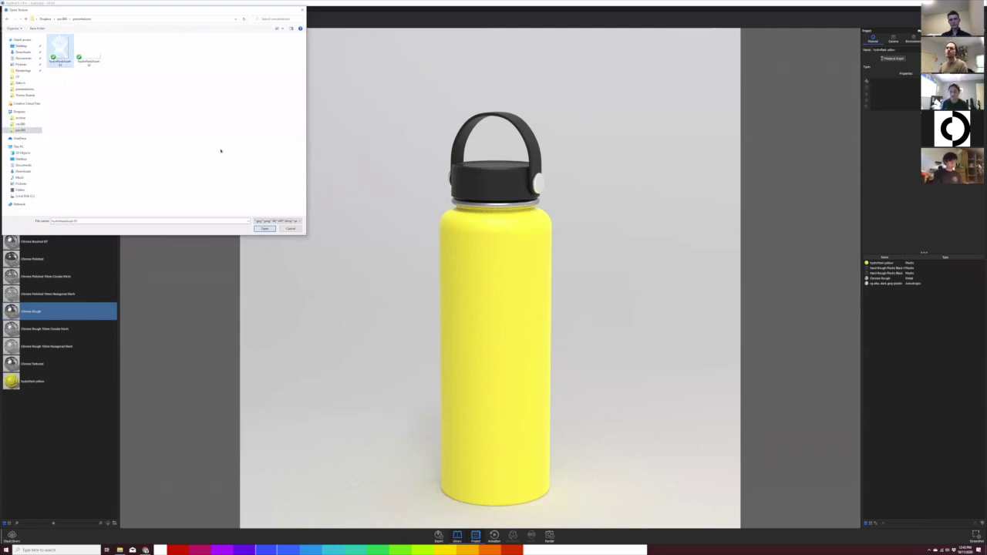
left_click(264, 229)
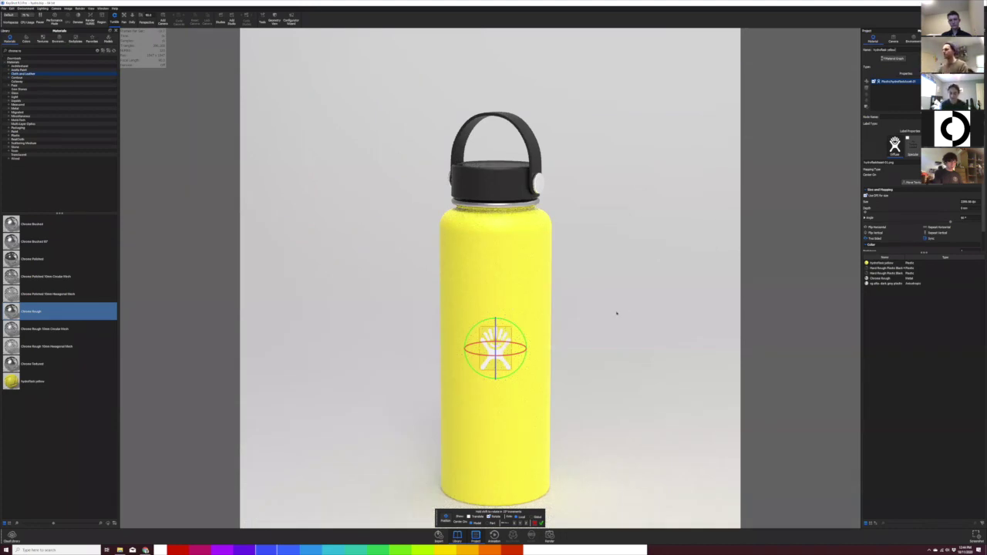
Step: Move the hand-logo label to the upper front of the bottle body and accept the placement
left_click_drag(672, 300, 749, 286)
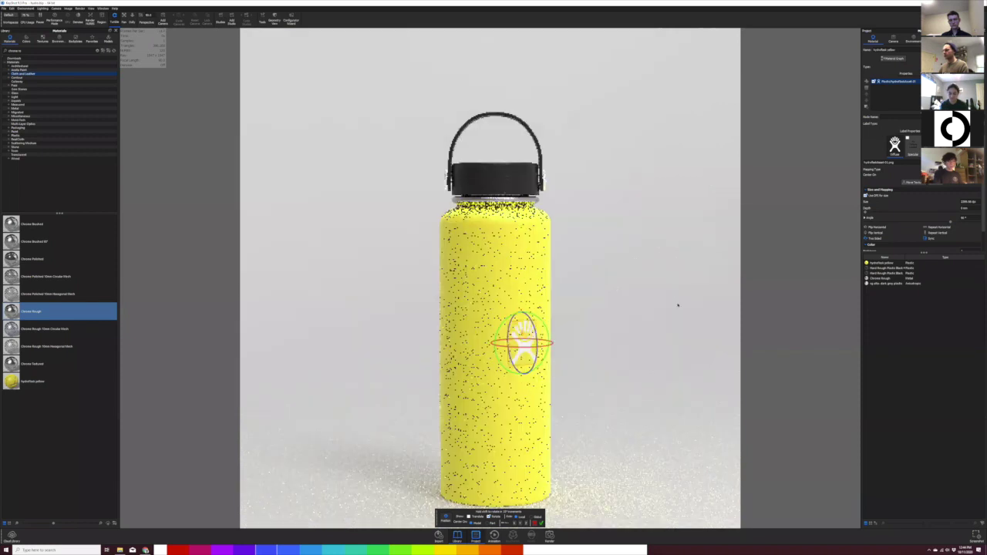
left_click_drag(689, 403, 570, 284)
left_click_drag(575, 334, 517, 401)
left_click_drag(498, 478, 466, 516)
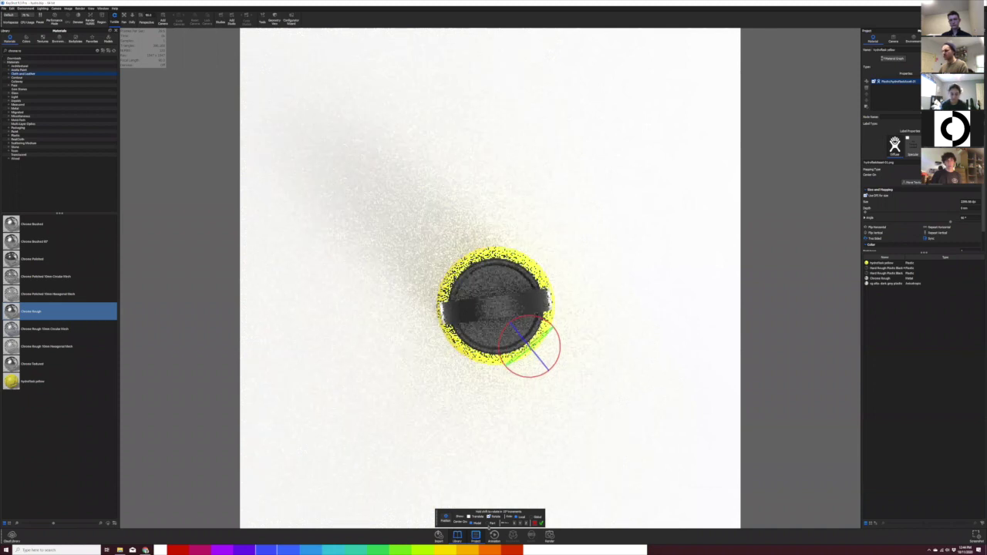
left_click_drag(488, 325, 474, 300)
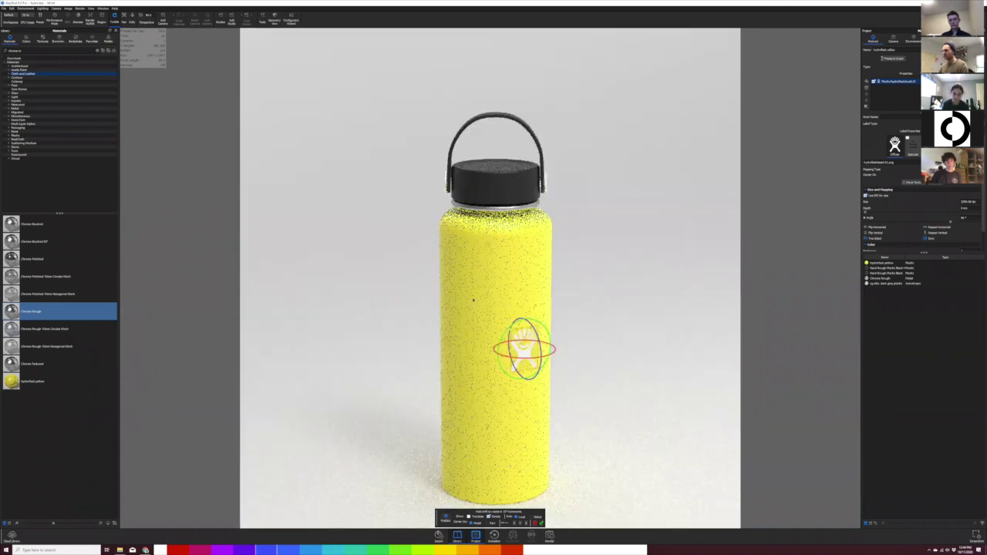
left_click_drag(502, 383, 499, 317)
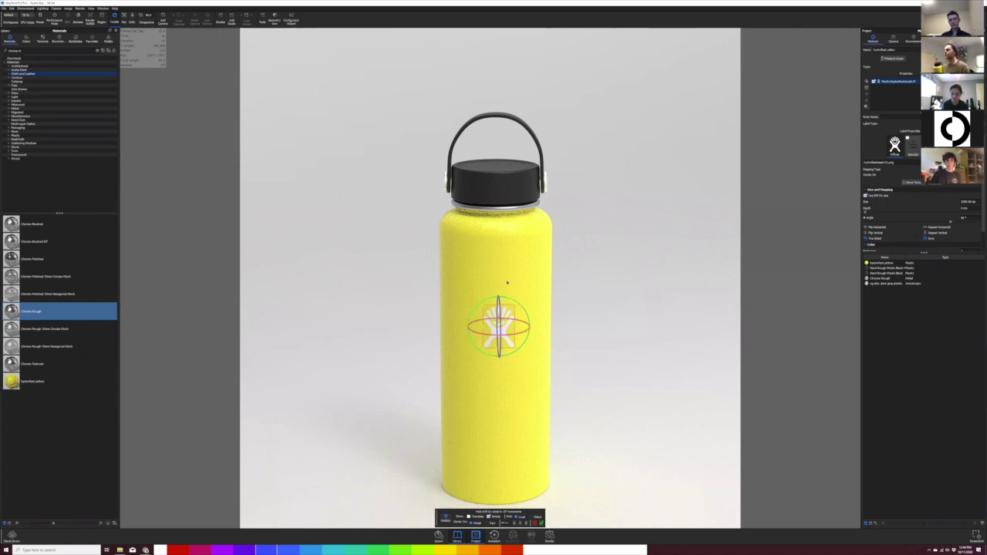
left_click(495, 282)
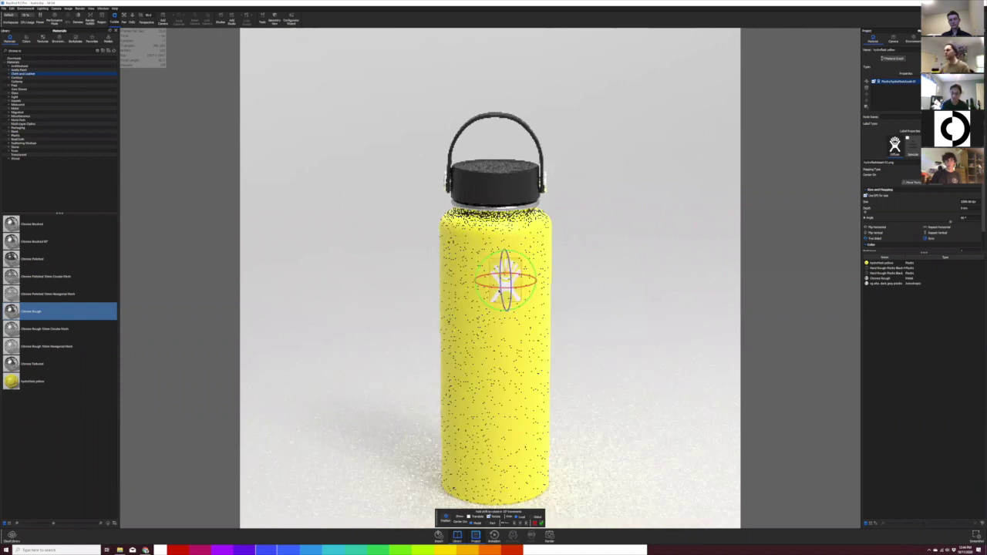
left_click(495, 282)
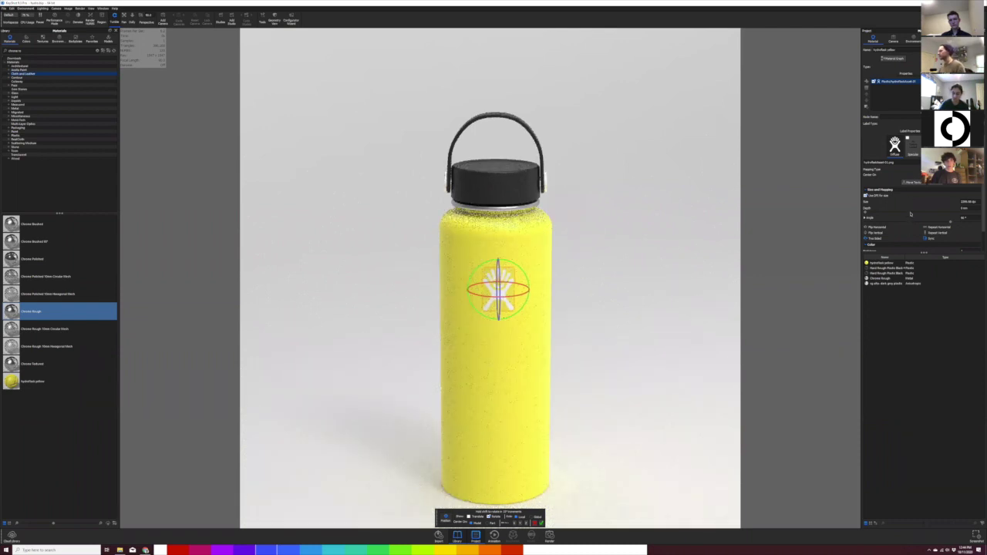
scroll(879, 237, "down", 1)
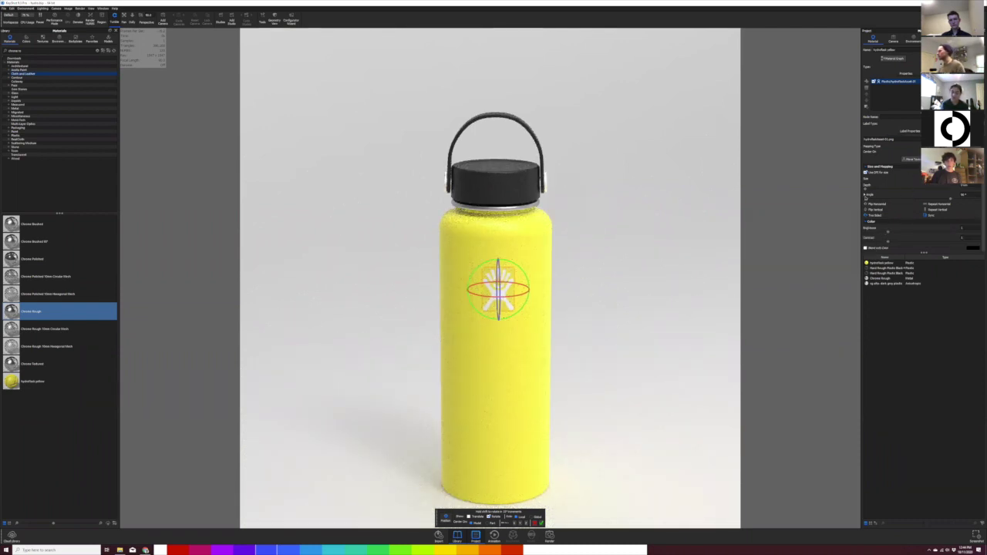
left_click(913, 161)
left_click(913, 161)
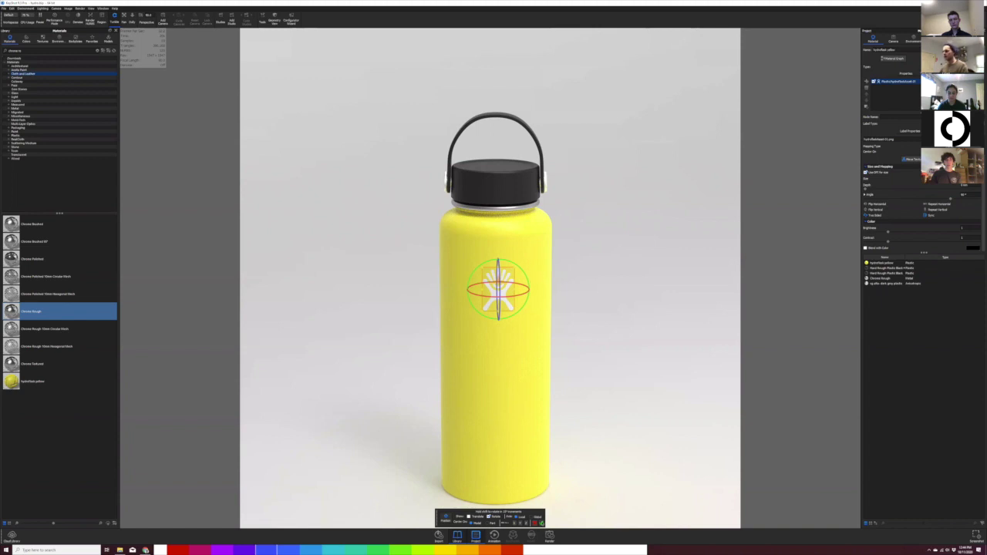
left_click(542, 523)
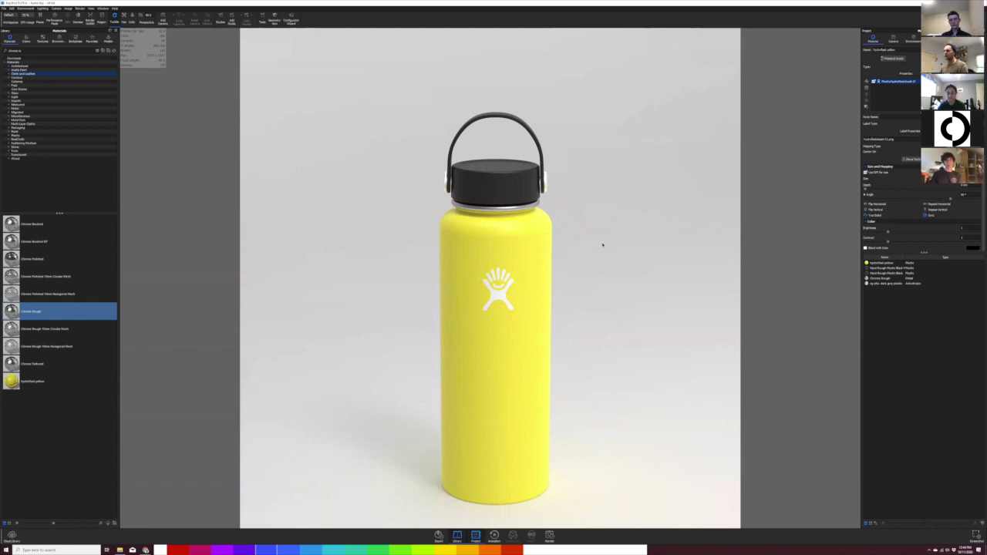
Step: Use Move Texture to nudge the hand logo slightly towards the bottle's centre line and accept the placement
left_click(912, 159)
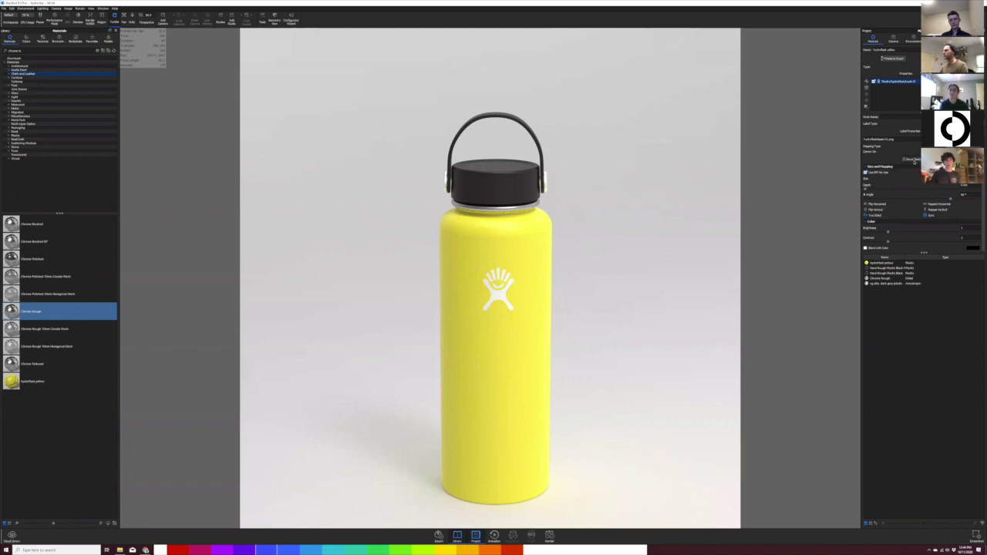
left_click_drag(494, 292, 497, 292)
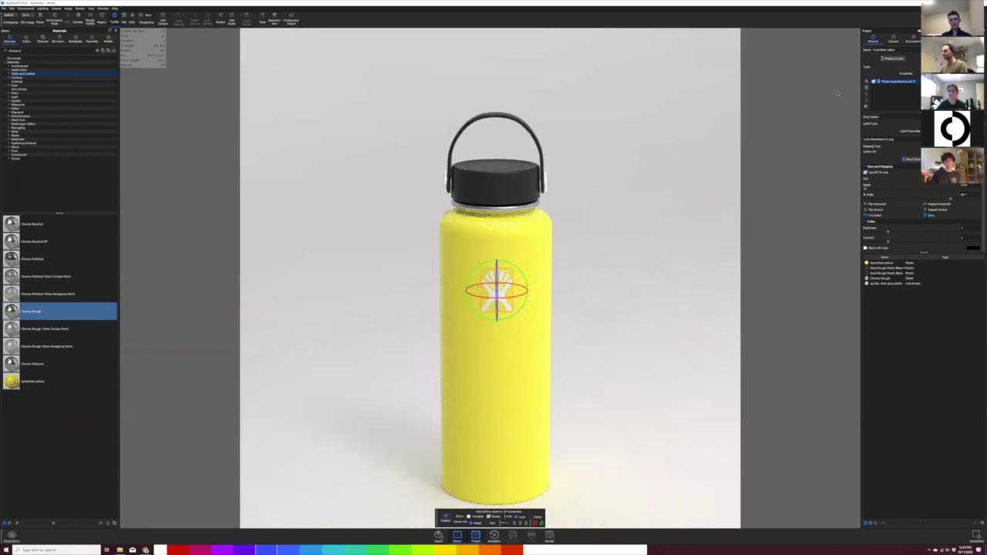
left_click(541, 523)
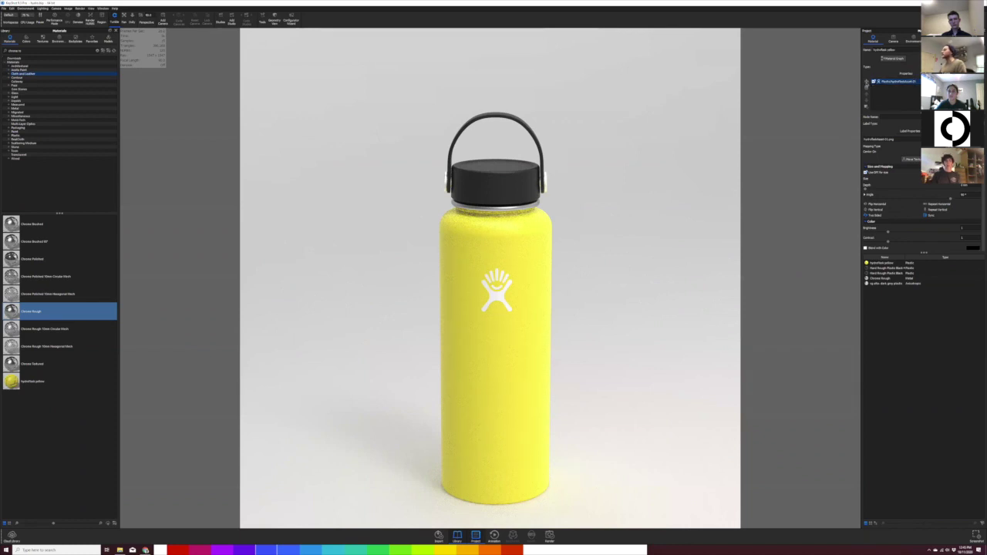
Step: Add a second texture label to the body material using the white Hydro Flask wordmark image
left_click(867, 82)
left_click(878, 84)
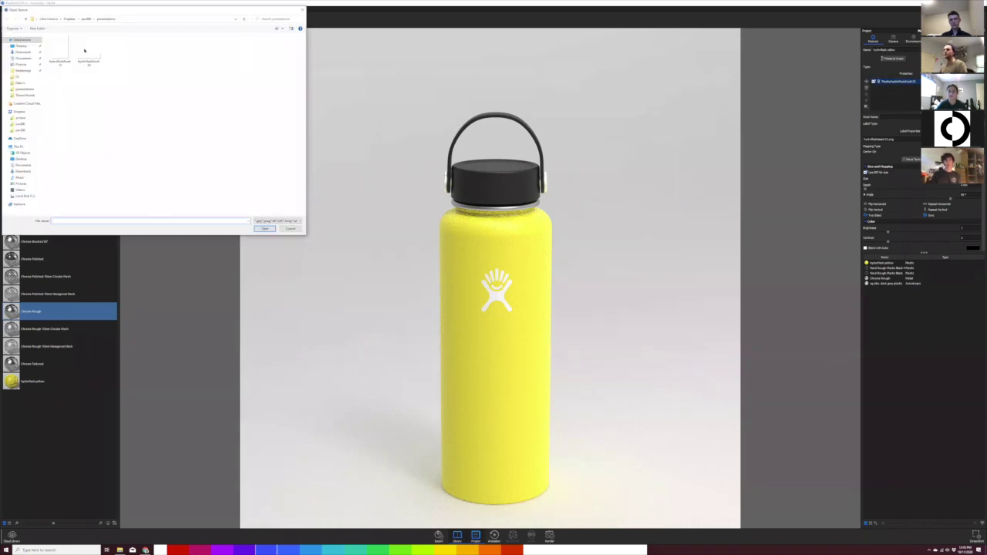
left_click(88, 51)
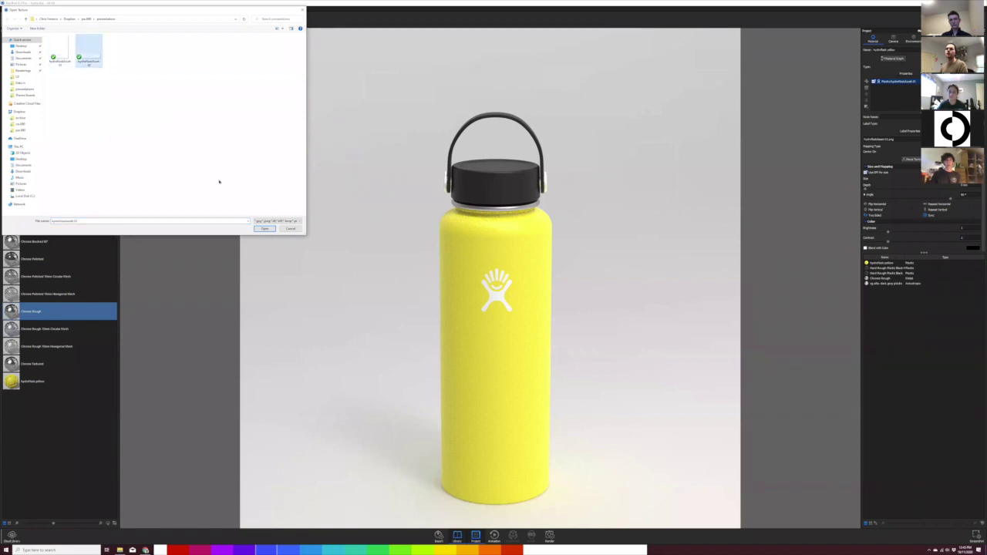
left_click(263, 228)
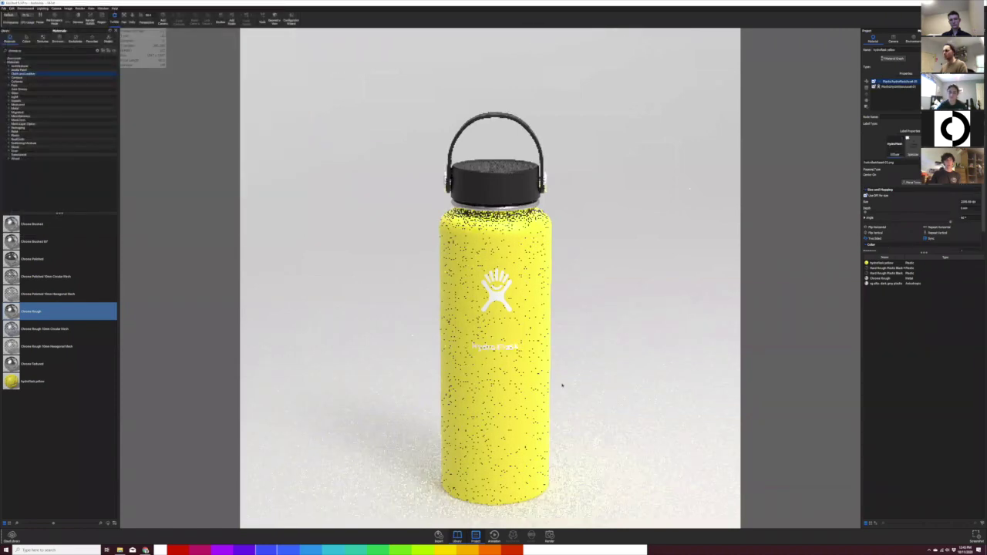
middle_click_drag(530, 297, 521, 237)
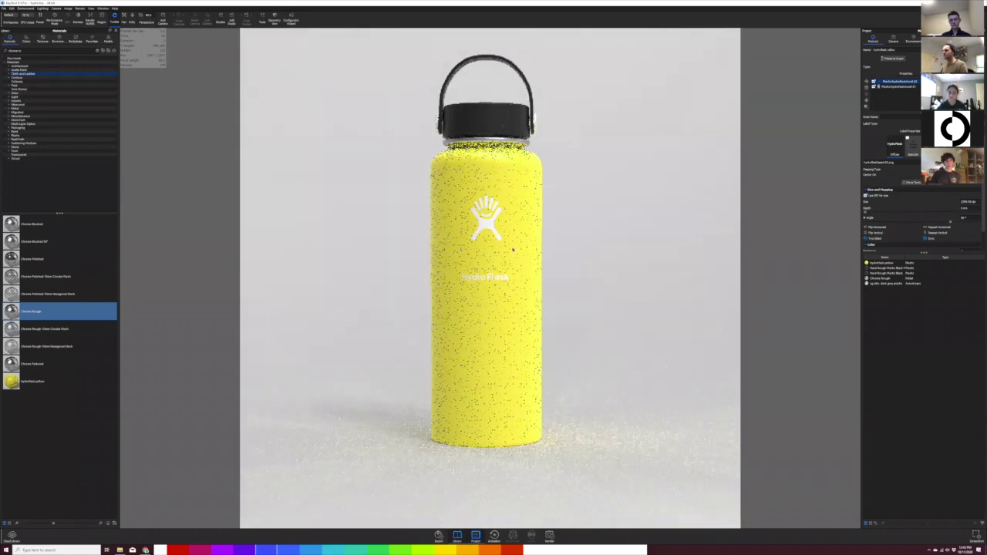
Step: Move the Hydro Flask text label straight down to just above the bottle's base and accept its placement
left_click(469, 518)
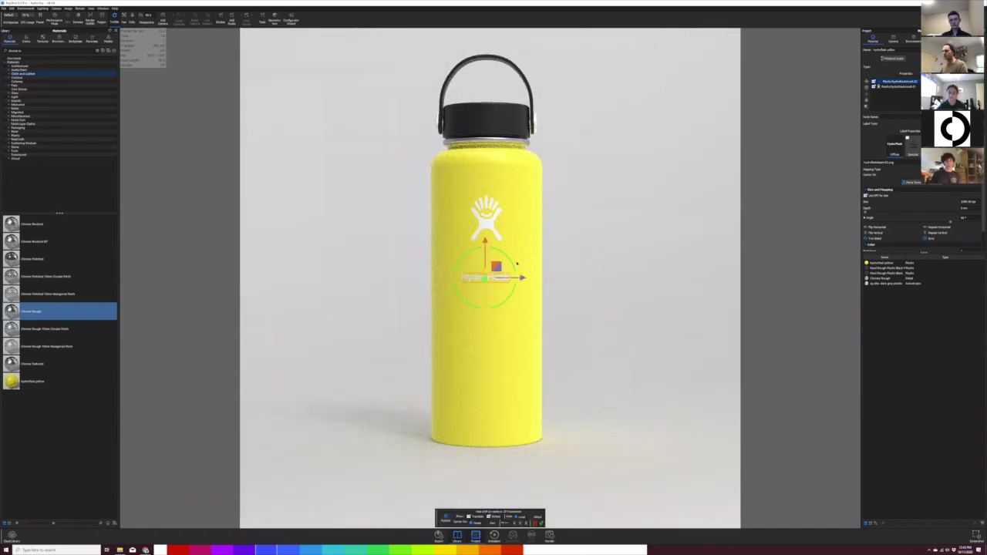
left_click_drag(486, 245, 505, 359)
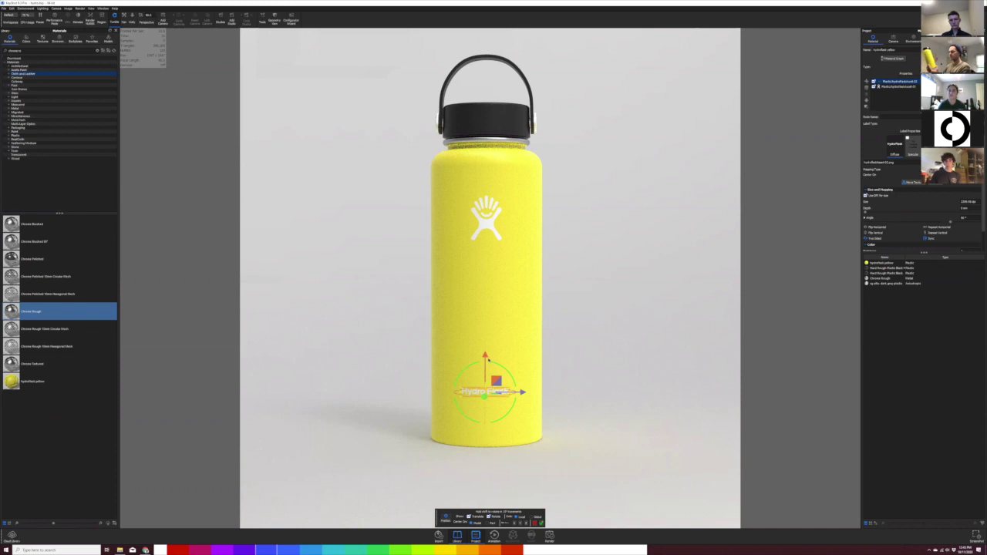
left_click_drag(489, 380, 493, 376)
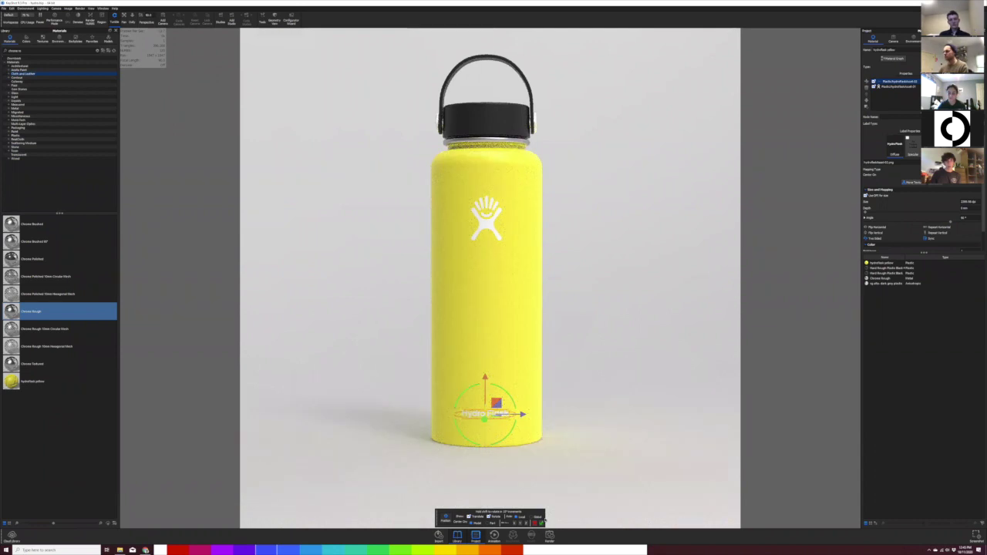
left_click(541, 523)
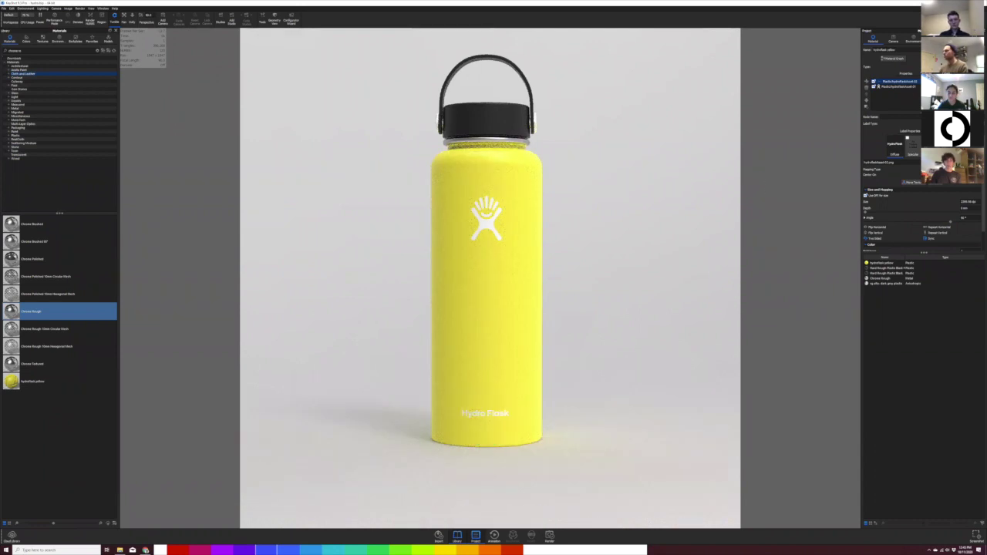
Step: Move the white figure logo label slightly up toward the bottle's shoulder and accept its placement
left_click(898, 86)
left_click(911, 182)
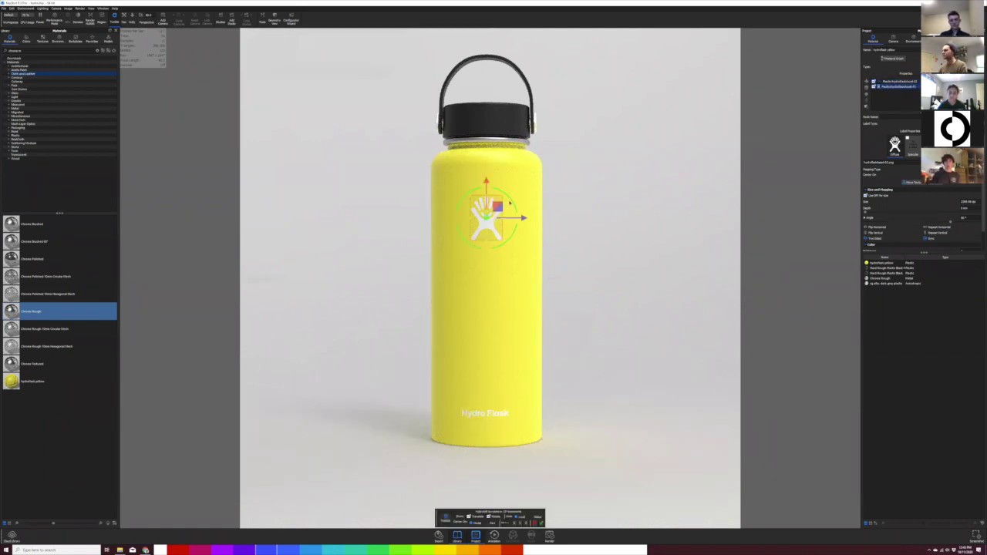
left_click_drag(496, 209, 496, 389)
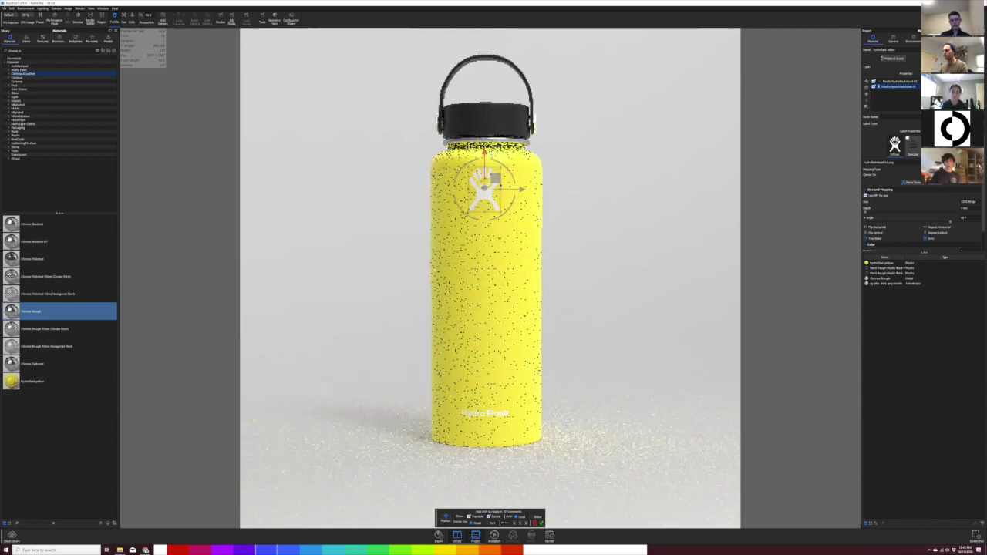
left_click_drag(498, 184, 496, 188)
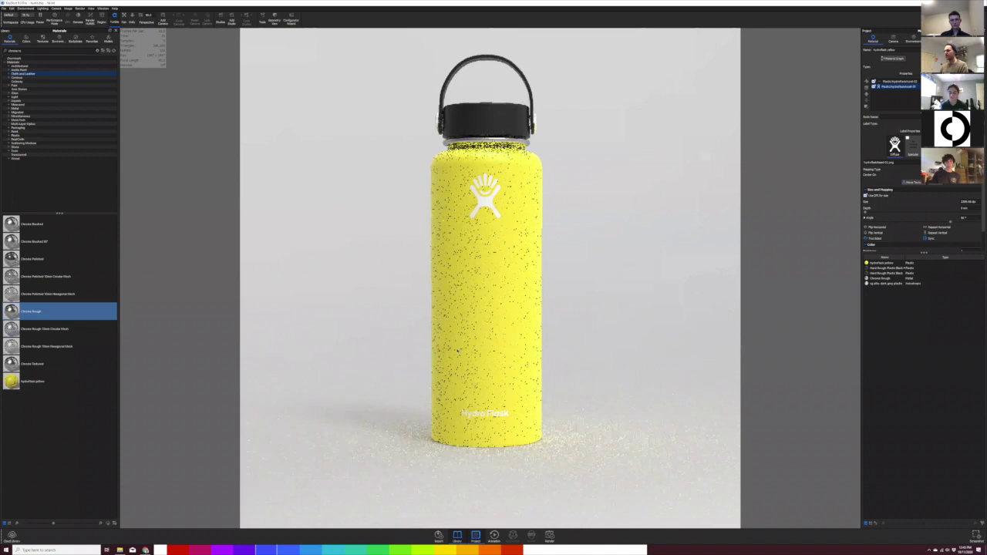
left_click_drag(517, 347, 475, 361)
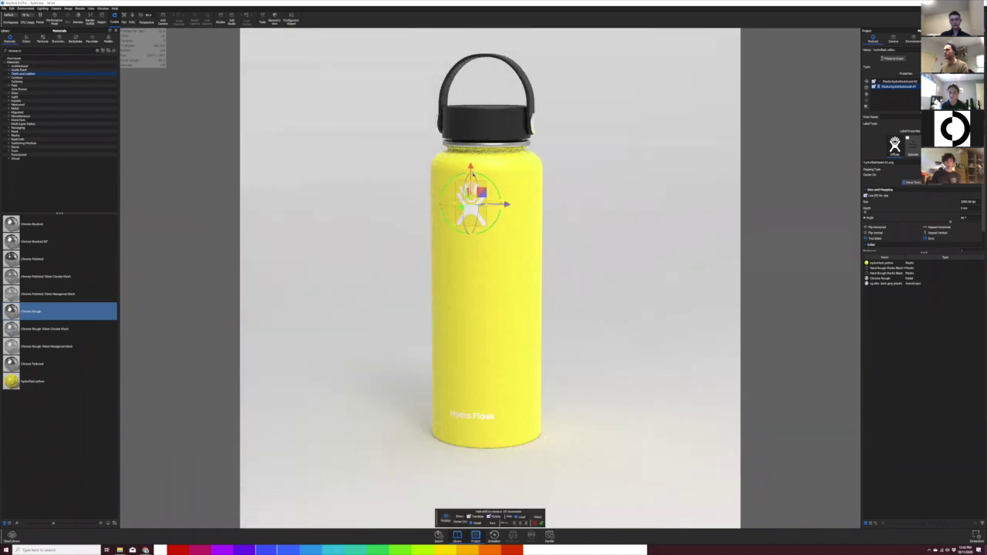
left_click_drag(470, 168, 470, 171)
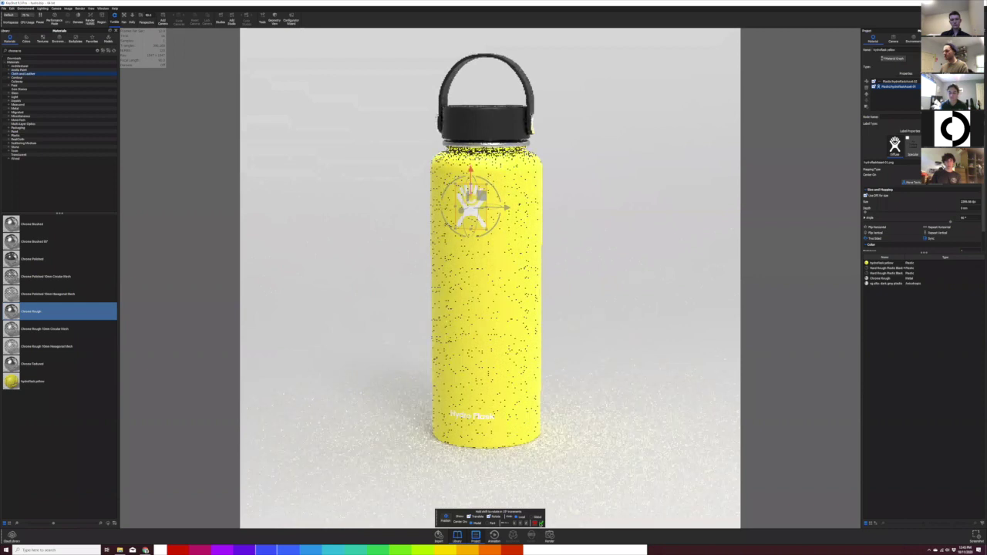
left_click(541, 523)
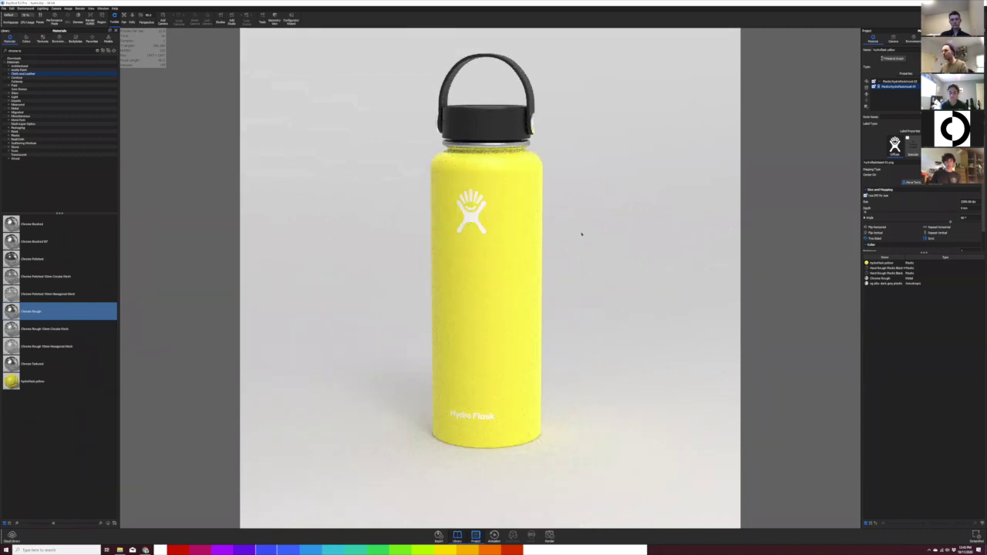
Step: Replace the scene's lighting environment with the All Black 4K environment from the library
left_click_drag(590, 236, 560, 238)
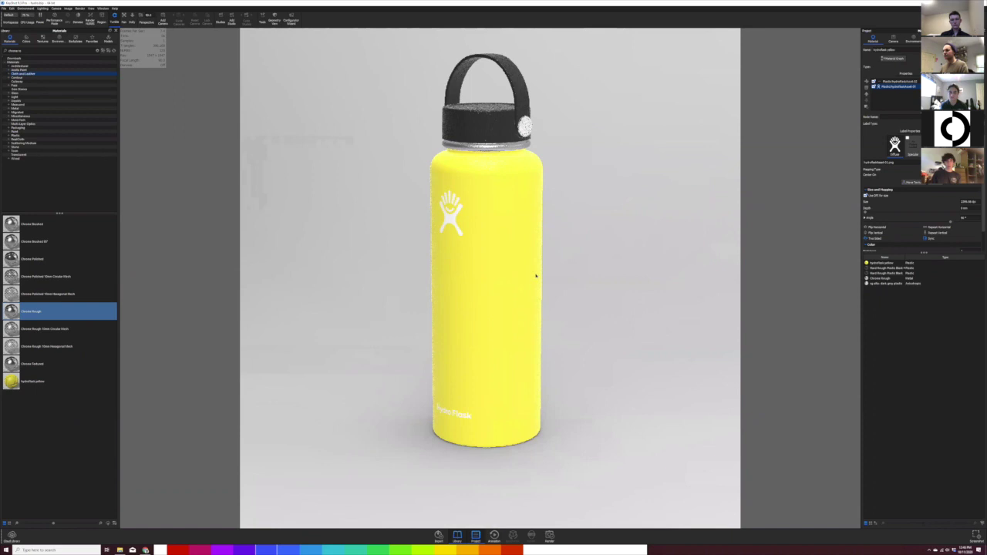
scroll(536, 285, "up", 4)
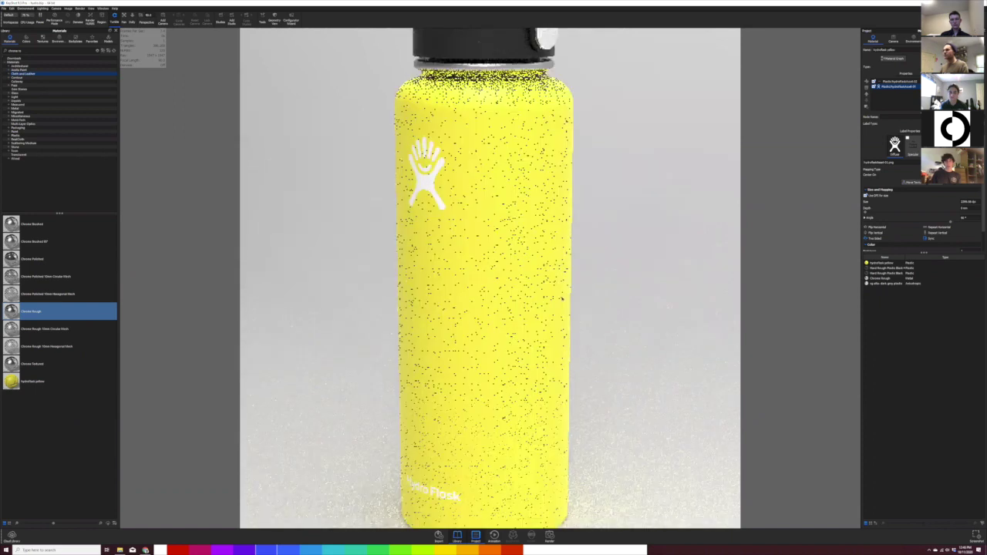
scroll(563, 294, "down", 4)
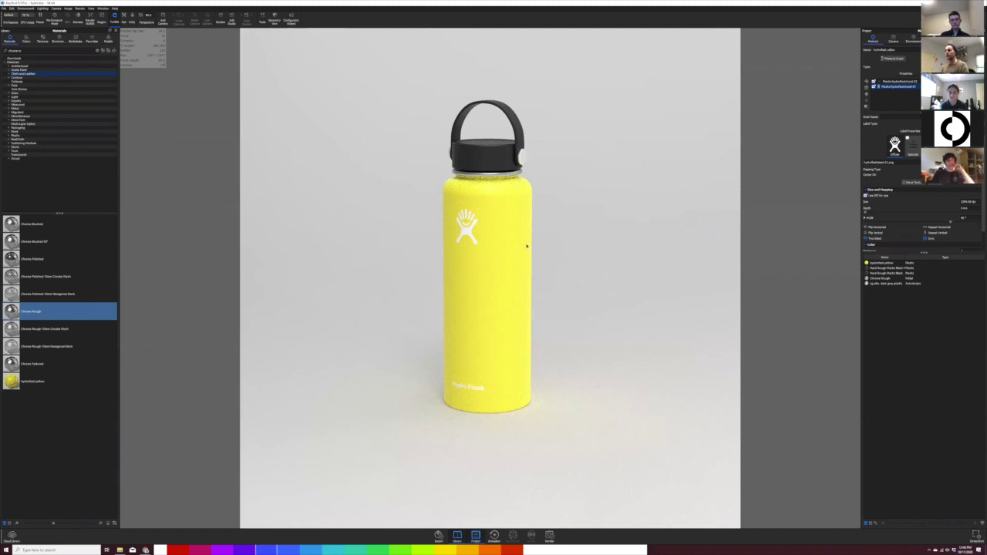
left_click_drag(436, 289, 442, 284)
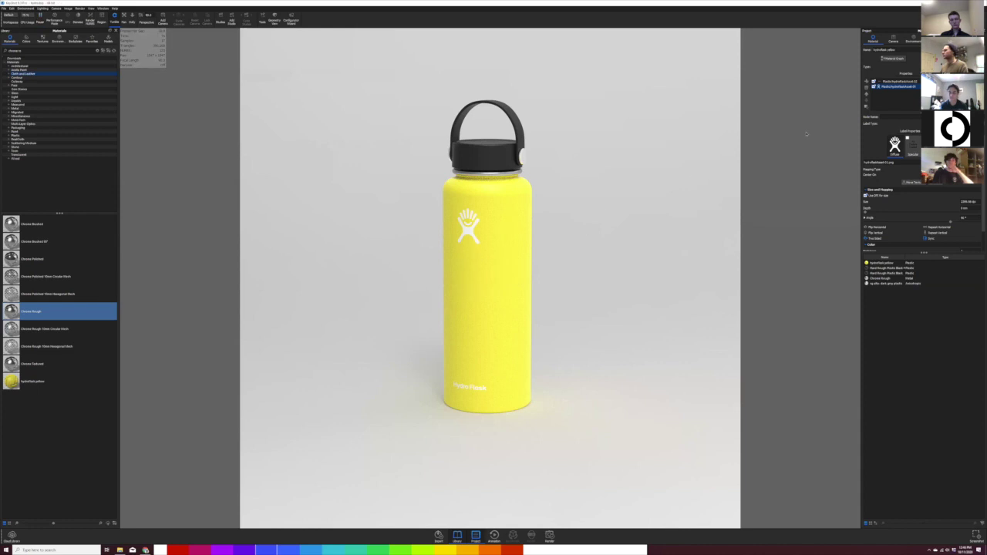
left_click(973, 39)
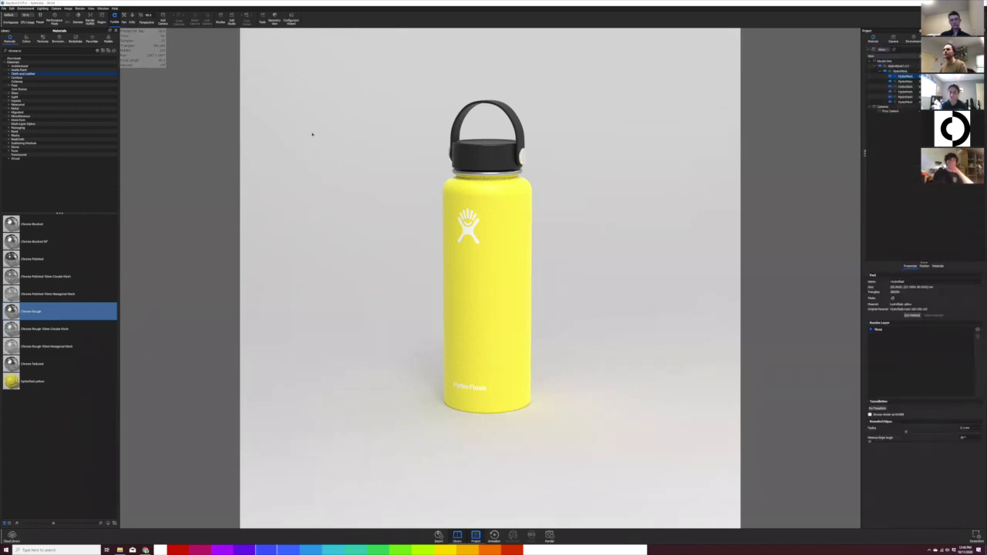
left_click(915, 39)
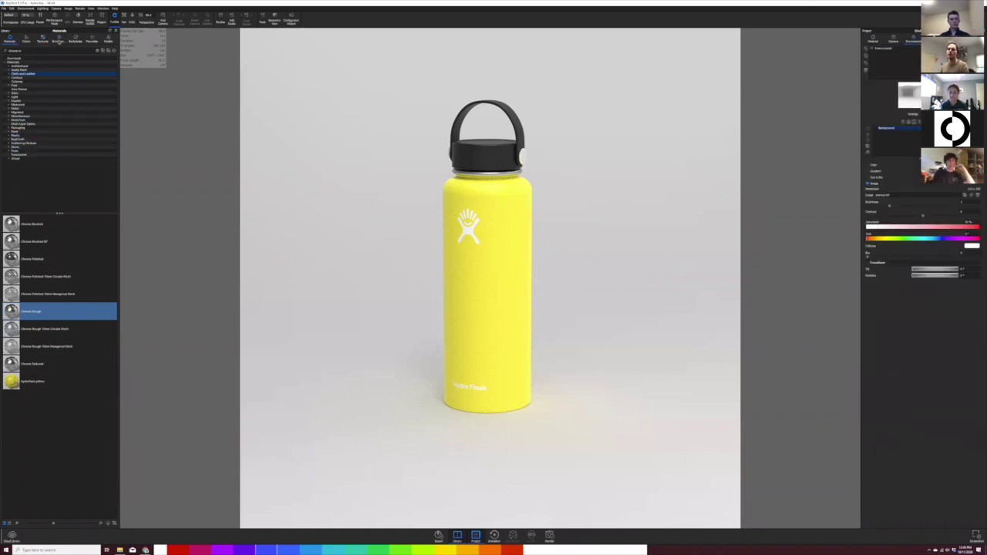
left_click(58, 39)
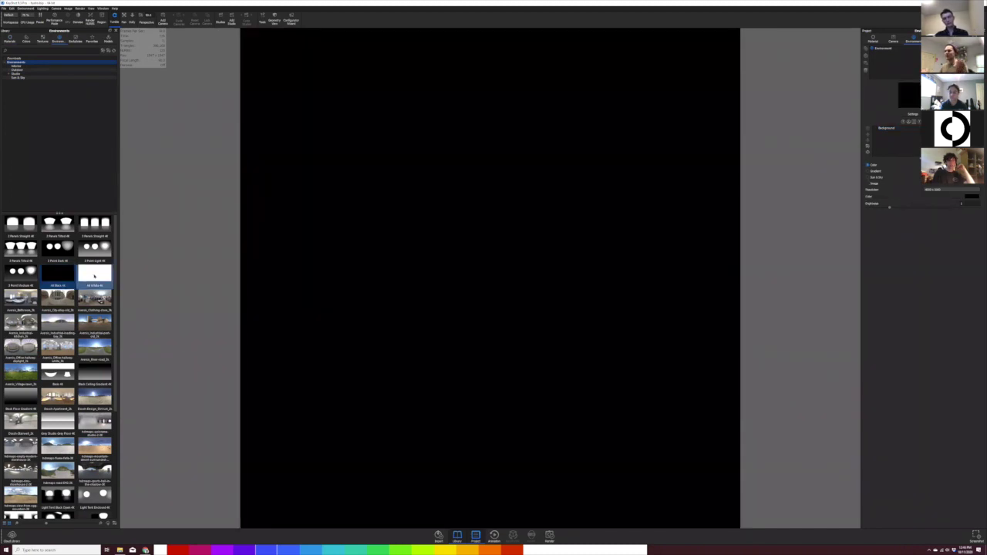
mouse_move(94, 275)
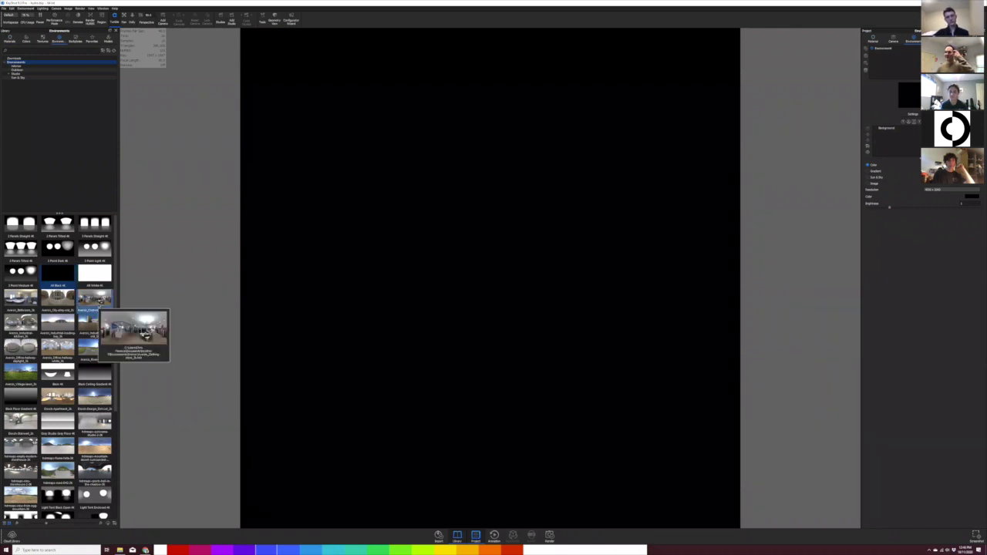
Step: Add a pin light to the environment and switch the background to a solid black color
left_click(903, 122)
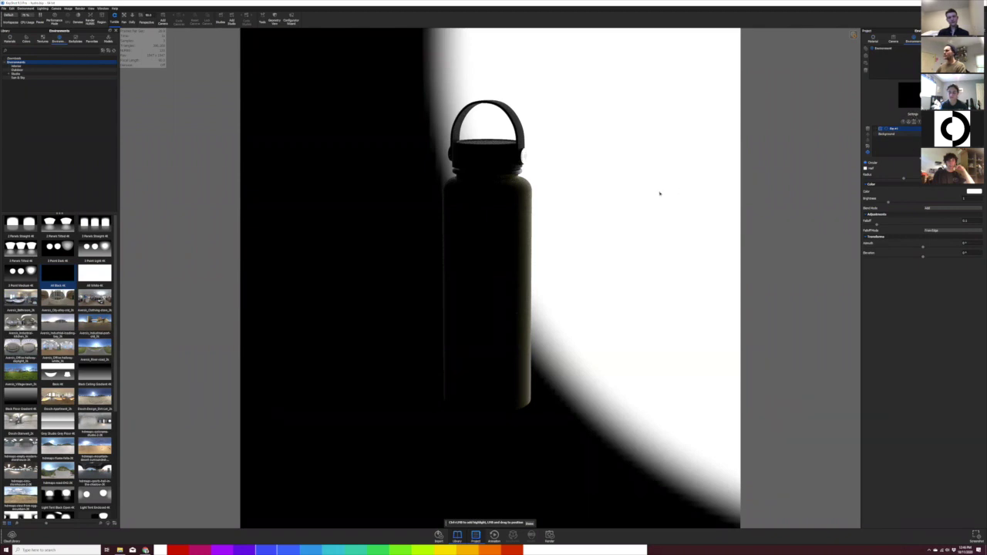
left_click(913, 115)
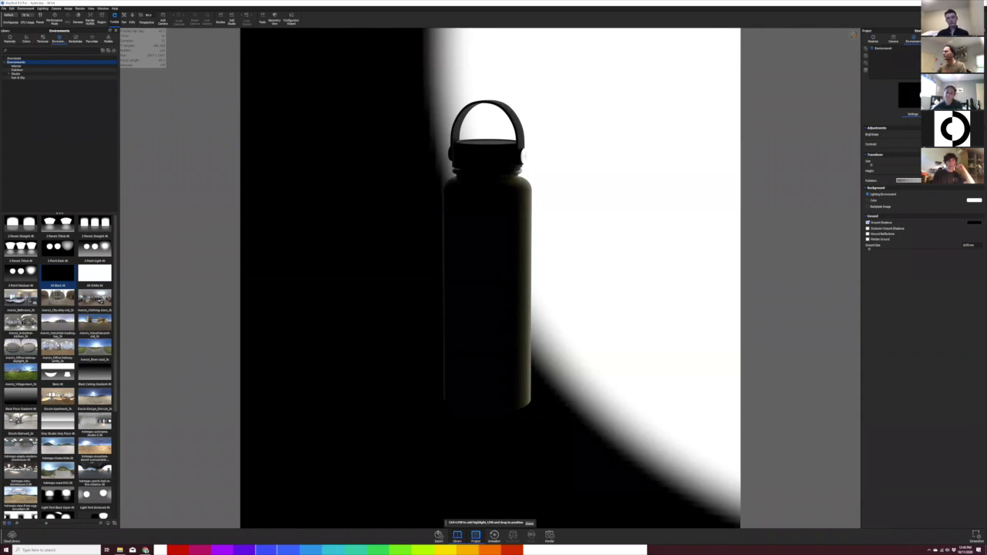
left_click(868, 200)
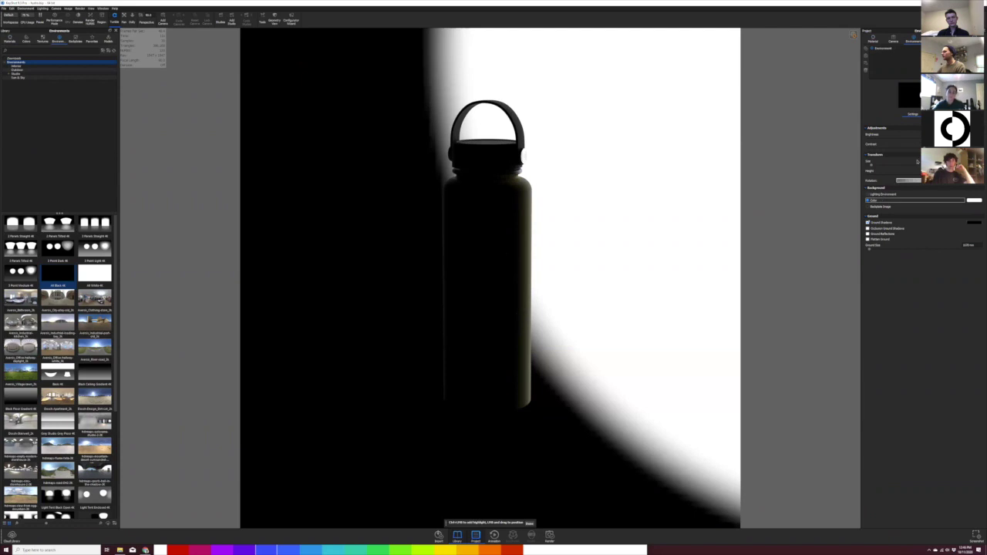
left_click(972, 200)
left_click_drag(876, 63, 877, 74)
left_click(932, 181)
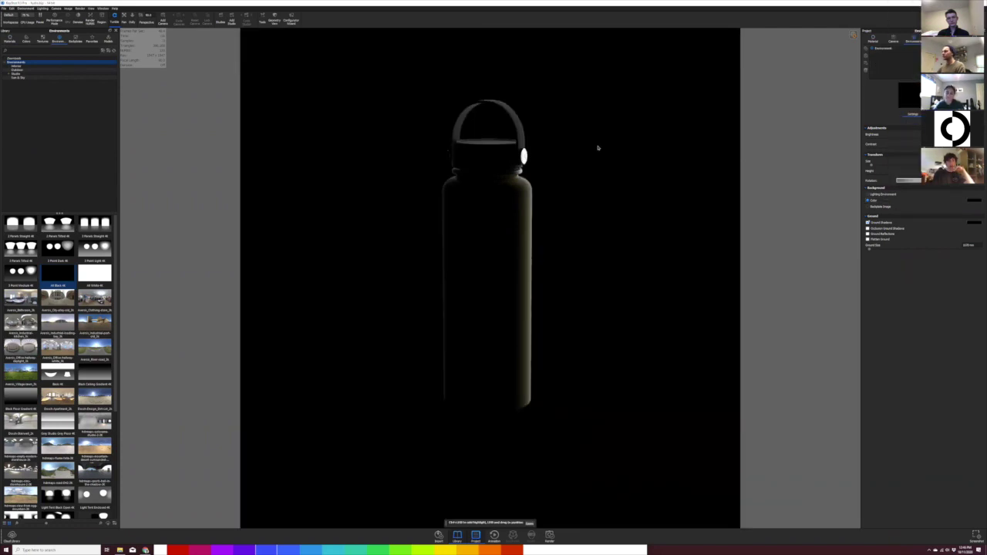
Step: Return to the environment's light editor and reposition the pin light around the bottle
left_click(932, 114)
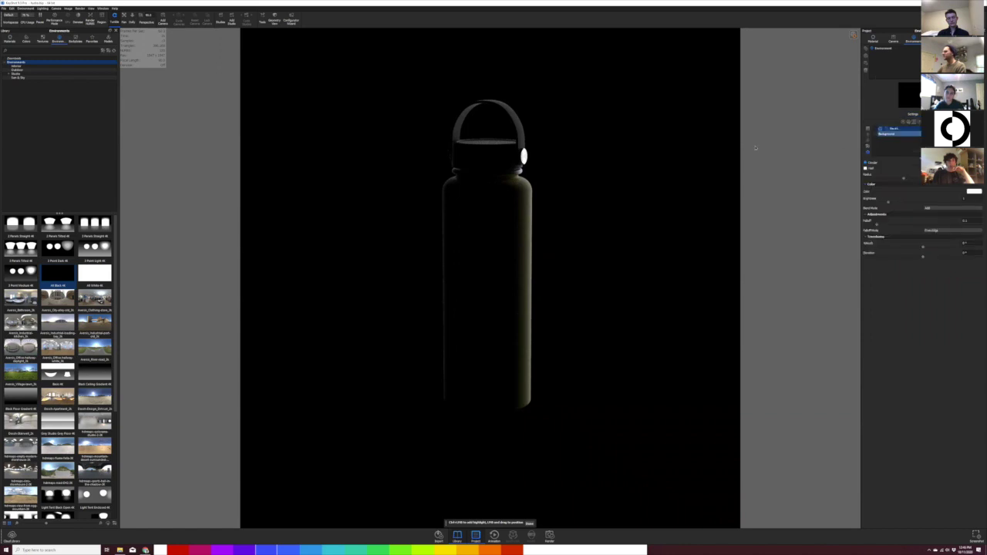
left_click_drag(505, 271, 488, 167)
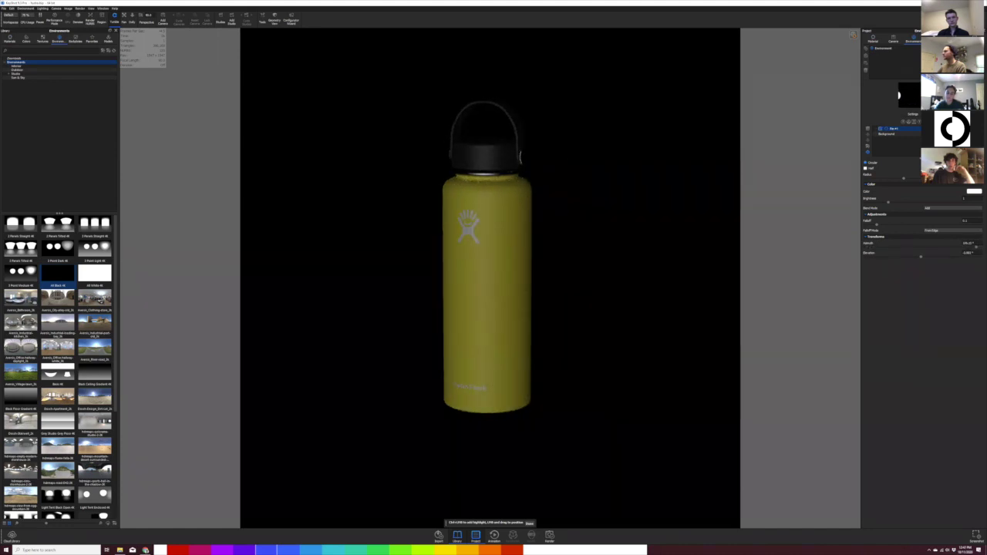
mouse_move(474, 186)
left_mouse_down()
mouse_move(476, 167)
mouse_move(520, 157)
mouse_move(482, 152)
mouse_move(524, 158)
mouse_move(455, 177)
mouse_move(446, 209)
mouse_move(459, 221)
mouse_move(440, 221)
left_mouse_up()
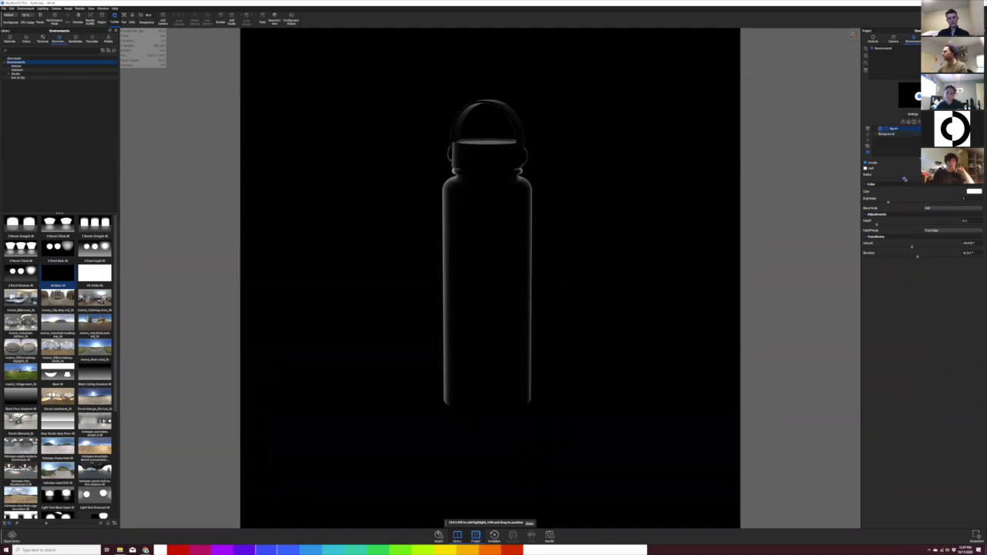
Step: Try a rectangular shape for the pin light, set it back to a circle, and raise its brightness to about 1.85
left_click(963, 203)
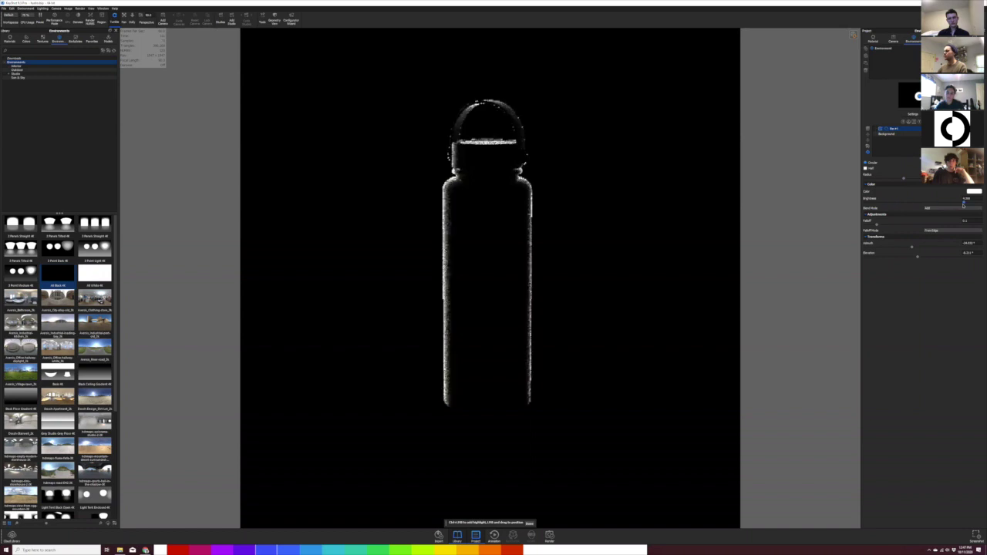
left_click(916, 203)
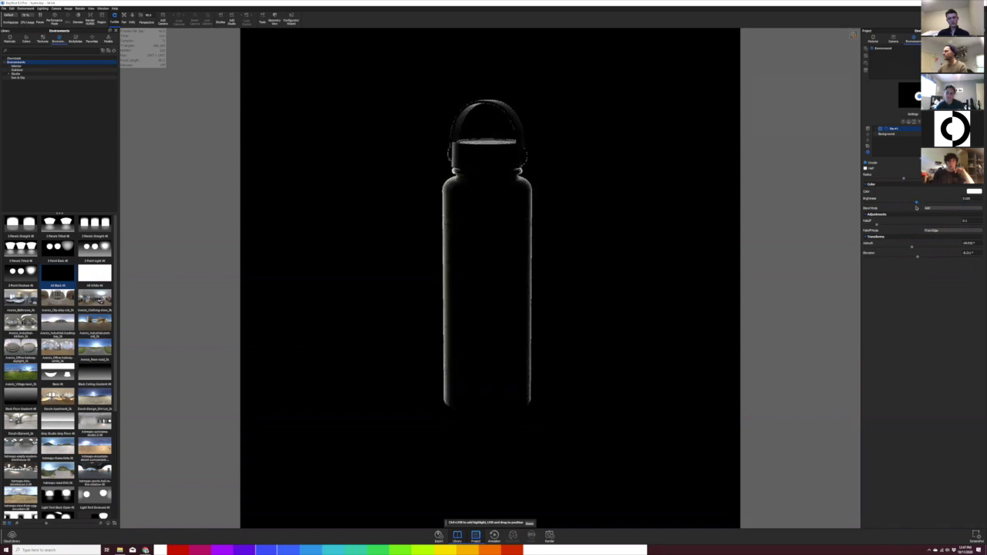
left_click(926, 162)
left_click(867, 174)
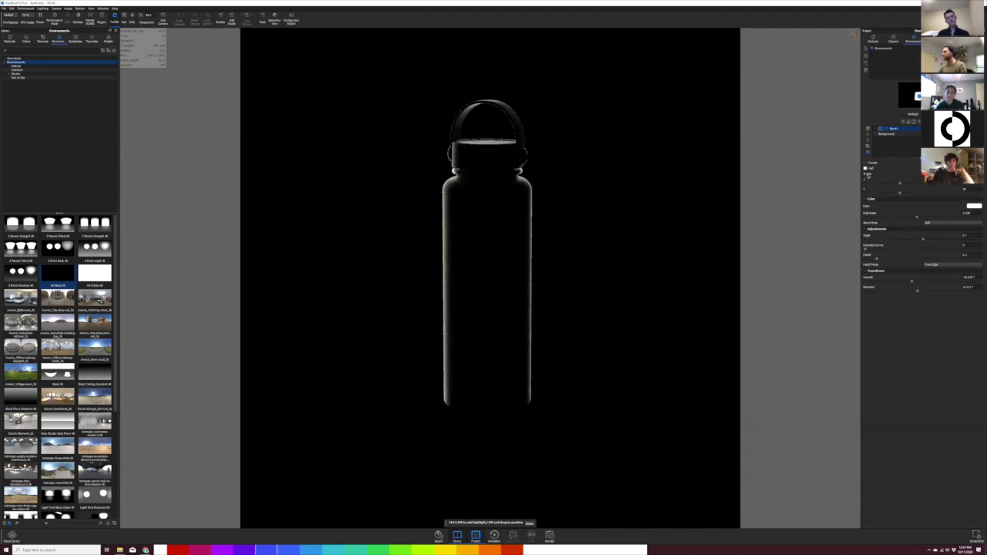
left_click(906, 163)
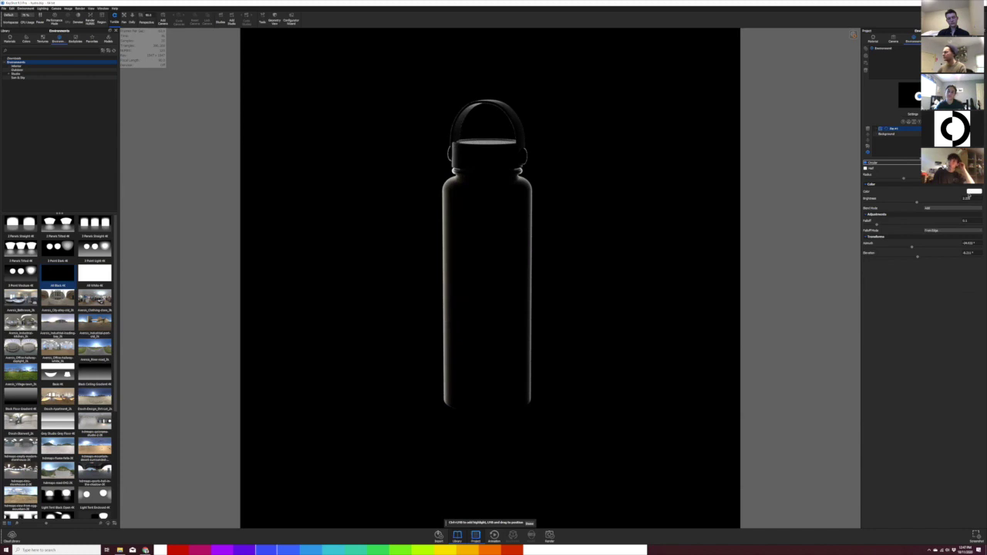
left_click_drag(917, 203, 910, 204)
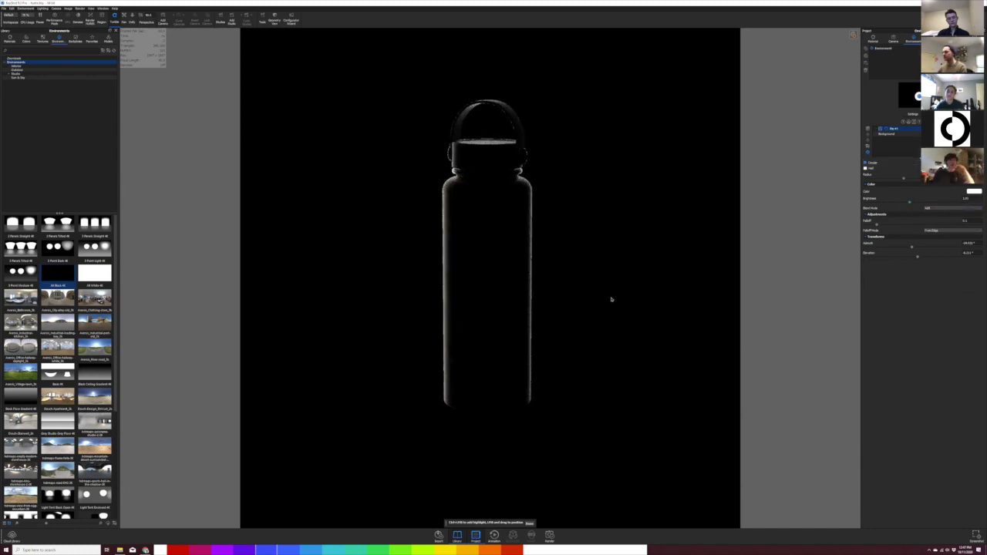
Step: Enlarge the pin light's radius and move it high in the environment so it lights the bottle's front from above
left_click_drag(460, 225, 461, 215)
left_click_drag(905, 96, 900, 88)
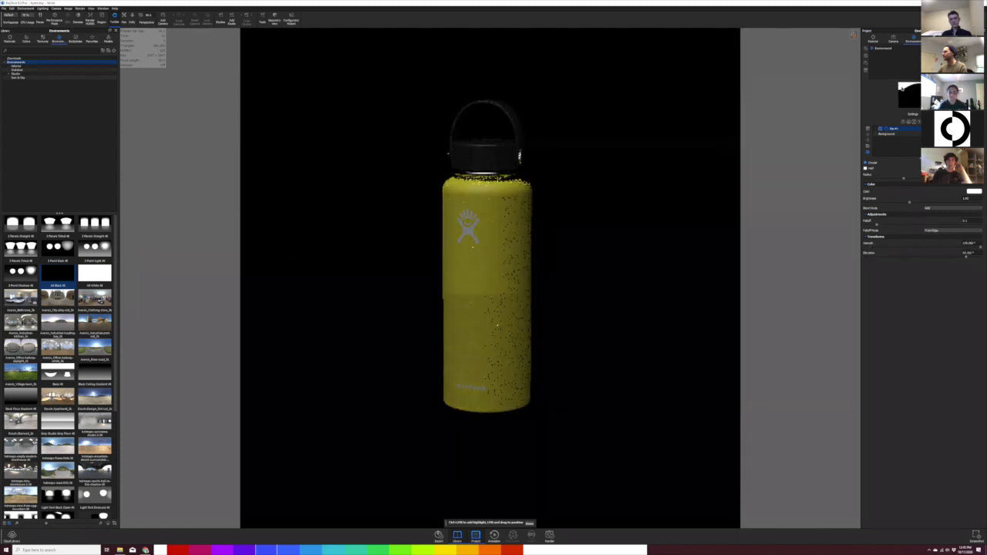
left_click_drag(905, 178, 914, 180)
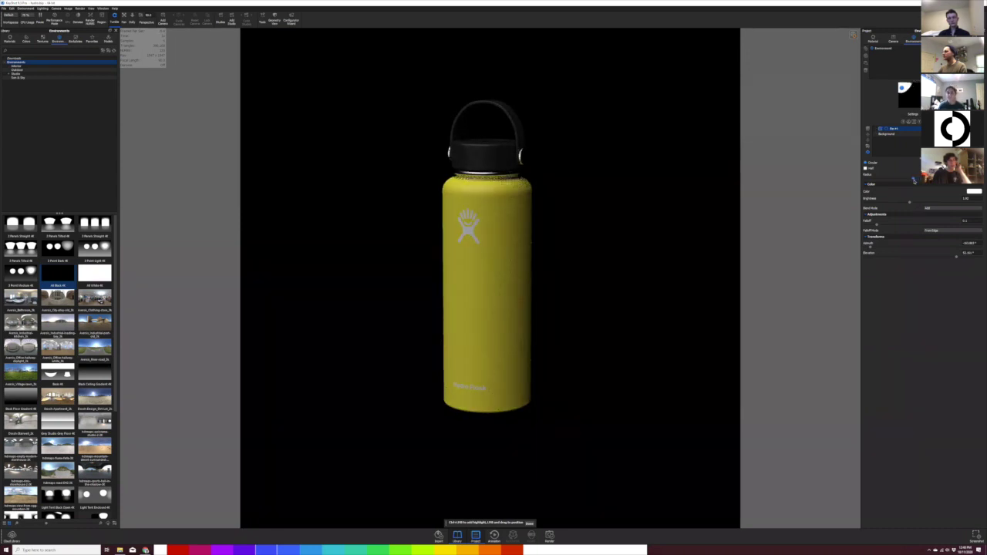
left_click_drag(902, 89, 889, 90)
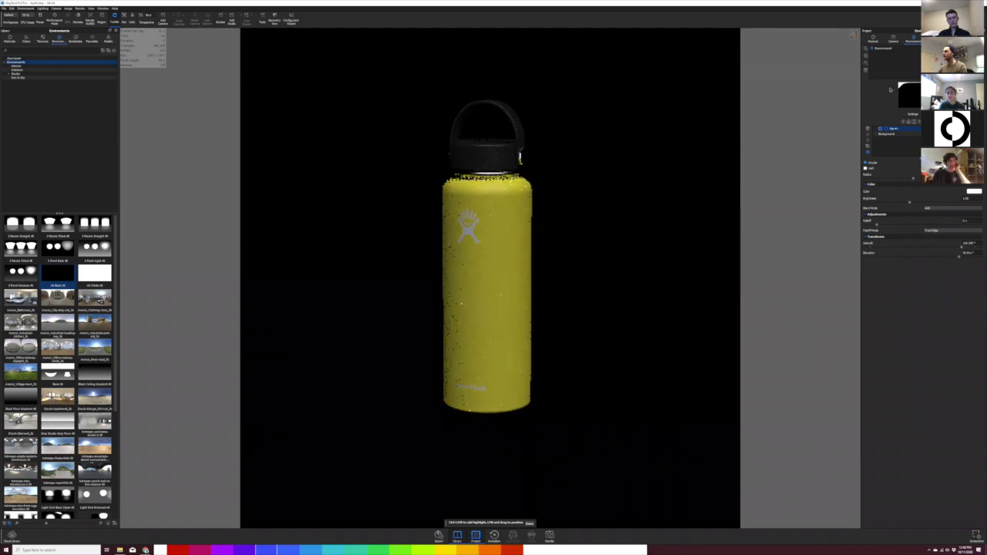
left_click_drag(890, 89, 906, 87)
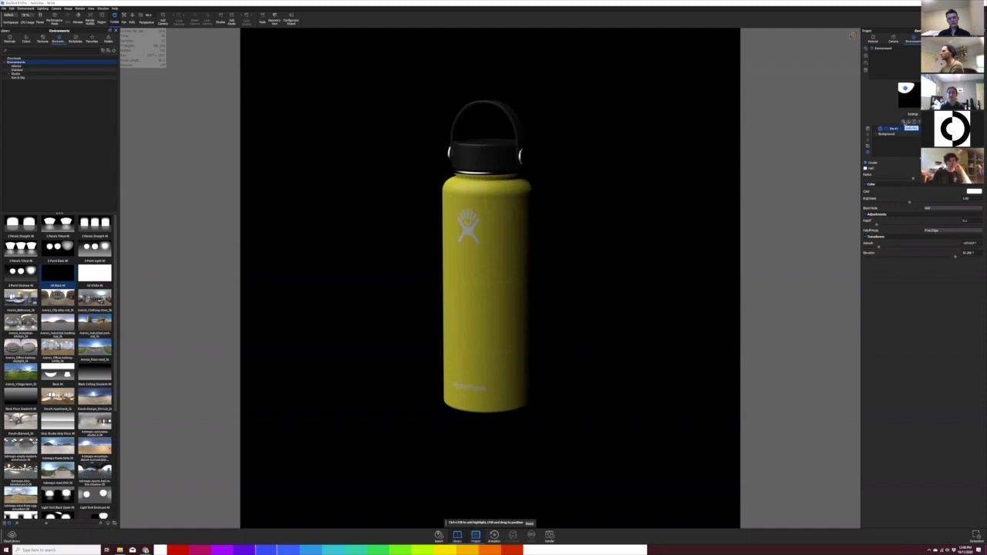
Step: Add a second pin light to the environment, turn off the first one, and move the new light onto the bottle's front
left_click(903, 122)
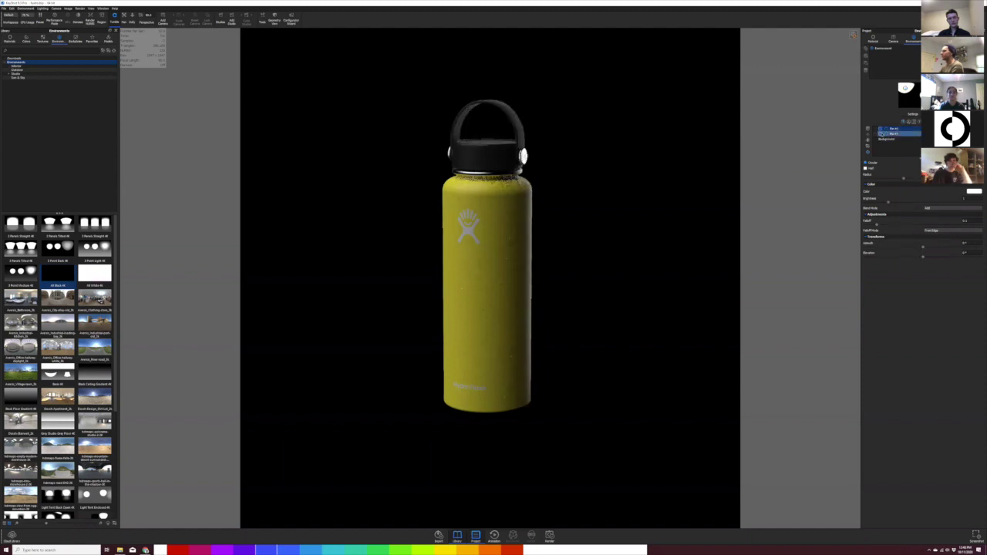
left_click(880, 134)
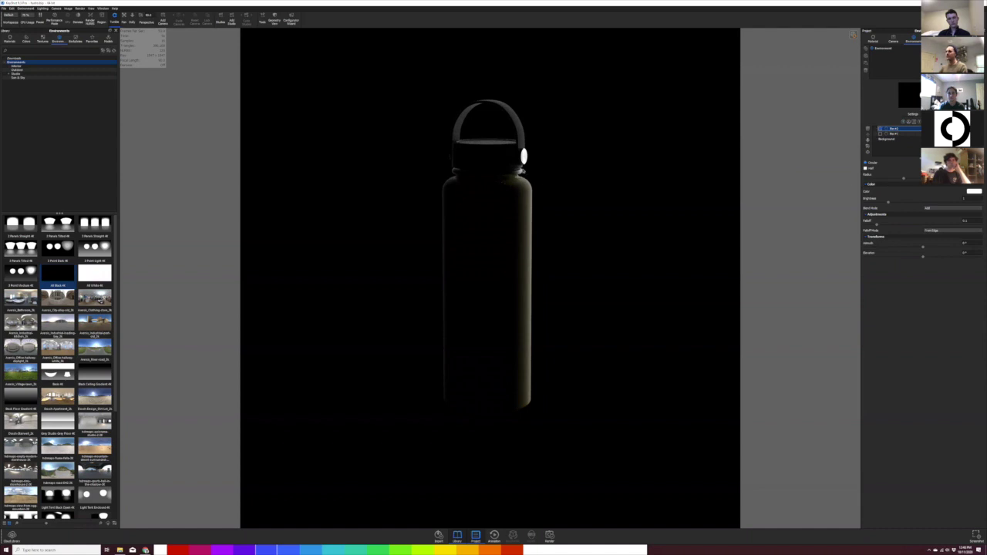
left_click(879, 139)
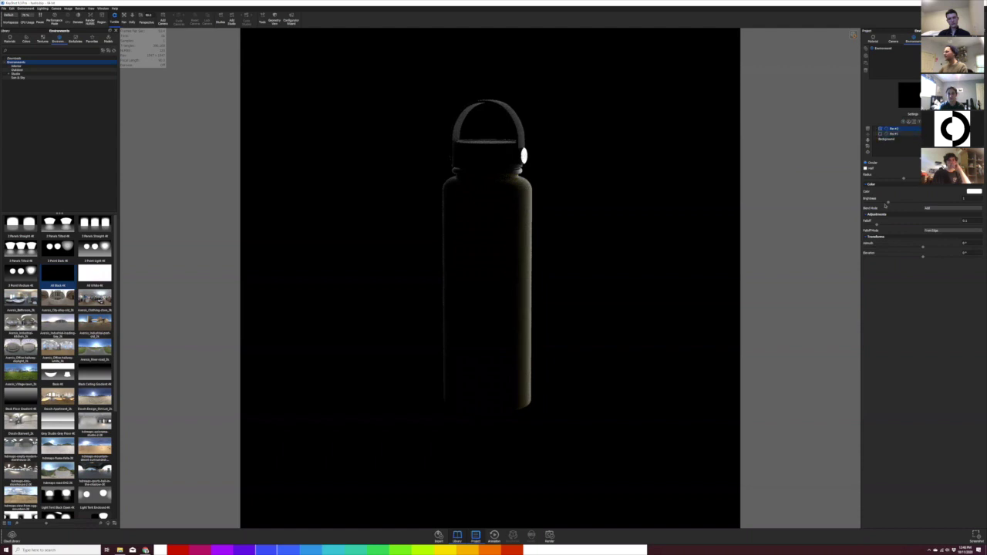
left_click(868, 153)
left_click_drag(529, 156, 550, 175)
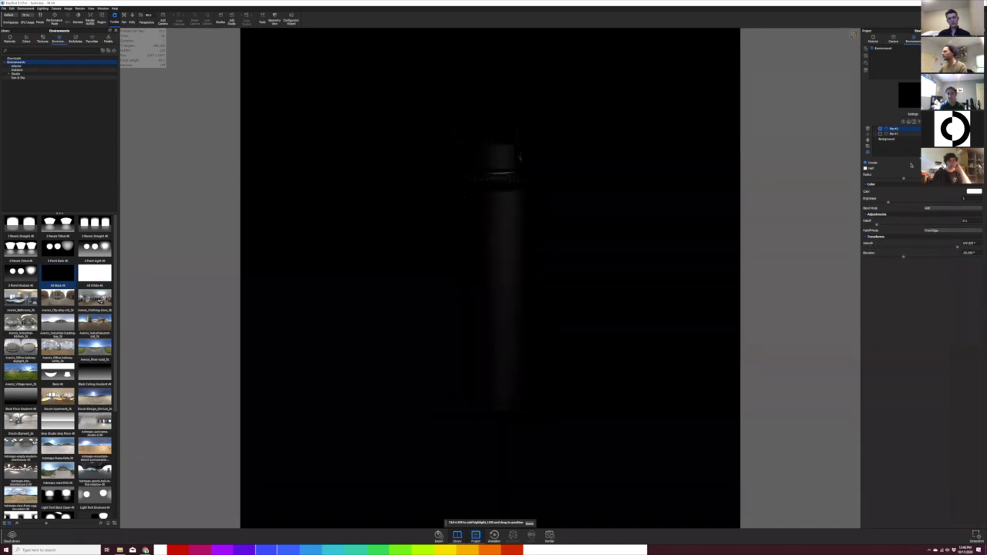
left_click(507, 196)
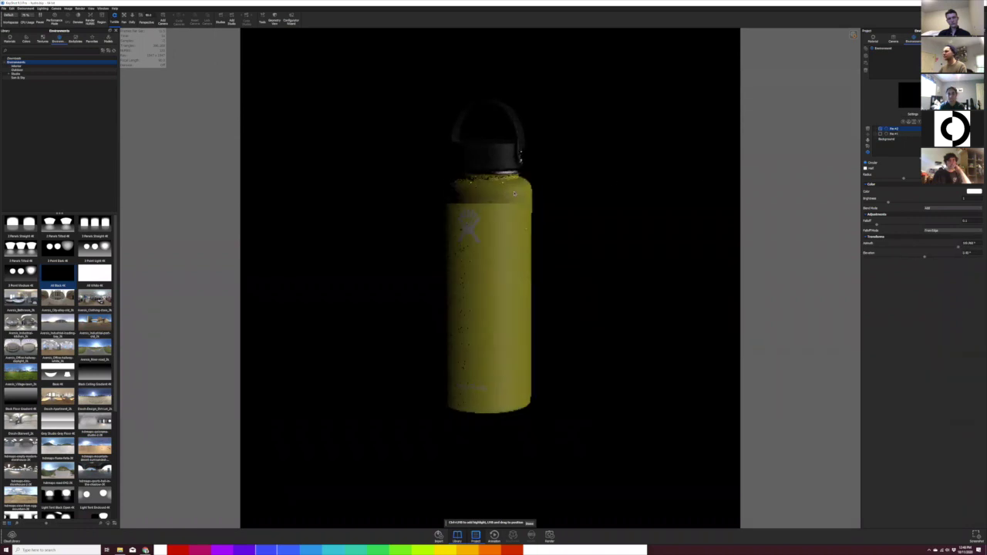
Step: Change the second pin light to a rectangular shape and reduce its Y size to about 6.7
left_click(925, 163)
left_click(864, 174)
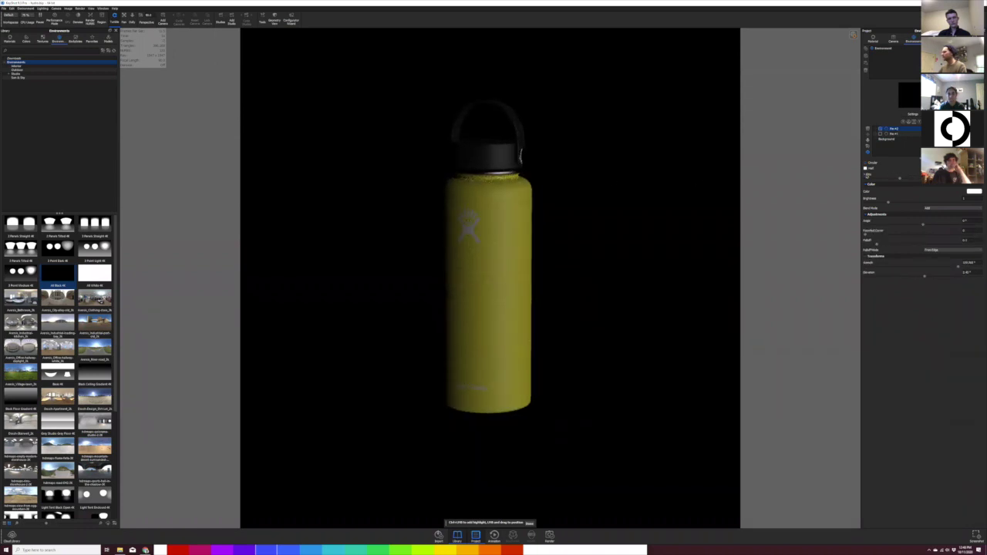
left_click_drag(899, 185, 873, 193)
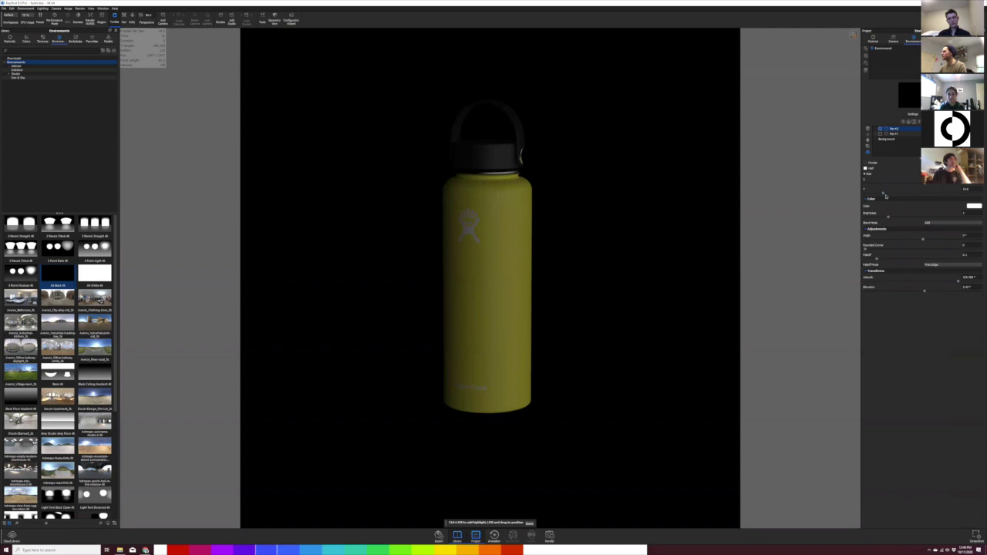
left_click_drag(870, 195, 869, 194)
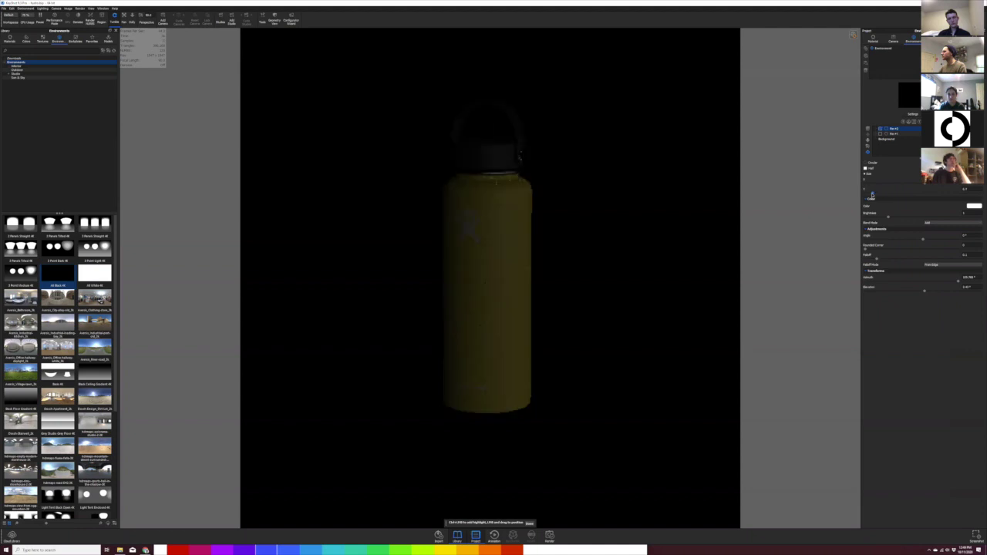
Step: Reposition the rectangular pin light high around the bottle's shoulder and enlarge its Y size to about 11
left_click_drag(500, 175, 482, 174)
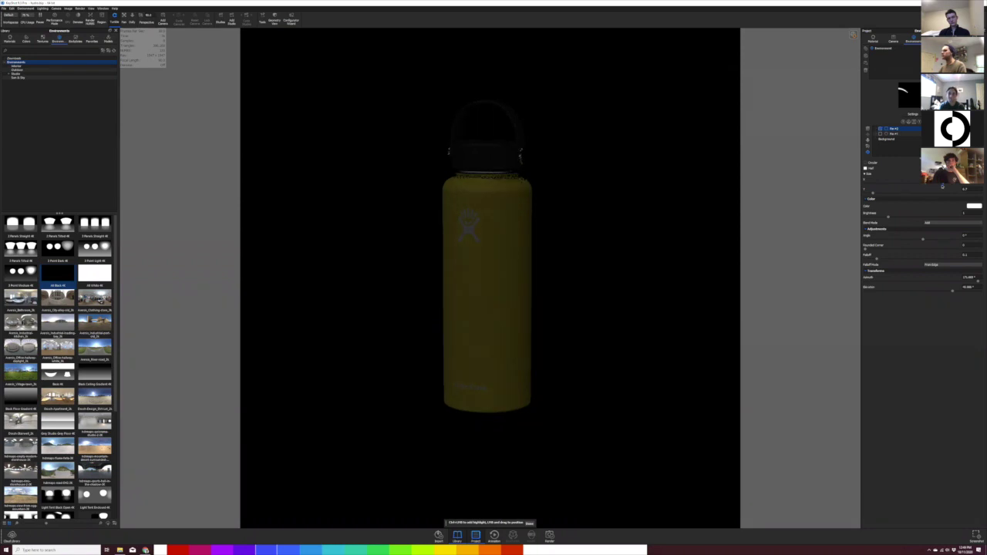
mouse_move(487, 172)
left_mouse_down()
mouse_move(463, 169)
mouse_move(494, 173)
mouse_move(478, 174)
left_mouse_up()
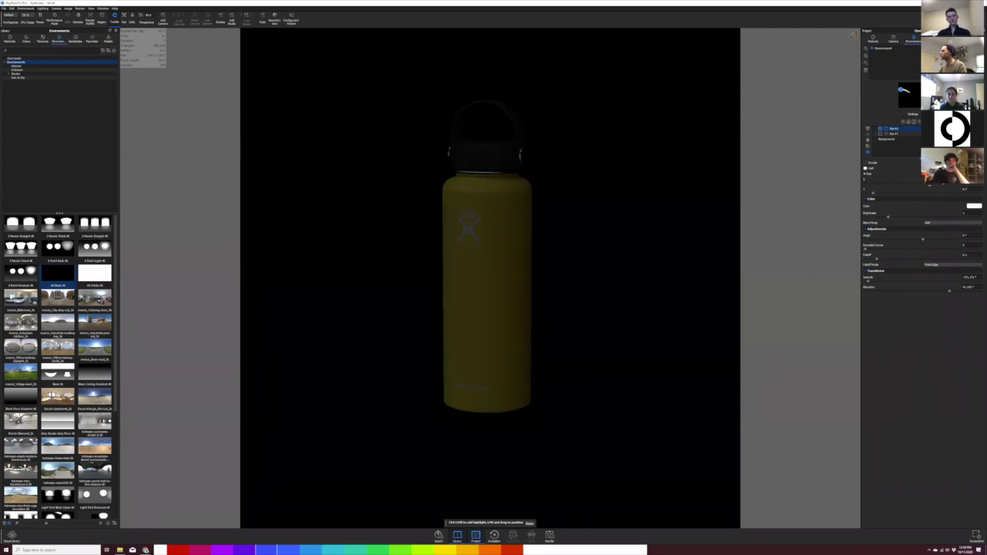
left_click_drag(873, 193, 879, 195)
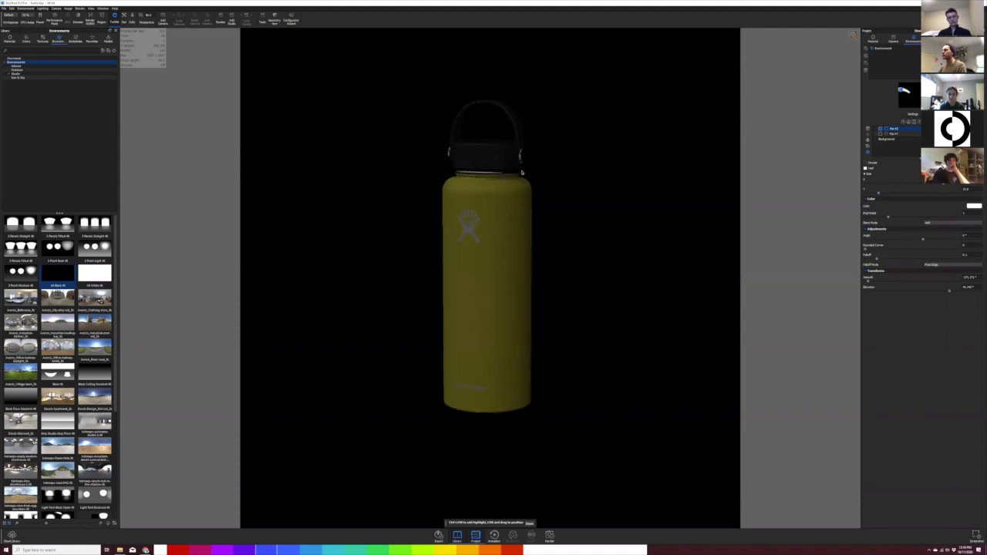
left_click_drag(489, 172, 524, 176)
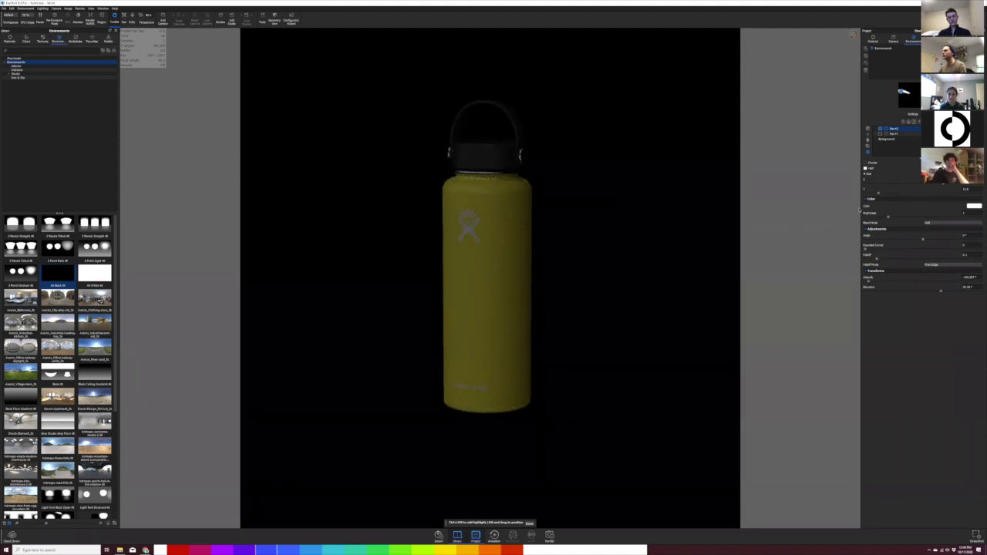
Step: Toggle the two pin lights to compare their individual effects on the bottle, leaving both enabled
left_click(879, 134)
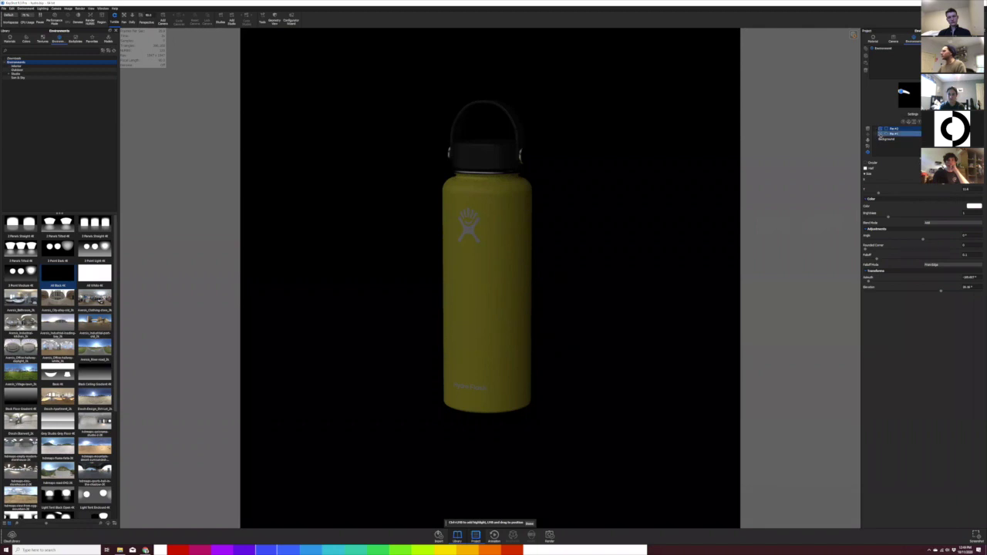
left_click(880, 135)
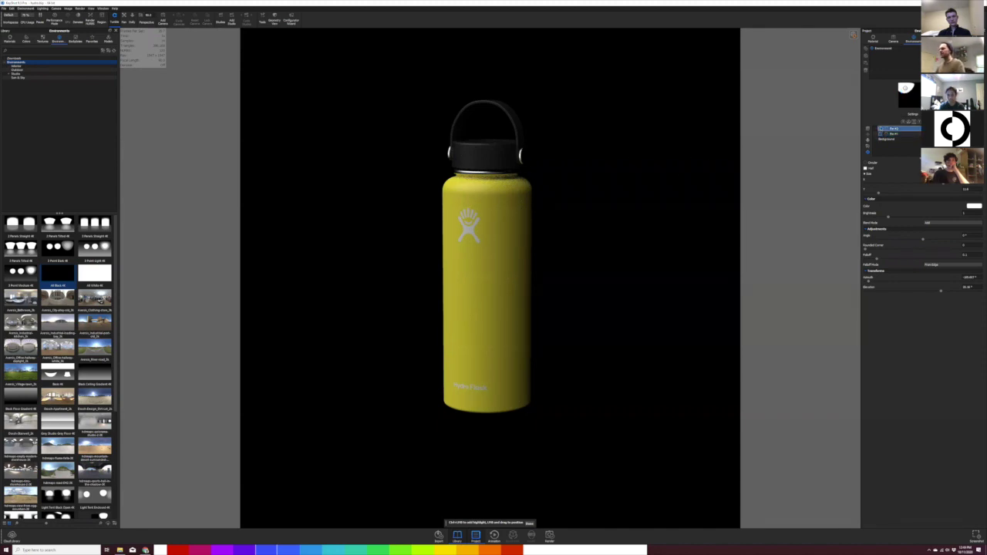
left_click(881, 128)
left_click(886, 139)
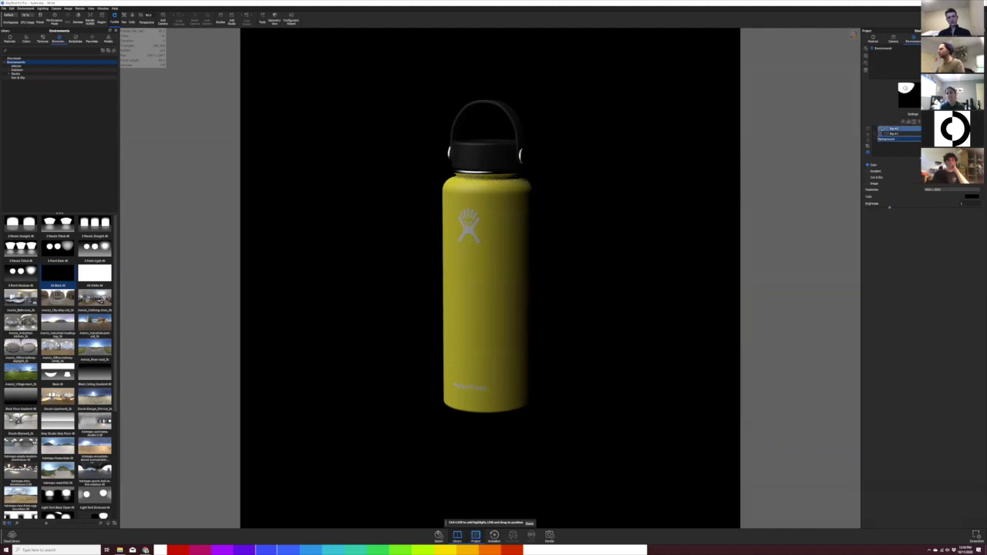
left_click(881, 129)
left_click(880, 134)
left_click(484, 176)
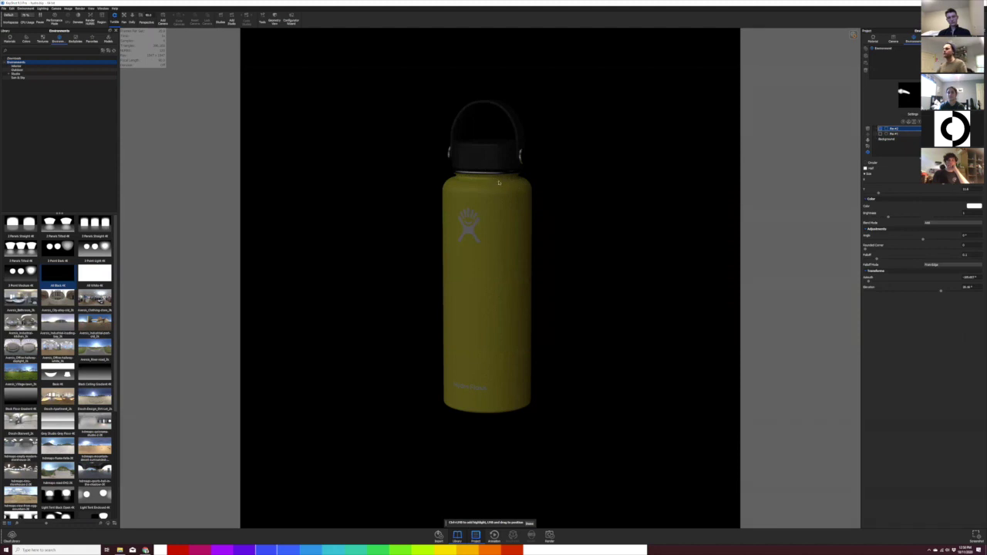
left_click(881, 135)
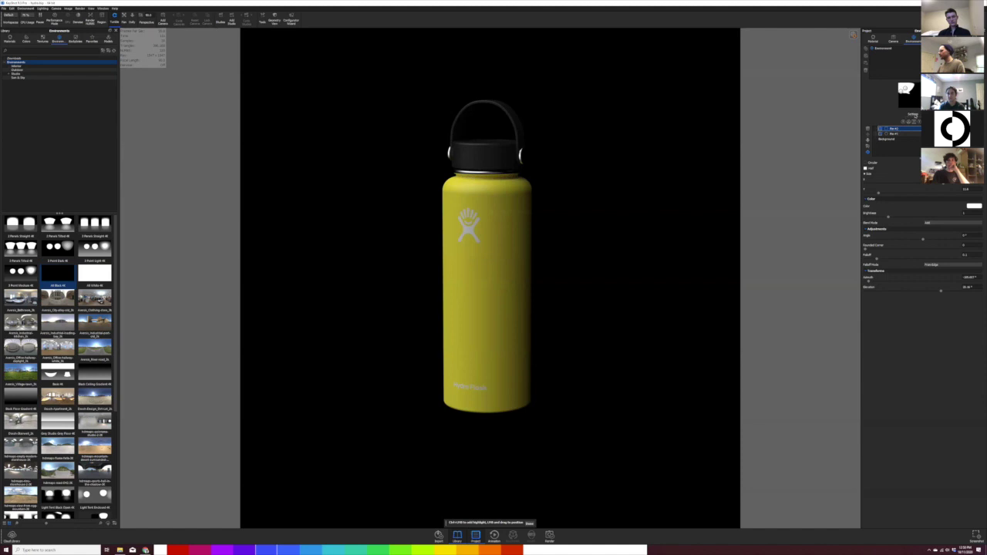
Step: Set the environment's backdrop color to white and return to the light editor
left_click(914, 115)
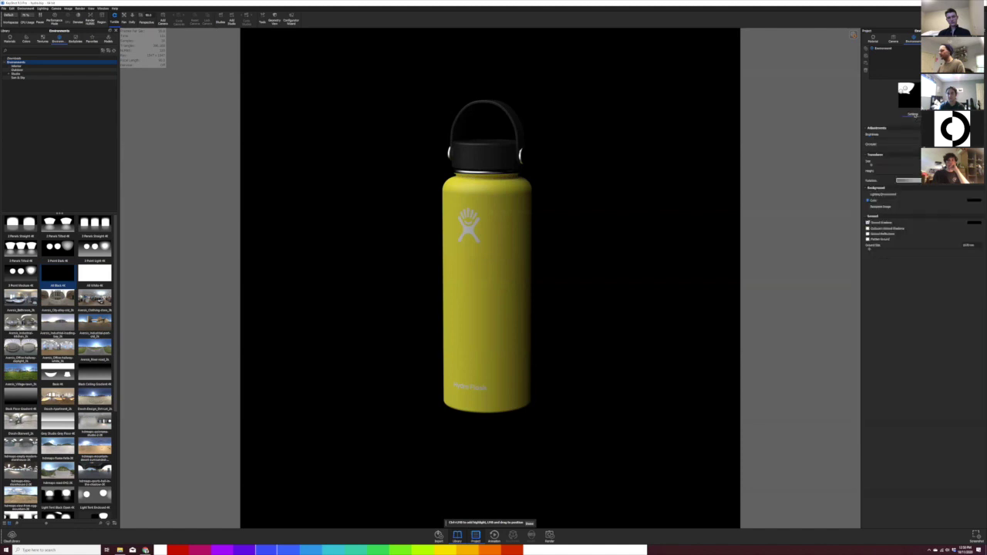
left_click(973, 200)
left_click_drag(911, 49, 870, 20)
left_click(954, 3)
left_click(933, 114)
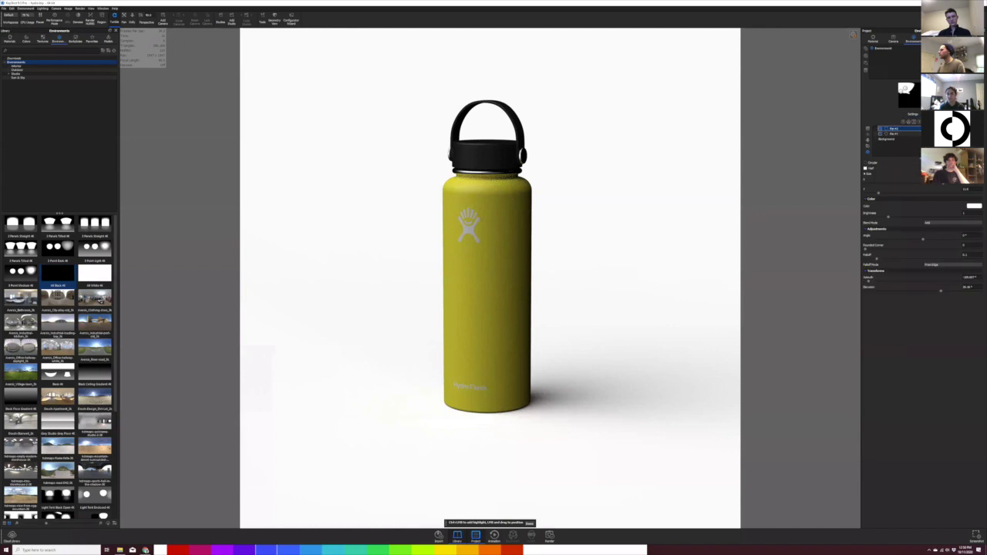
Step: Try a grey base color for the lighting environment's background
left_click(885, 139)
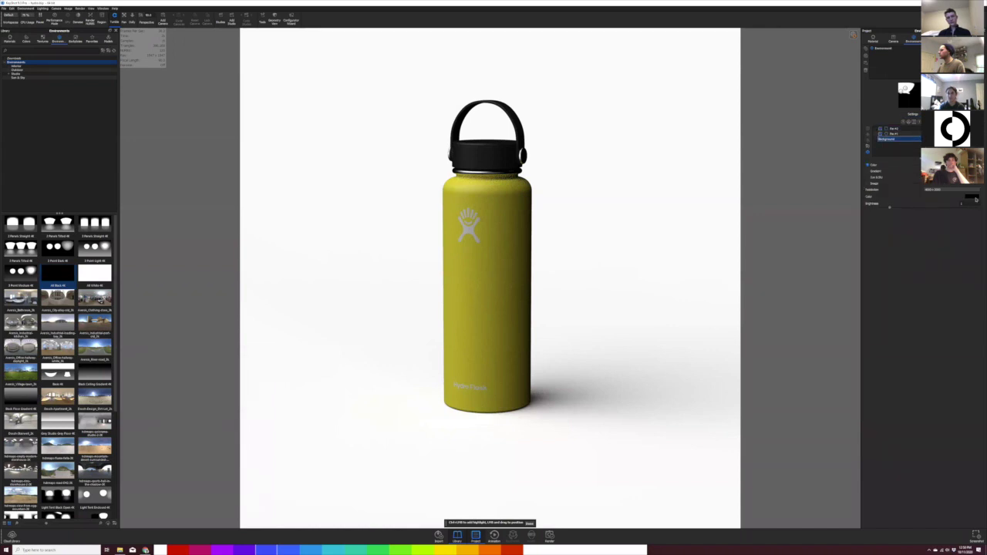
left_click(965, 195)
left_click_drag(894, 60, 874, 49)
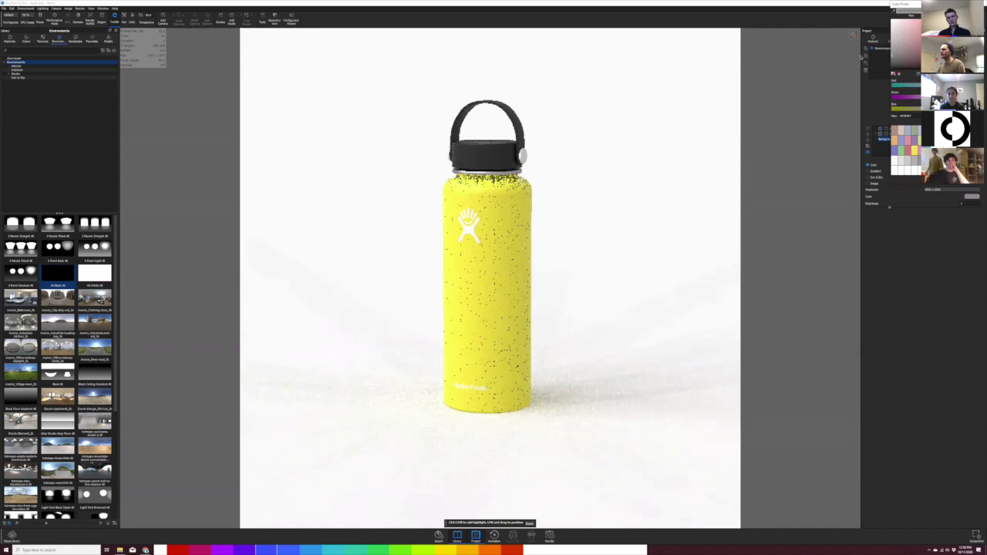
left_click(961, 5)
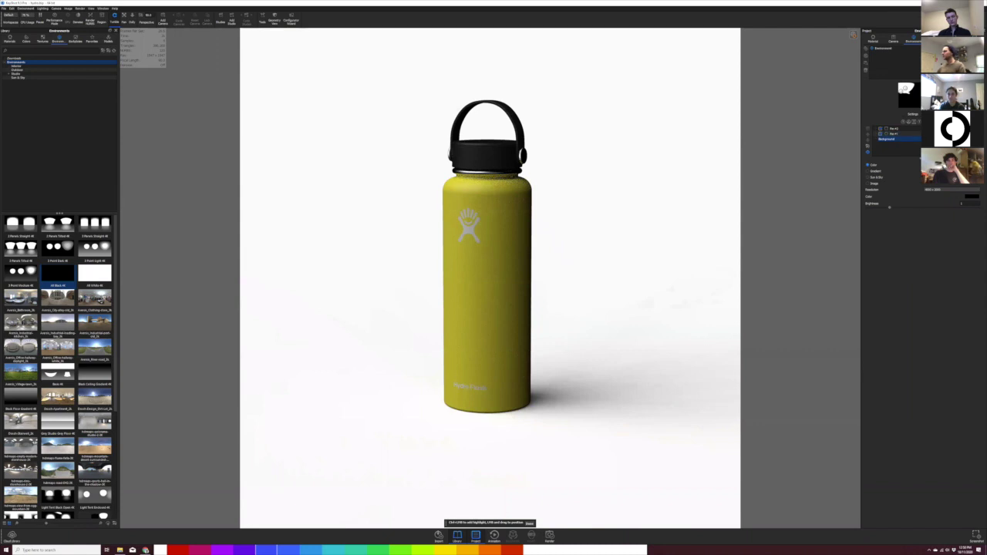
Step: Review the backdrop settings, then try lighter grey and near-white colors for the lighting background
left_click(912, 114)
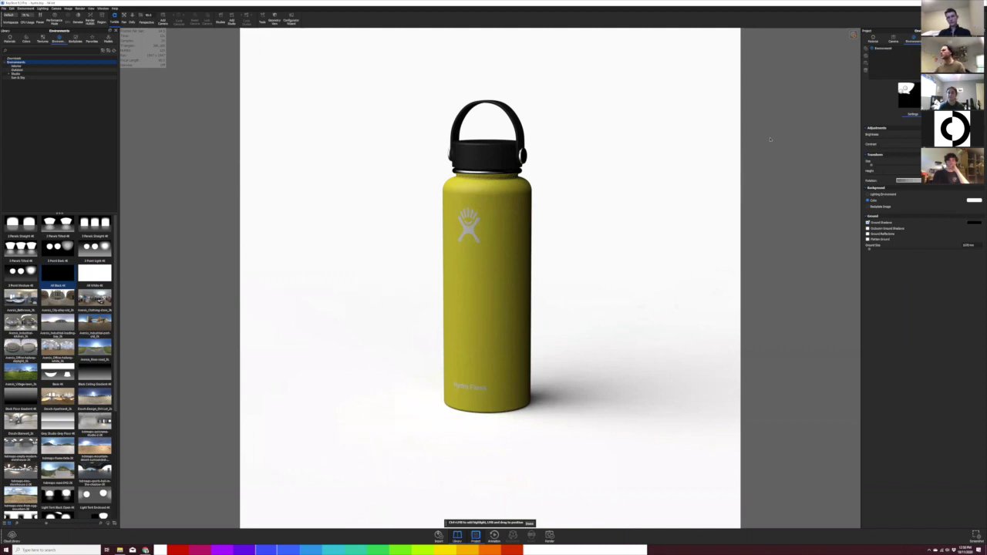
left_click(935, 114)
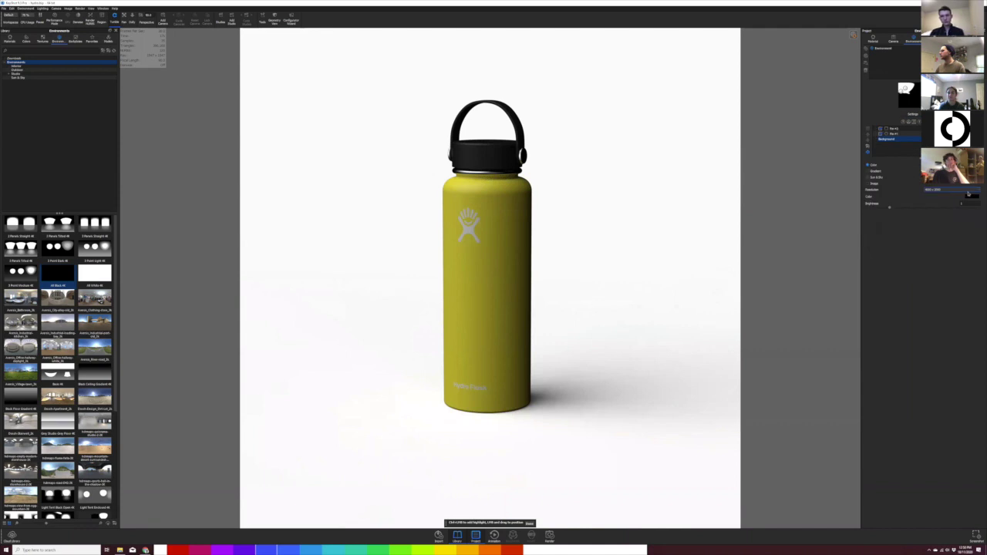
left_click(969, 196)
left_click(978, 35)
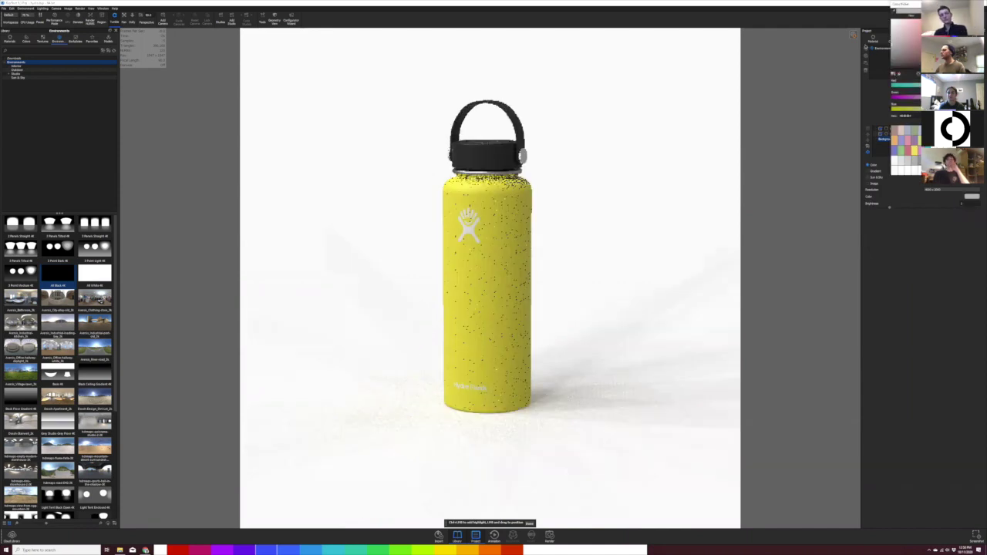
left_click_drag(866, 47, 851, 21)
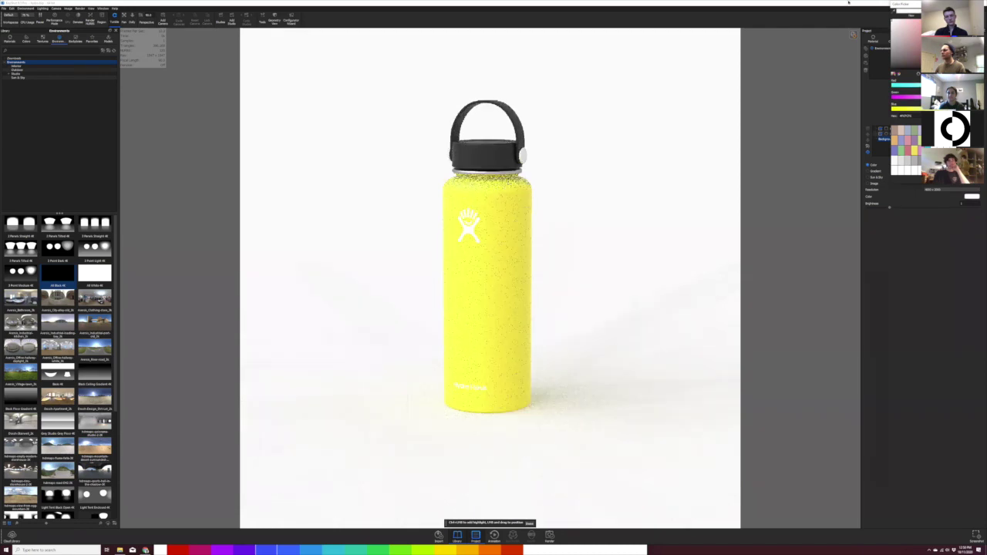
left_click_drag(849, 2, 789, 44)
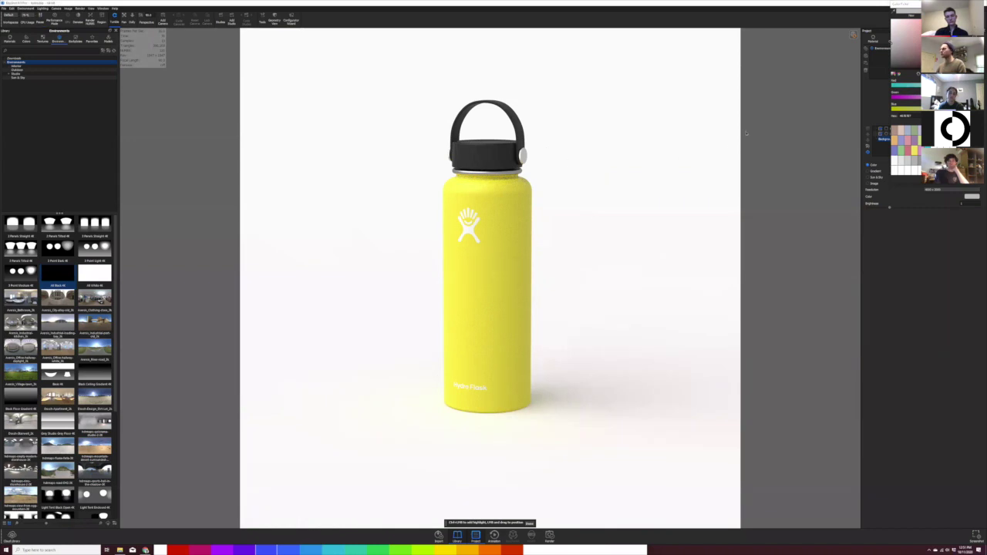
key("Escape")
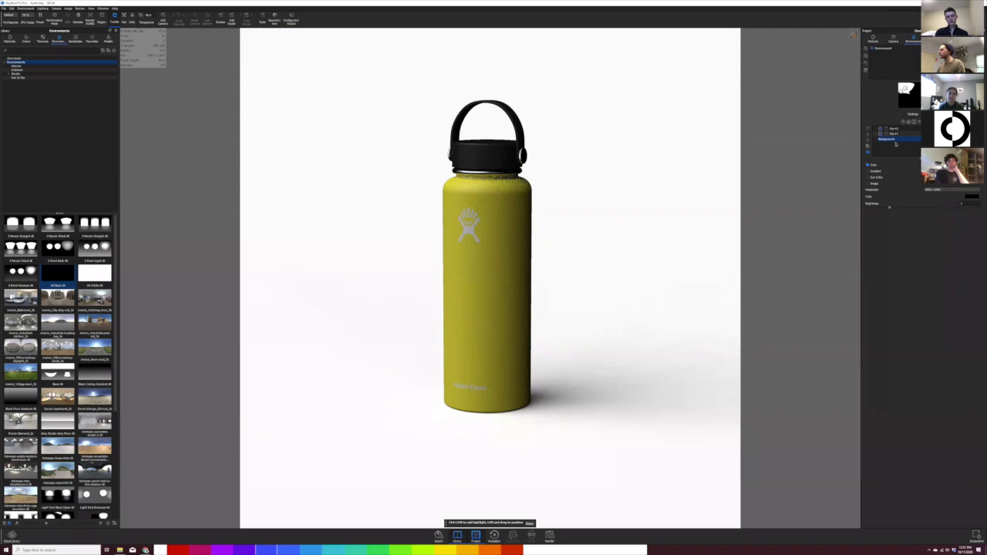
Step: Set the lighting environment's background color to light grey and pause the real-time render
left_click(973, 196)
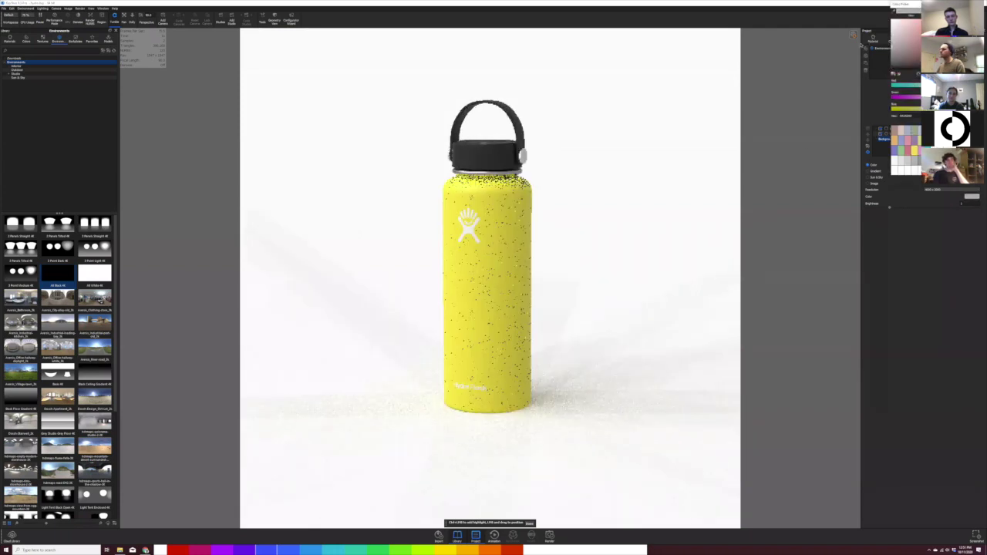
left_click_drag(891, 41, 877, 46)
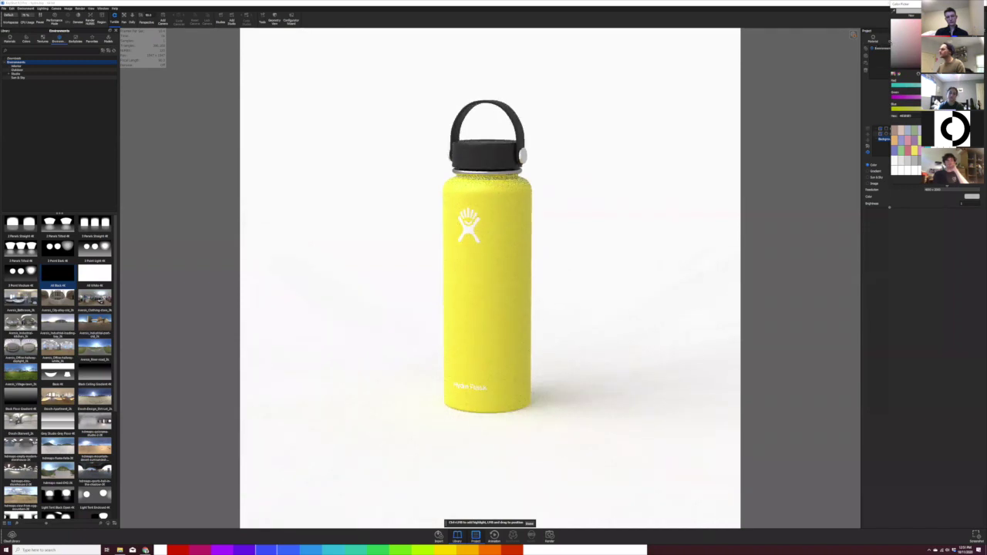
left_click(947, 185)
key("shift+p")
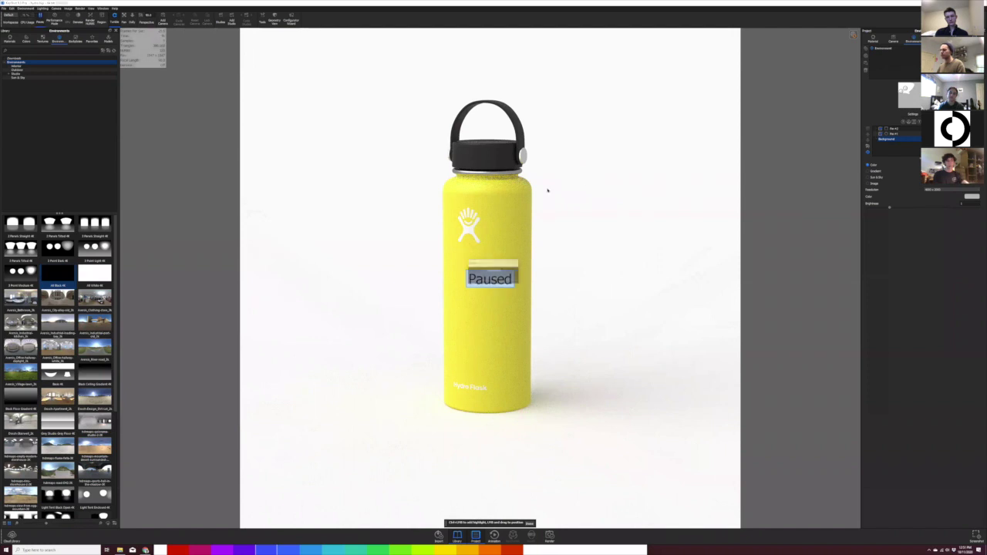
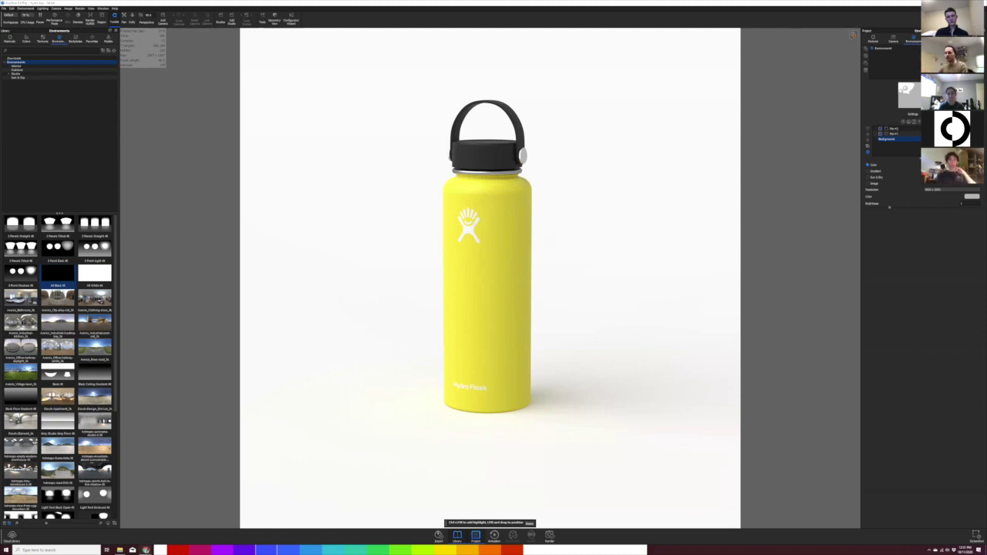
Step: Switch to the Savee board in the browser and examine an enlarged reference photo of the green and dark bottles
left_click(145, 549)
left_click(374, 57)
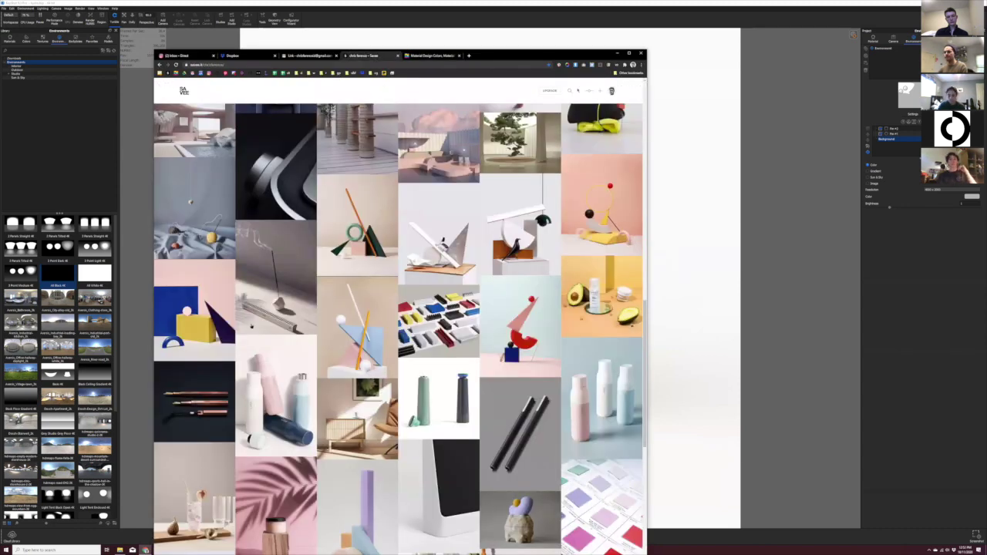
left_click(448, 422)
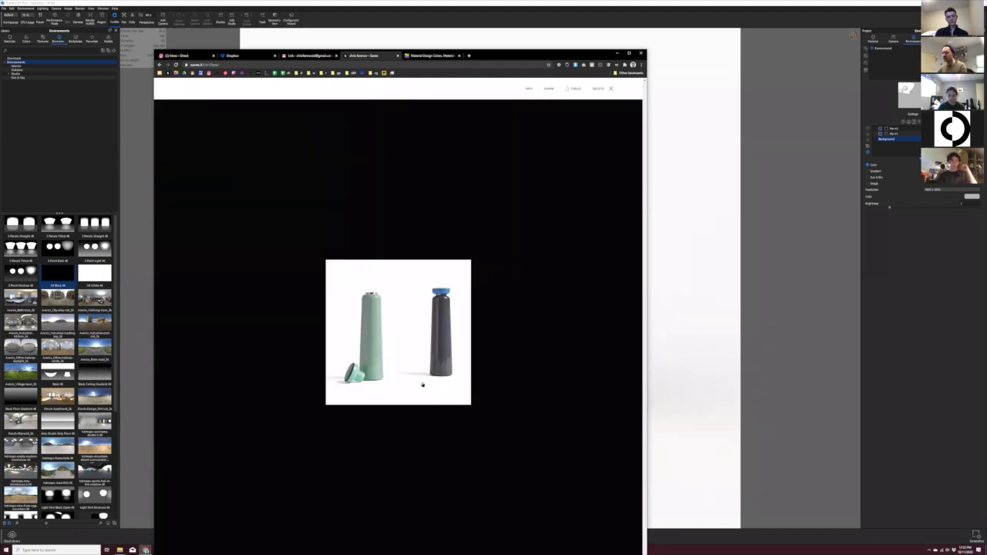
scroll(422, 384, "up", 3, "ctrl")
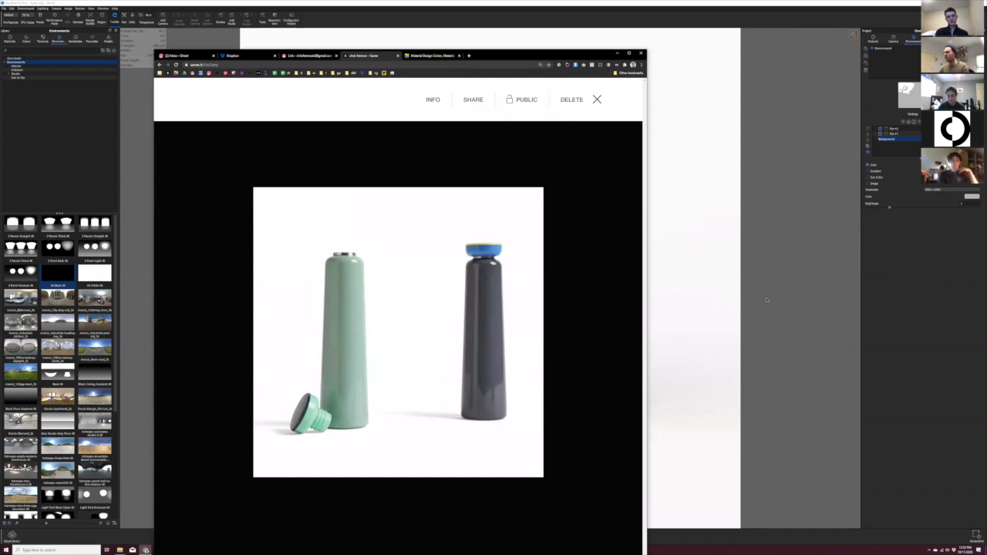
Step: Switch back to KeyShot and fine-tune the grey of the lighting environment's background using the color's HSV value
left_click(776, 252)
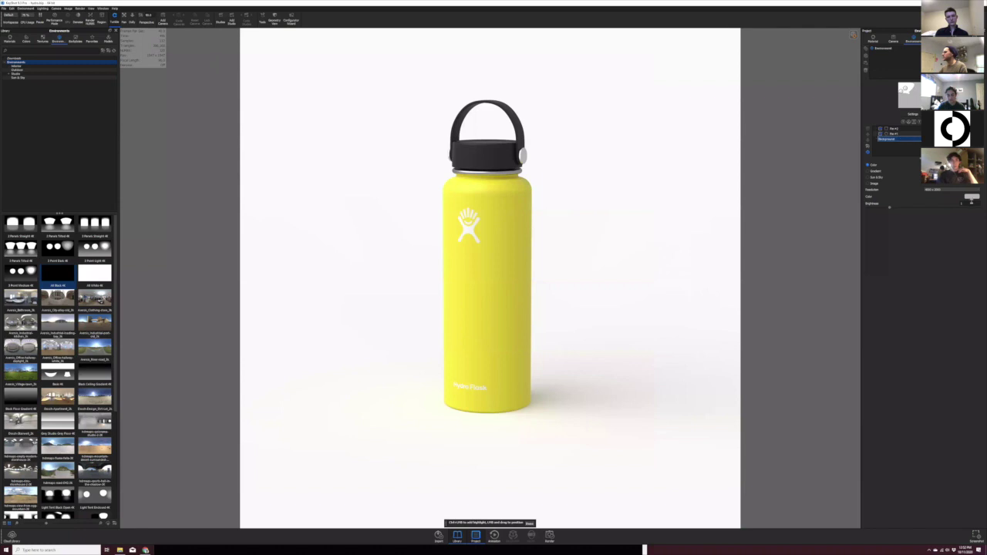
left_click(971, 197)
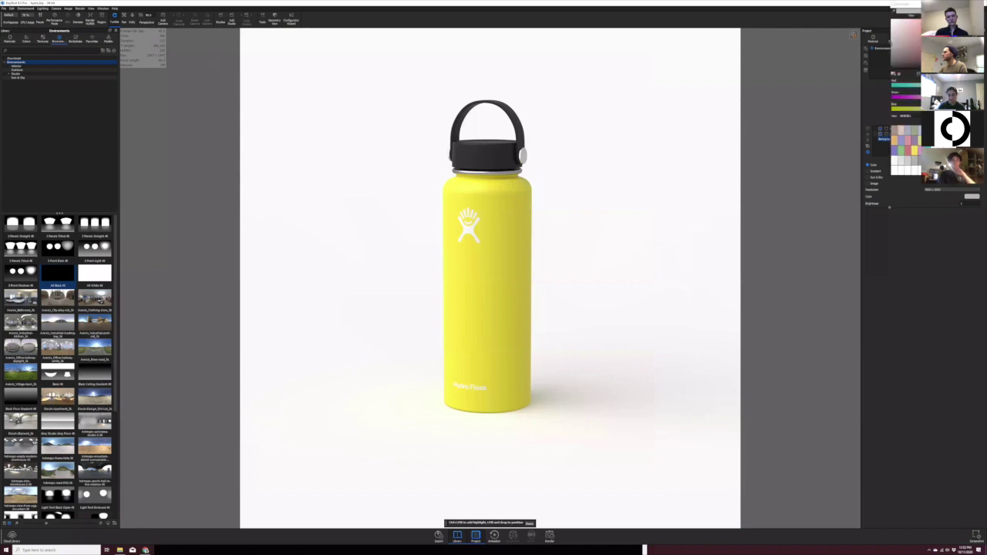
left_click(944, 15)
left_click(945, 29)
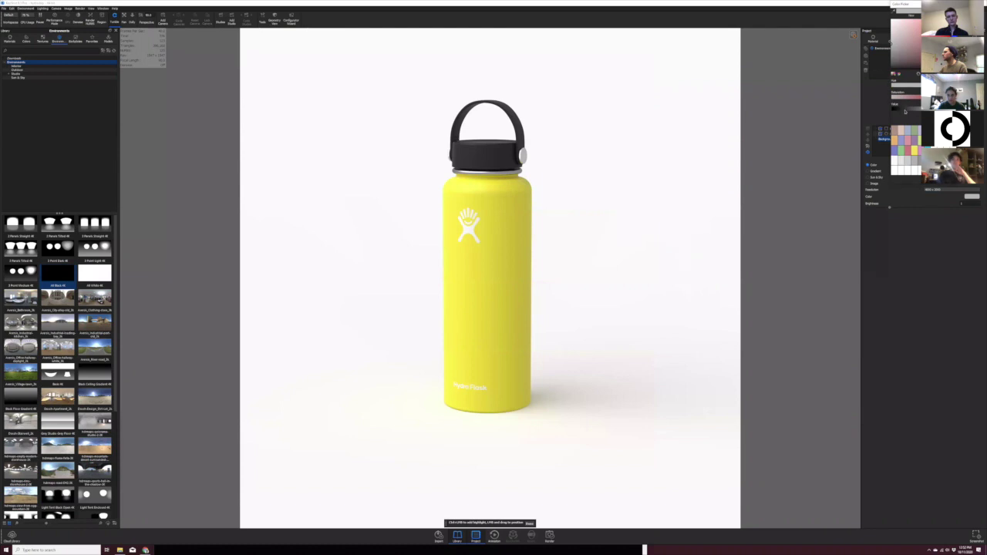
left_click(904, 109)
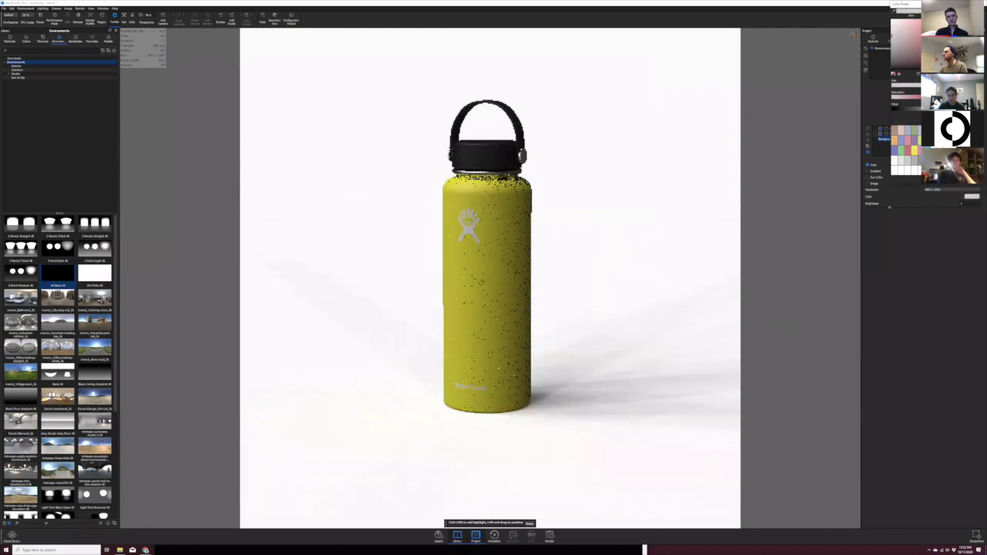
left_click_drag(937, 109, 925, 108)
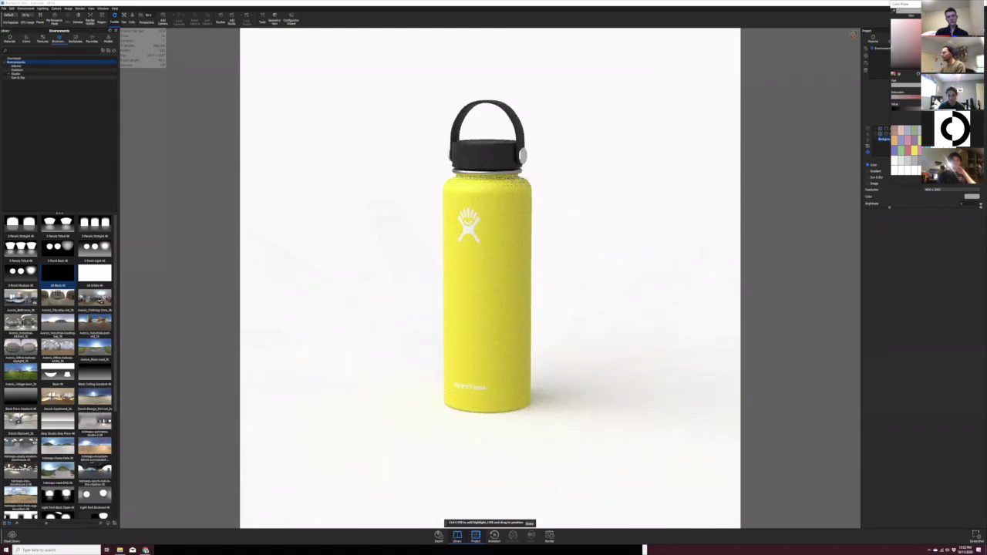
left_click(936, 248)
Step: Add a third round pin light to the lighting environment and raise its brightness strongly
left_click(904, 123)
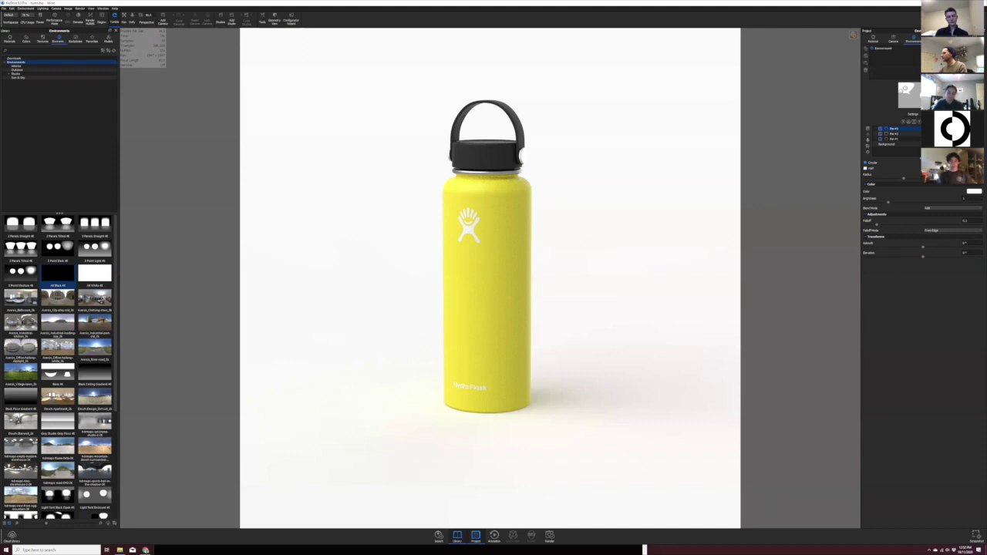
key("Return")
left_click(970, 198)
type("000")
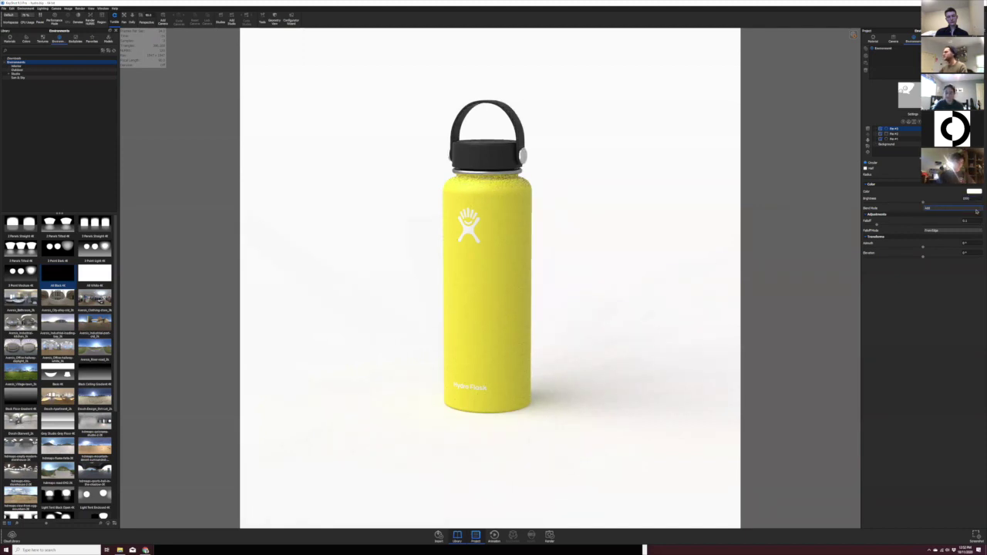
Step: Reposition the new pin from the bottle's lid, adjusting elevation and azimuth so it casts a shadow behind the bottle toward its right side
mouse_move(613, 230)
left_mouse_down()
mouse_move(608, 224)
mouse_move(621, 242)
left_mouse_up()
mouse_move(736, 162)
left_mouse_down()
mouse_move(725, 163)
mouse_move(729, 170)
left_mouse_up()
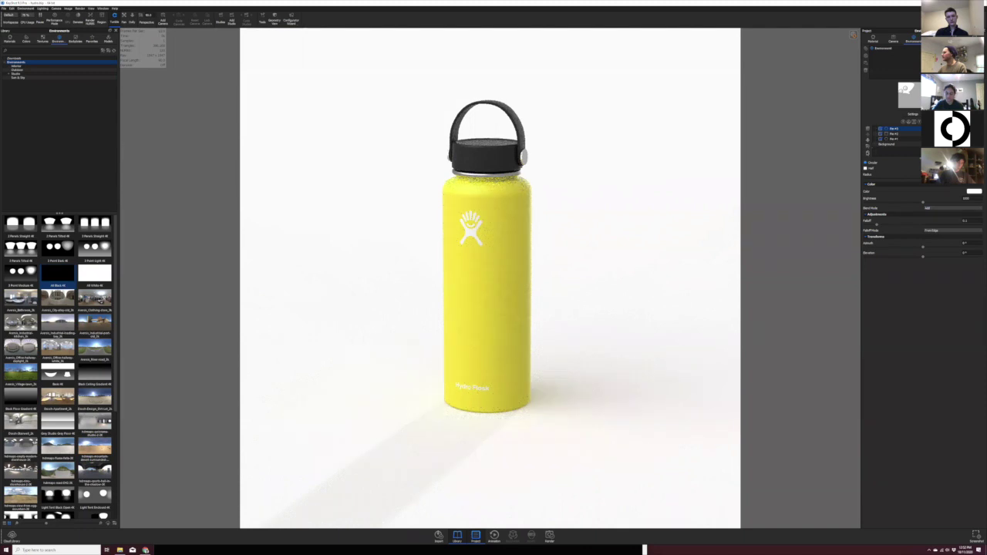
left_click(478, 153)
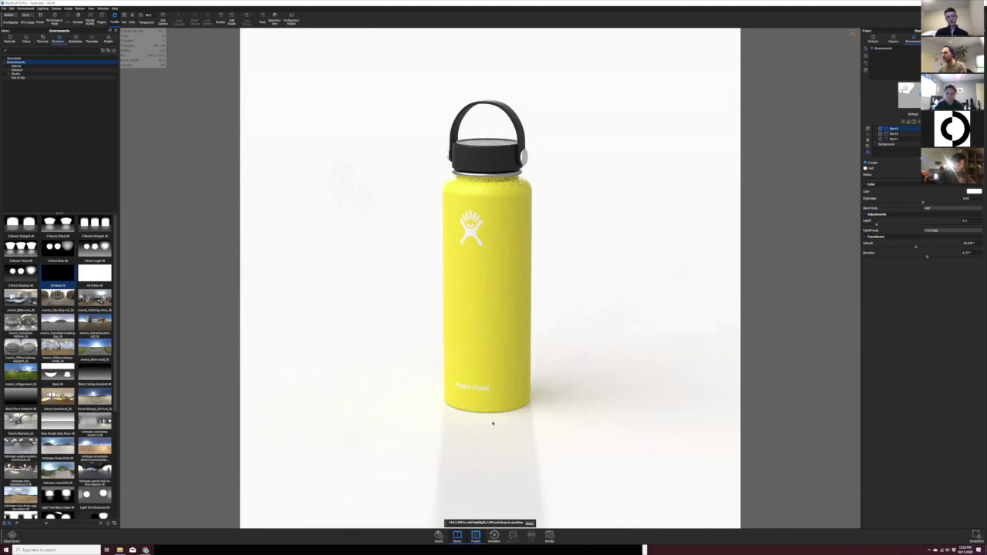
left_click_drag(493, 144, 455, 144)
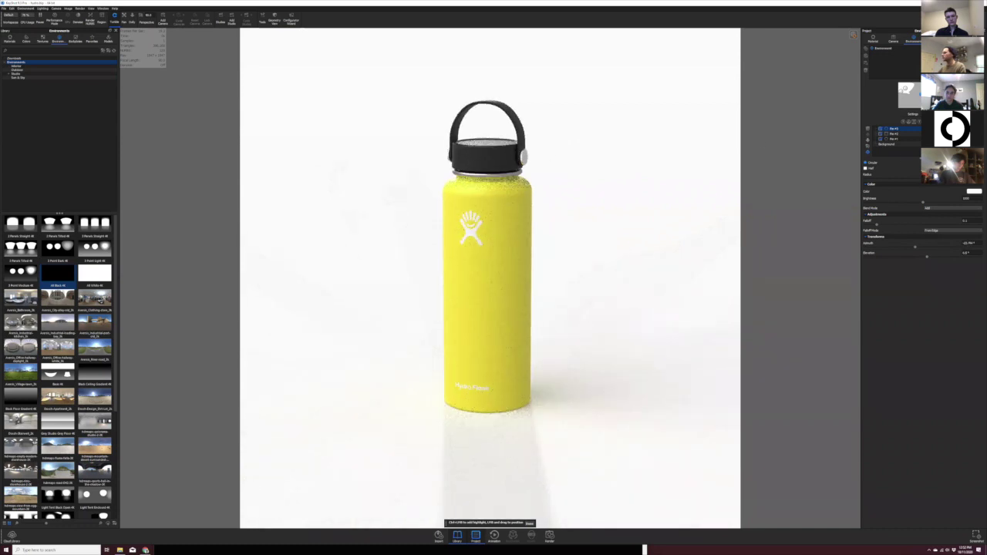
left_click_drag(486, 144, 514, 146)
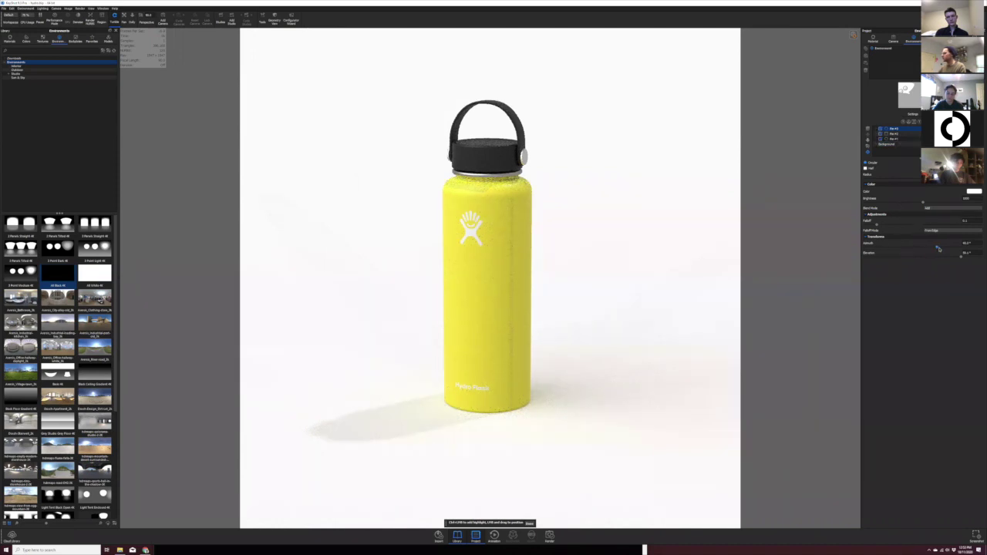
left_click_drag(946, 250, 874, 273)
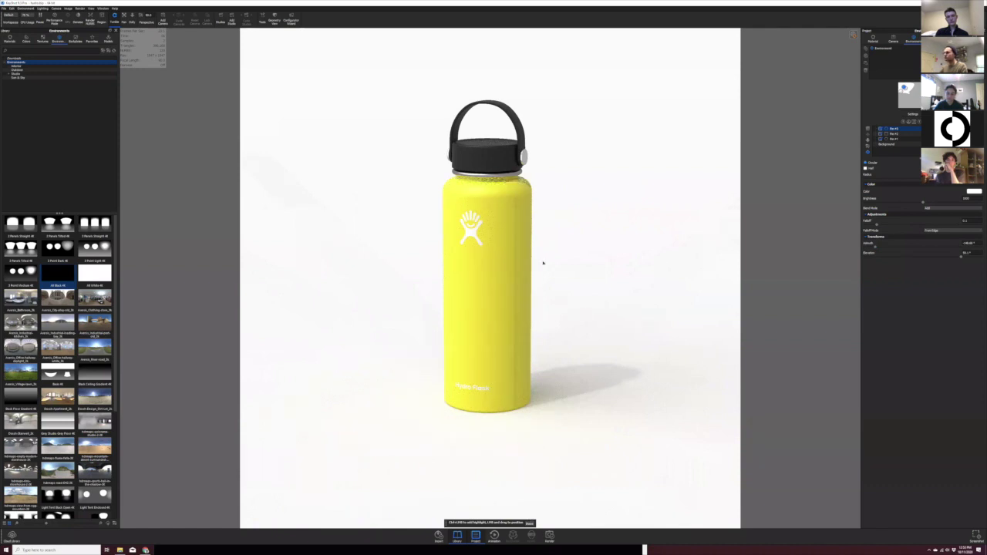
Step: Examine the bottle's surface and its cast shadow, both up close and at full height
scroll(512, 199, "down", 3)
scroll(564, 249, "up", 6)
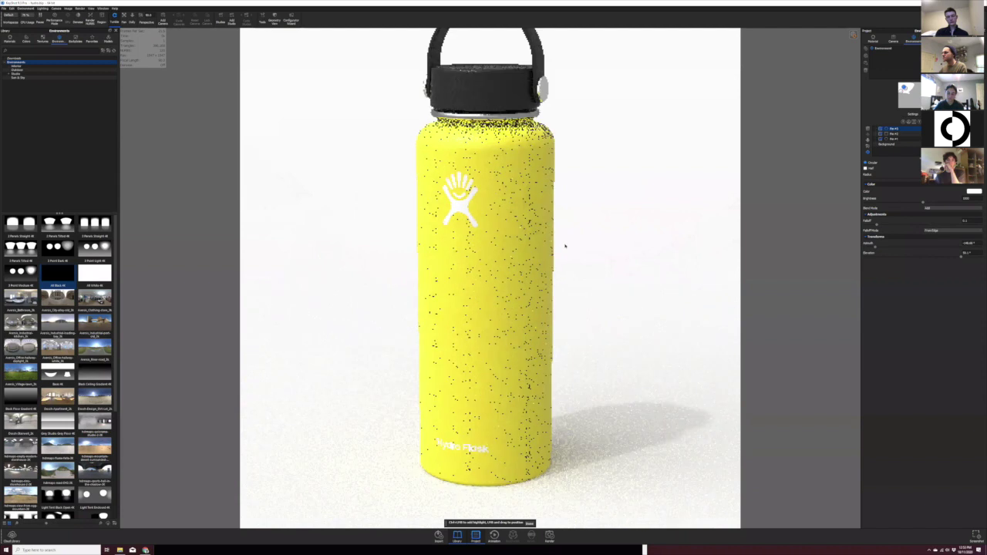
scroll(570, 247, "up", 5)
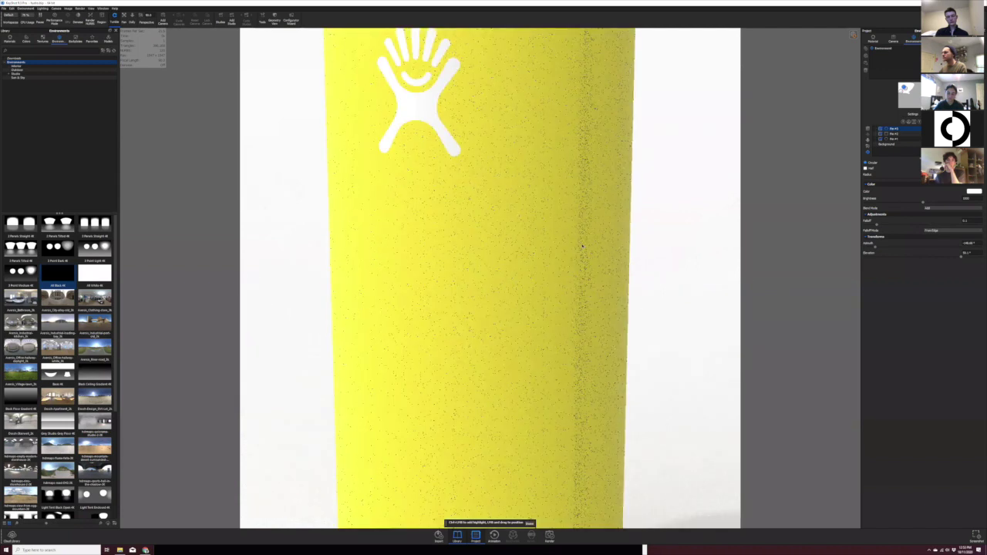
scroll(581, 246, "down", 2)
scroll(557, 254, "down", 8)
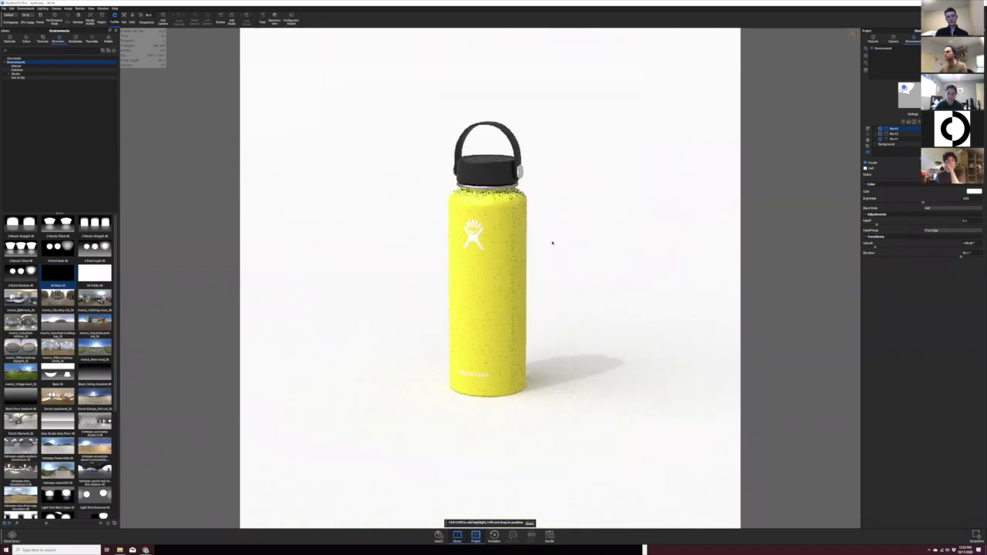
scroll(544, 323, "up", 1)
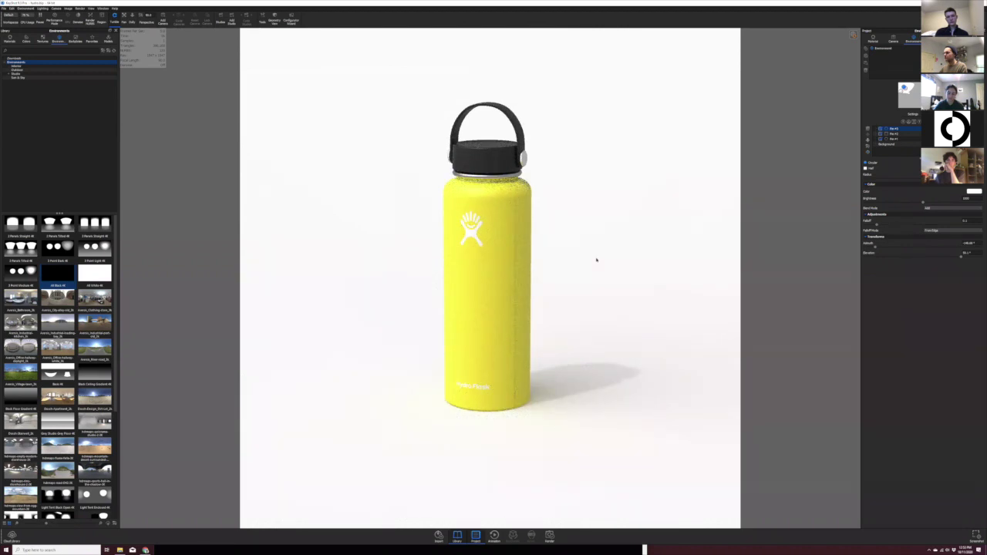
scroll(571, 245, "up", 2)
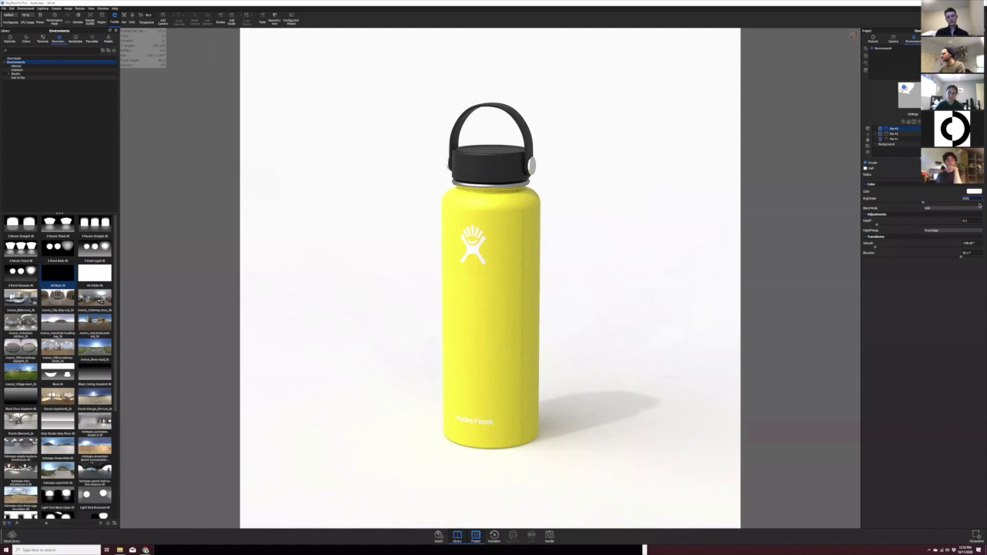
Step: Test several brightness values for the new pin and rotate its azimuth slightly to shift the bottle's shadow
key("Return")
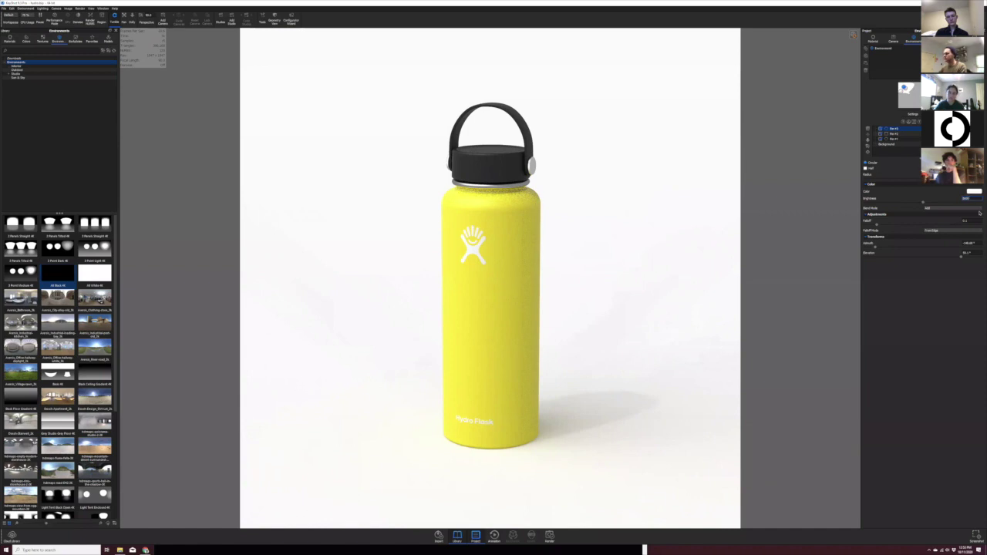
key("Return")
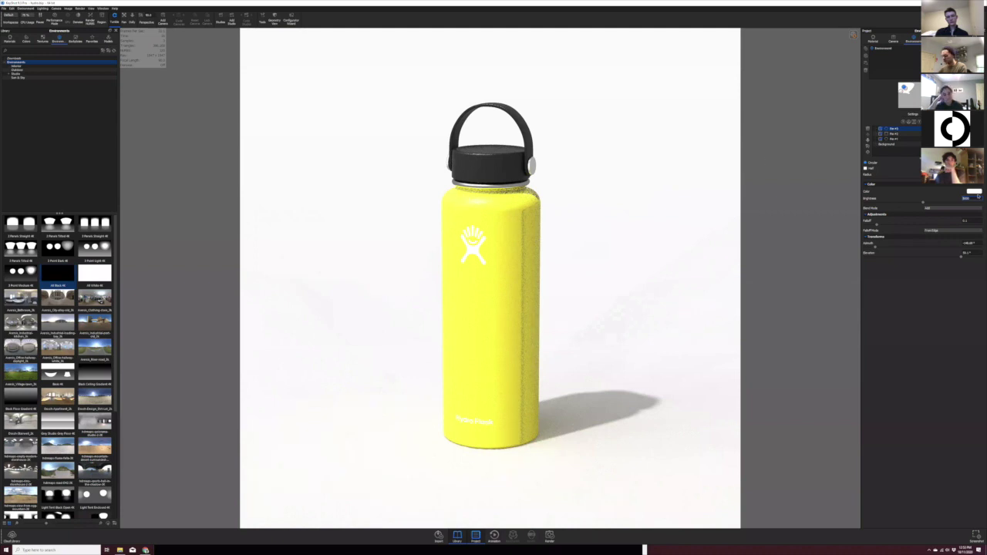
type("100")
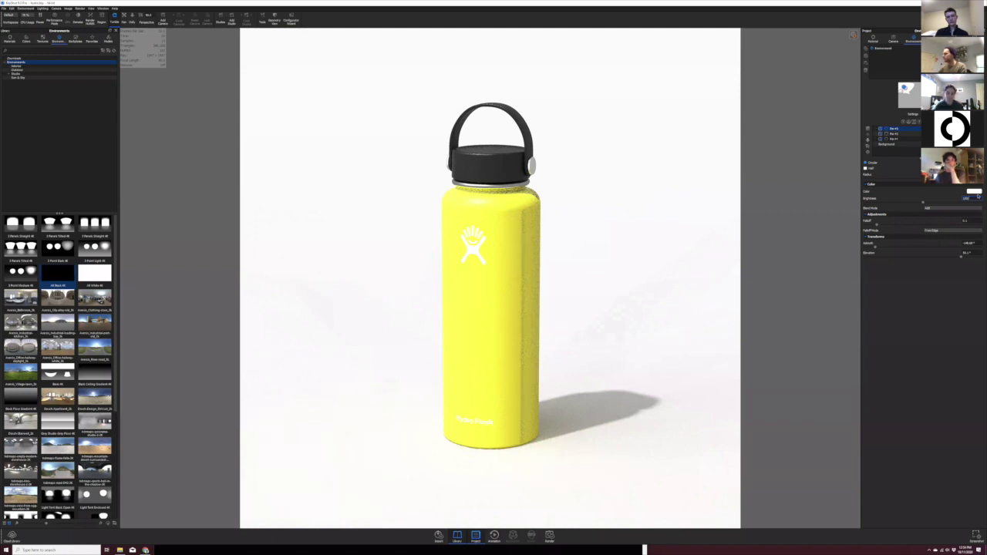
key("Return")
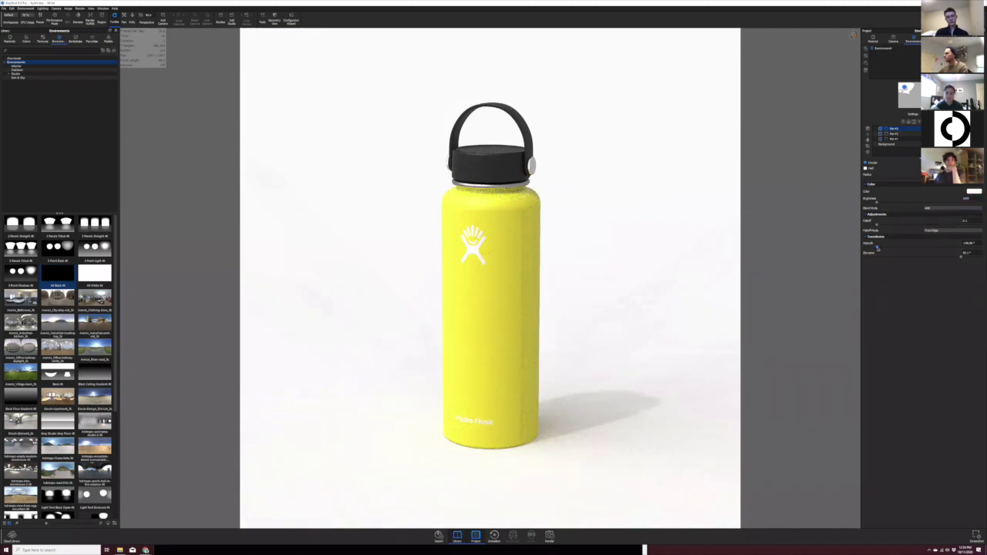
left_click_drag(877, 248, 872, 248)
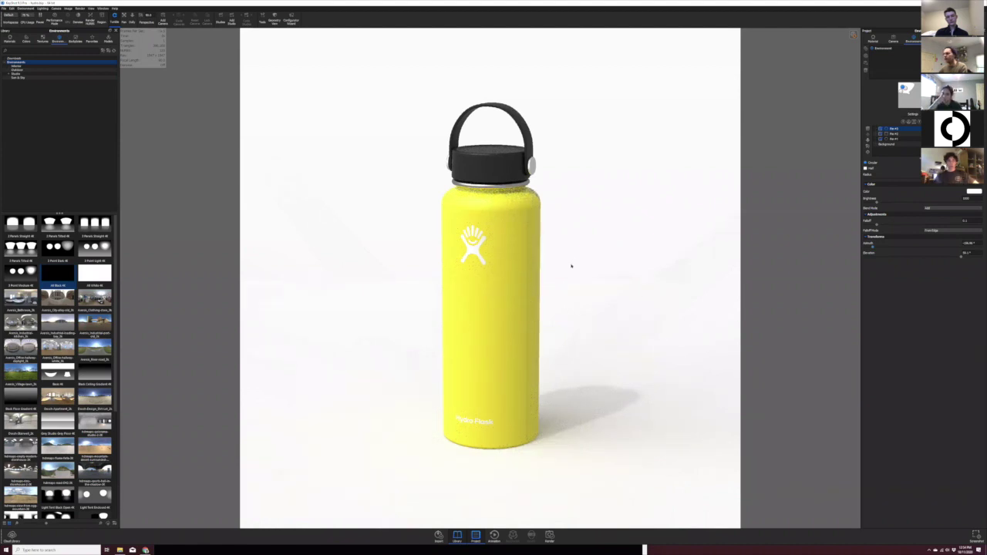
Step: Darken the lighting background's grey slightly and rotate the newest pin's azimuth farther to tuck the shadow closer behind the bottle
left_click(889, 144)
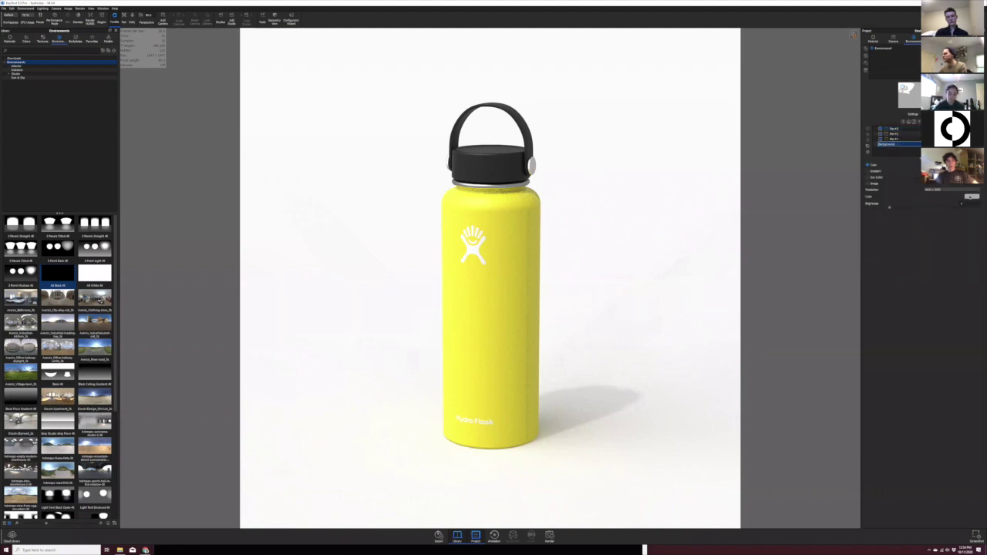
left_click(970, 197)
left_click(894, 44)
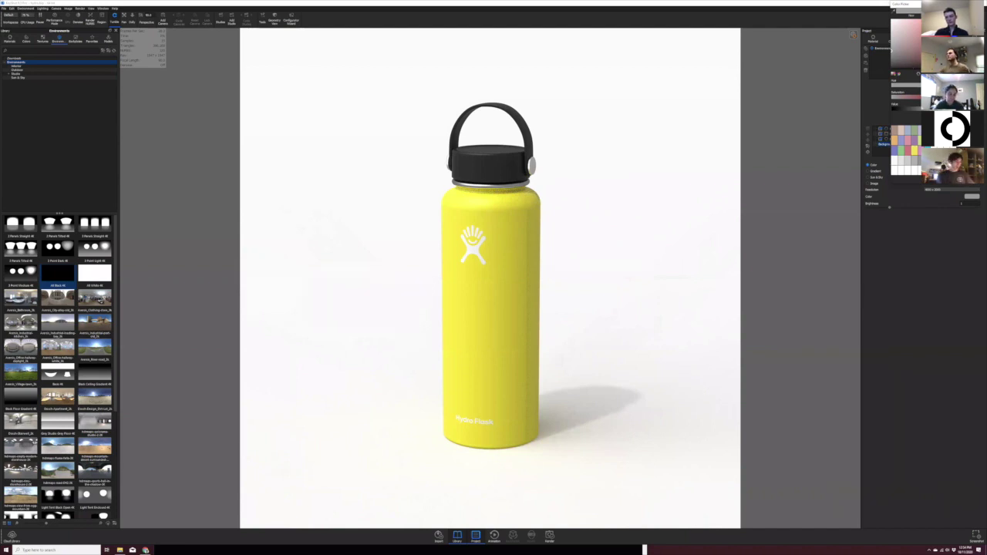
left_click(939, 184)
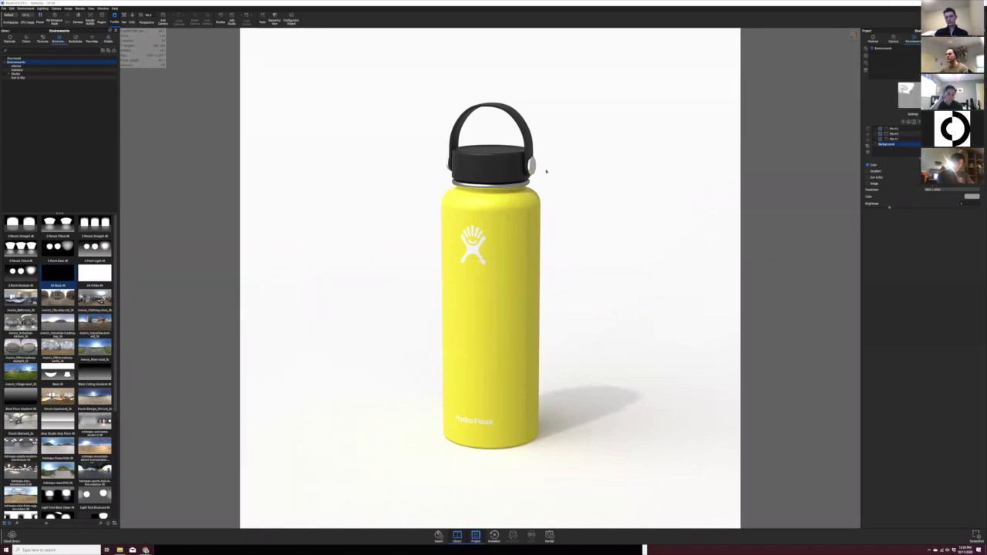
left_click(893, 129)
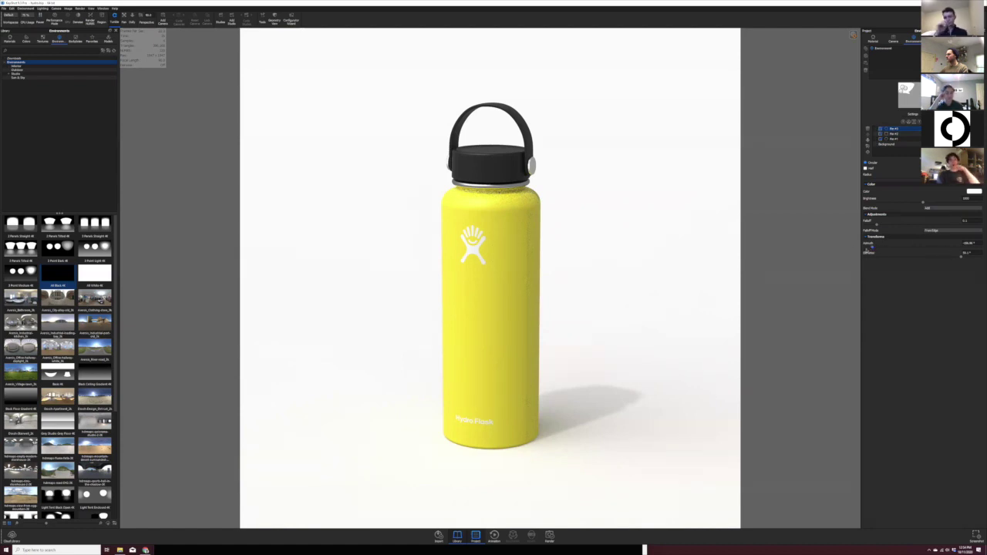
left_click_drag(872, 247, 868, 249)
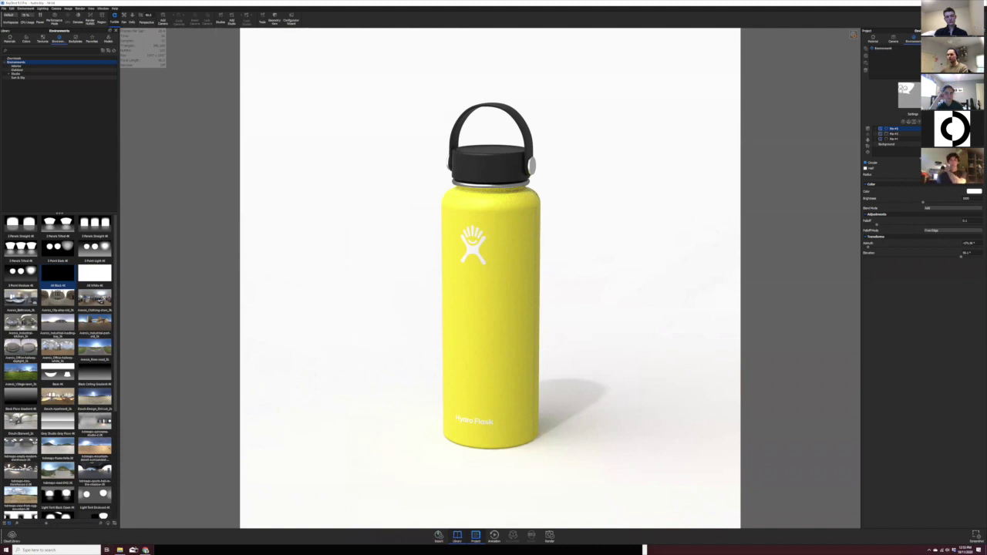
Step: Switch to the Savee board in the browser, browse its product photos and examine the enlarged black-and-white clock photo's shadows
left_click(148, 549)
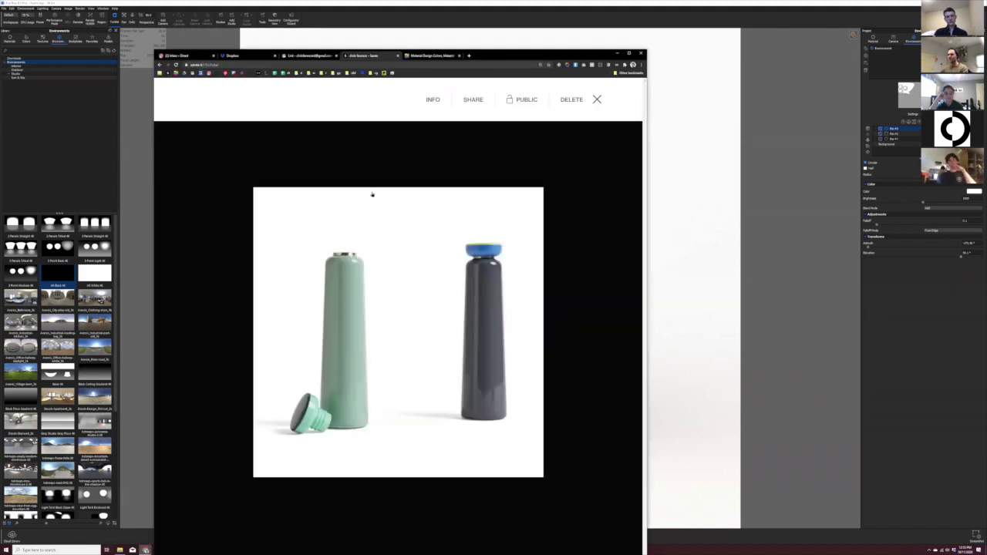
left_click(597, 99)
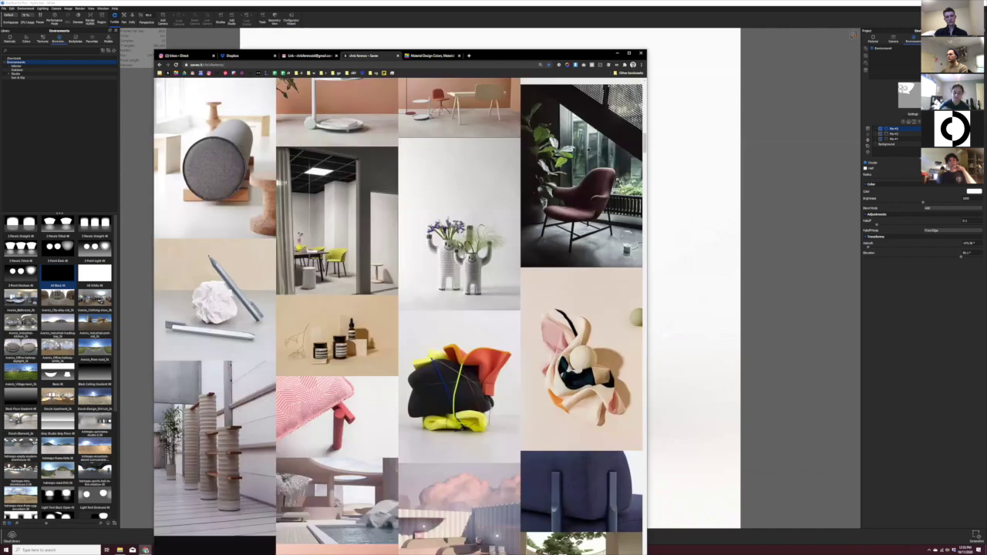
scroll(425, 352, "up", 3)
scroll(426, 352, "down", 2)
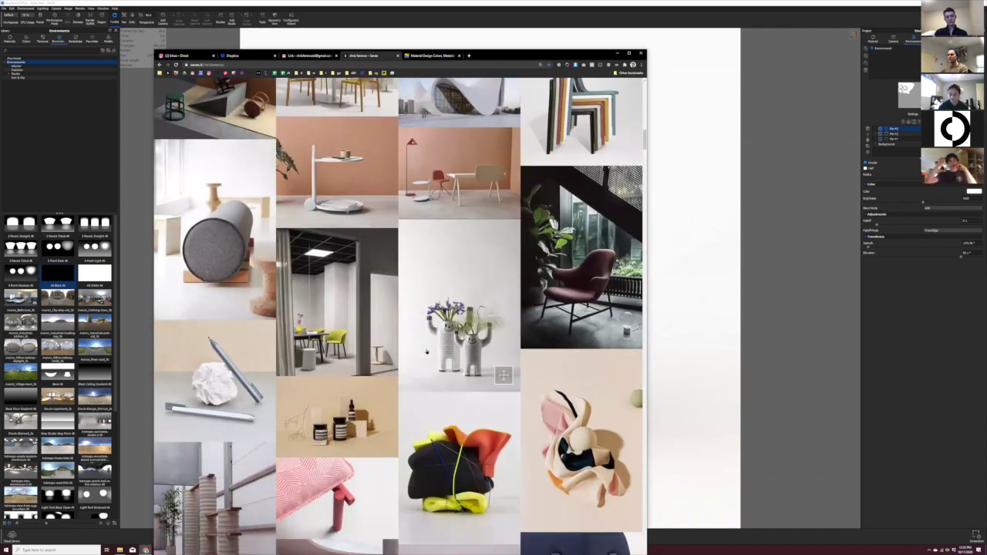
scroll(426, 352, "down", 10)
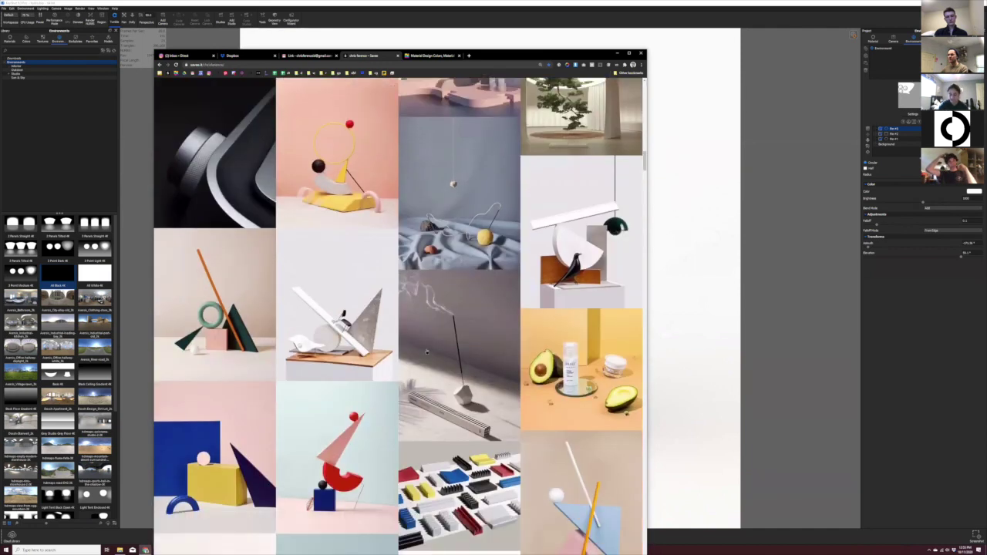
scroll(426, 351, "down", 10)
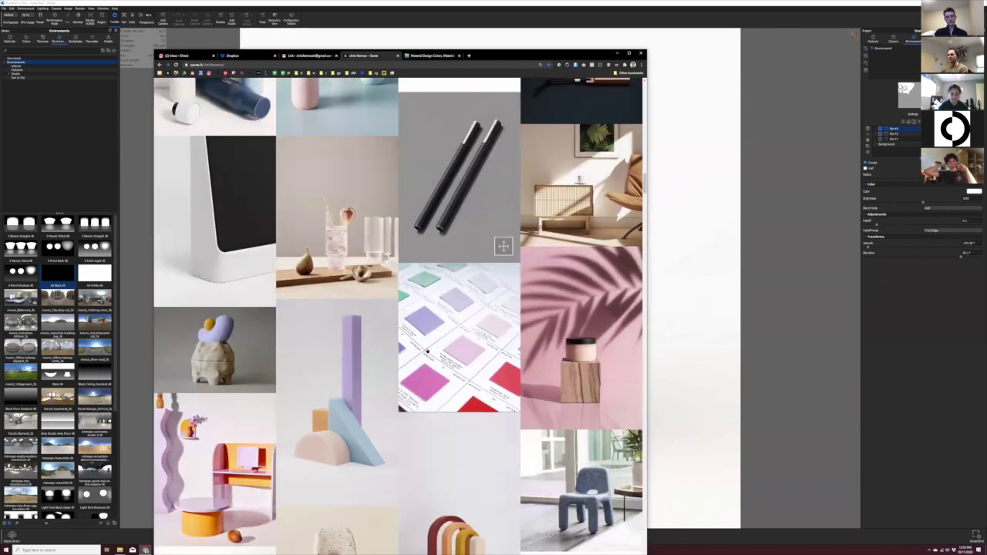
scroll(427, 350, "down", 5)
scroll(269, 344, "down", 10)
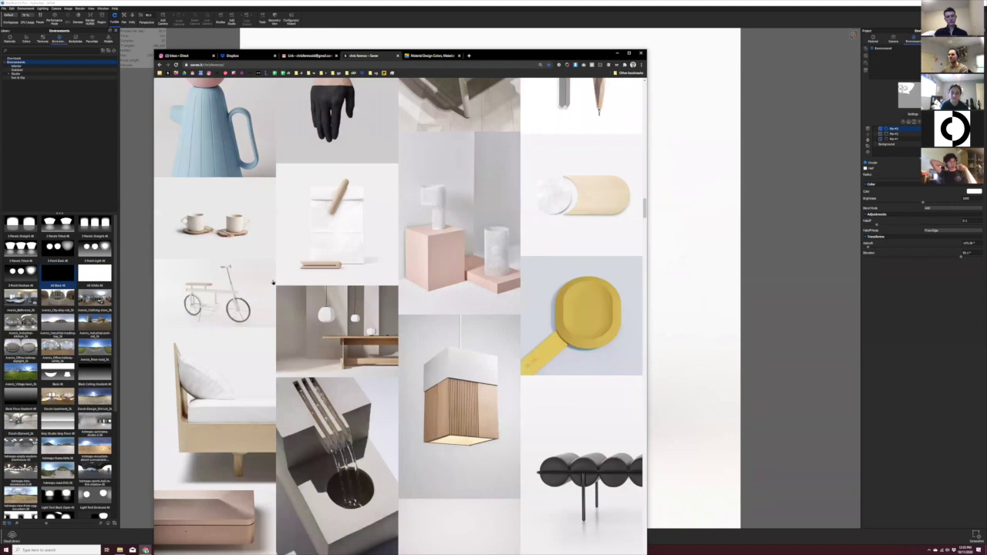
scroll(273, 282, "down", 10)
scroll(273, 281, "down", 10)
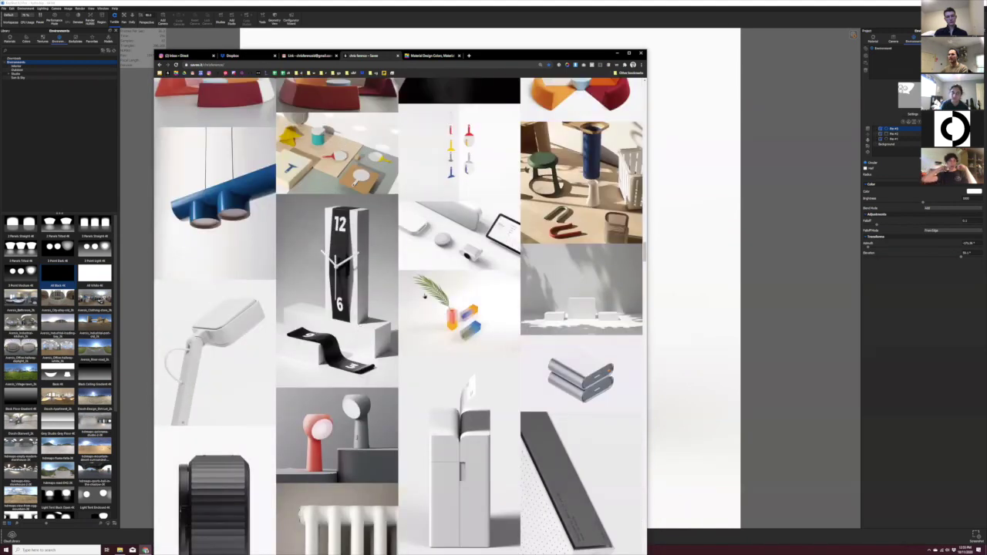
left_click(390, 290)
scroll(475, 256, "down", 5)
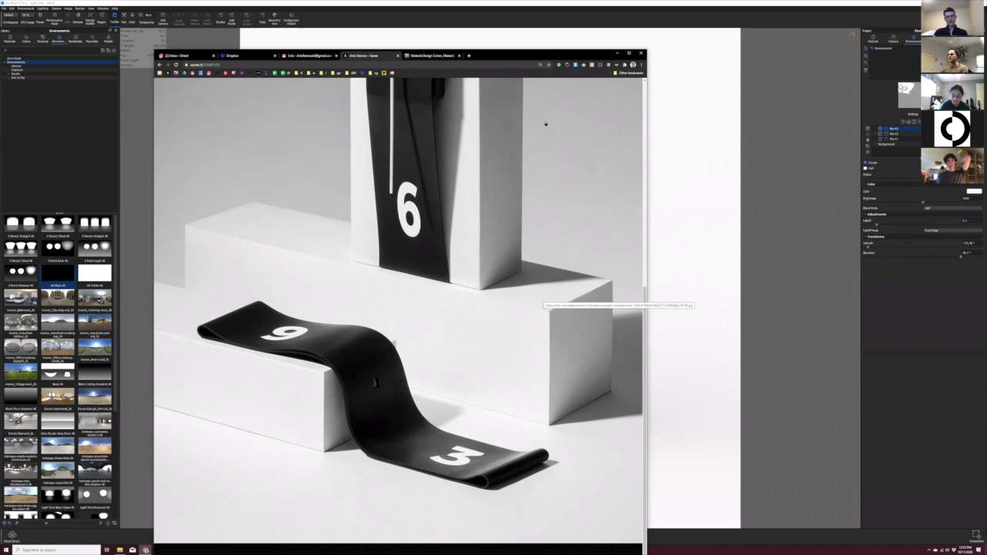
Step: Return from the browser to KeyShot and add a cube primitive to the bottle scene
left_click(640, 54)
left_click(974, 38)
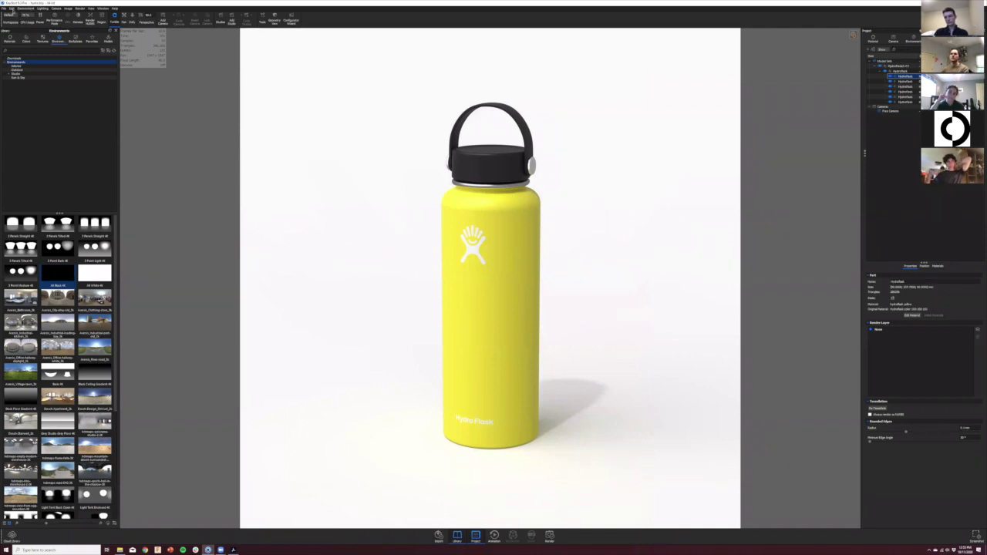
left_click(13, 8)
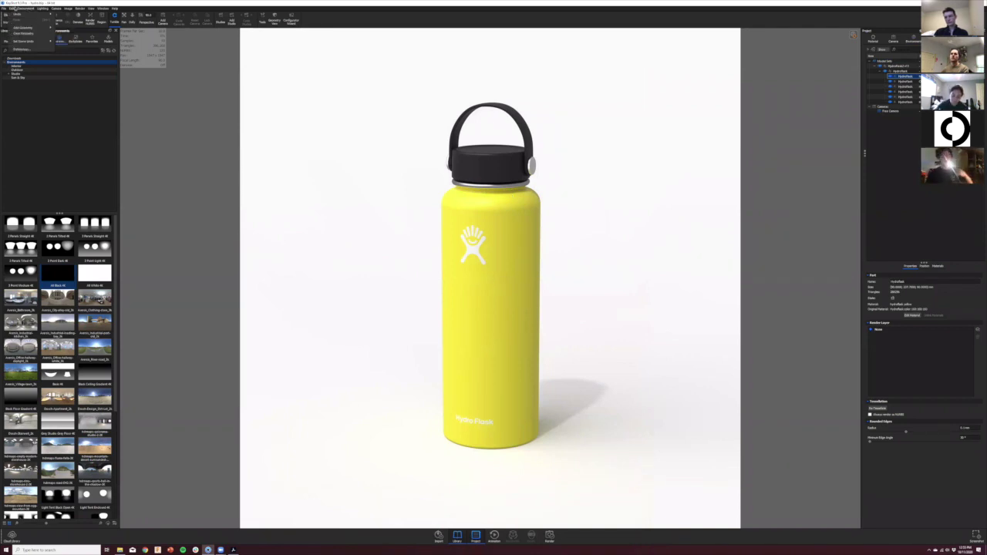
mouse_move(43, 8)
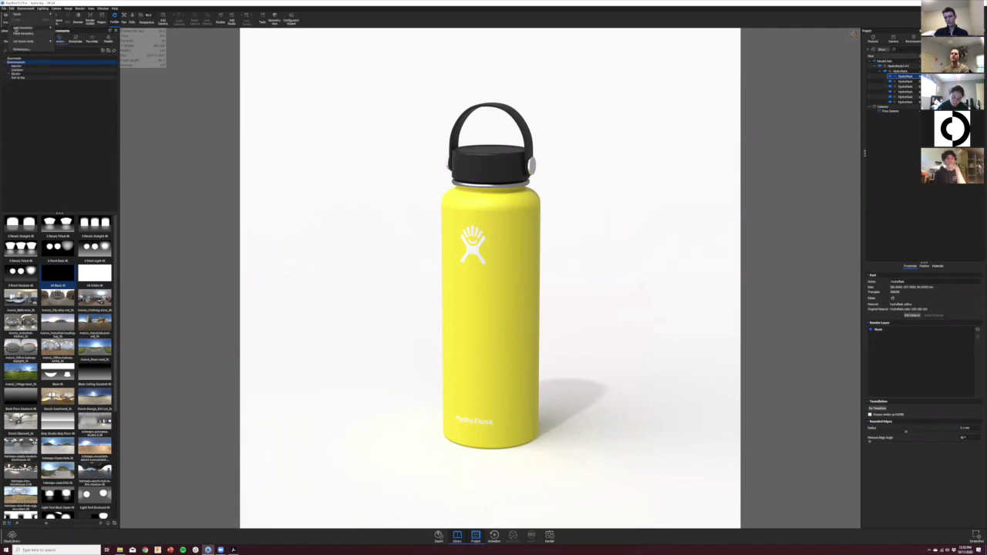
mouse_move(23, 28)
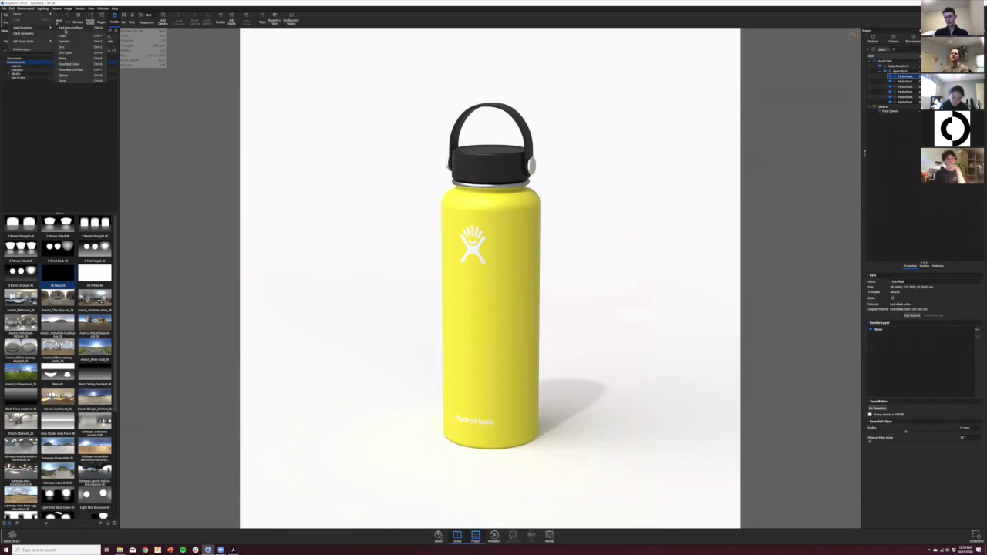
left_click(63, 36)
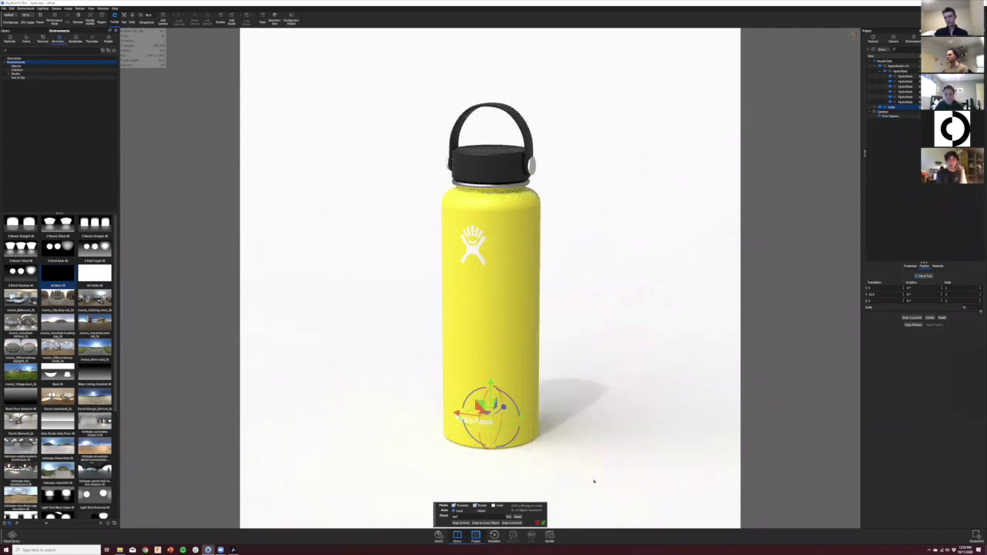
Step: Scale the cube into a flat square plinth beneath the bottle, undoing the stretch along a single axis
left_click_drag(502, 419, 513, 422)
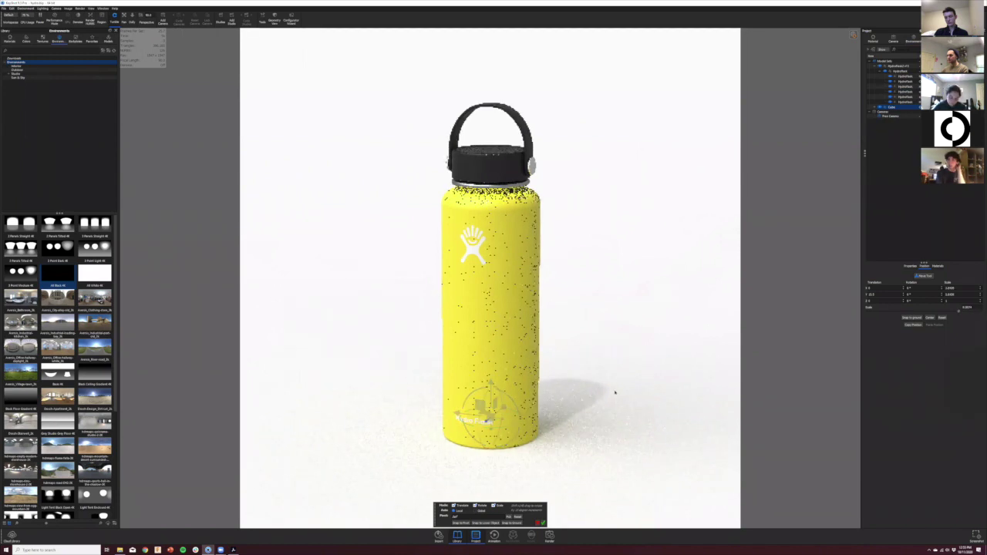
left_click_drag(437, 395, 521, 430)
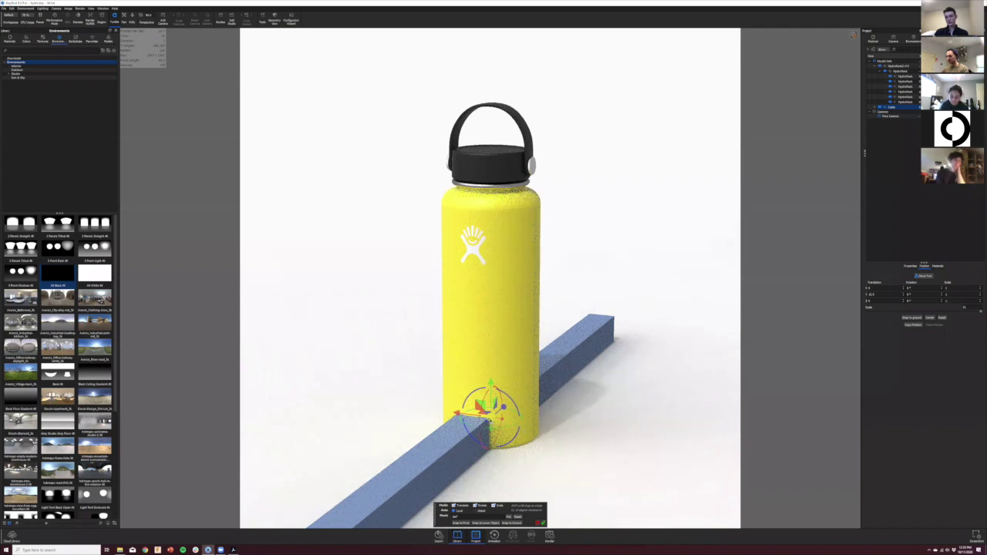
key("ctrl+z")
mouse_move(496, 417)
left_mouse_down()
mouse_move(505, 417)
mouse_move(492, 426)
left_mouse_up()
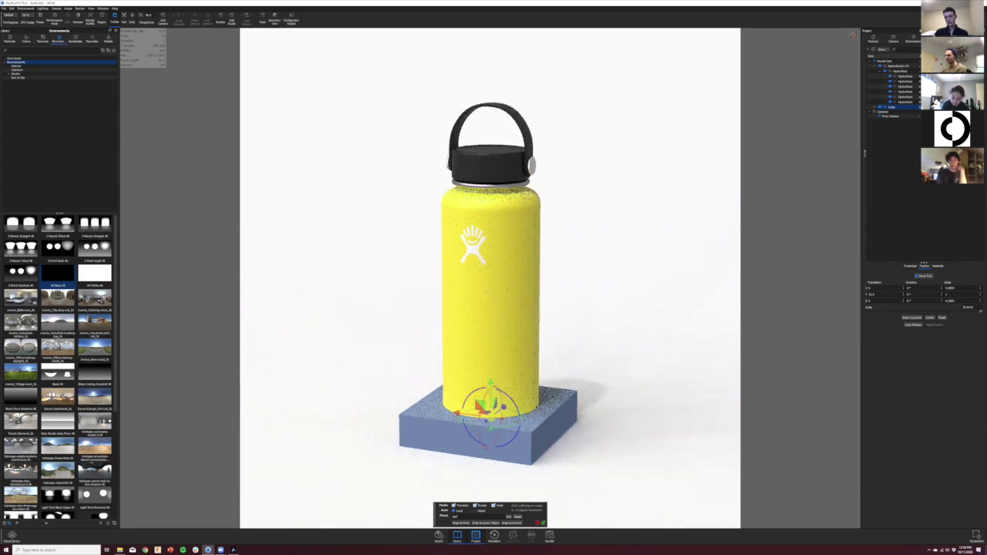
left_click(687, 280)
Step: Raise the whole Hydro Flask group above the plinth and snap it down onto the lower object
left_click(901, 72)
left_click(923, 275)
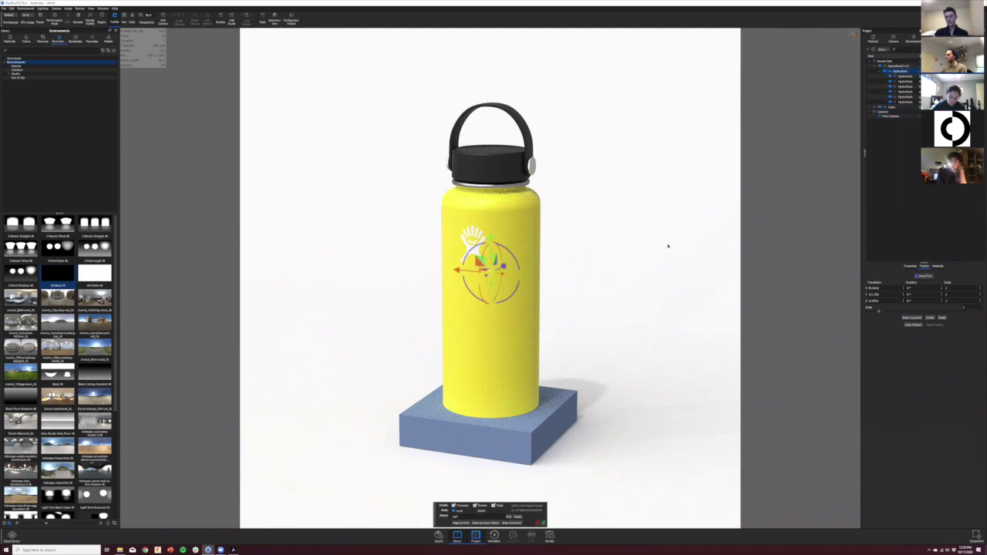
left_click_drag(490, 240, 491, 139)
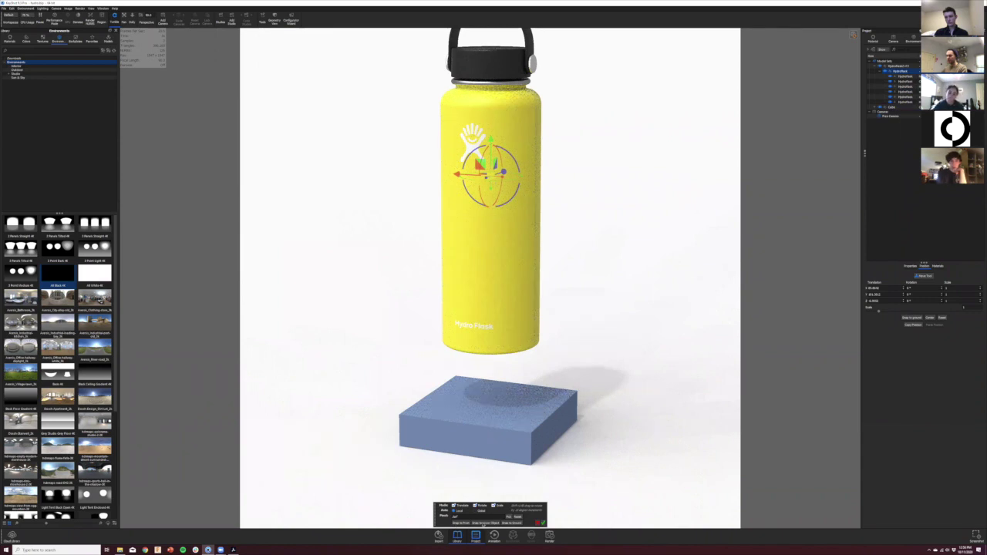
left_click(486, 523)
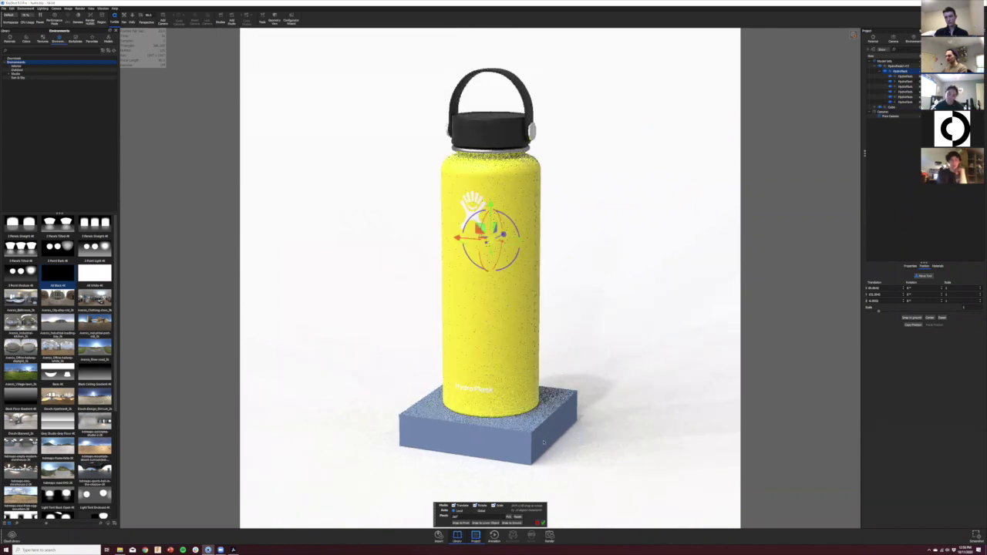
left_click(543, 522)
left_click(546, 433)
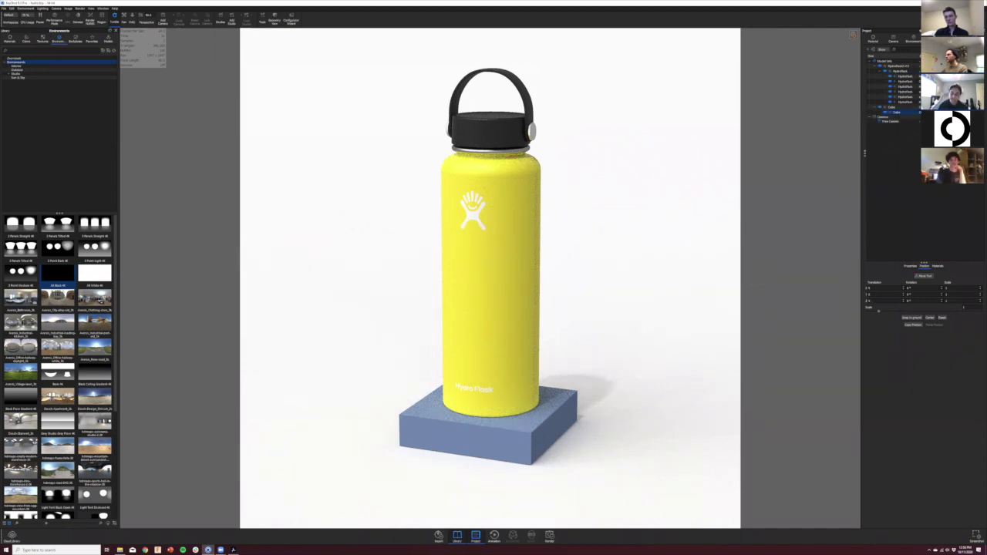
left_click(923, 278)
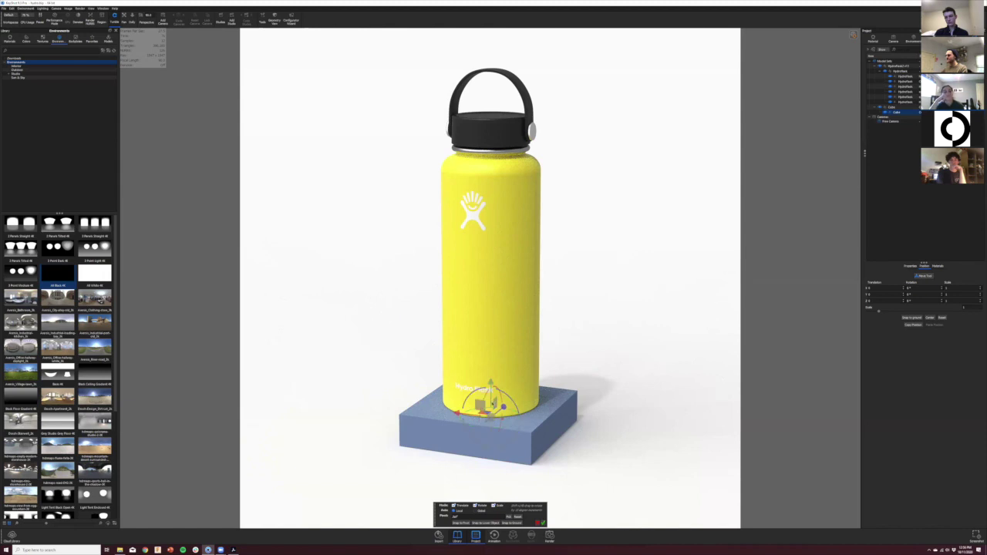
mouse_move(491, 388)
left_mouse_down()
mouse_move(491, 421)
mouse_move(491, 390)
mouse_move(481, 403)
left_mouse_up()
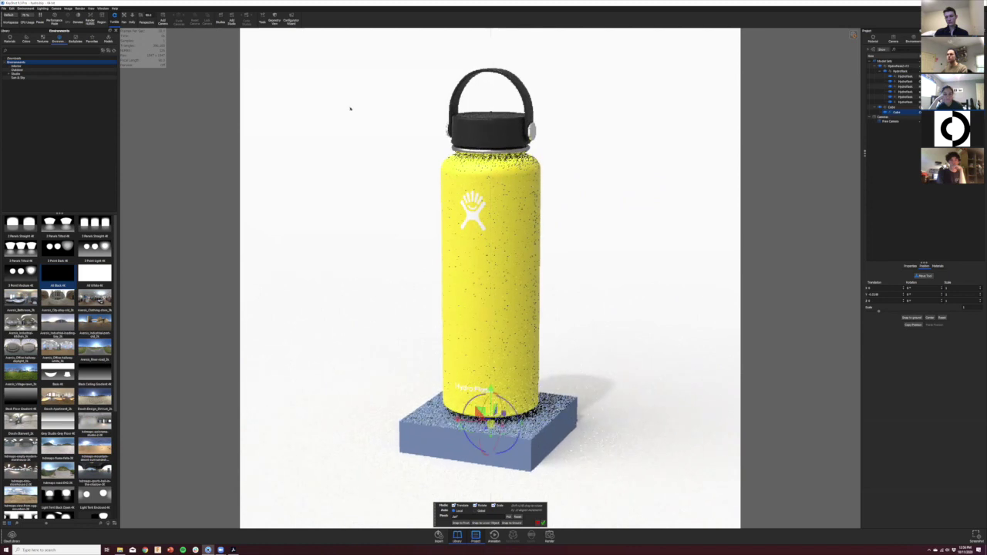
key("Escape")
Step: Add a ground plane to the scene
left_click(25, 7)
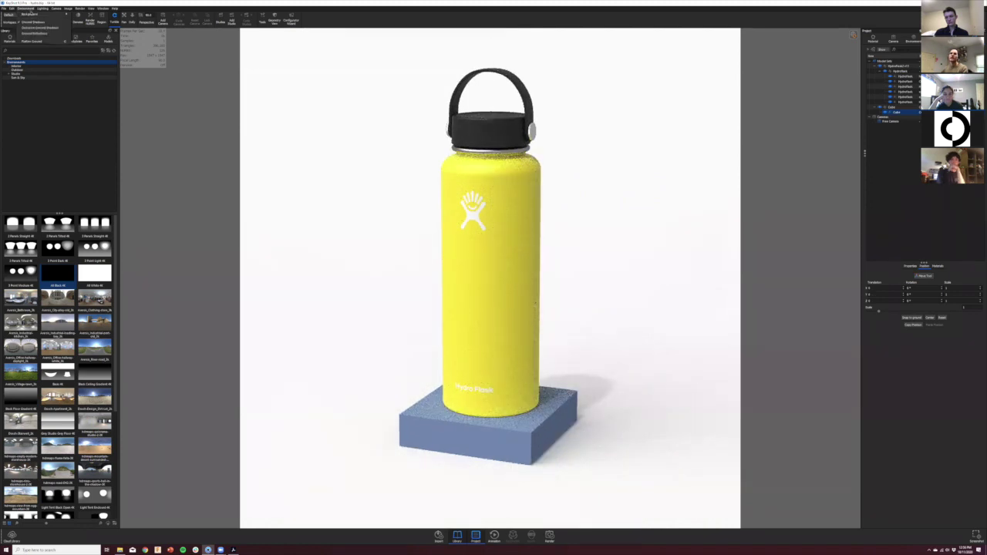
mouse_move(11, 9)
mouse_move(23, 28)
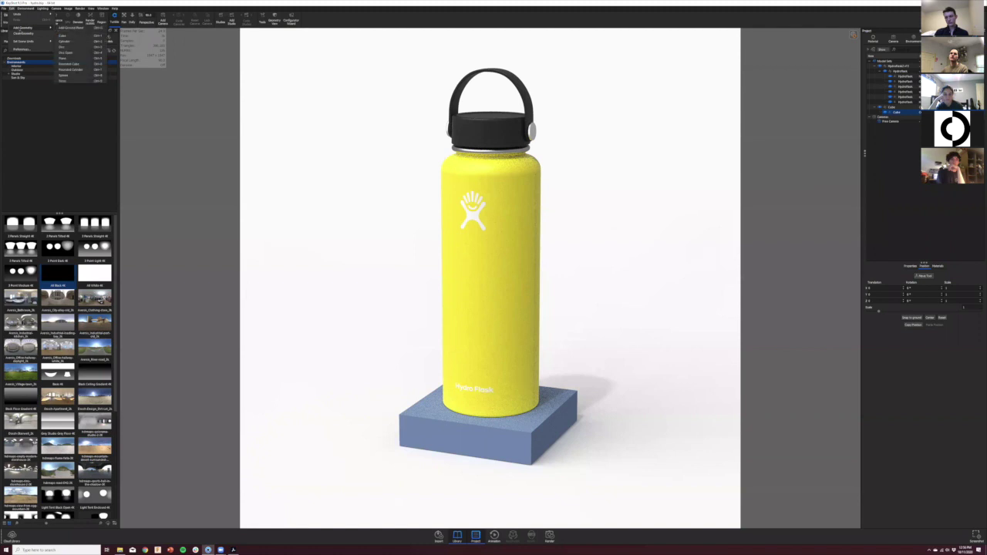
left_click(71, 29)
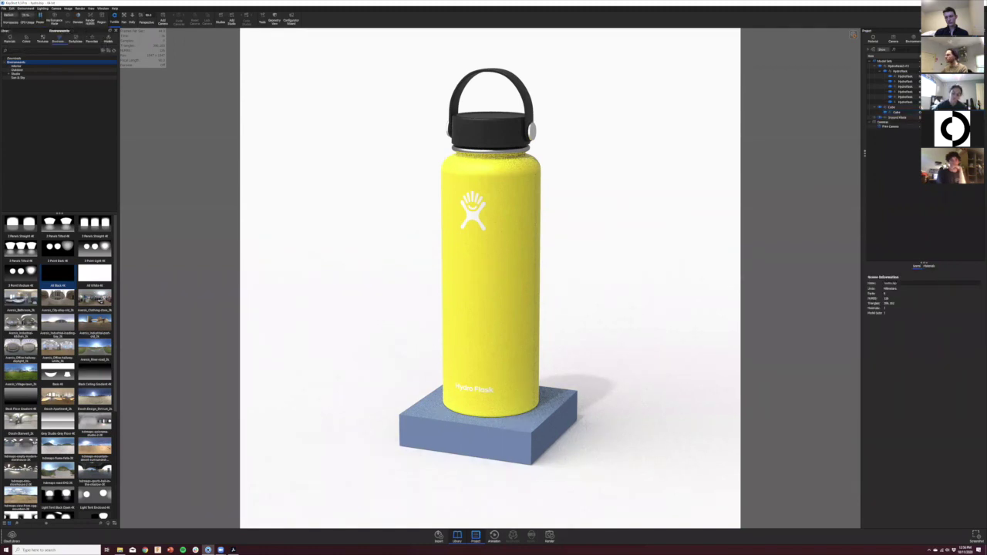
Step: Set the cube's rounded edges radius to 0.2 mm
left_click(893, 107)
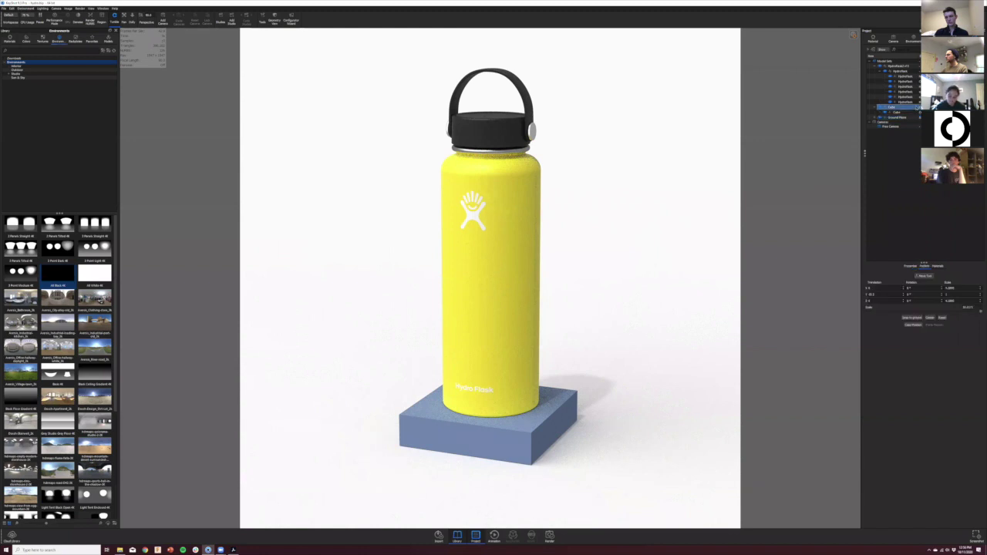
left_click(910, 266)
left_click(948, 425)
type(".2")
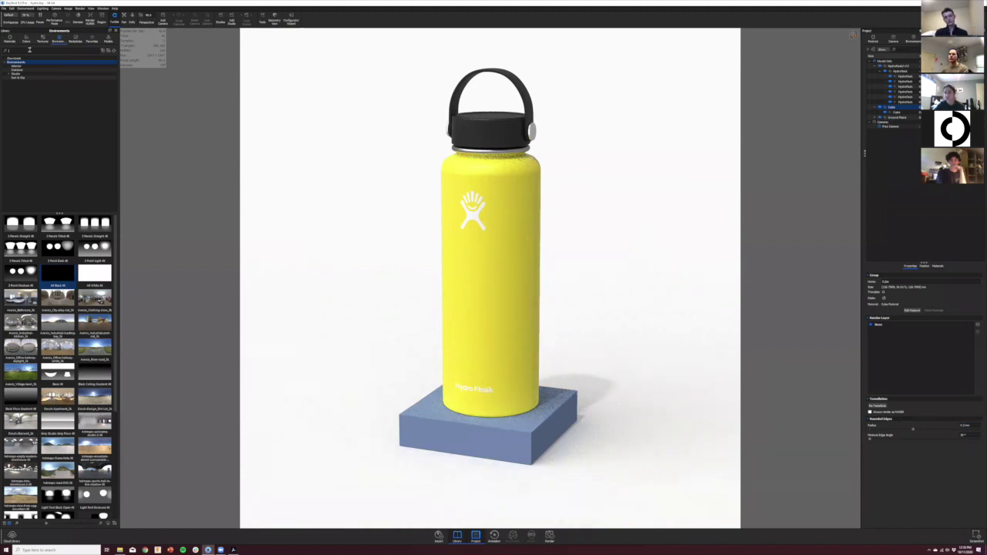
Step: Search the material library for flat white and apply the Flat White material to the plinth
left_click(16, 40)
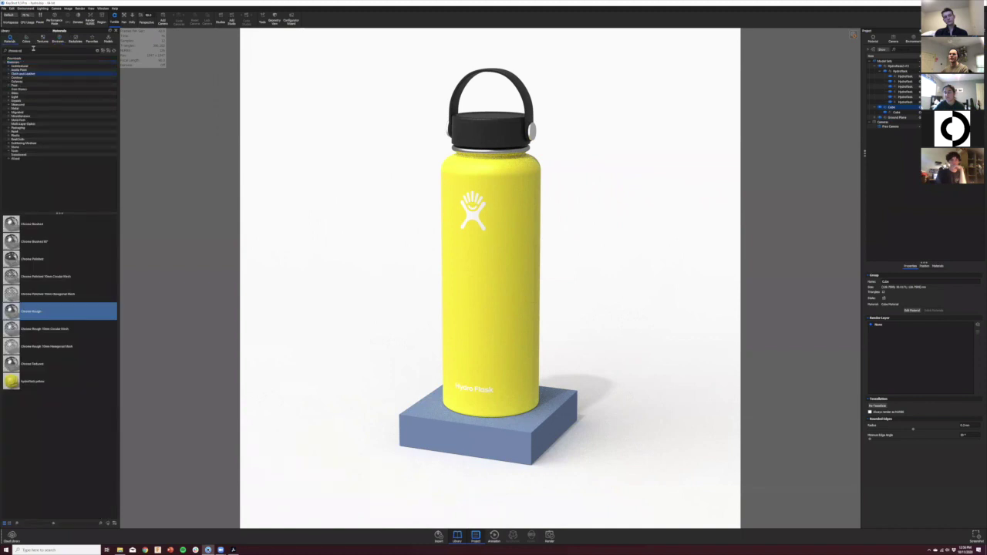
type("flat rubb")
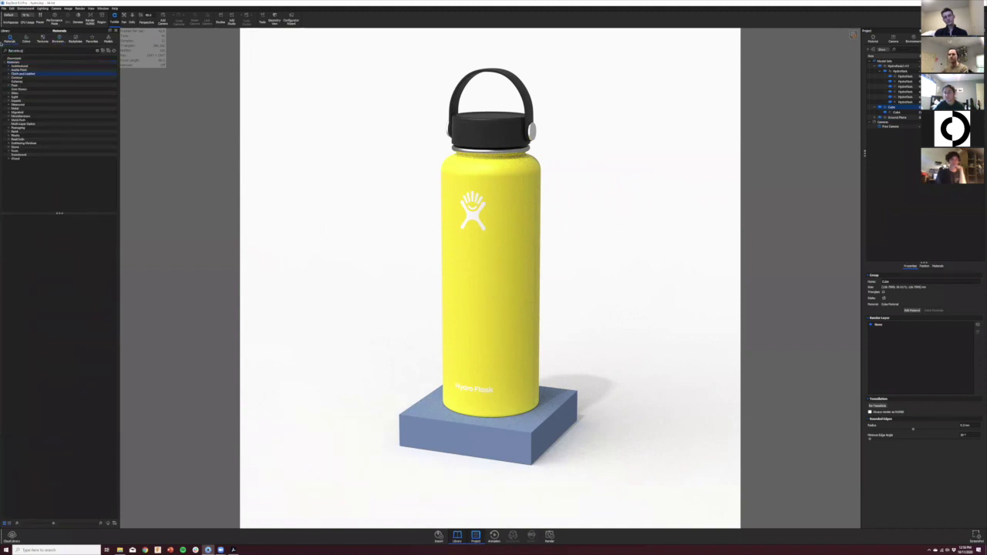
key("BackSpace")
key("BackSpace")
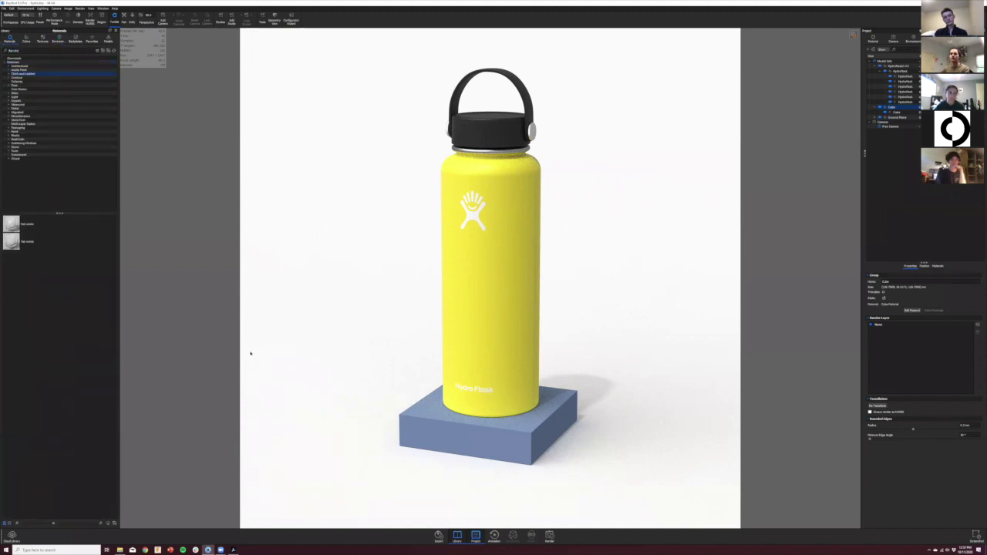
left_click_drag(69, 223, 489, 434)
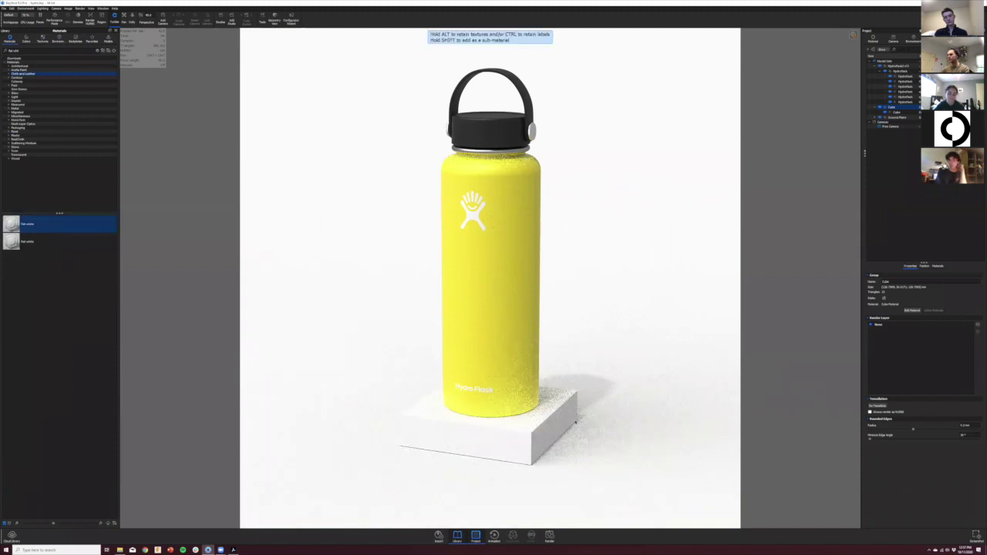
left_click_drag(576, 422, 575, 422)
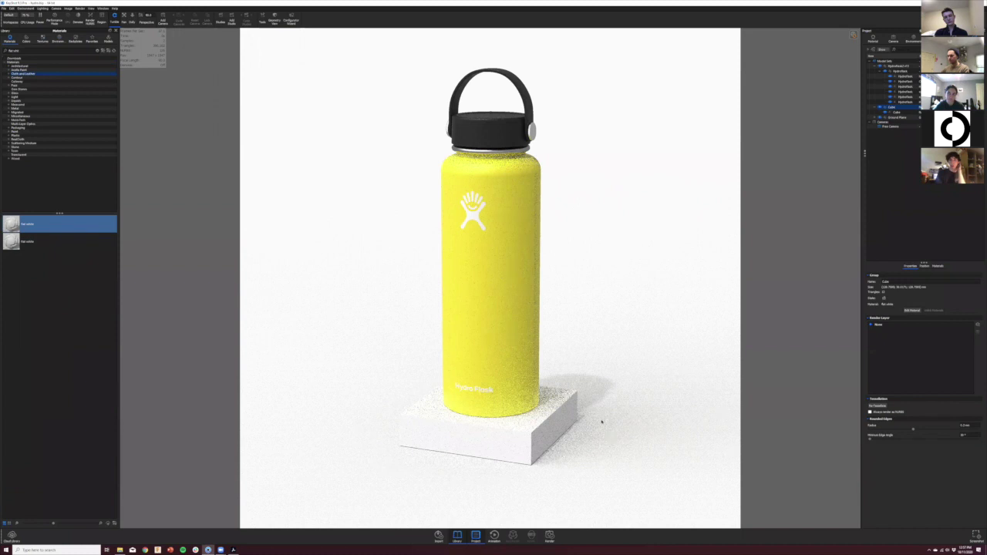
Step: Duplicate the Hydro Flask model group and move the copy beside the bottle on the plinth
left_click_drag(620, 330, 617, 333)
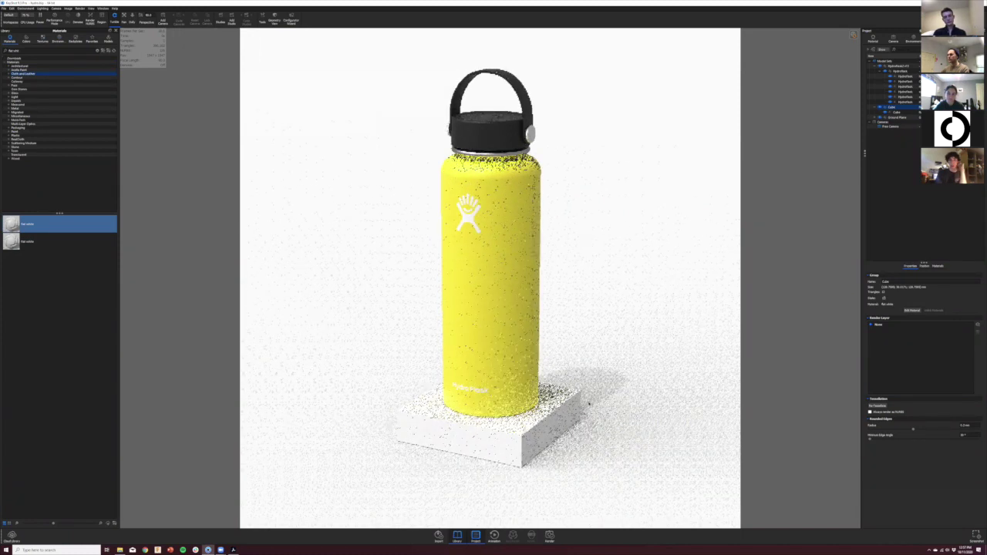
scroll(616, 333, "up", 3)
scroll(823, 192, "down", 3)
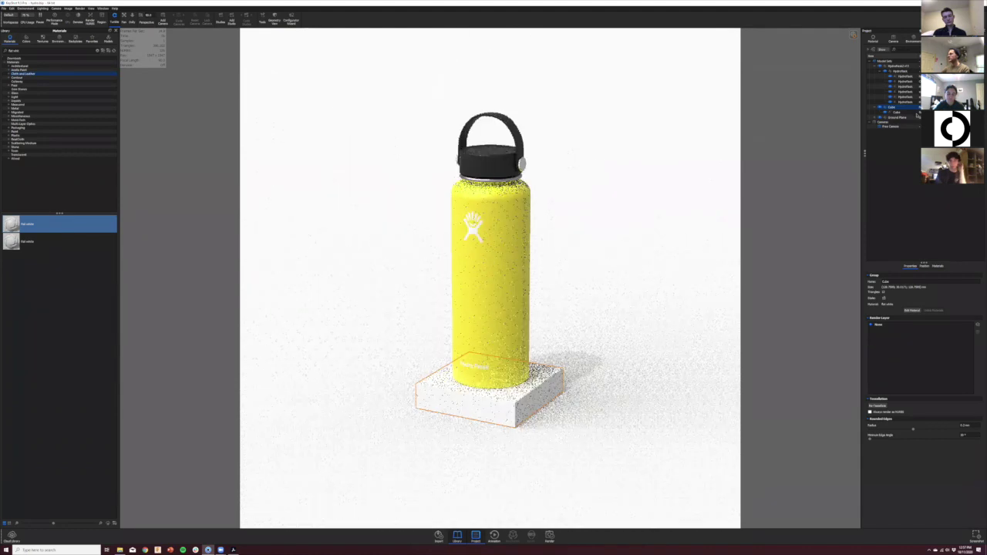
left_click(910, 63)
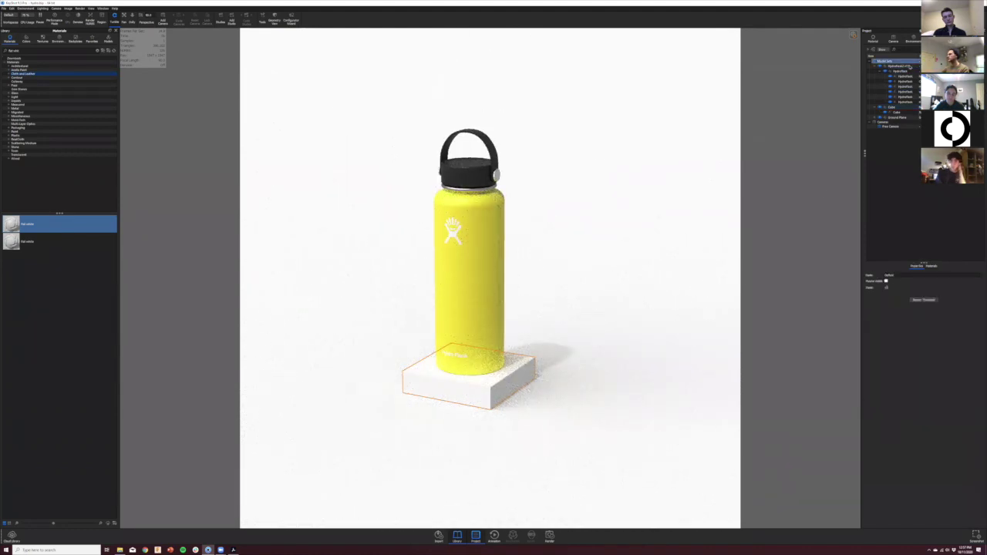
right_click(911, 67)
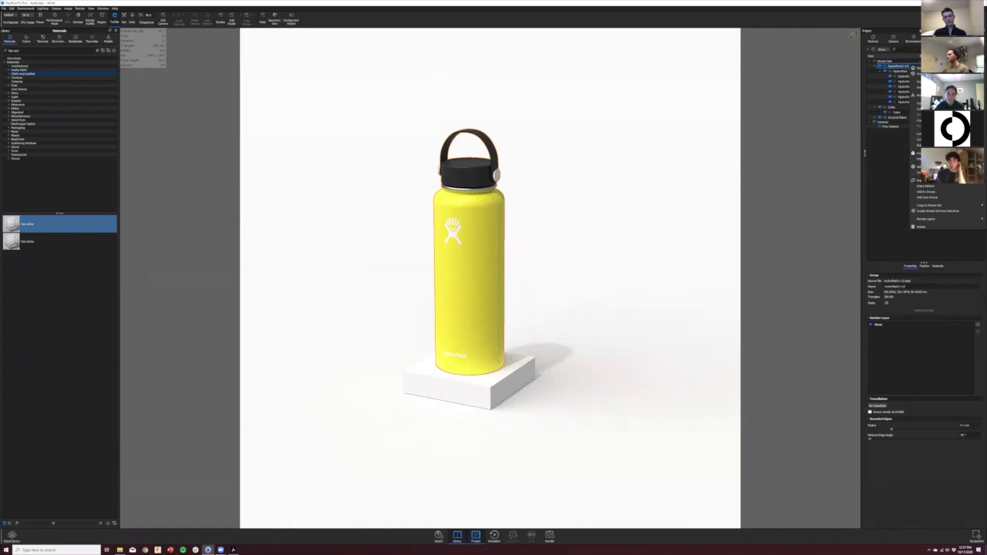
left_click(923, 180)
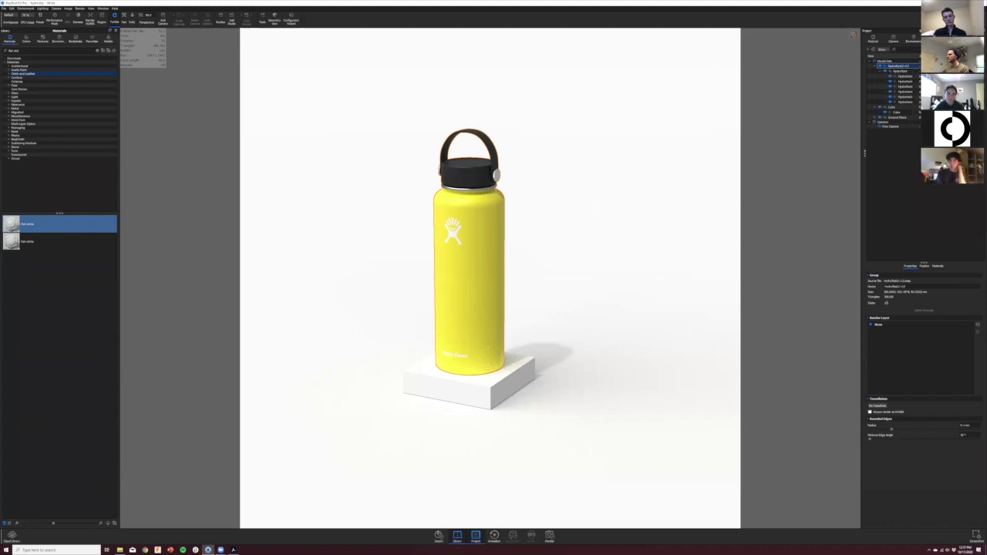
left_click_drag(479, 253, 571, 258)
Step: Snap the duplicated bottle to the ground
left_click_drag(471, 392, 513, 383)
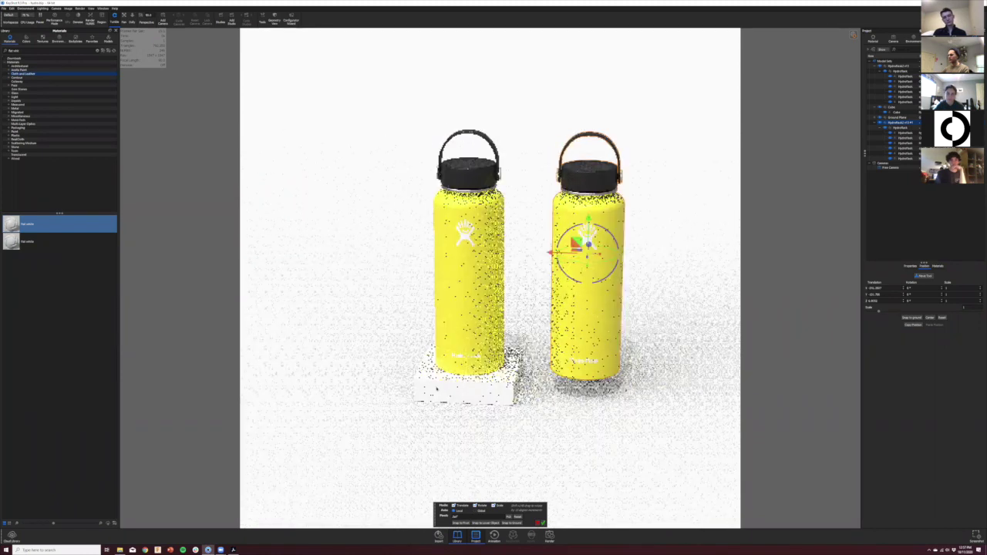
middle_click_drag(512, 383, 462, 385)
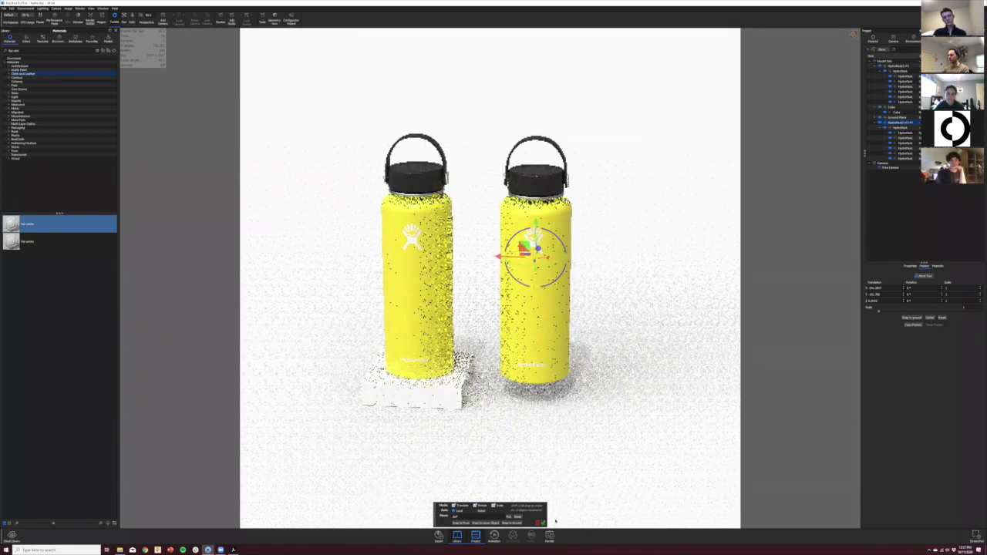
left_click(509, 524)
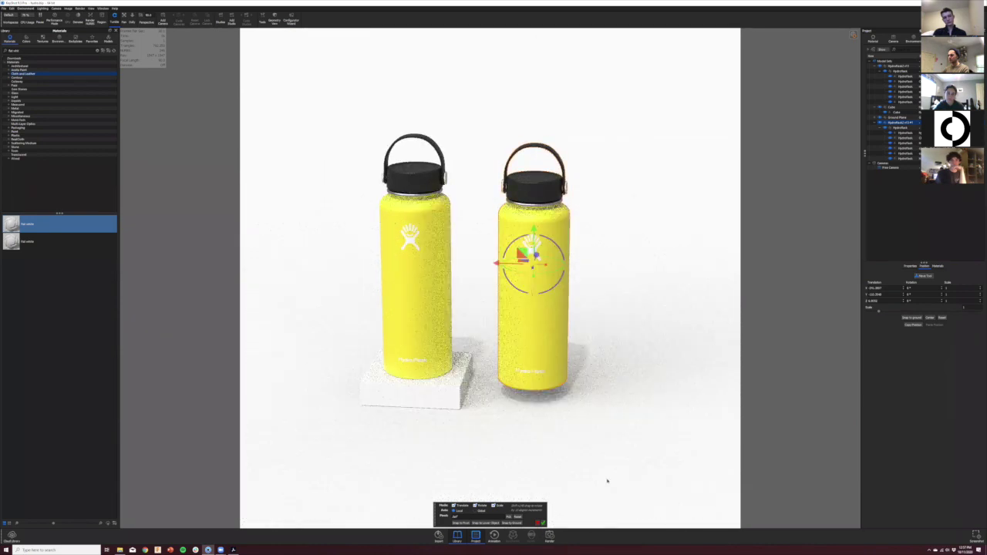
Step: Undo a slight rotation of the duplicated bottle, then shift it a little farther from the plinth and accept the placement
left_click_drag(581, 377, 594, 378)
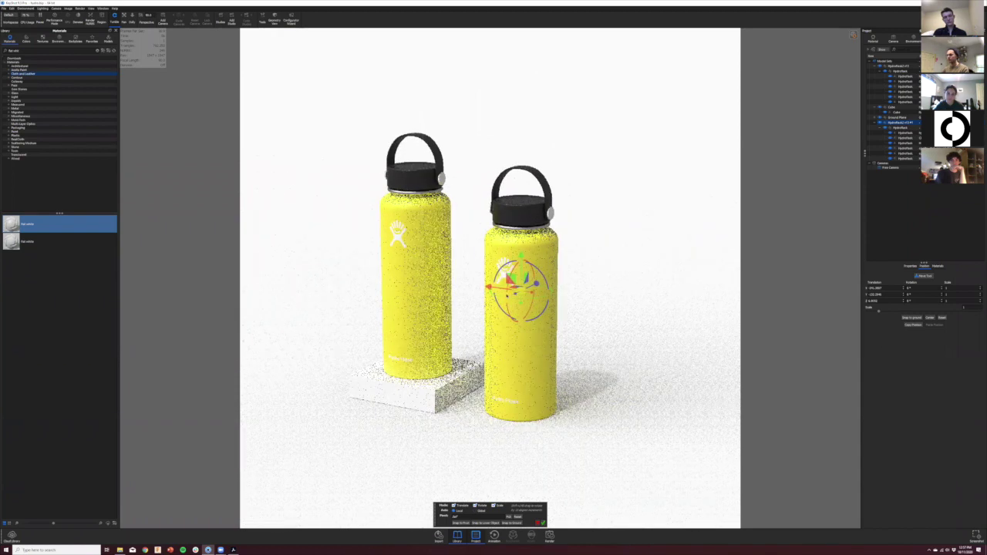
left_click_drag(498, 294, 502, 291)
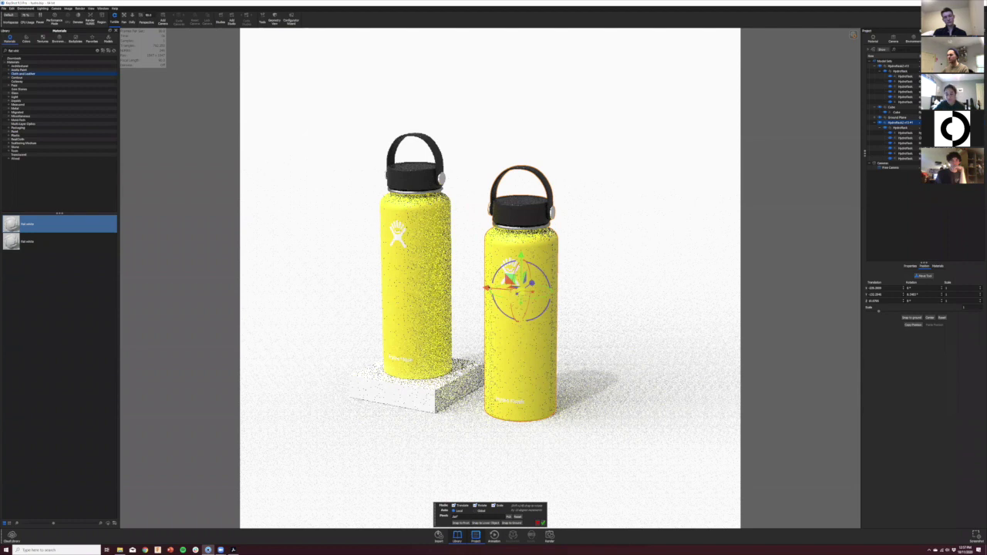
key("ctrl+z")
mouse_move(497, 289)
left_mouse_down()
mouse_move(506, 310)
mouse_move(499, 306)
left_mouse_up()
key("Return")
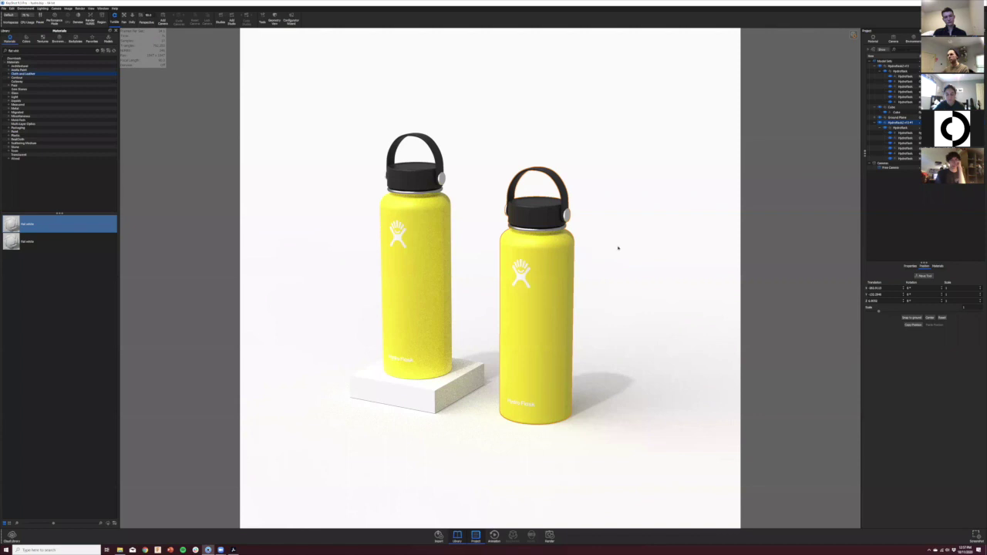
Step: Save the scene and reframe the camera slightly closer on both bottles
key("ctrl+s")
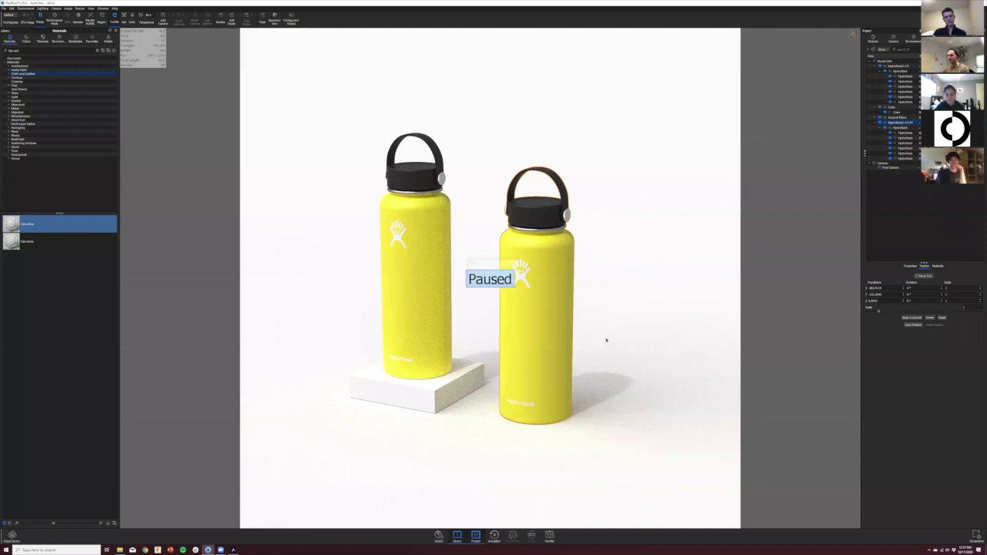
middle_click_drag(653, 338, 636, 298)
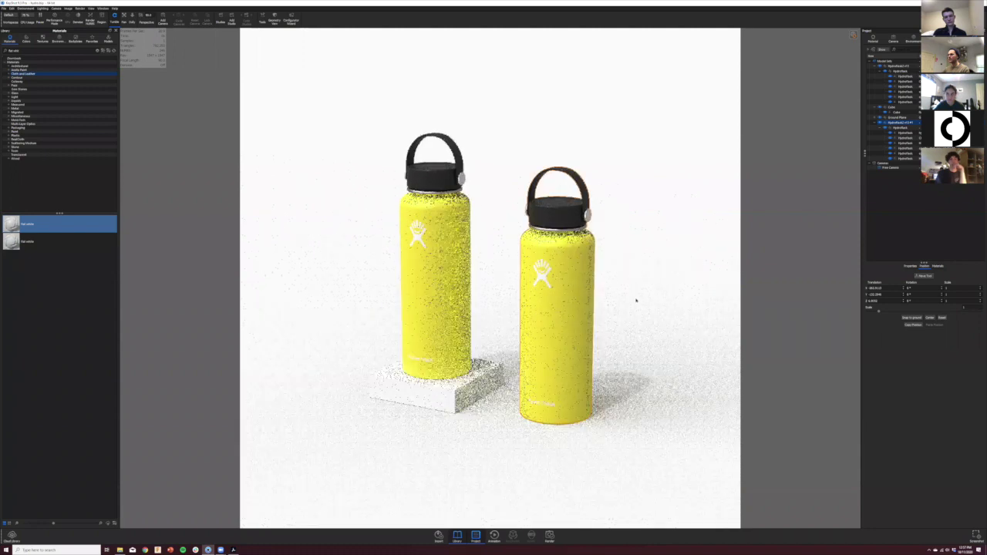
scroll(625, 307, "down", 2)
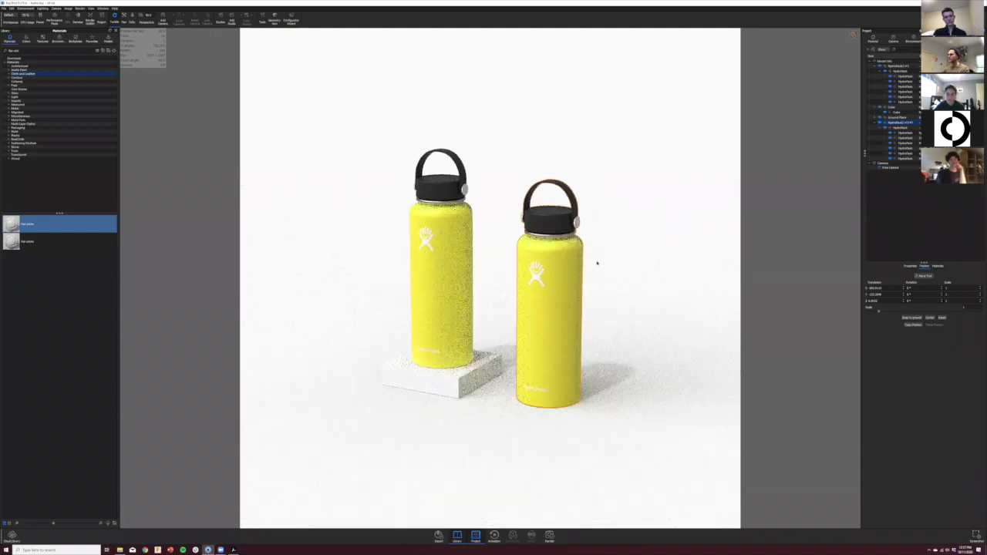
scroll(596, 263, "up", 2)
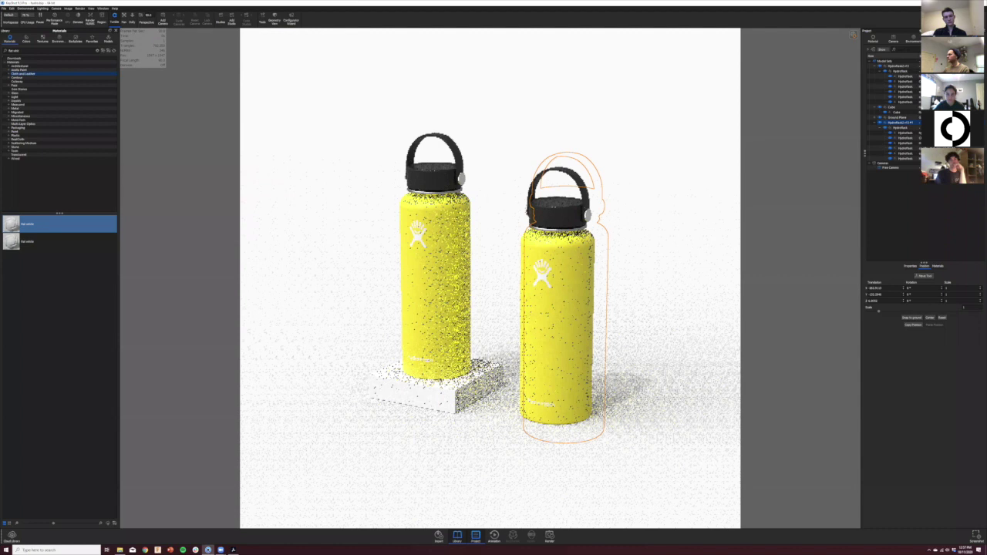
scroll(559, 297, "up", 1)
Step: Open the ground bottle's yellow body material for editing and bring up the Material Design color chart in Chrome, leaving that bottle visible
double_click(559, 324)
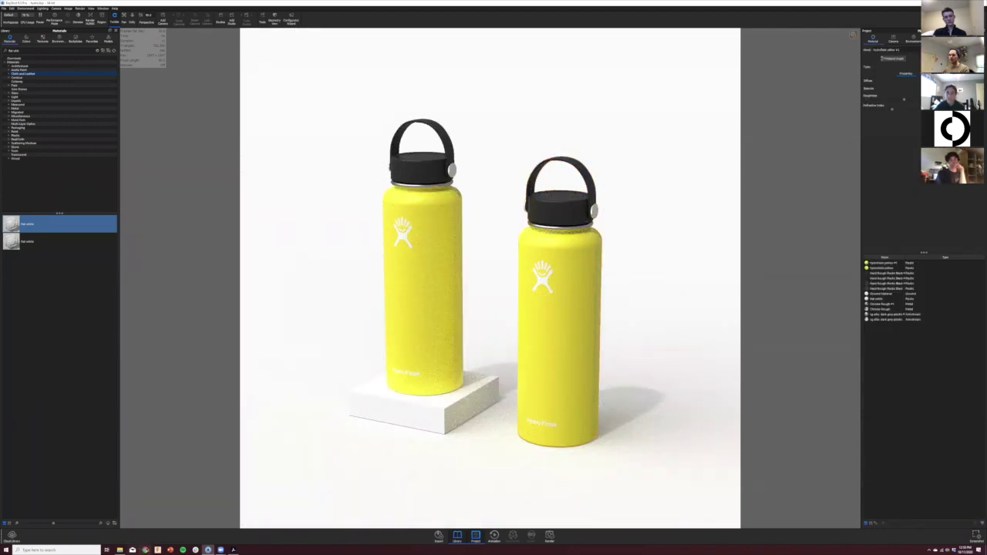
left_click(146, 549)
left_click(176, 73)
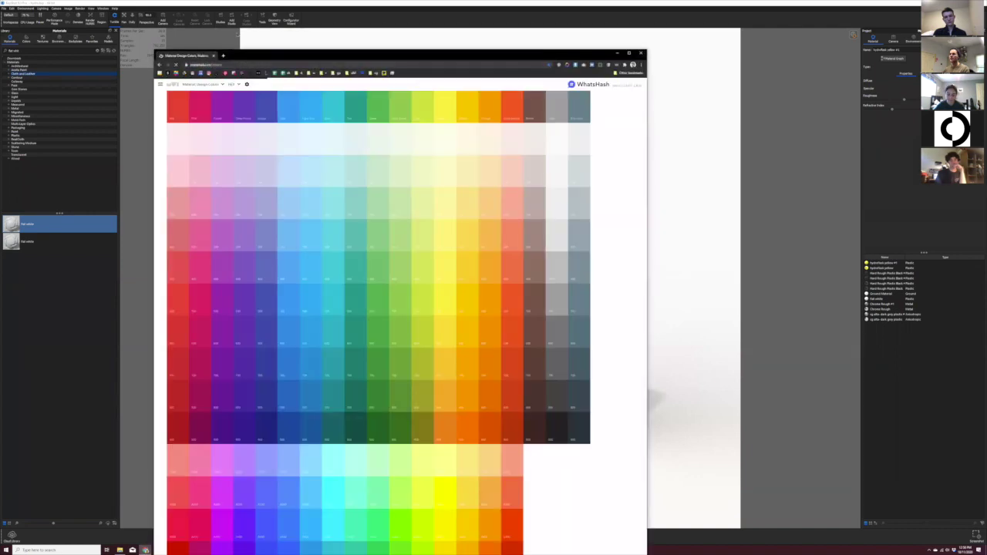
left_click_drag(247, 56, 237, 32)
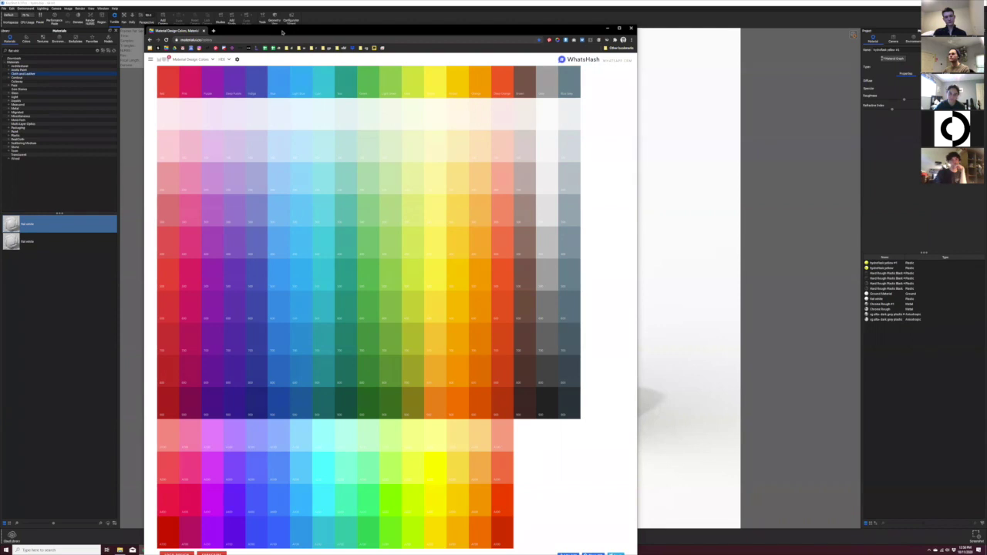
left_click_drag(282, 31, 154, 11)
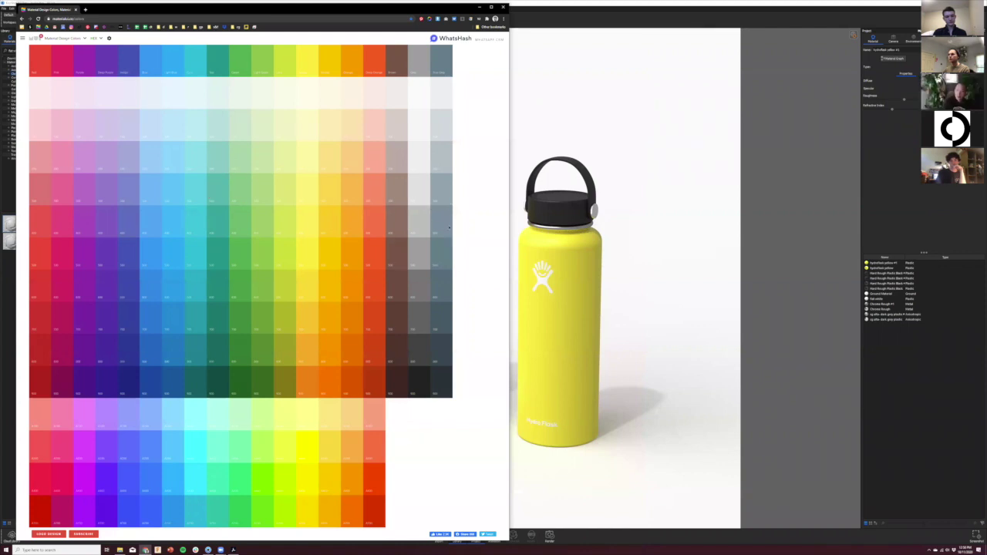
Step: Copy the Deep Purple 300 code 9575CD and set it as the diffuse color of the ground bottle's body
left_click(105, 183)
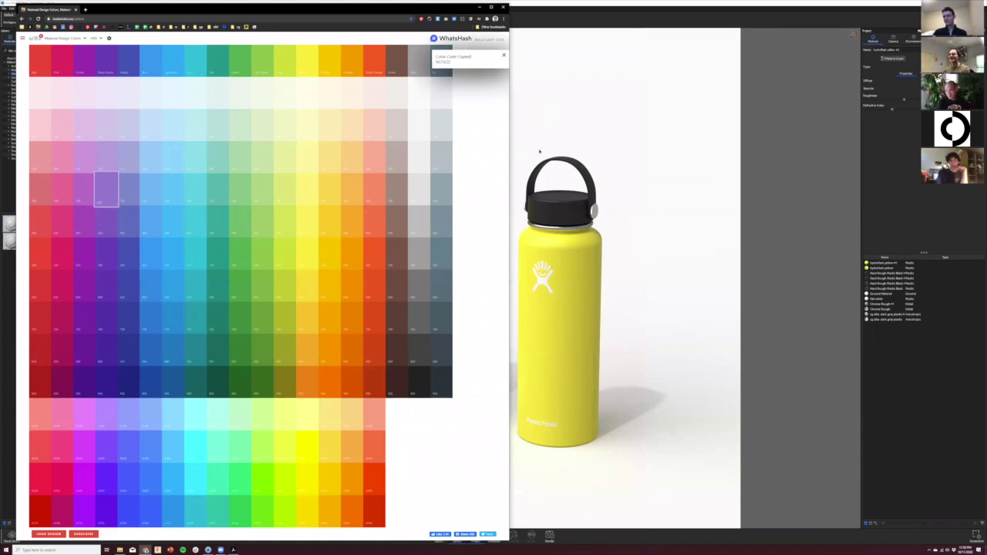
left_click(586, 112)
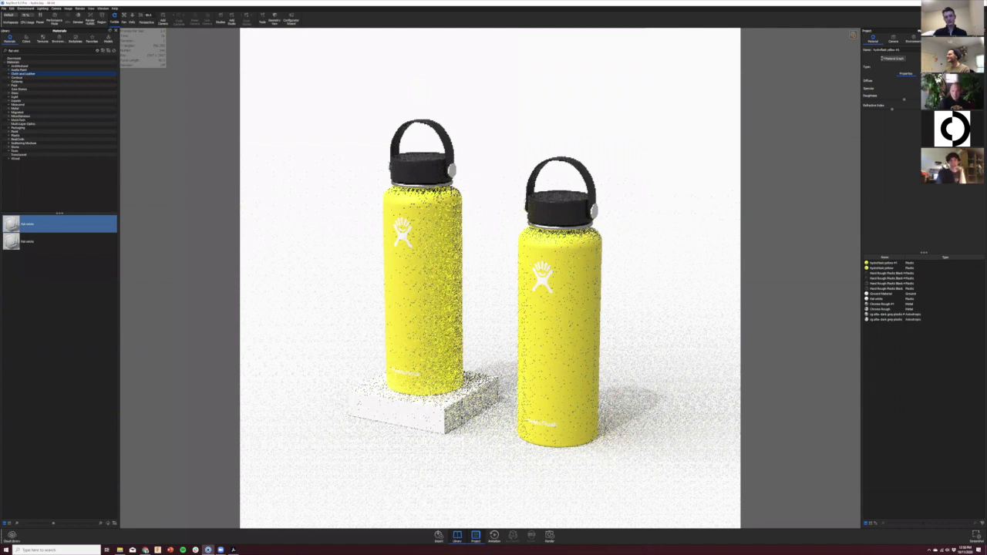
left_click(933, 81)
left_click(915, 130)
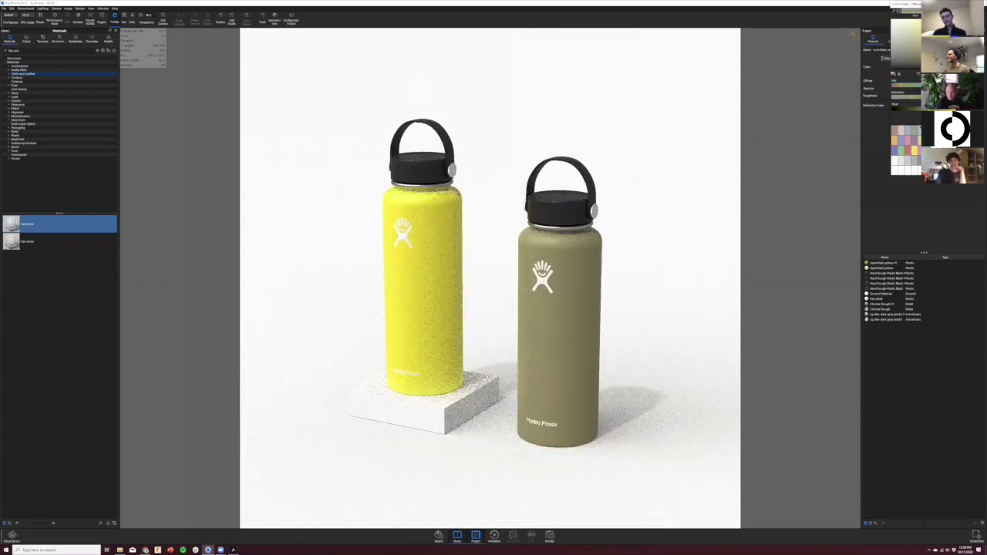
left_click_drag(913, 117, 864, 118)
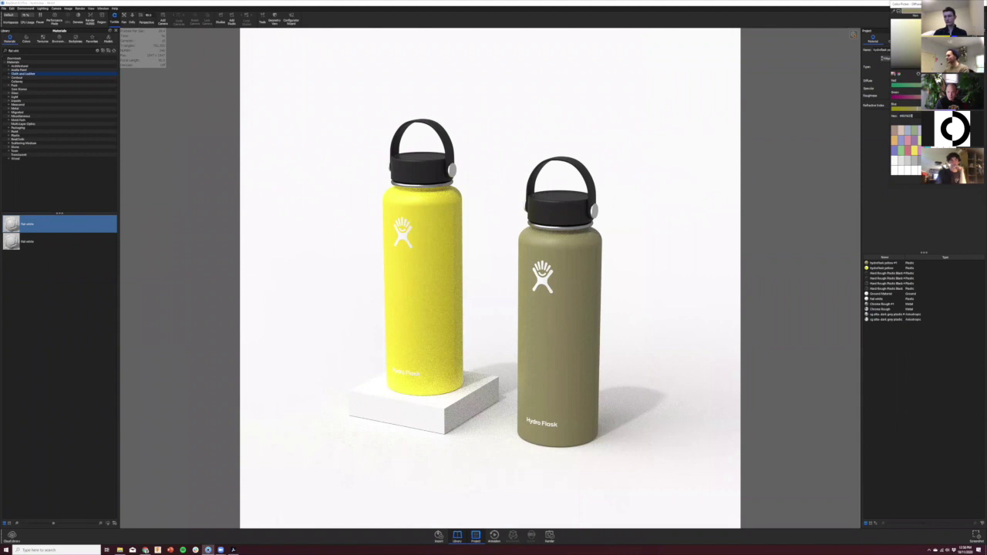
key("Return")
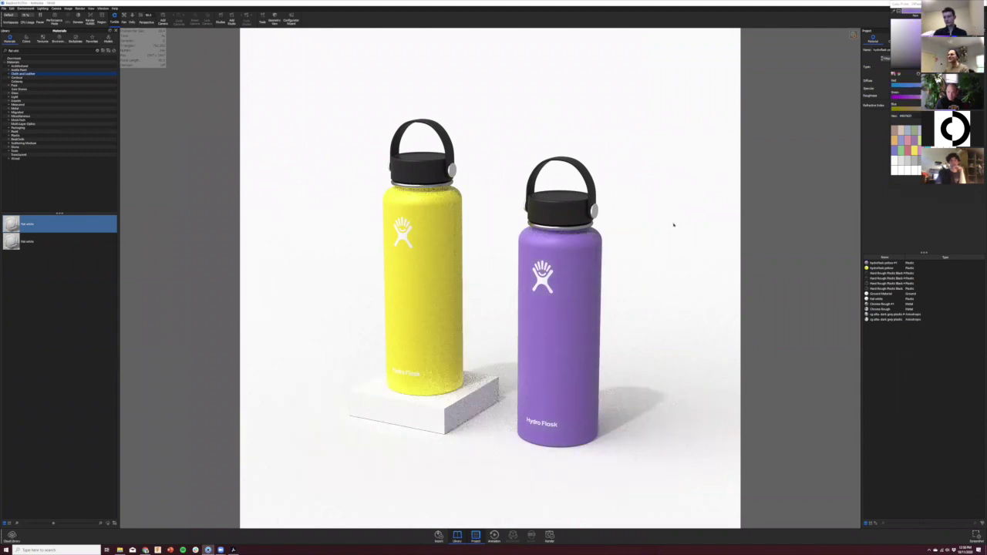
Step: Copy the lighter Deep Purple 100 code D1C4E9 from the color chart and apply it as the ground bottle's diffuse color
middle_click_drag(659, 243, 656, 231)
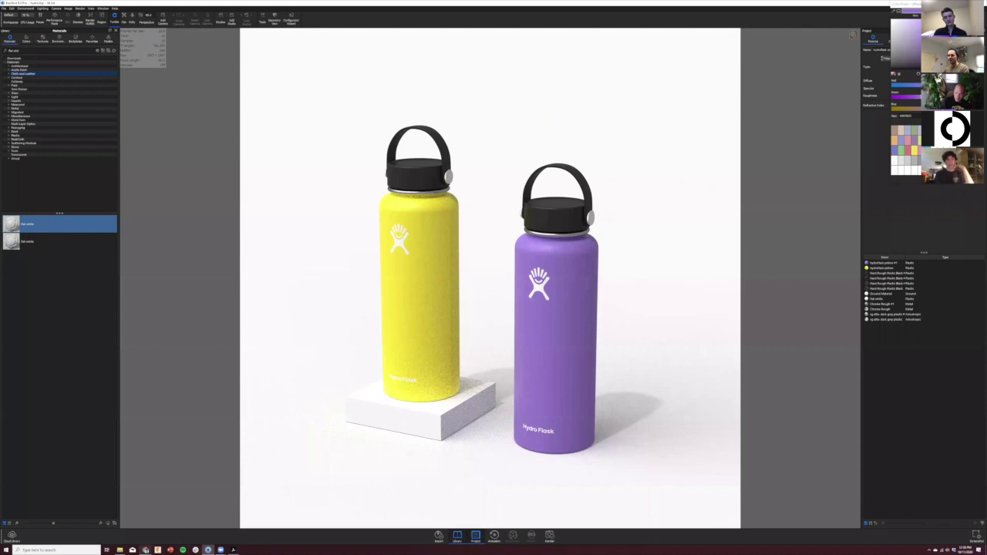
left_click(145, 550)
left_click(105, 146)
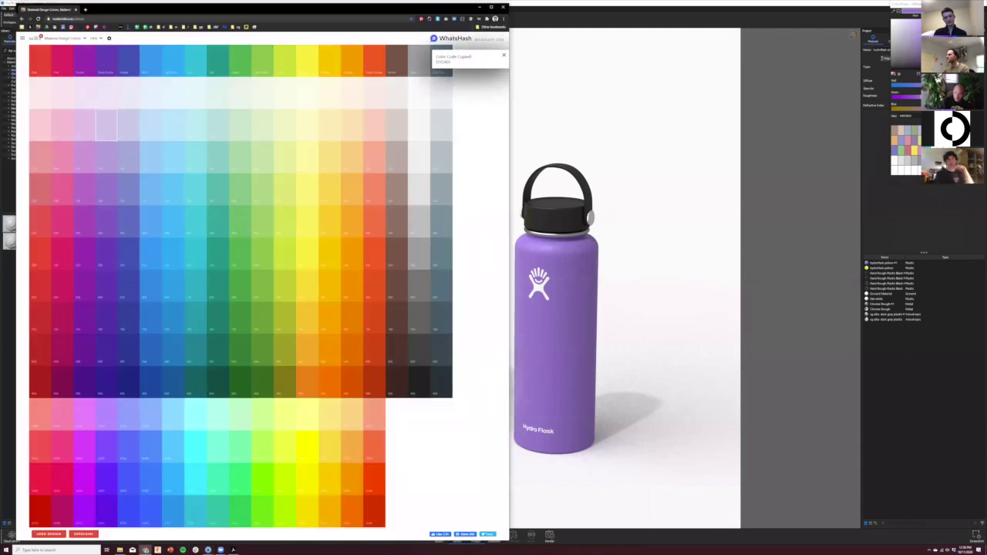
left_click(791, 117)
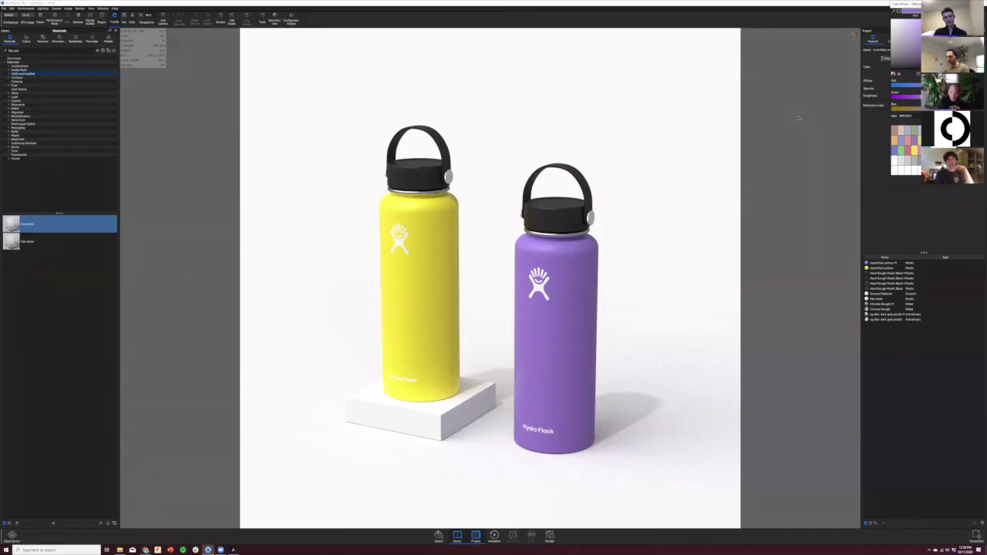
key("Return")
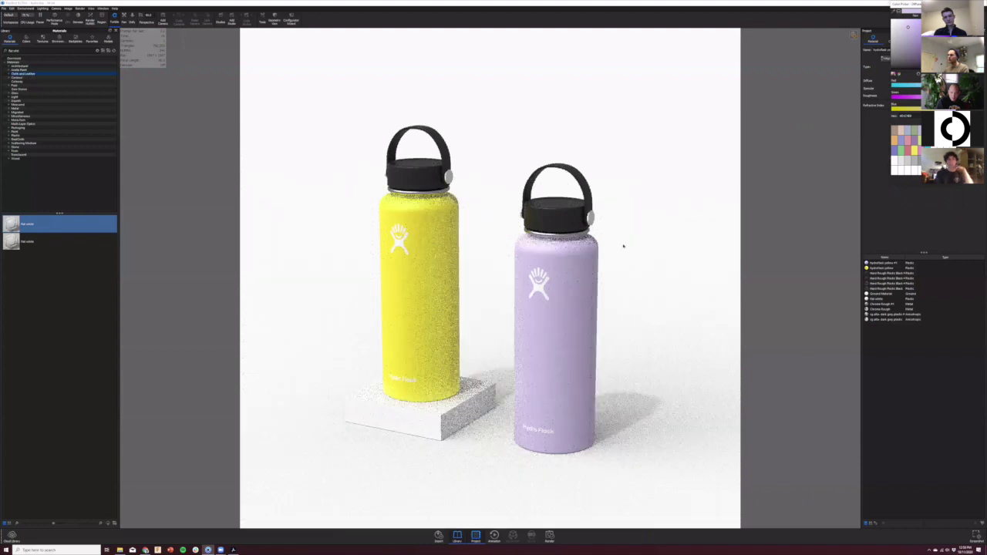
mouse_move(507, 252)
middle_mouse_down()
mouse_move(526, 262)
mouse_move(510, 259)
middle_mouse_up()
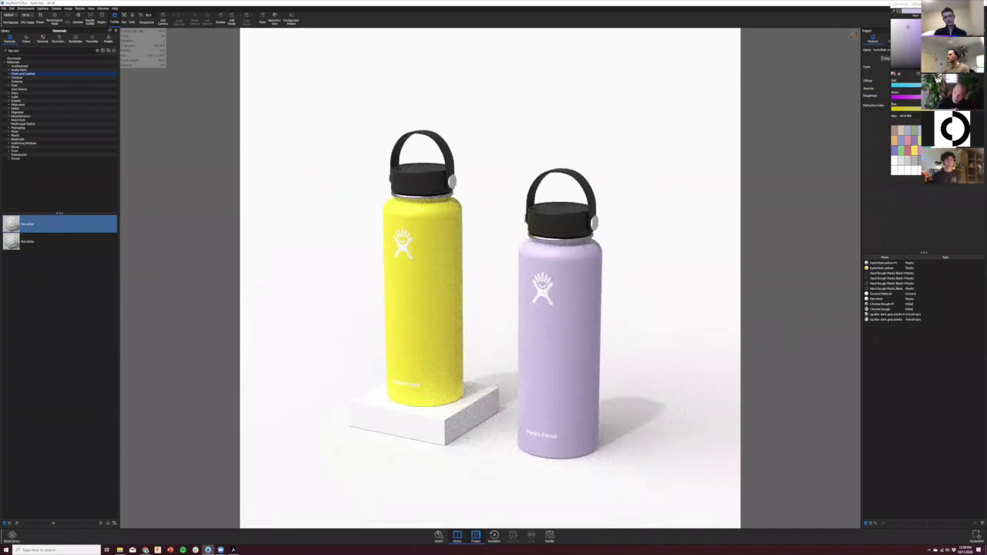
key("Escape")
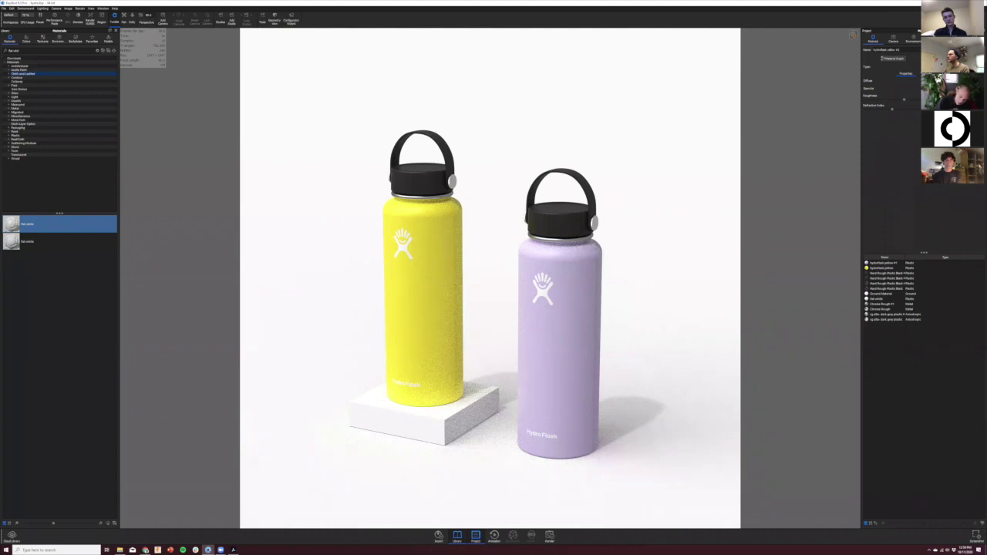
Step: Select the body of the bottle on the plinth in the scene and open its yellow material for editing
left_click(973, 38)
left_click(423, 218)
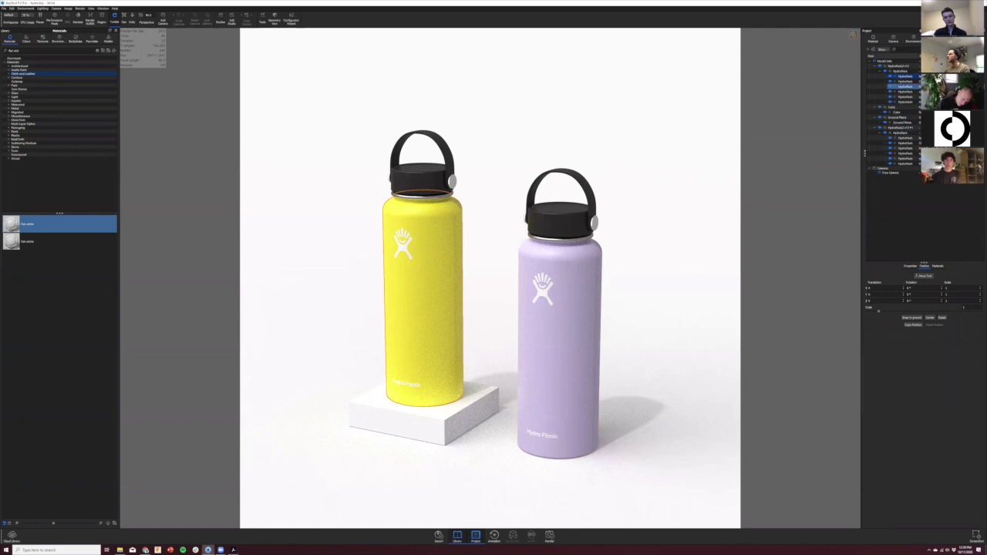
double_click(905, 77)
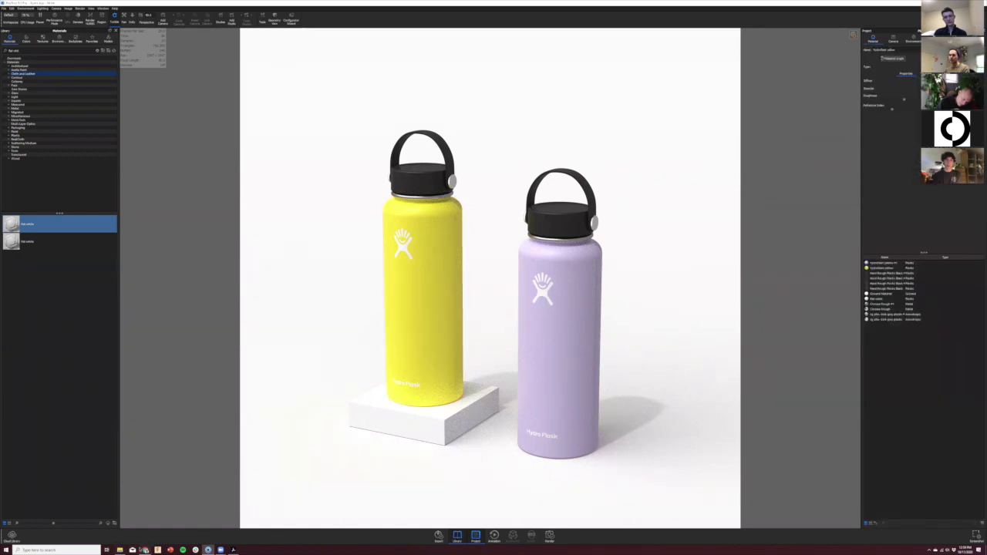
Step: Copy the Yellow 200 code FFF59D from the color chart and set it as the plinth bottle's diffuse color
left_click(145, 549)
left_click(303, 149)
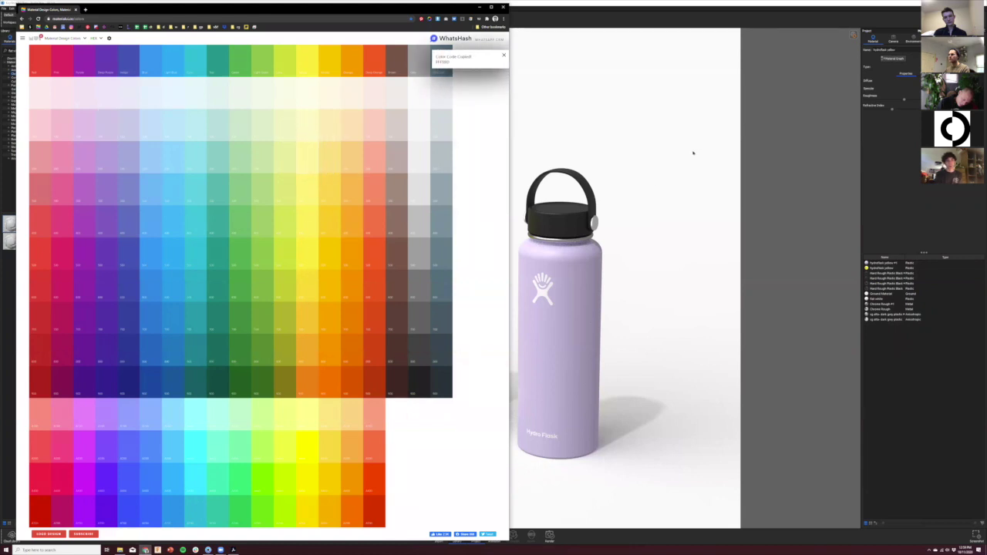
left_click(694, 154)
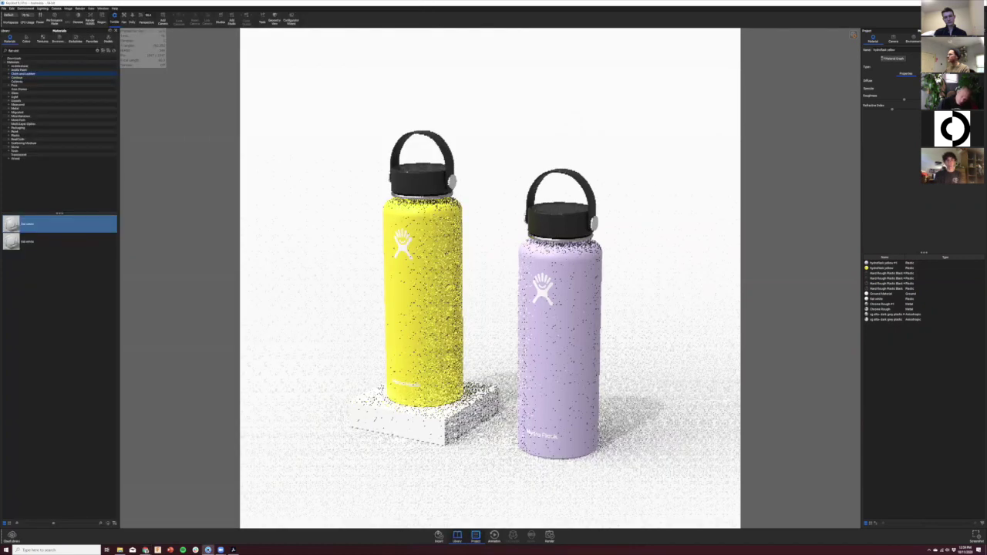
left_click(936, 80)
double_click(906, 115)
key("ctrl+v")
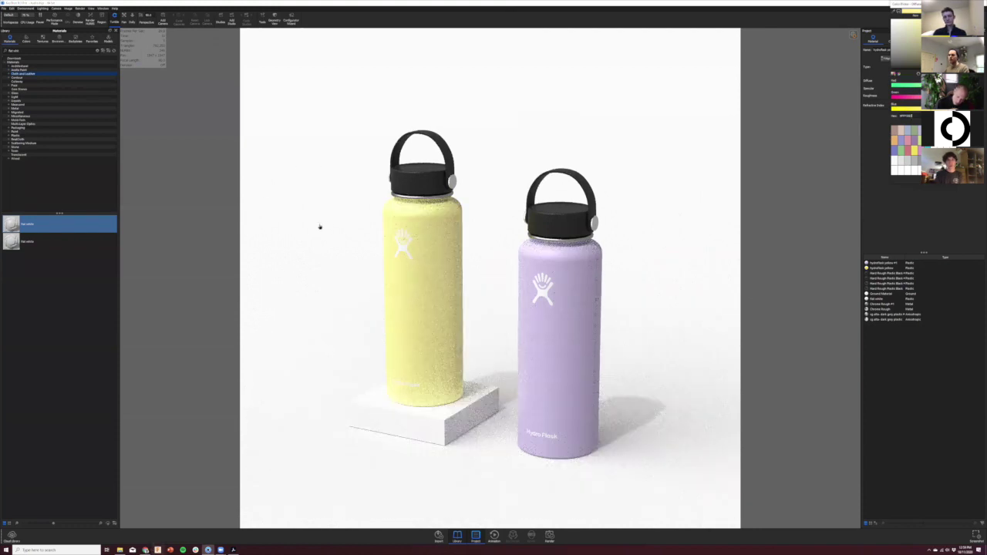
Step: Replace the plinth bottle's diffuse color with the stronger Yellow 300 shade, FFF176, from the color chart and close the color picker
key("alt+Tab")
left_click(312, 190)
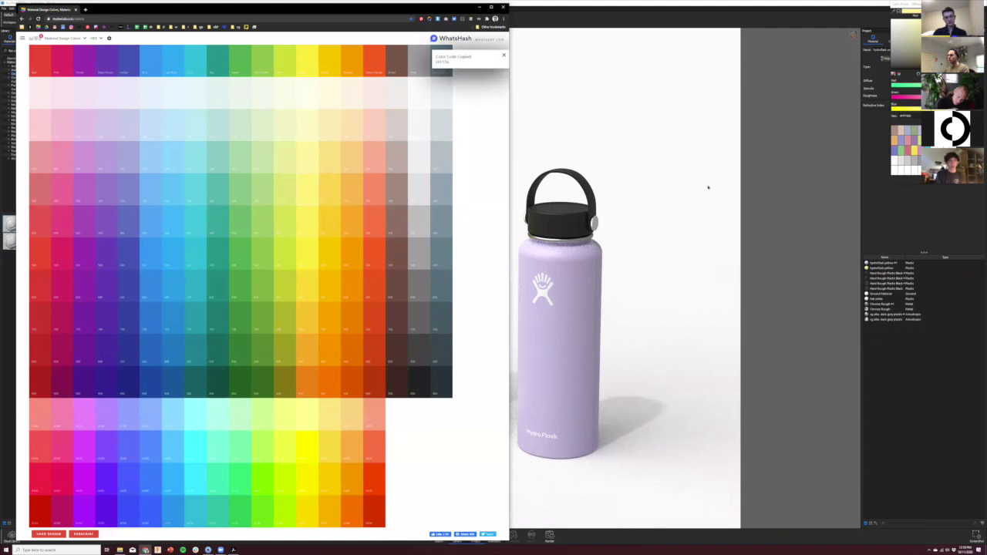
key("alt+Tab")
left_click(917, 117)
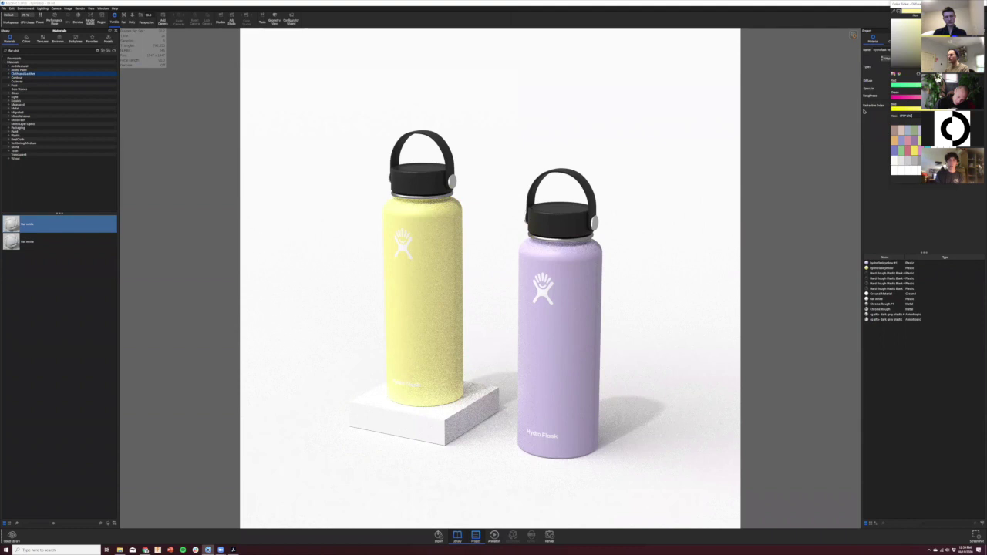
key("ctrl+z")
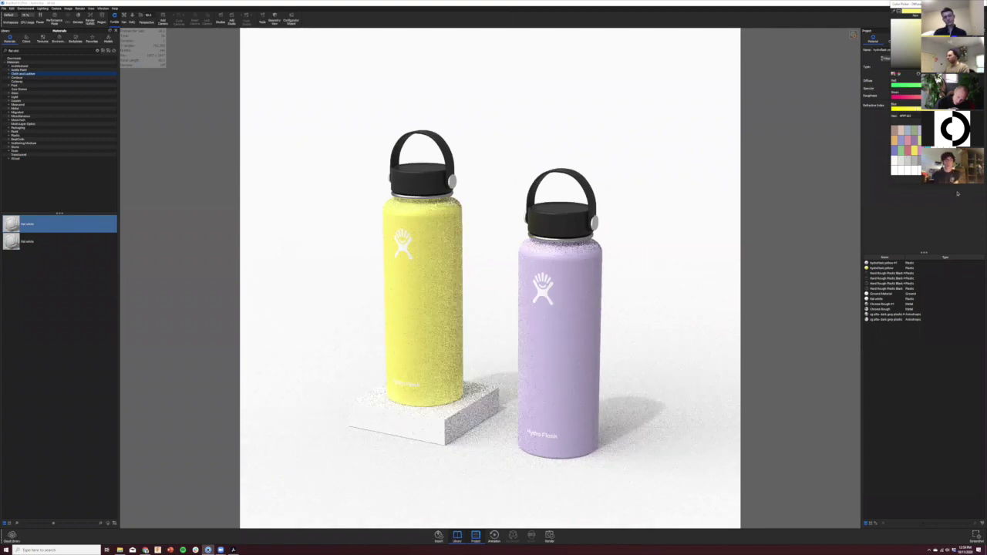
left_click(957, 3)
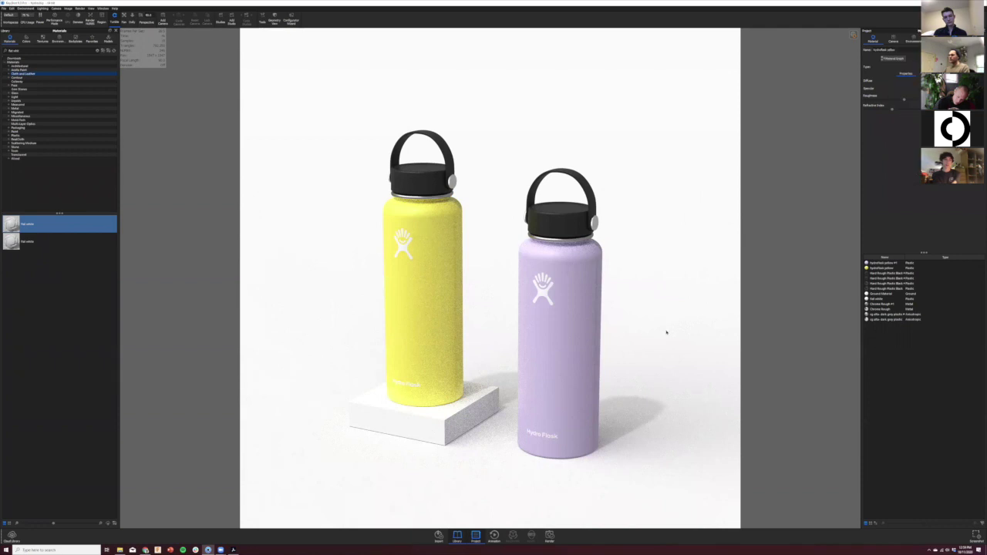
Step: Compare straight-on and angled views of the two bottles, open the camera settings, and return to the angled view
left_click_drag(719, 309, 646, 335)
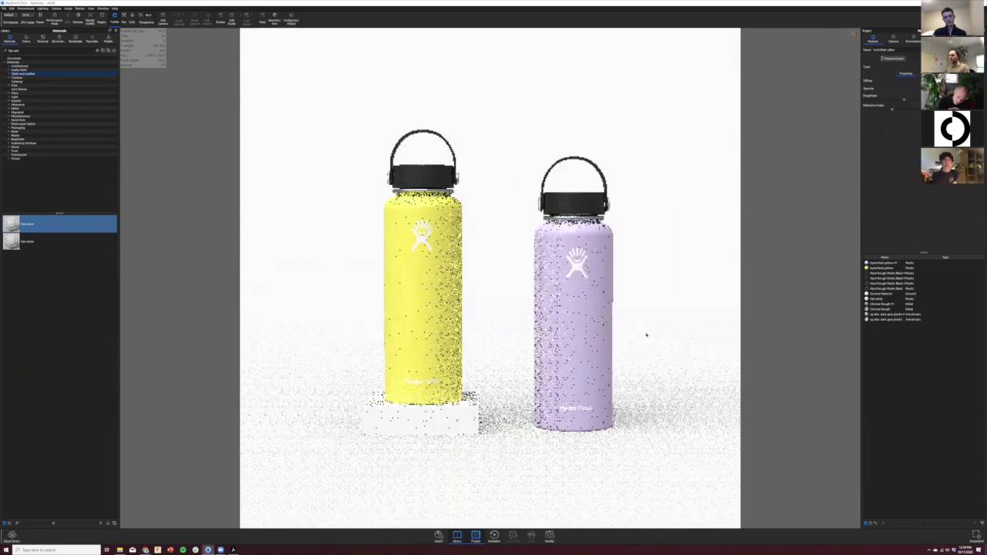
key("ctrl+z")
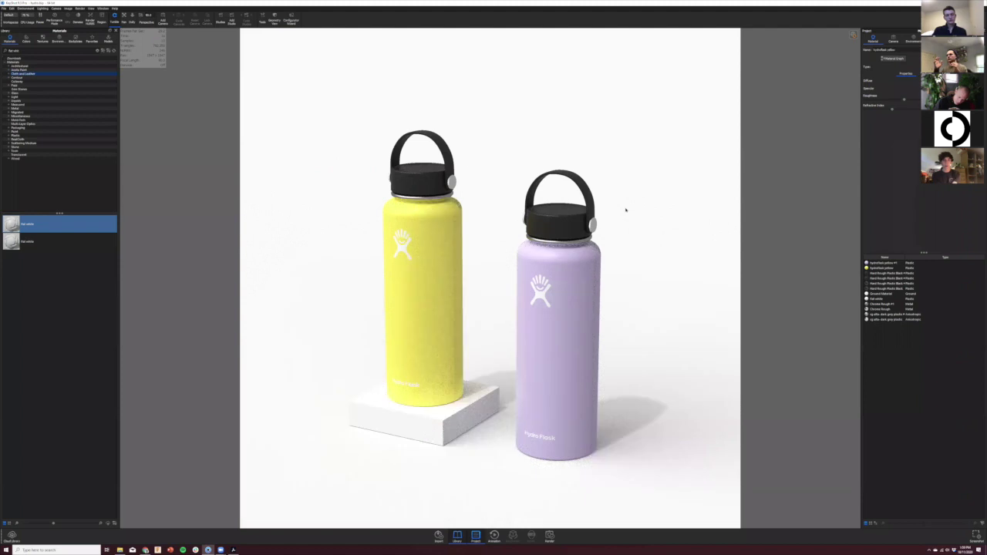
left_click(893, 40)
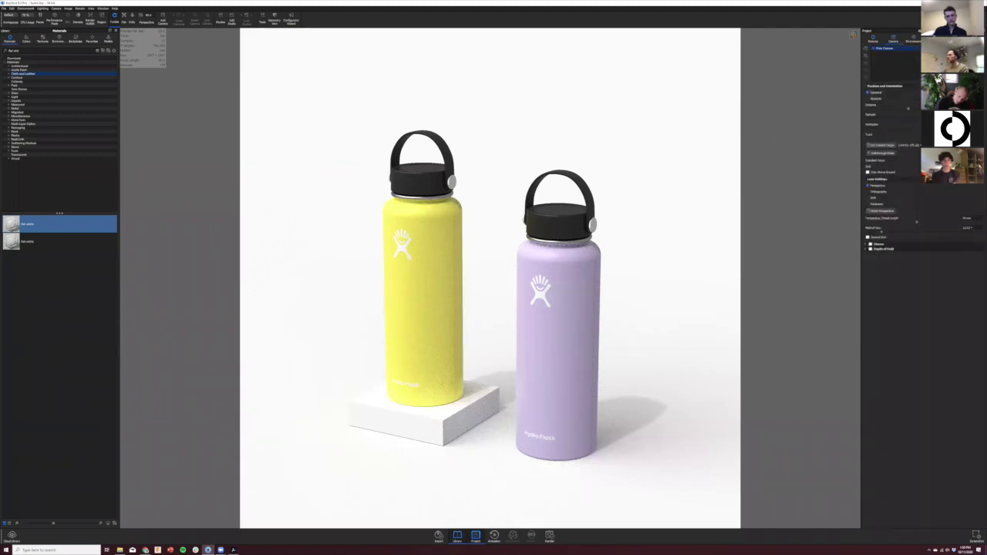
left_click_drag(540, 339, 731, 221)
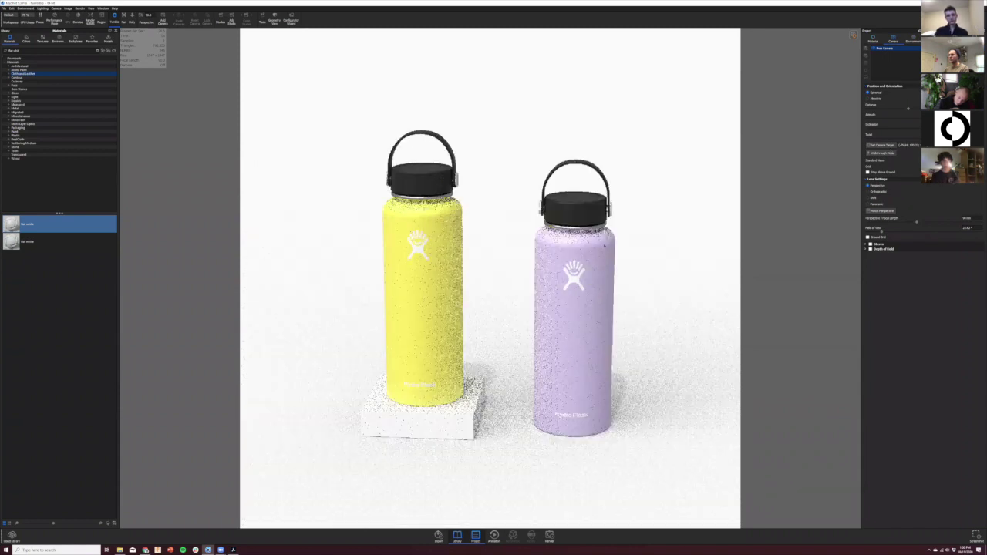
left_click_drag(621, 234, 768, 137)
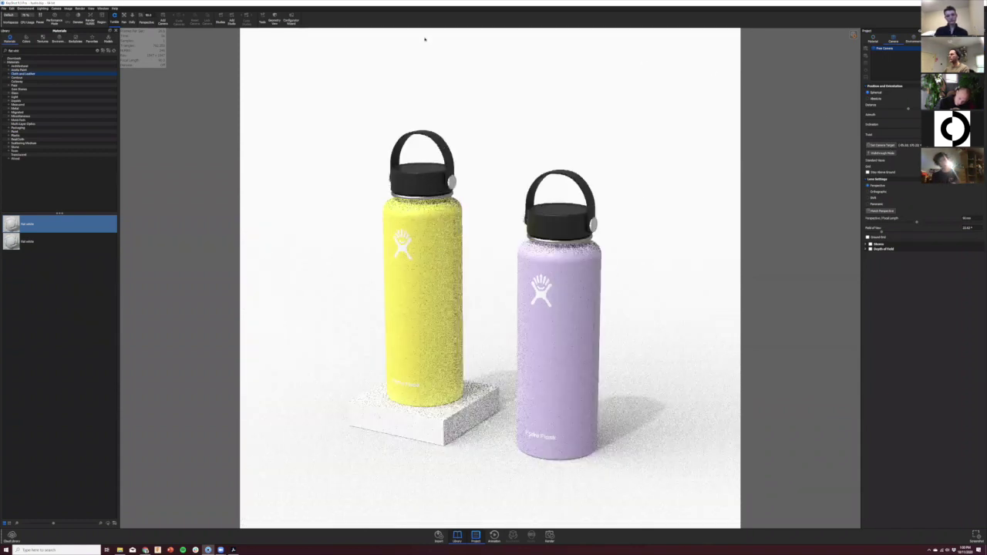
Step: Set the image resolution to the portrait 4:5 aspect ratio preset
left_click(69, 9)
mouse_move(84, 14)
mouse_move(128, 21)
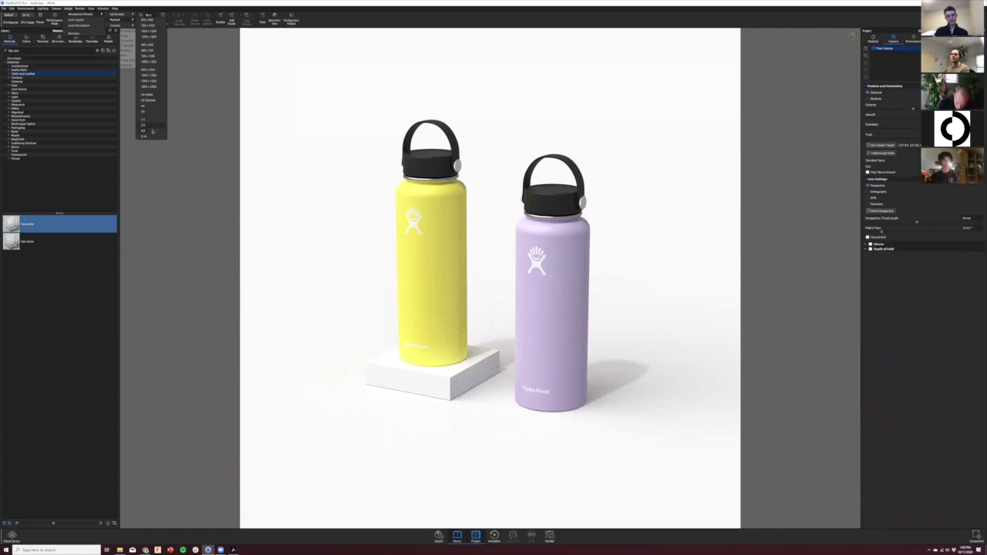
left_click(153, 131)
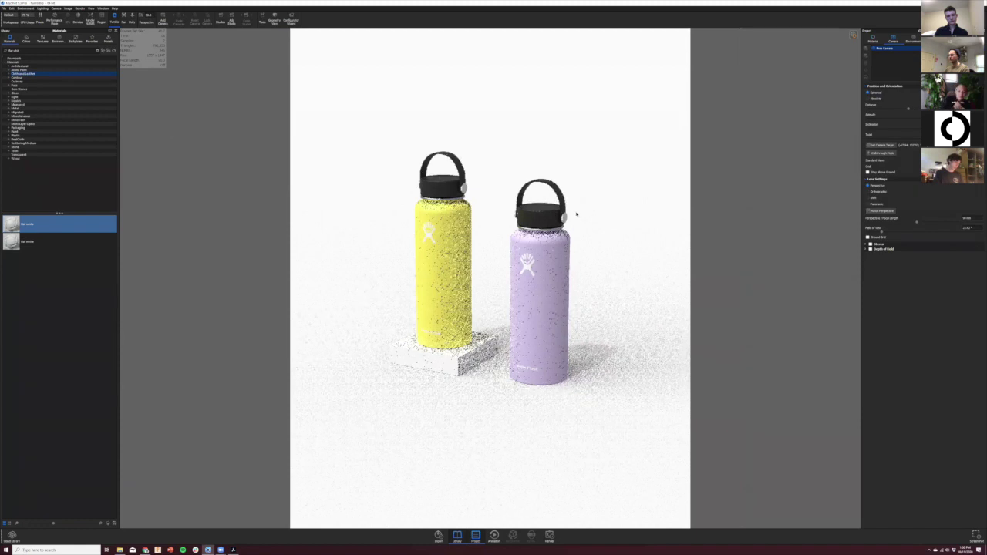
Step: Frame both bottles closer in the portrait image and lengthen the camera's focal length for a flatter perspective
scroll(575, 211, "up", 2)
scroll(575, 211, "up", 1)
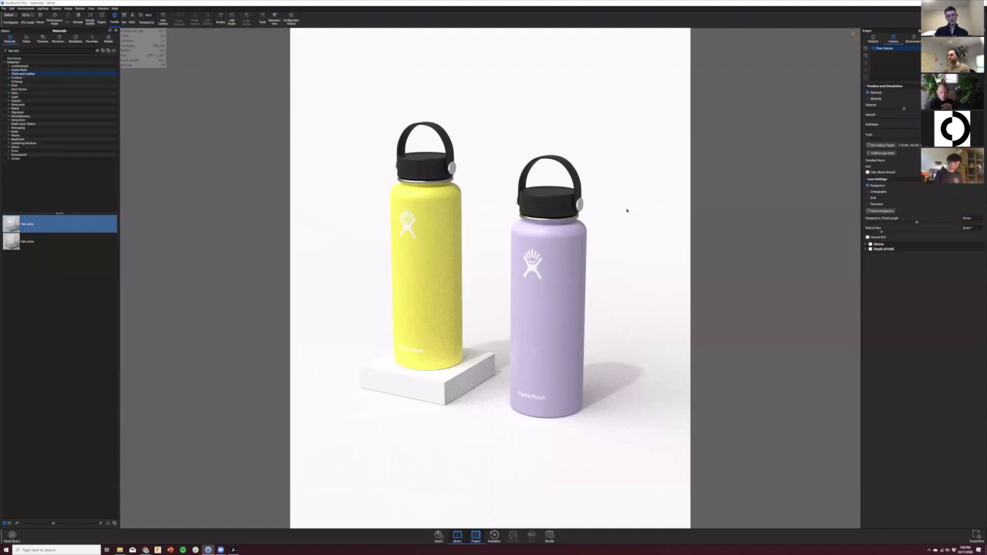
scroll(635, 293, "up", 2)
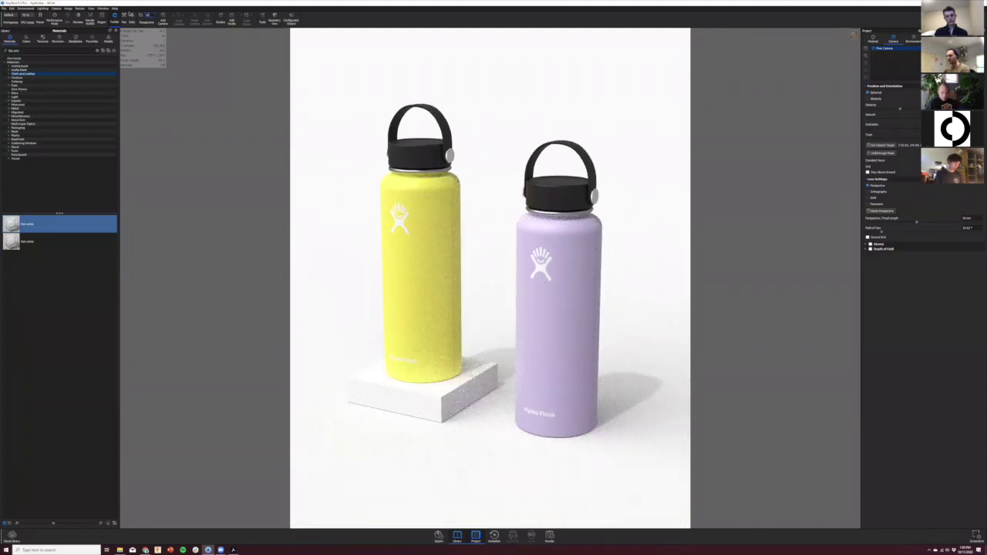
type("140")
key("Return")
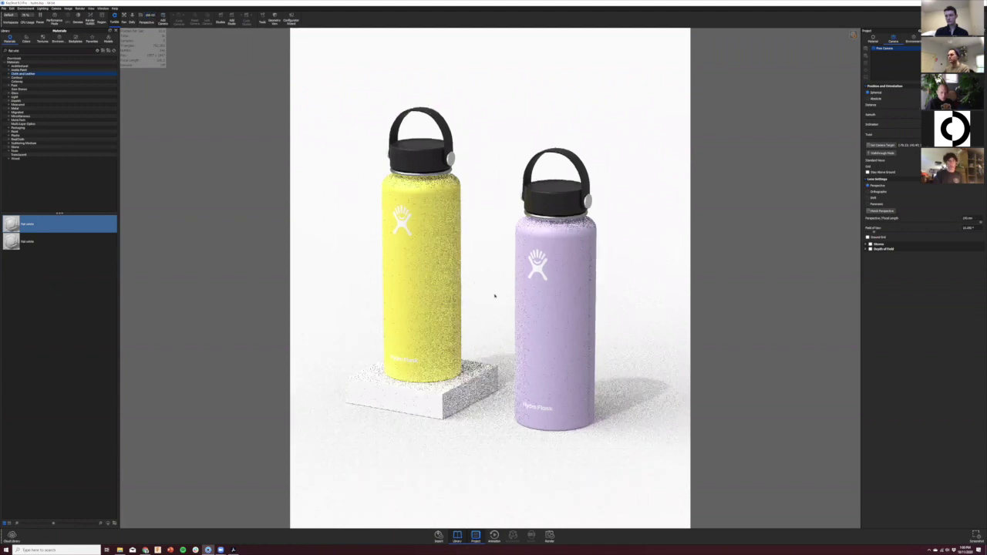
left_click_drag(494, 290, 501, 231)
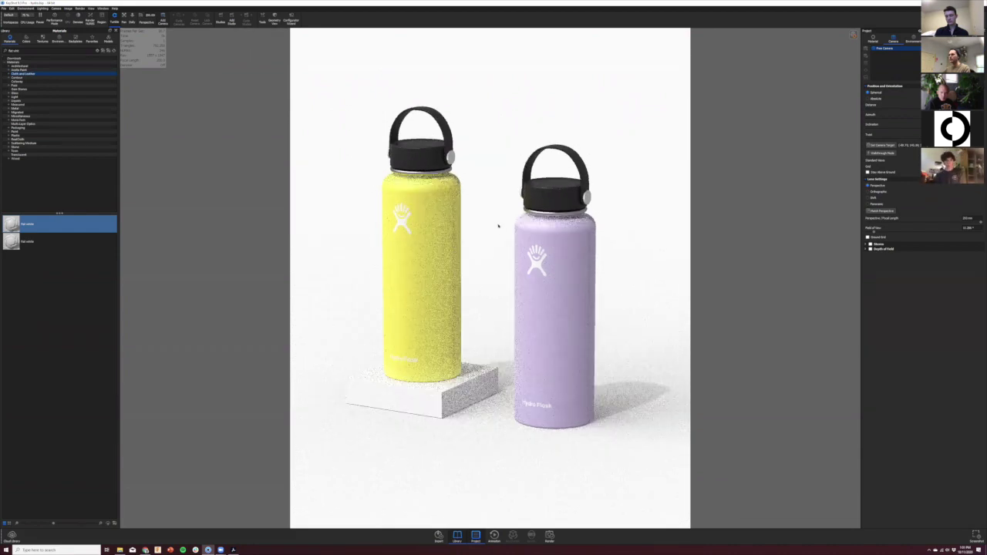
middle_click_drag(502, 225, 506, 227)
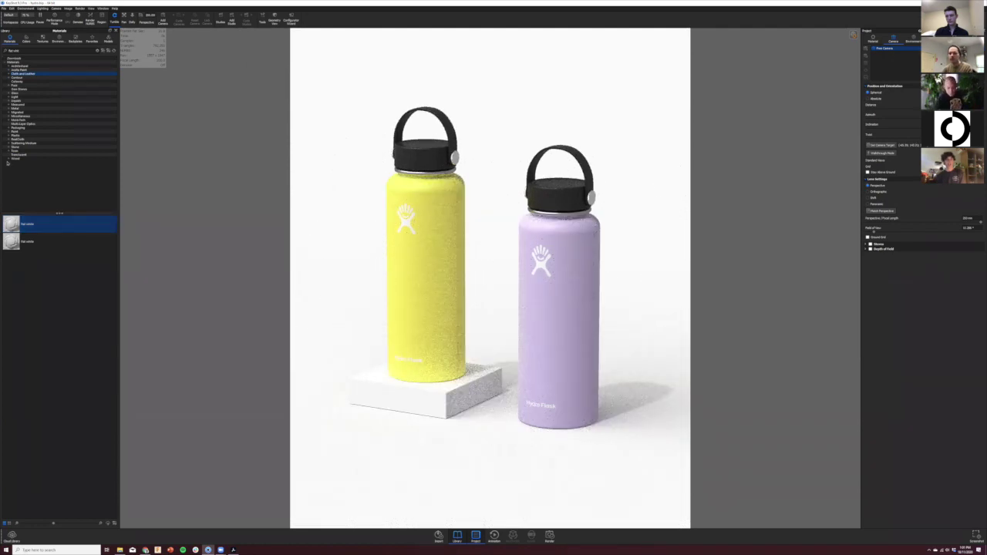
Step: Open the render settings for a still image, review the output formats, and select JPEG
left_click(549, 536)
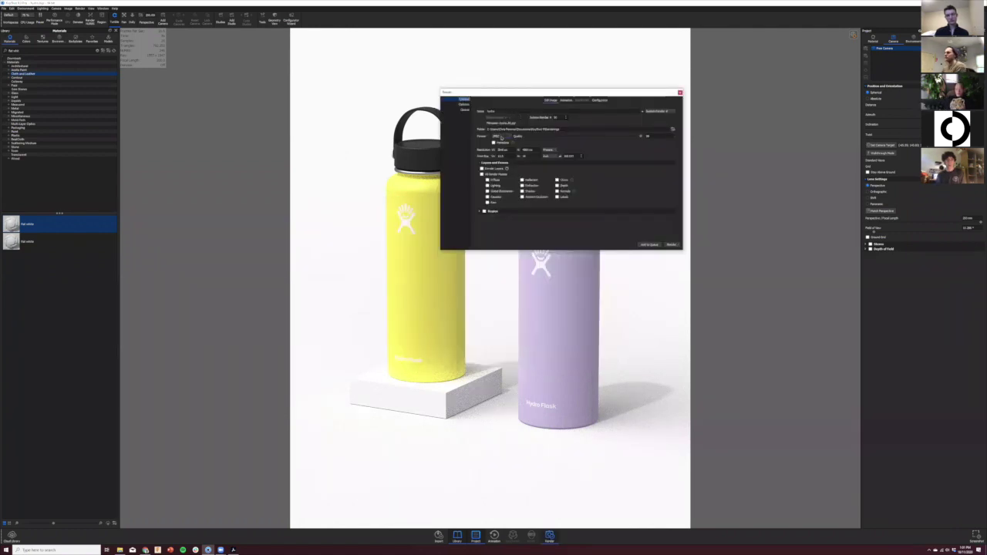
left_click(504, 137)
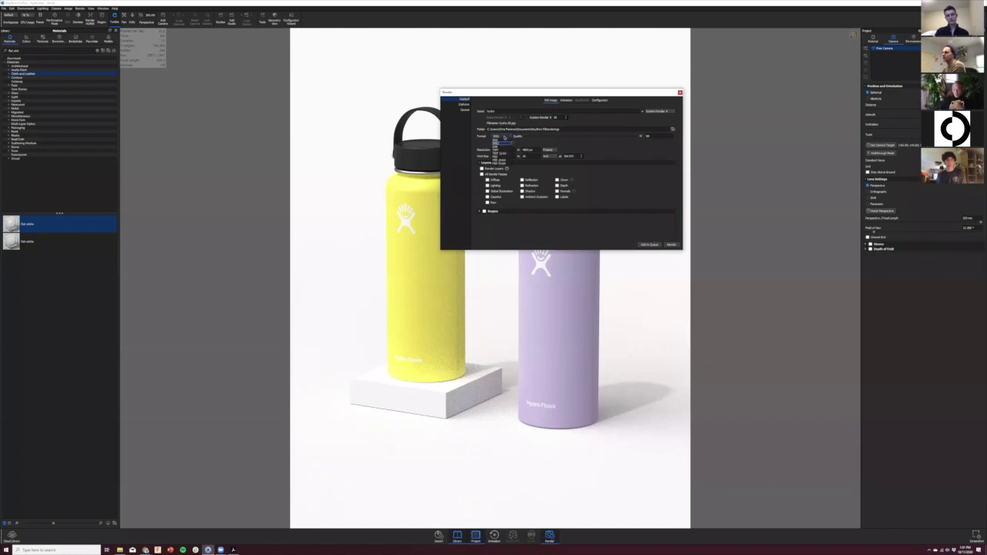
left_click(503, 142)
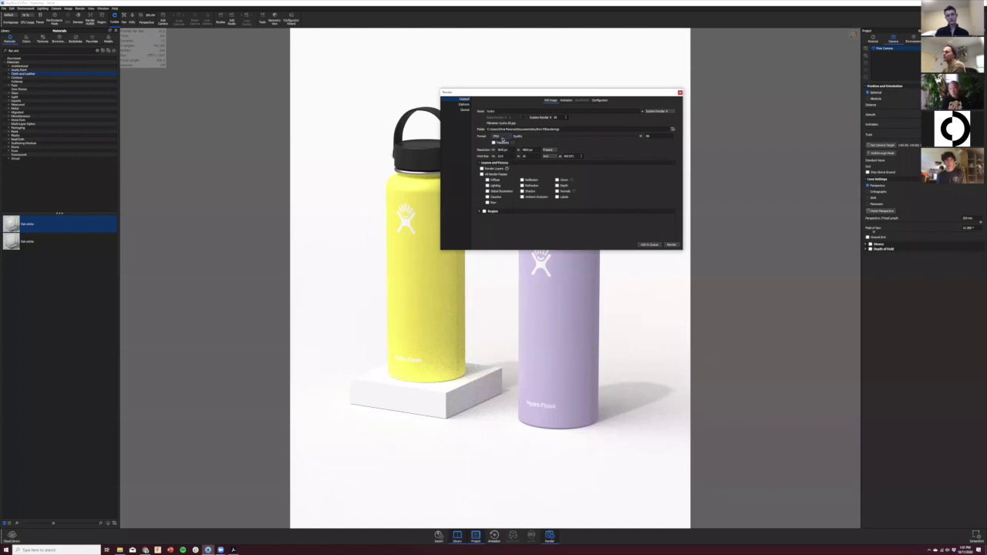
left_click(502, 138)
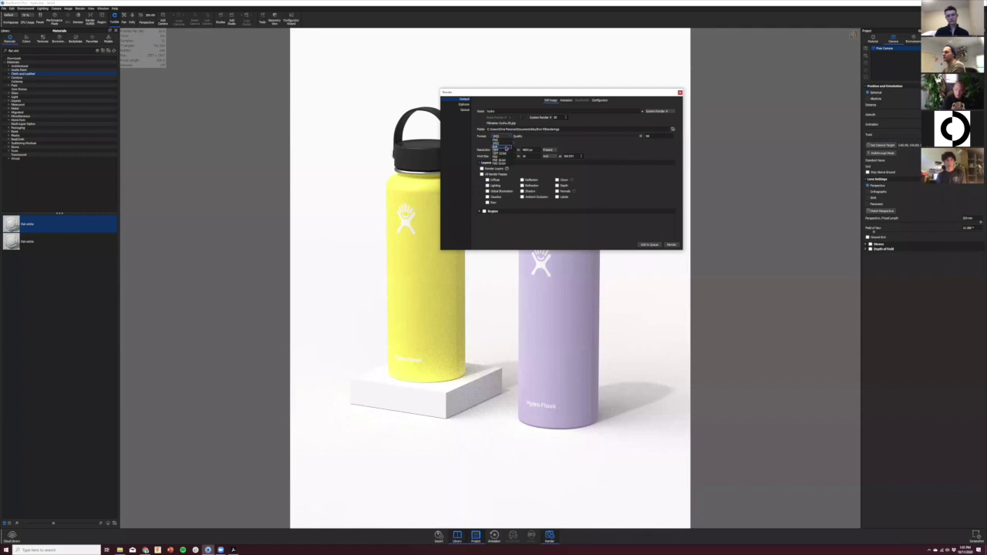
left_click(507, 145)
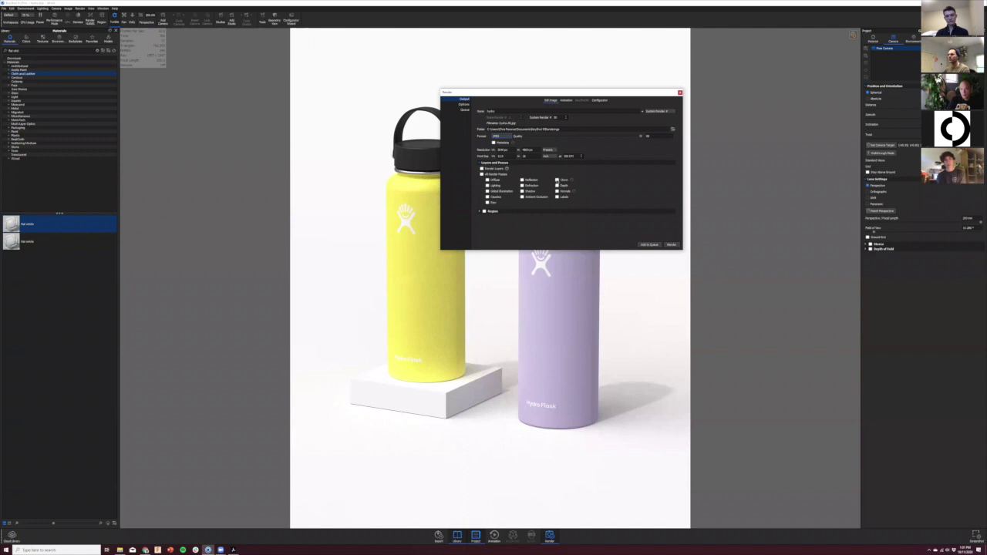
Step: Search Google Images in the browser for "clown layer keyshot", view two example clown pass images, and return to KeyShot
left_click(145, 550)
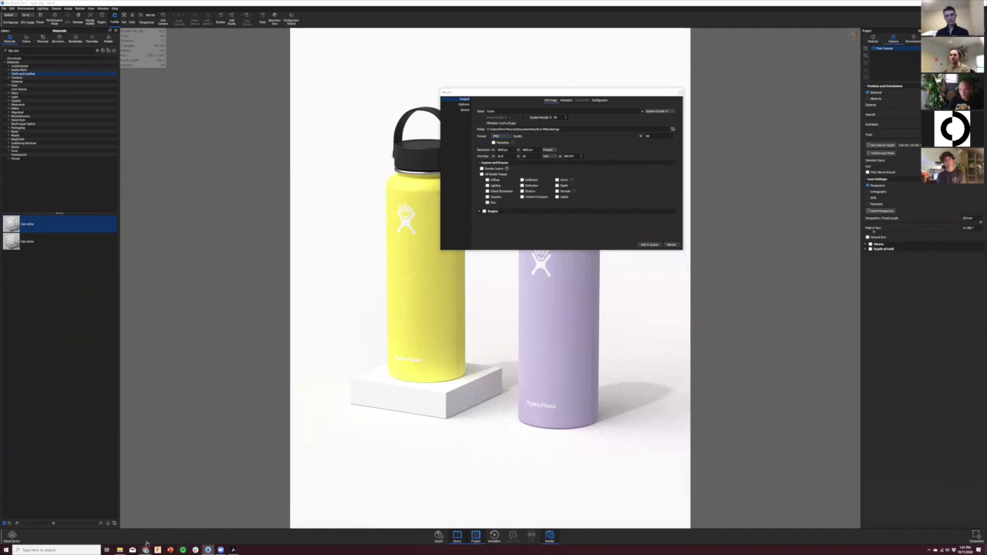
left_click(85, 10)
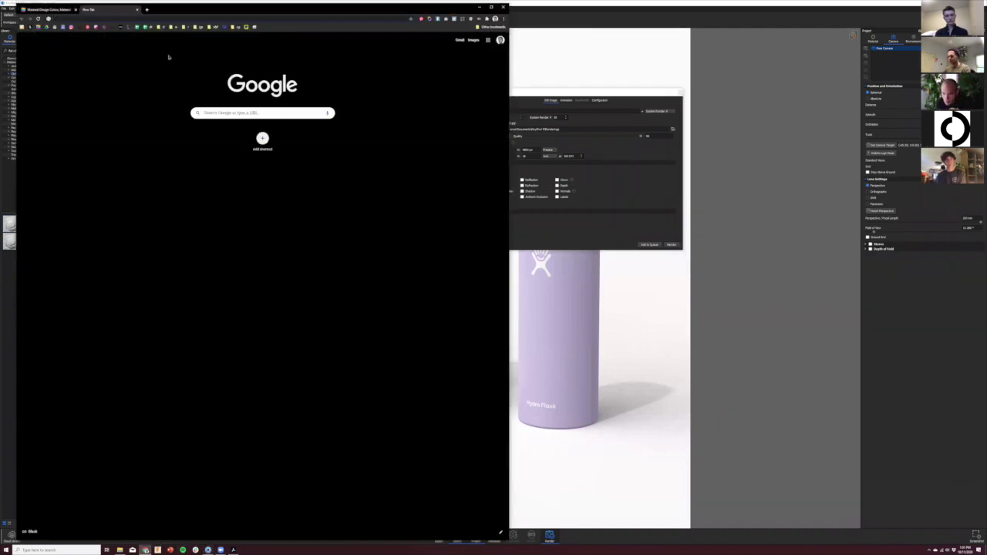
type("cloud layer keyshot")
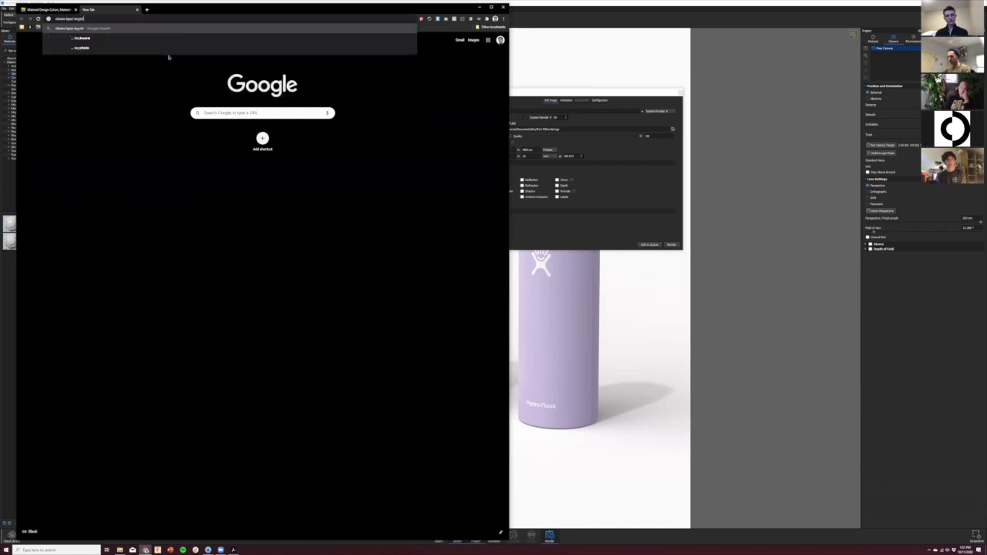
key("Return")
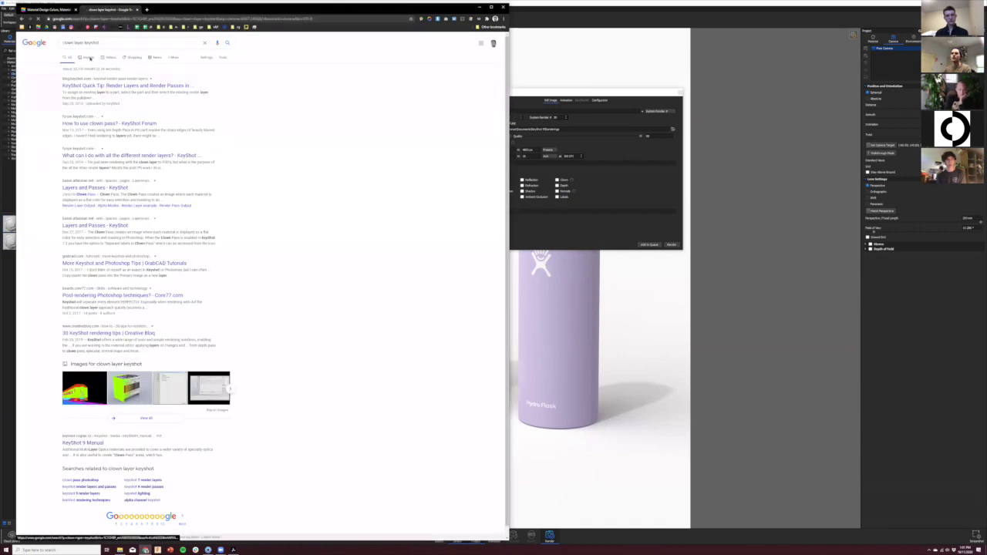
left_click(85, 58)
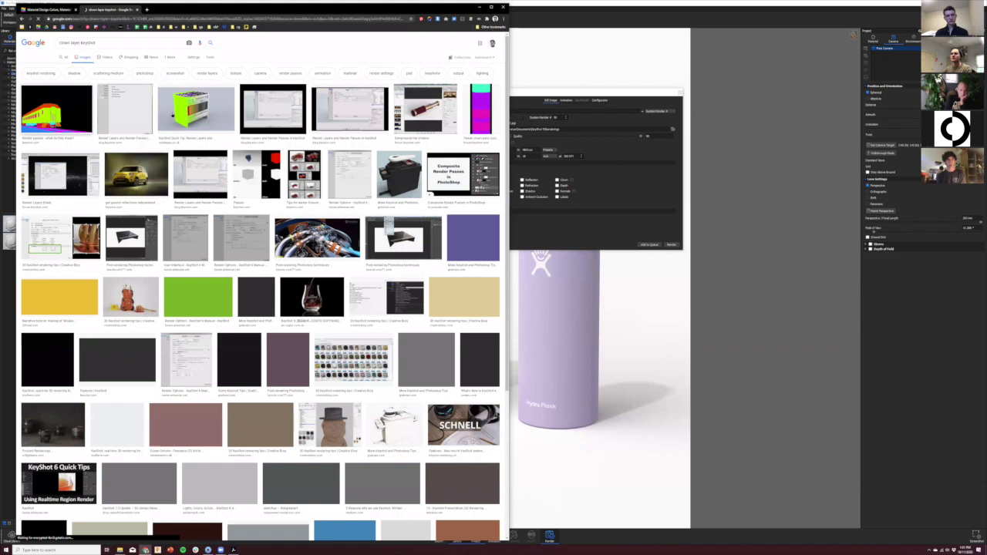
left_click(56, 108)
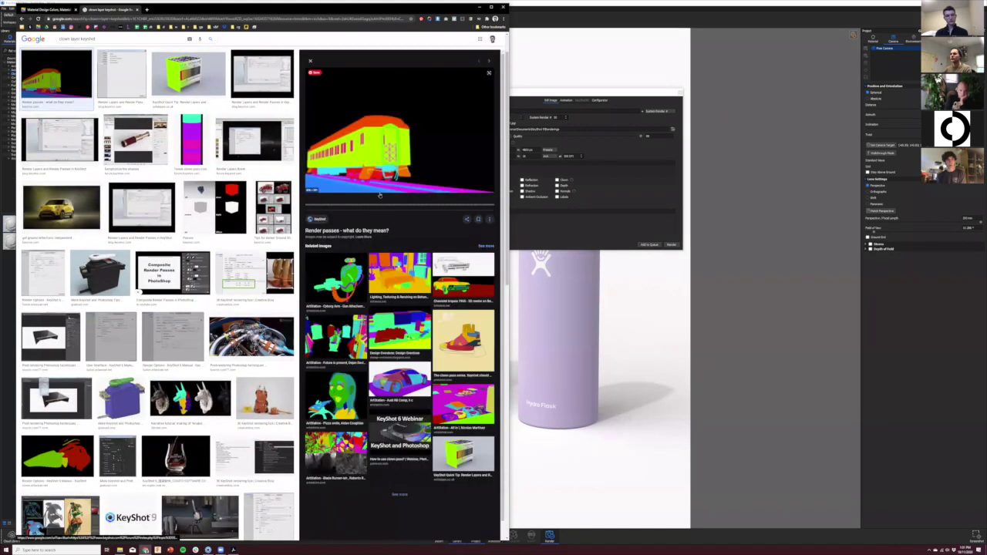
left_click(335, 280)
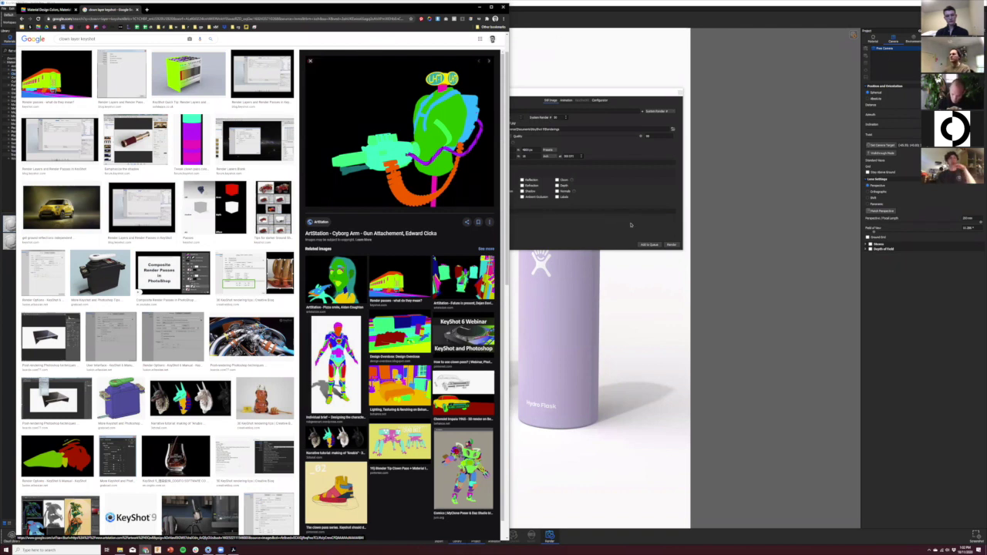
left_click(637, 286)
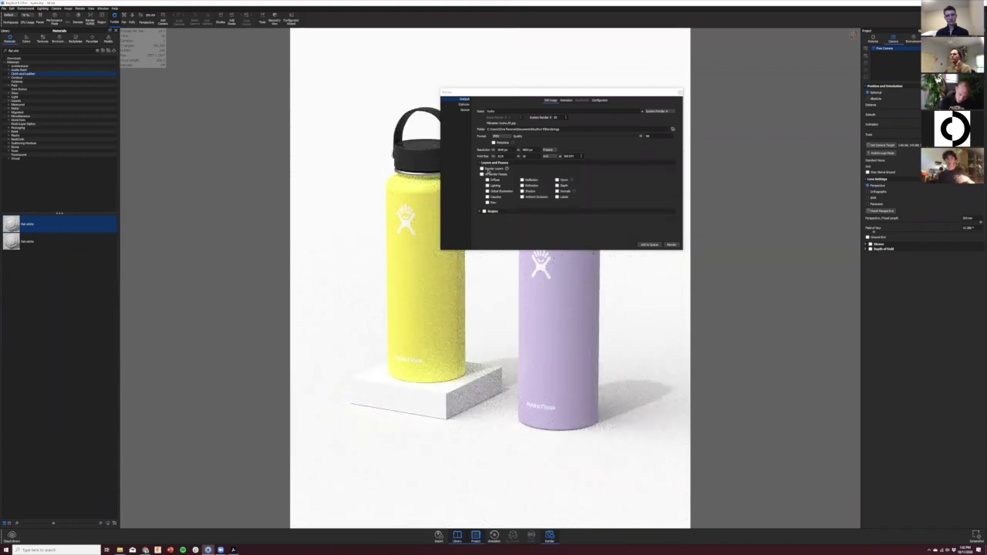
Step: Set the still image's render resolution to the 1920 x 2400 preset
left_click(490, 101)
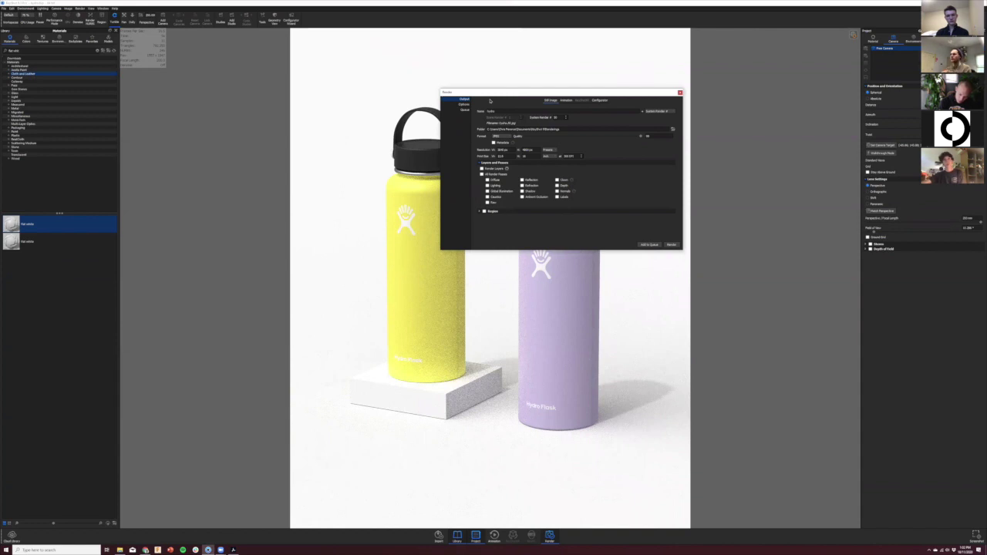
left_click_drag(490, 101, 526, 109)
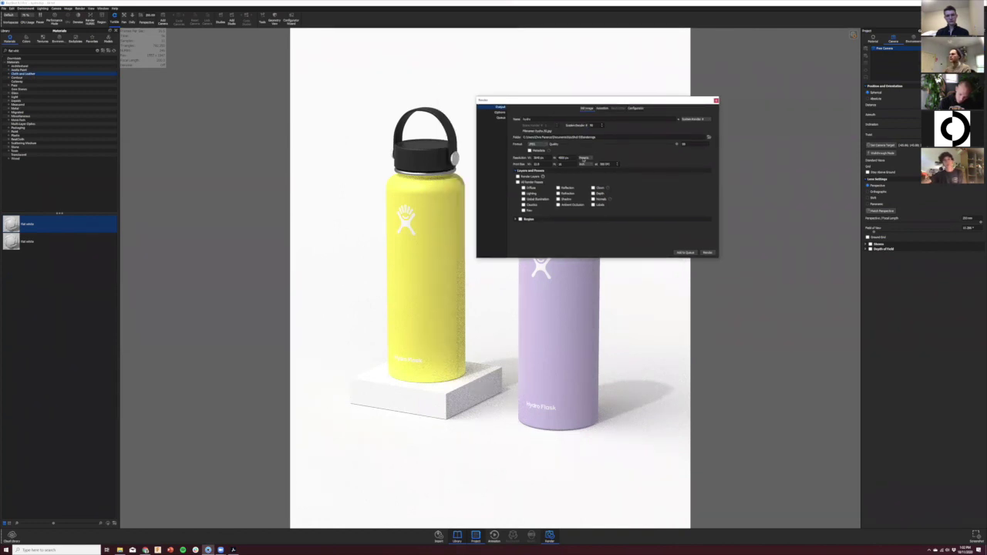
left_click(584, 158)
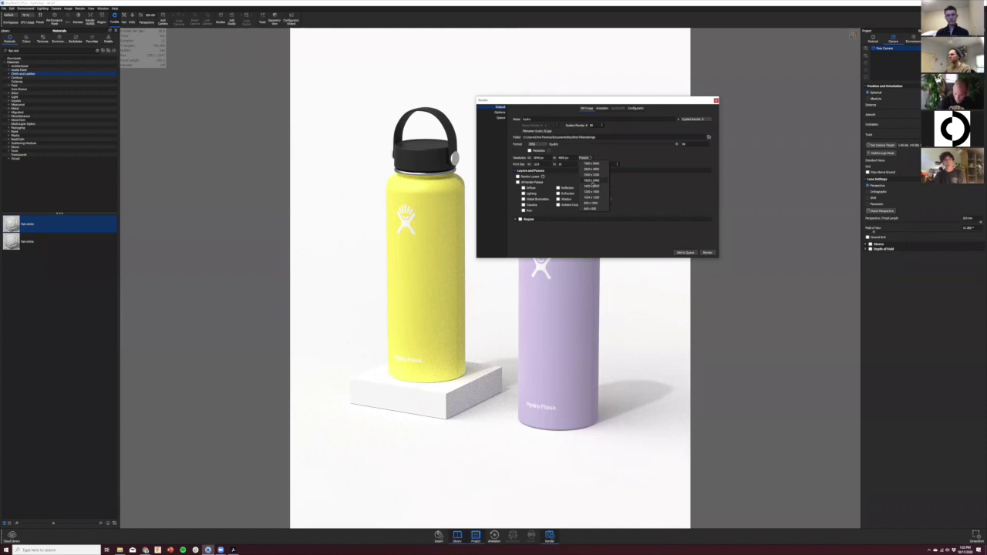
left_click(592, 185)
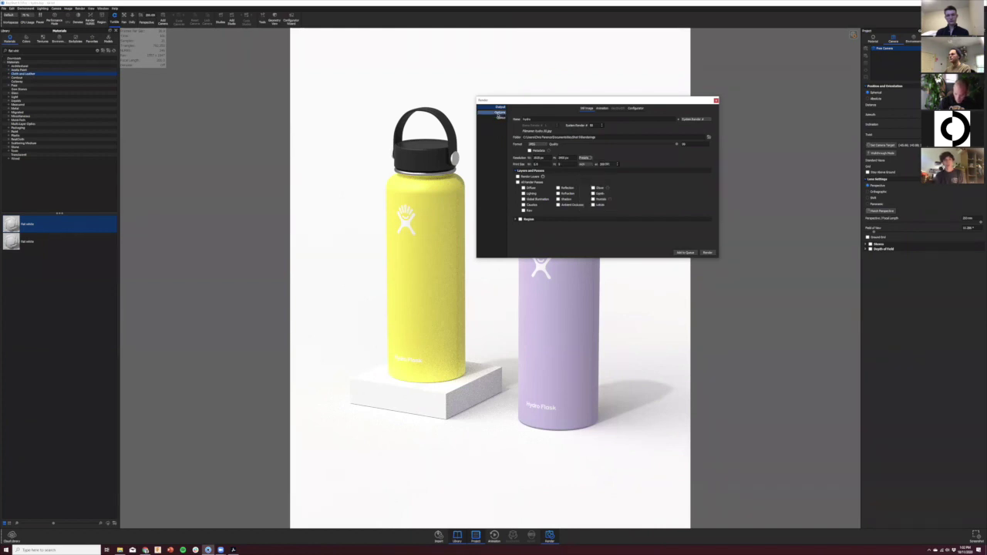
Step: Set the sample count for maximum-samples quality, start the still image render, and reposition its output window to show both bottles
left_click(499, 112)
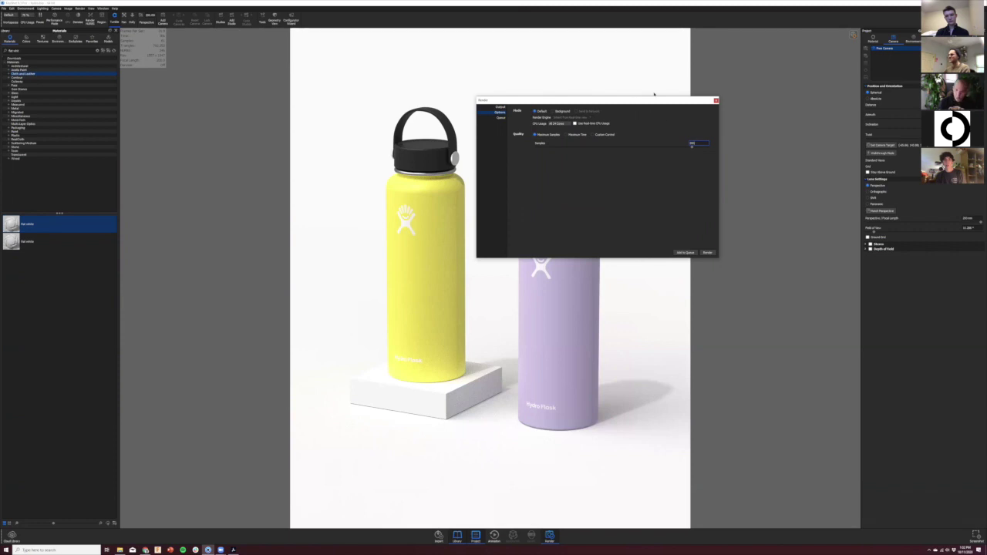
left_click_drag(654, 99, 727, 80)
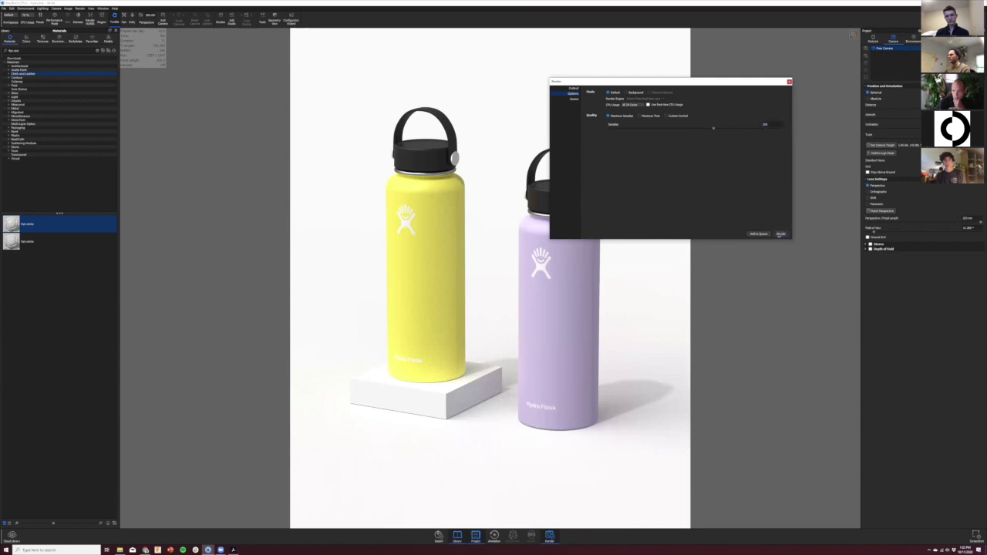
left_click(780, 235)
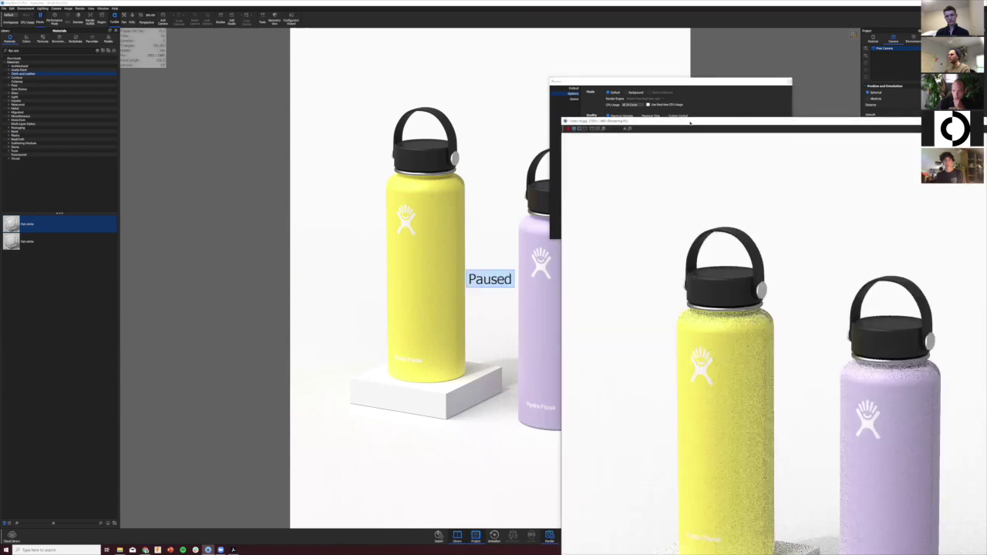
left_click_drag(644, 122, 331, 40)
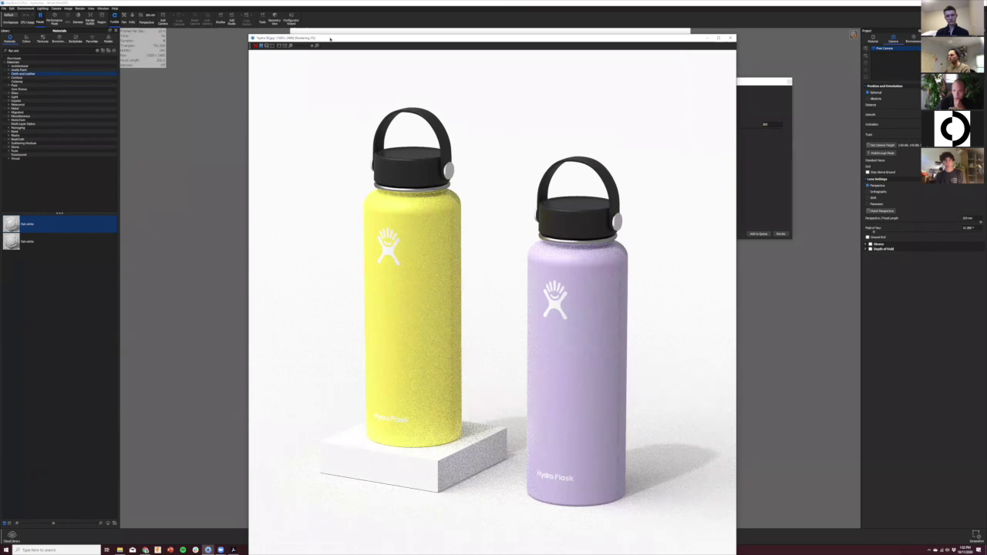
left_click_drag(384, 38, 368, 17)
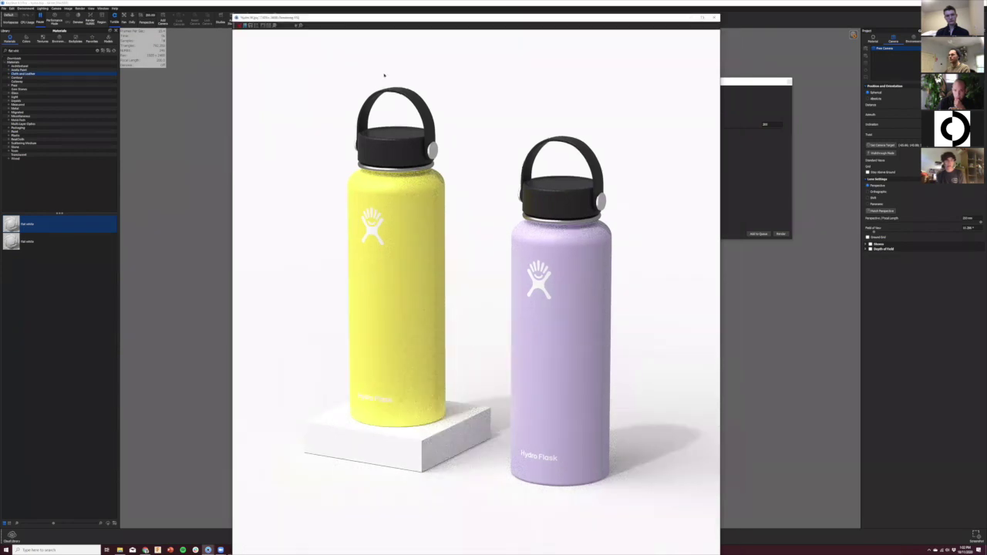